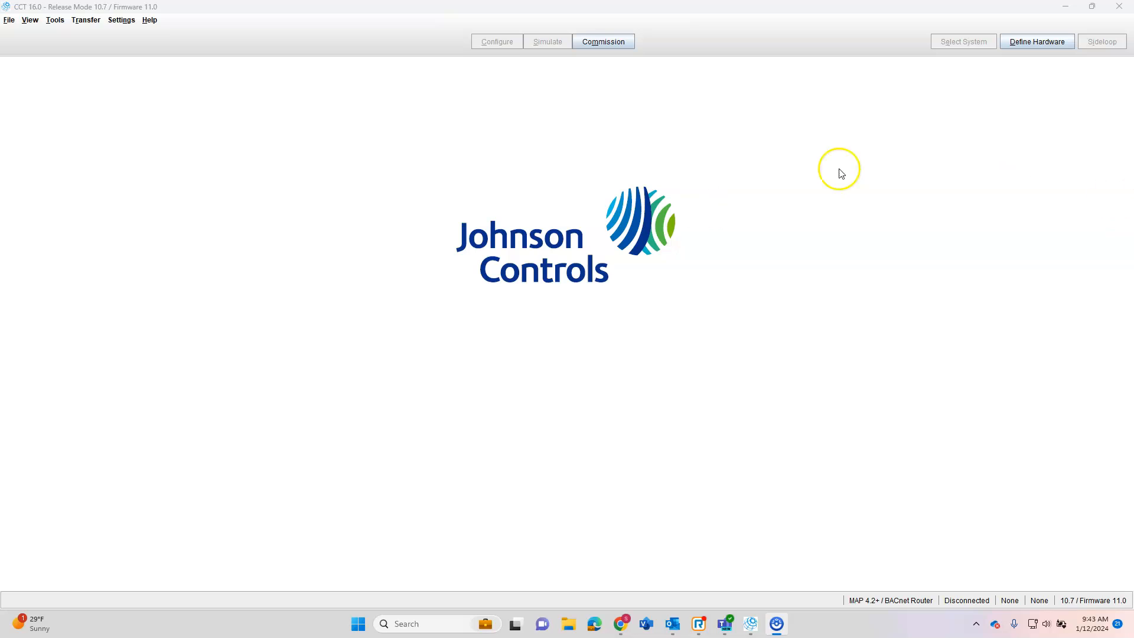
- Create a new system named PD_VAV with the Custom Applications system type and Imperial units
left_click(9, 22)
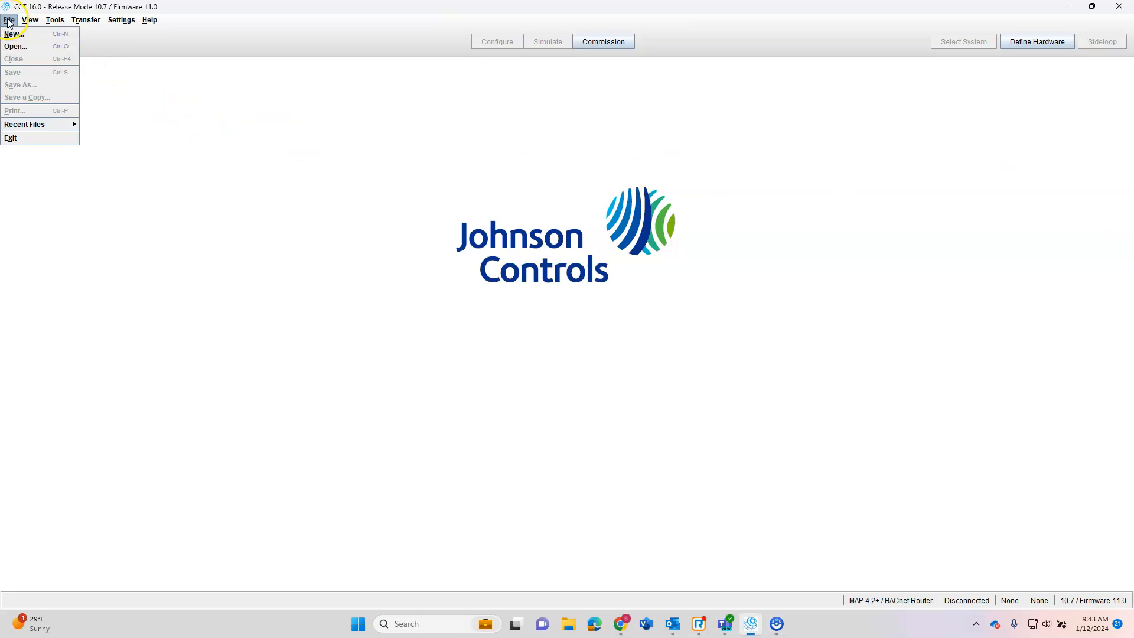
left_click(26, 40)
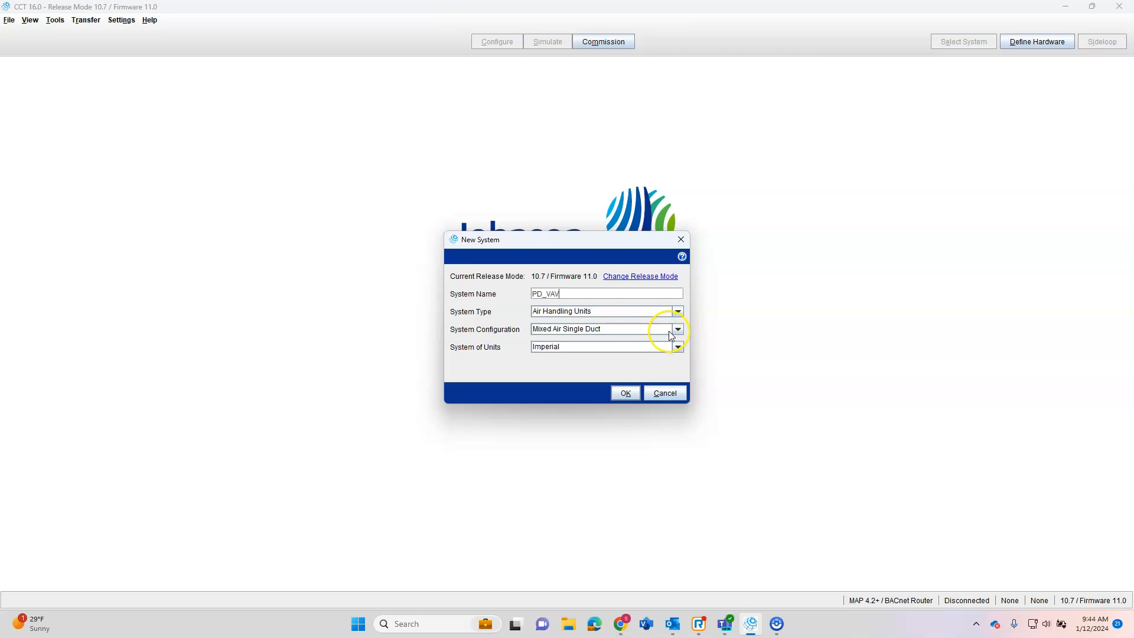
left_click(643, 313)
scroll(604, 399, "down", 1)
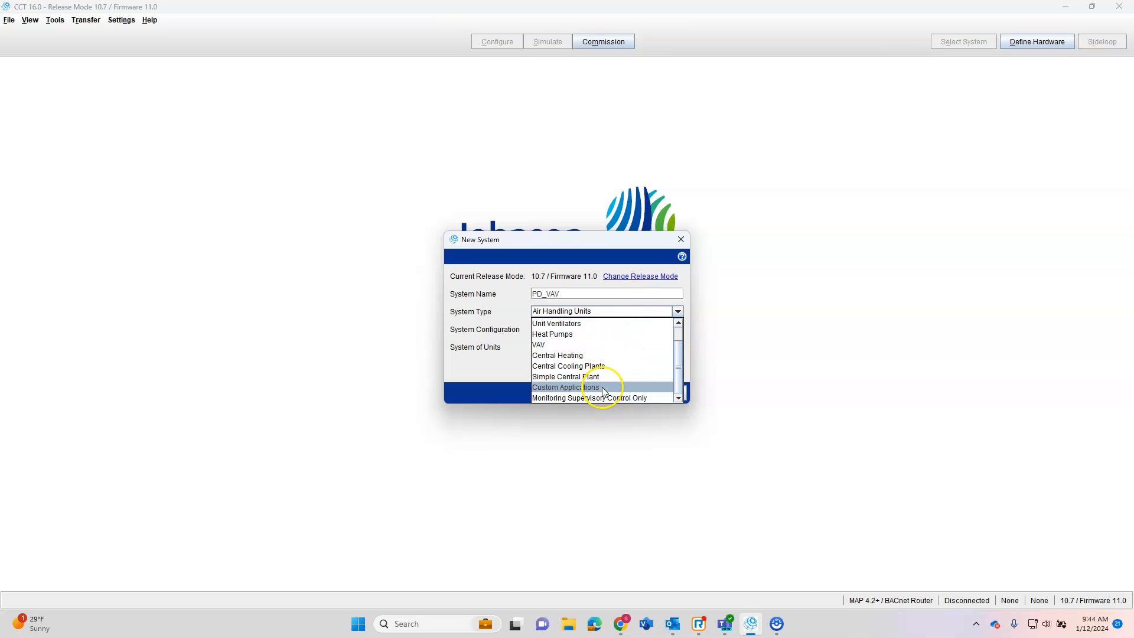
left_click(605, 387)
left_click(620, 392)
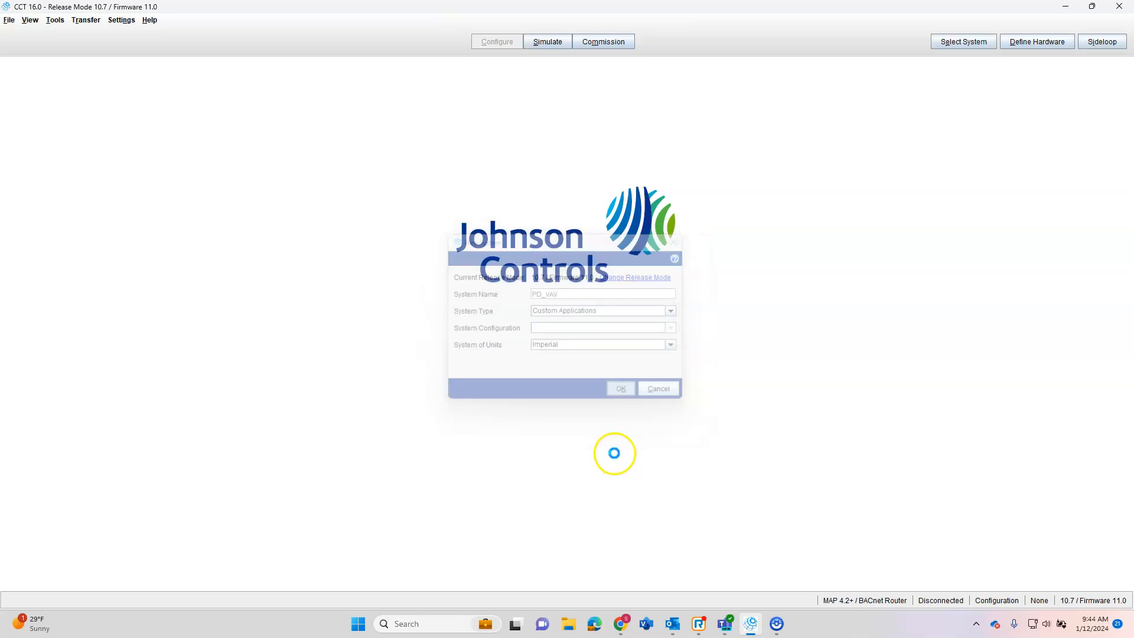
left_click(545, 509)
left_click(581, 512)
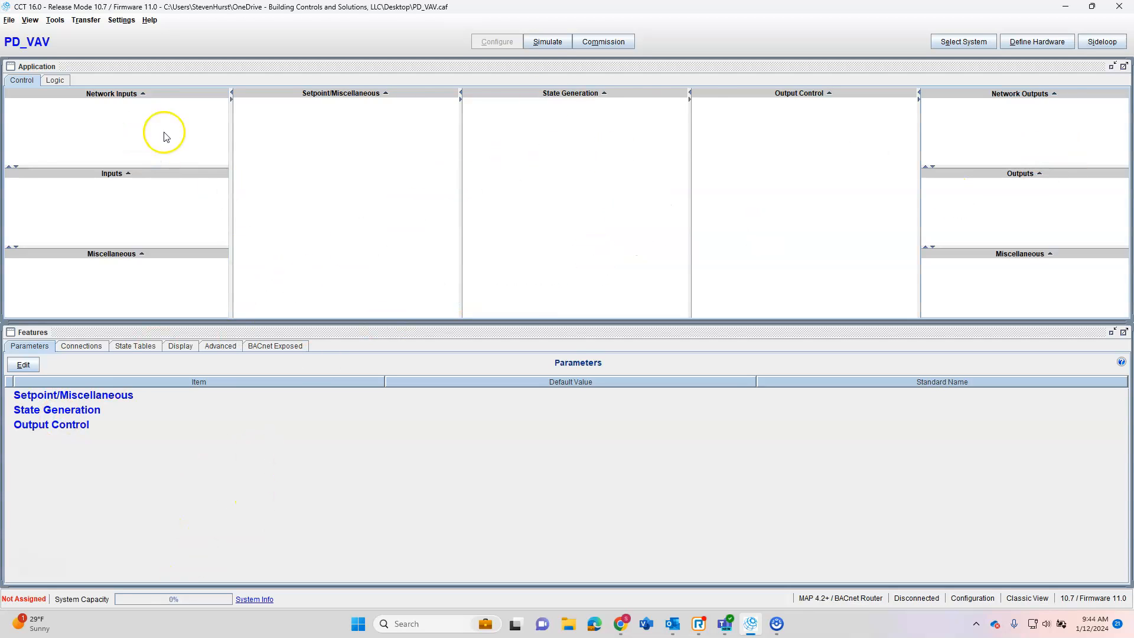
- In the hardware definition, set the field device to F4-CVM03050 with the device name PD_VAV
left_click(1035, 42)
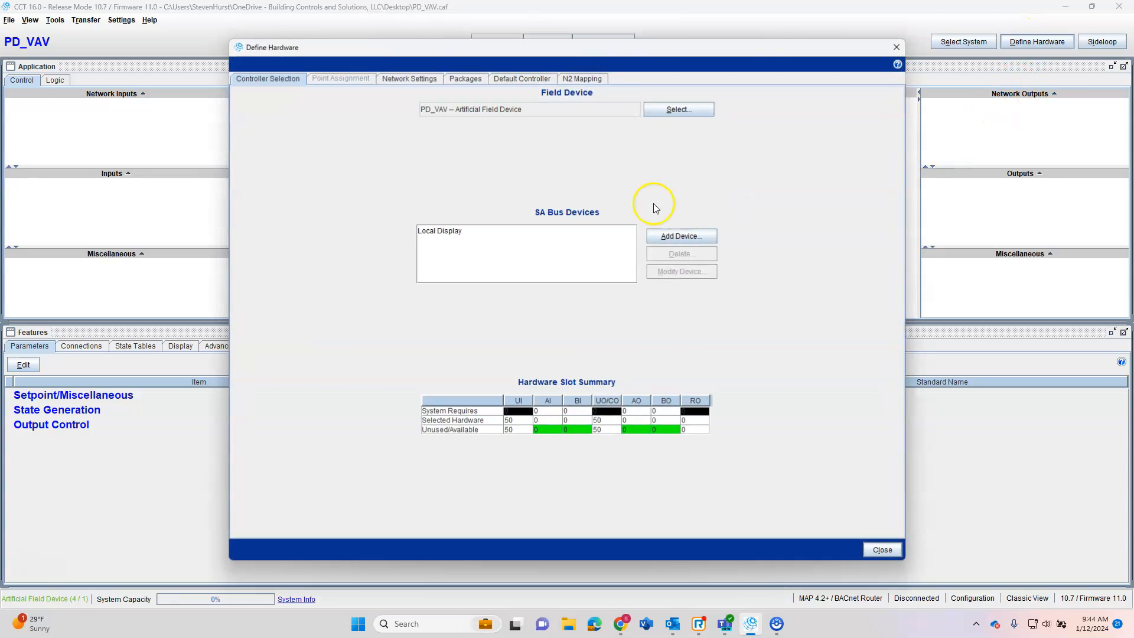
left_click(662, 110)
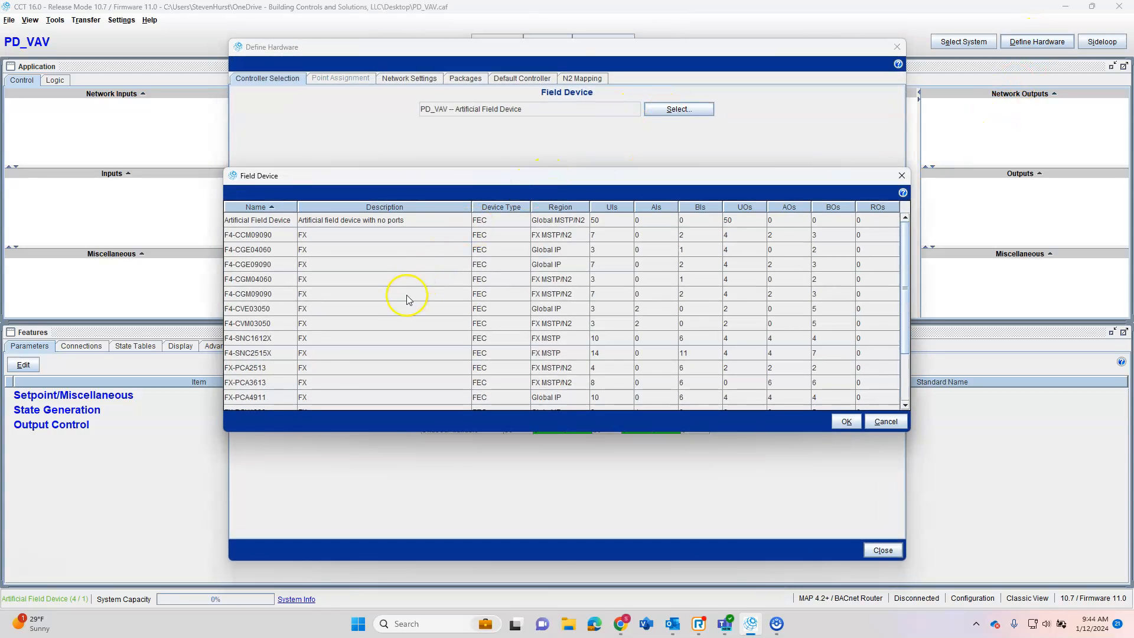
left_click(265, 325)
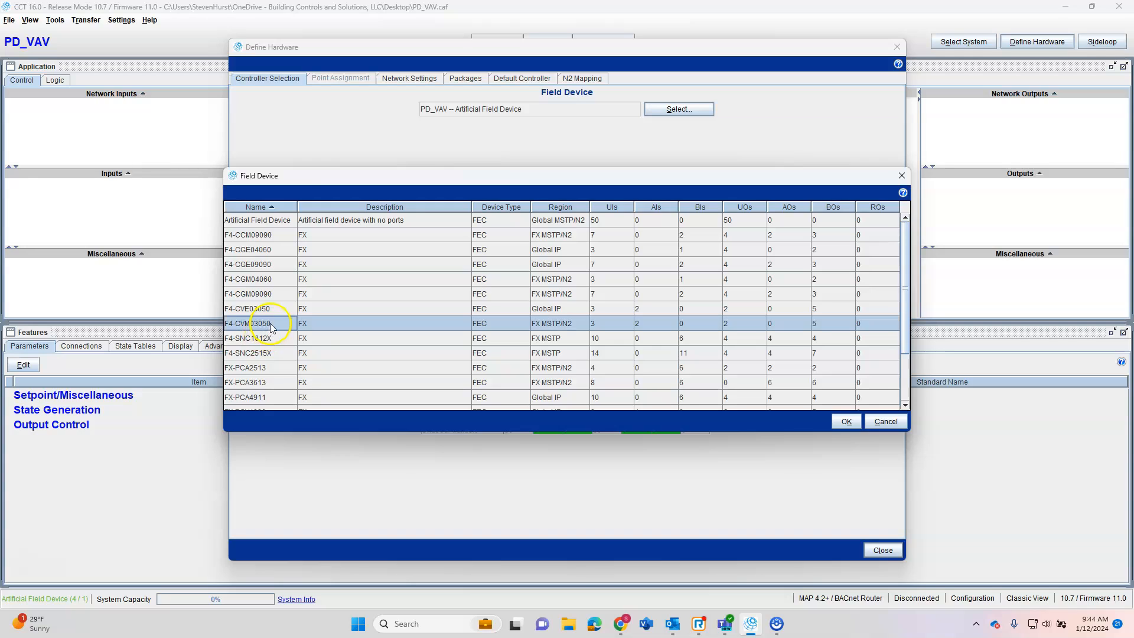
left_click(848, 423)
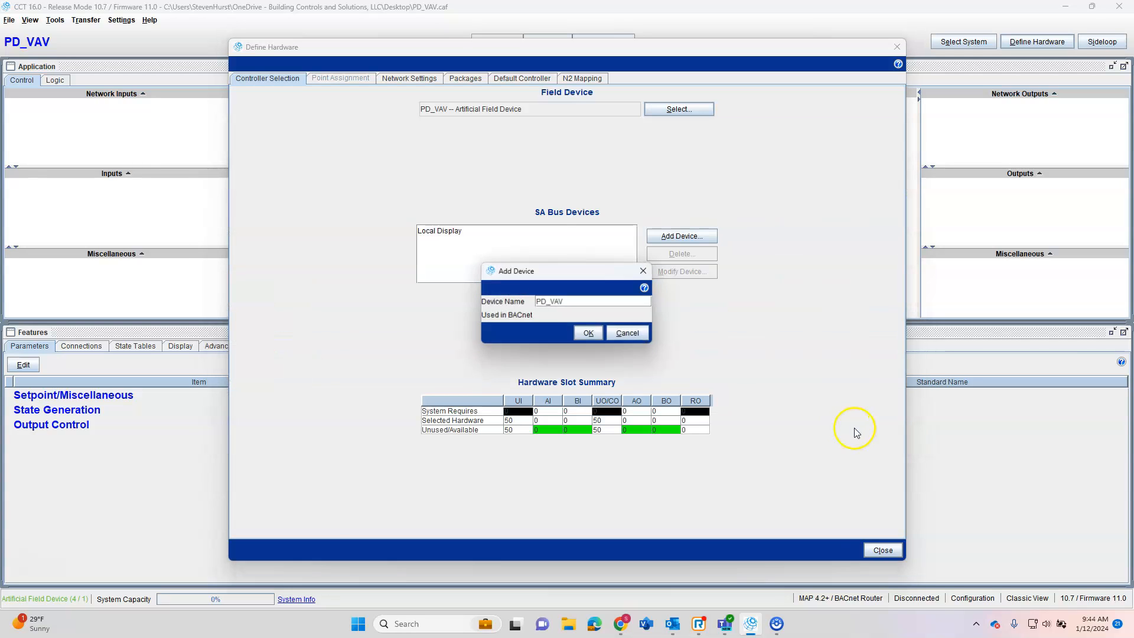
left_click(588, 333)
- Add an NS8000 zone sensor to the SA bus devices with its ZN-SP and ZN-T inputs, and close the hardware definition
left_click(678, 236)
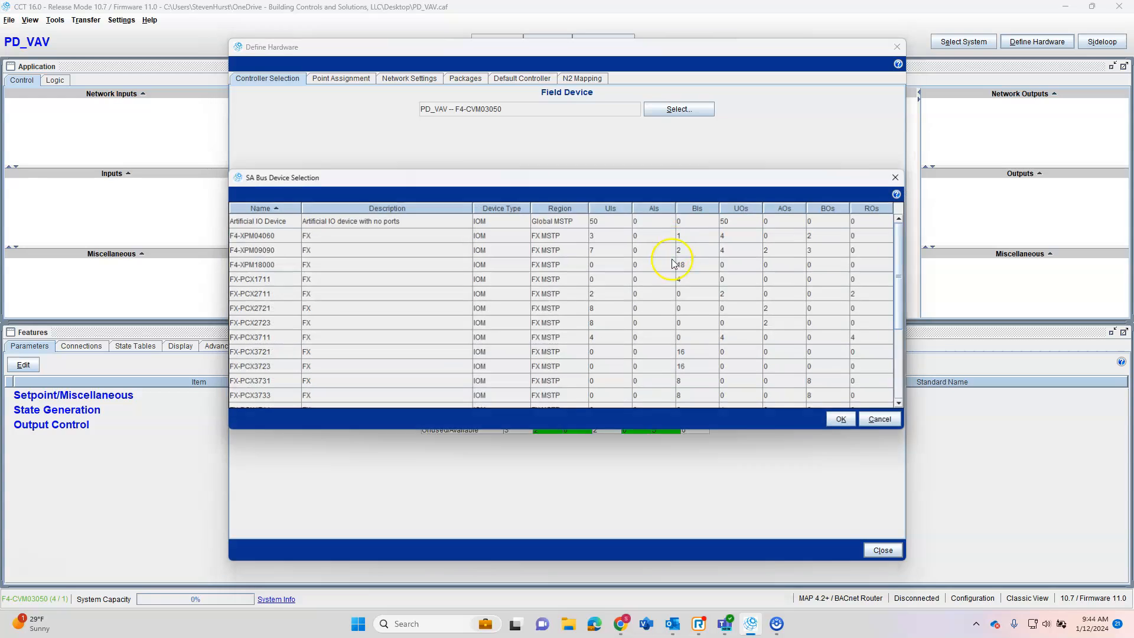
scroll(266, 397, "down", 5)
left_click(272, 372)
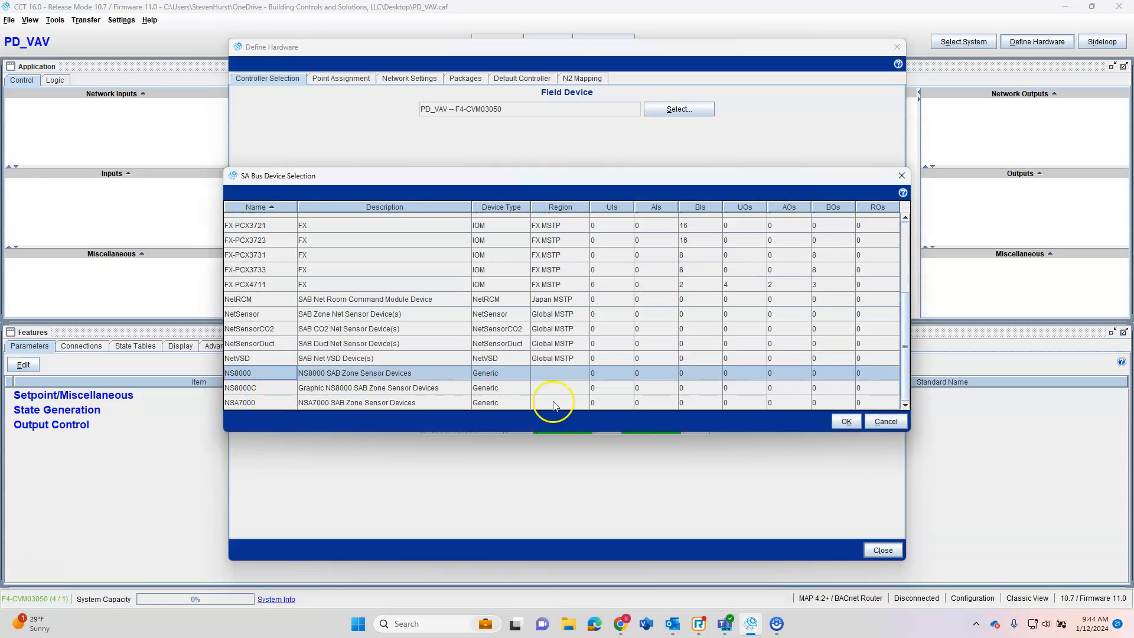
left_click(884, 422)
left_click(242, 378)
left_click(243, 390)
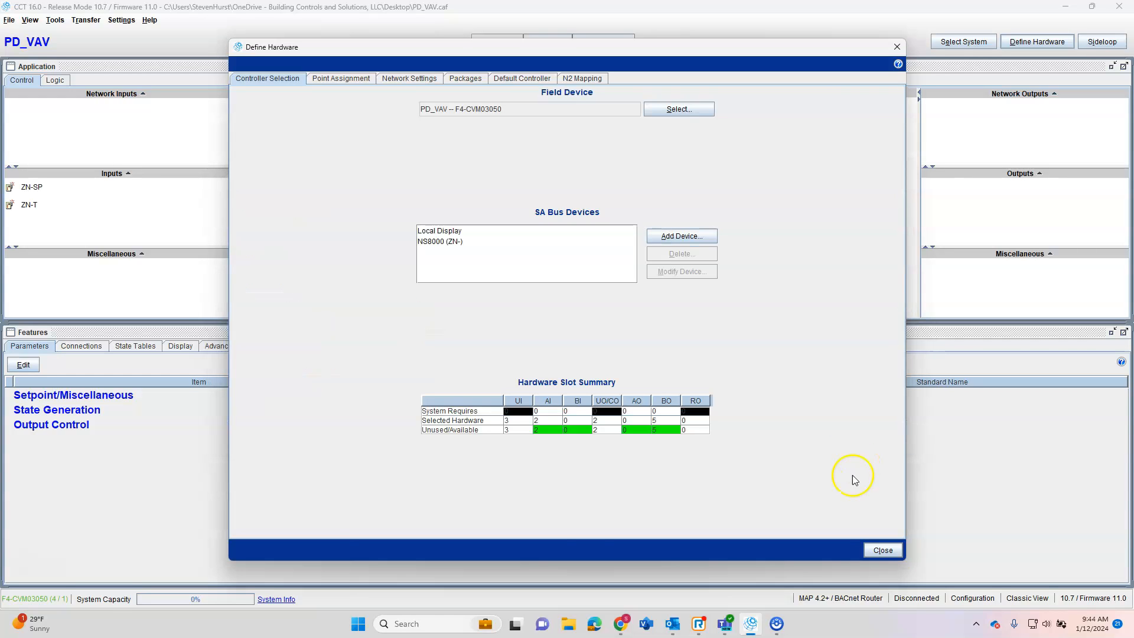
left_click(881, 550)
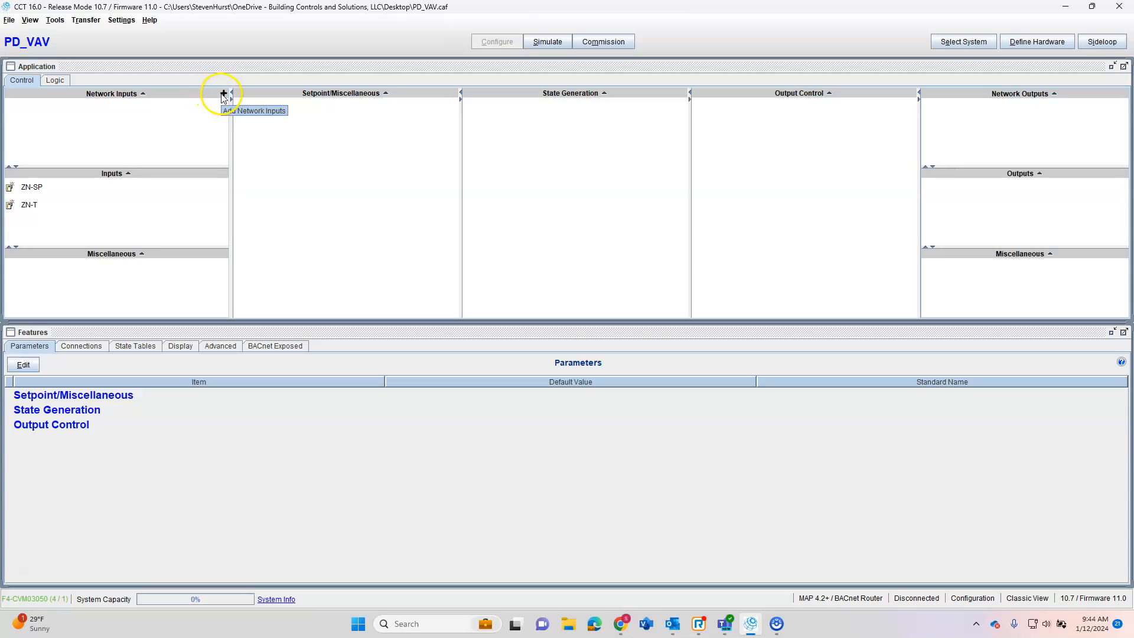
- Add one INPUT-ENUM network input with the user name OccSchedule
left_click(224, 94)
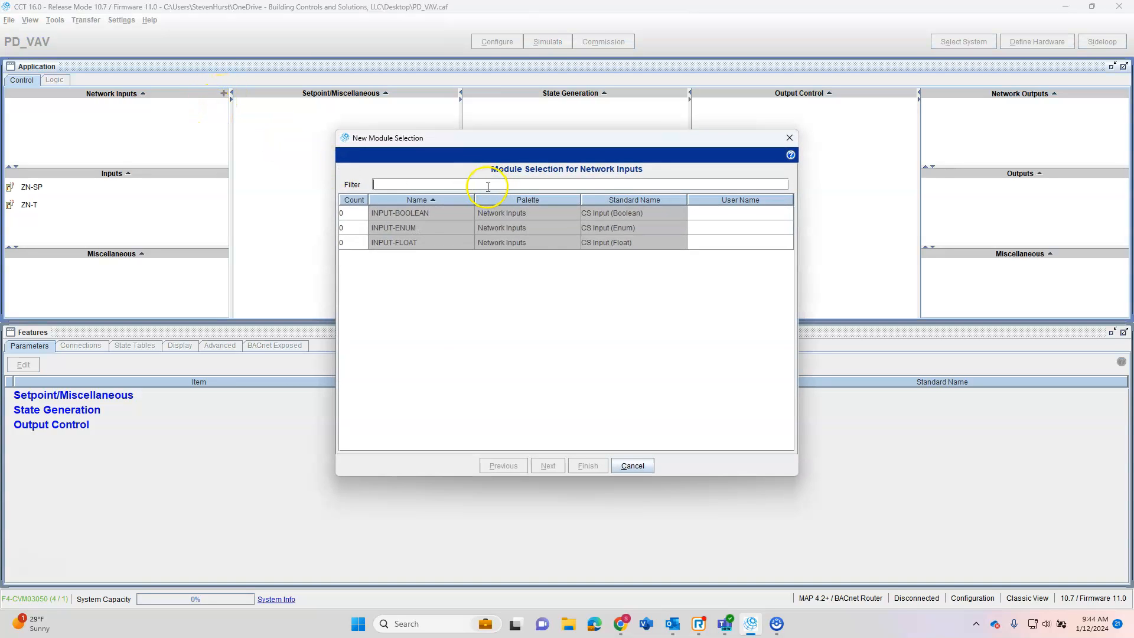
left_click(384, 229)
double_click(712, 228)
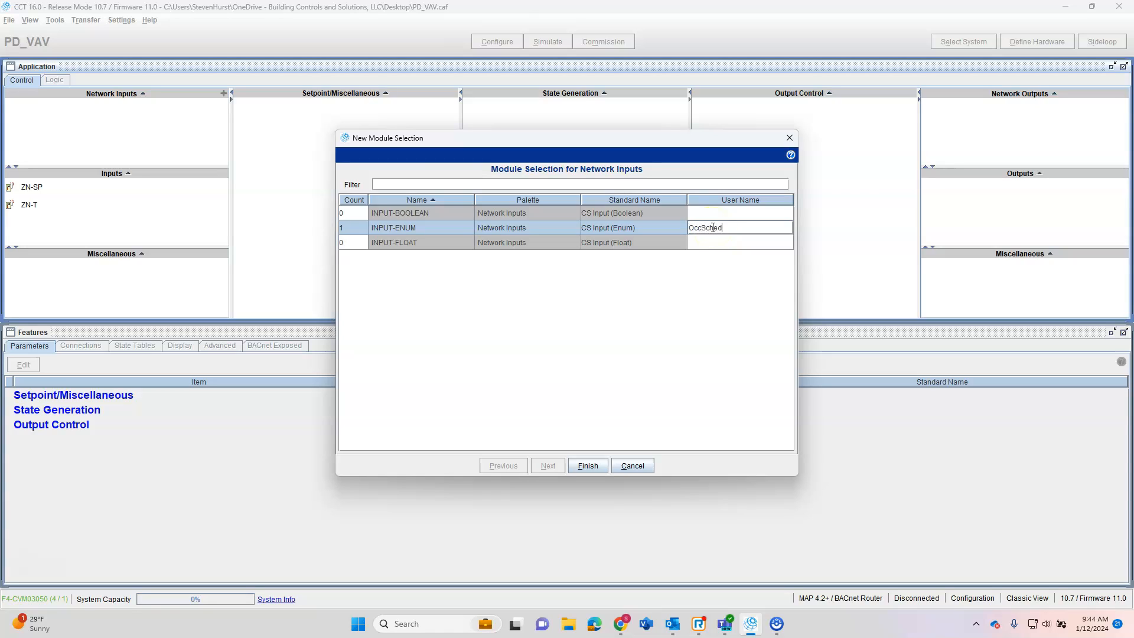
left_click(588, 466)
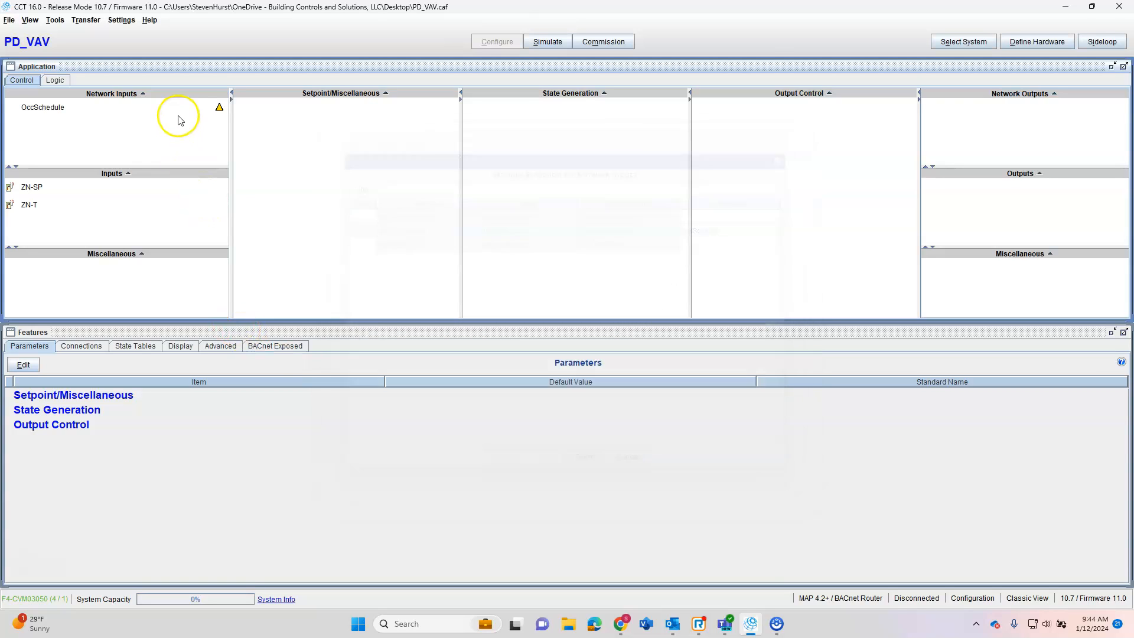
- Set the states text of the OccSchedule network input to Occ Schedule, apply it and close its details
left_click(154, 111)
double_click(153, 112)
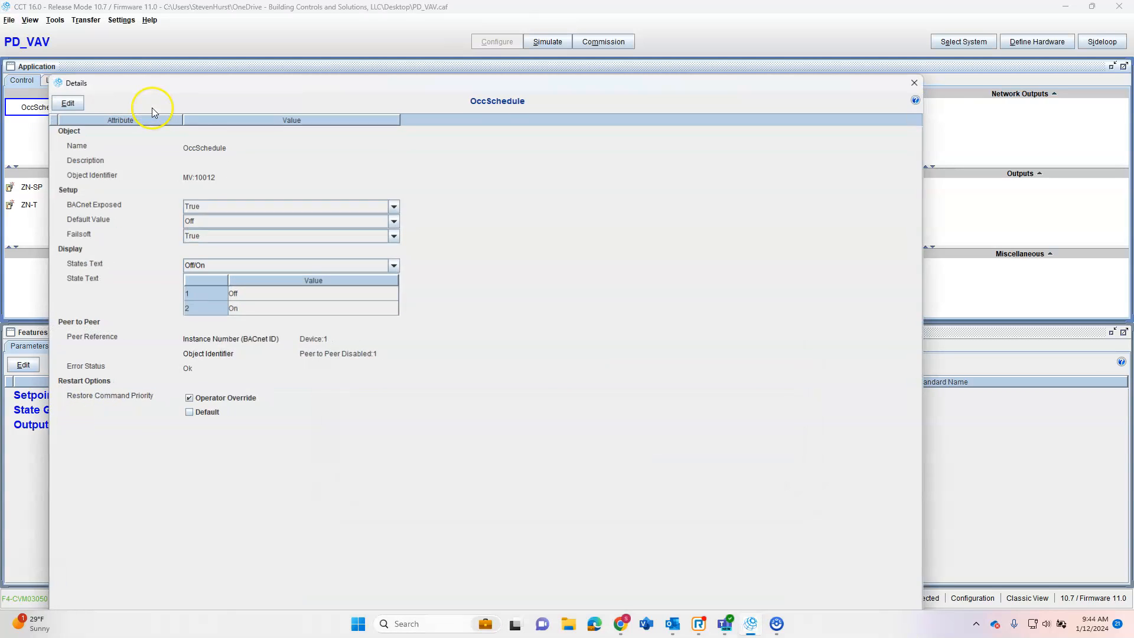
left_click(298, 270)
type("oc")
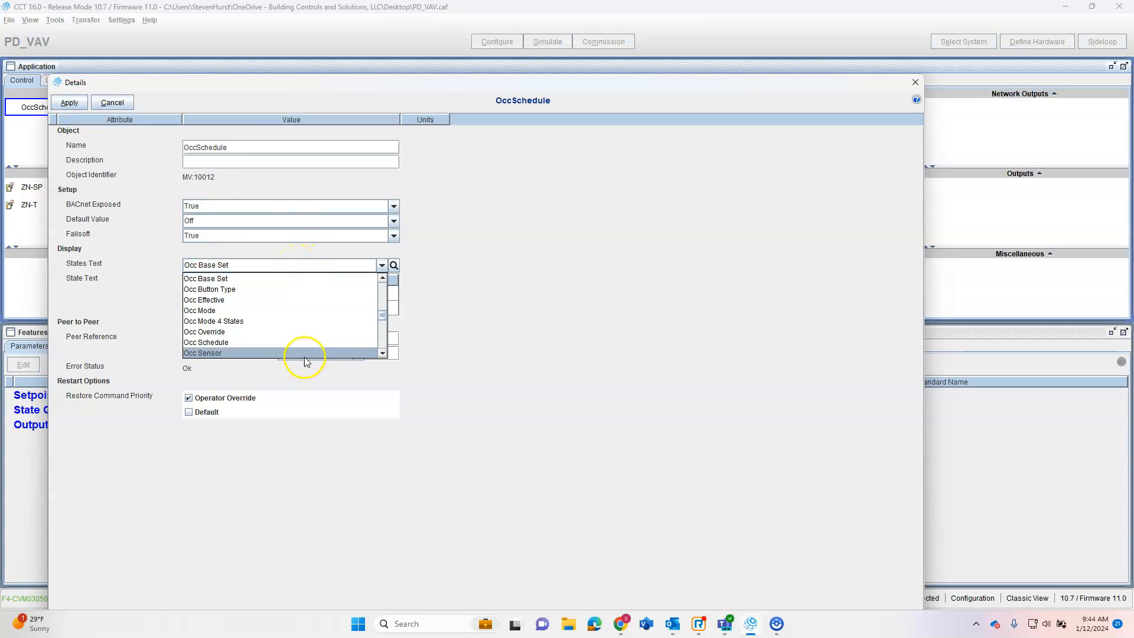
left_click(286, 342)
left_click(69, 104)
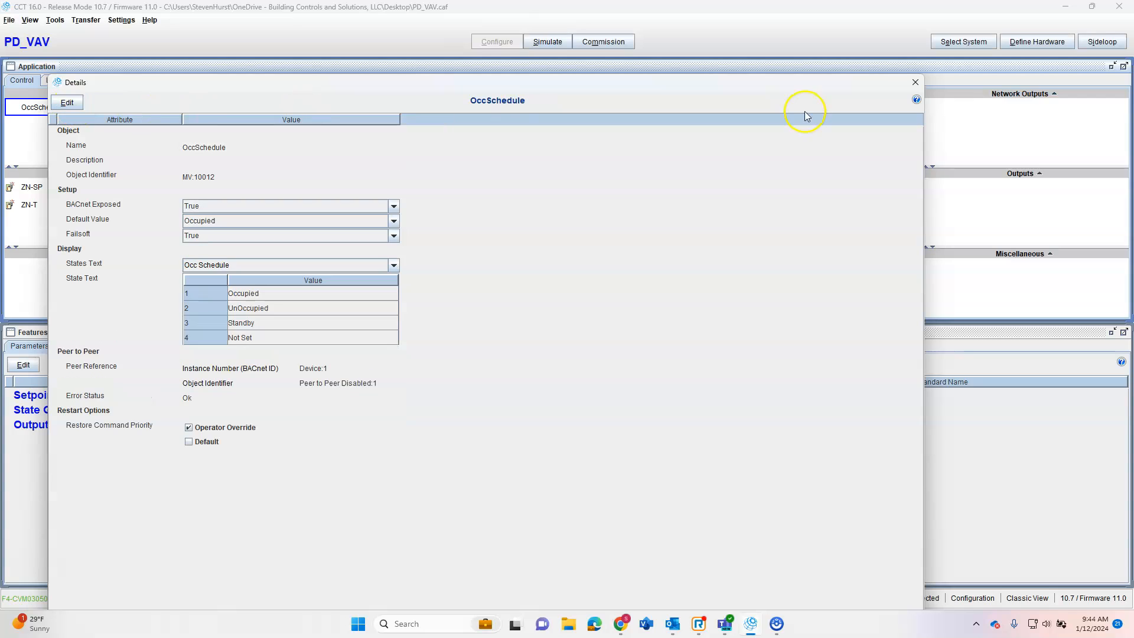
left_click(910, 85)
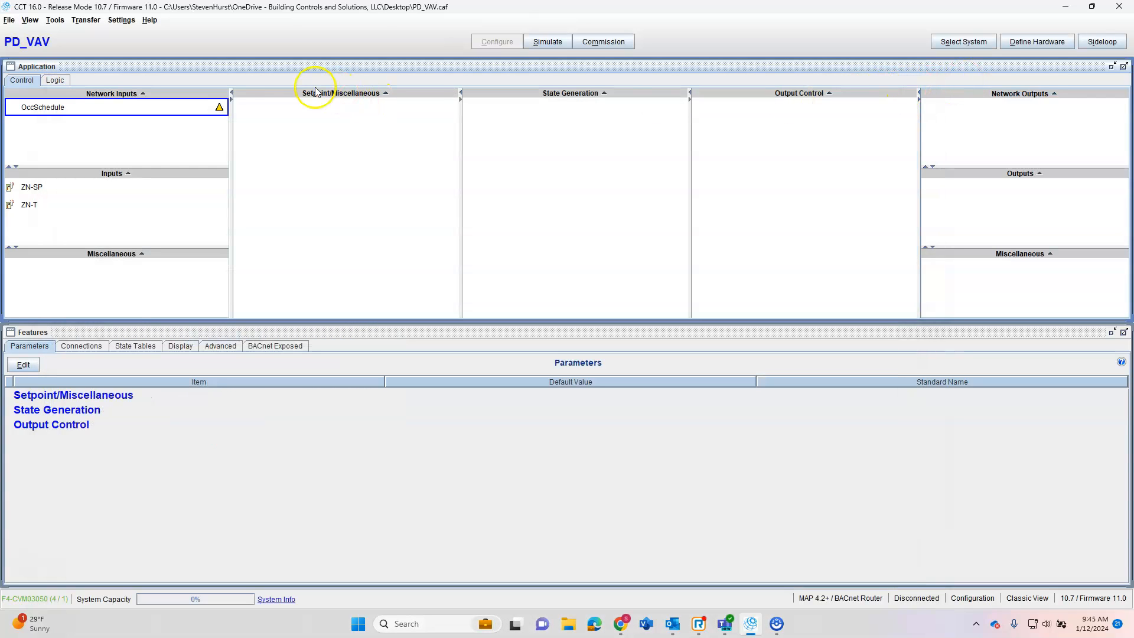
- Add one INPUT-FLOAT network input with the user name GlgMin
left_click(222, 94)
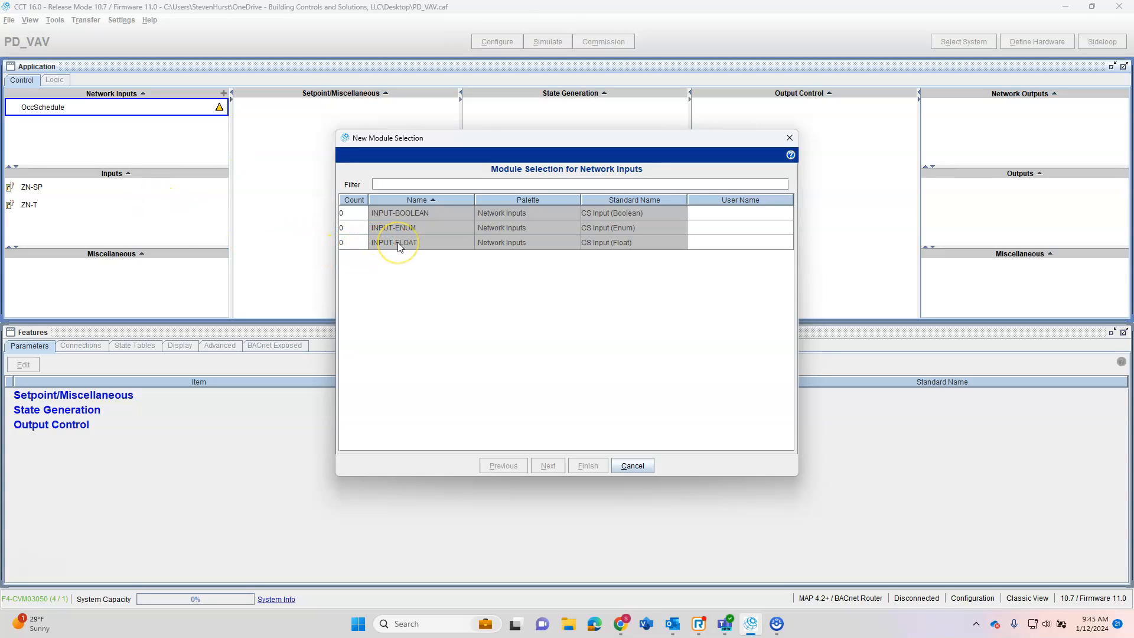
left_click(373, 242)
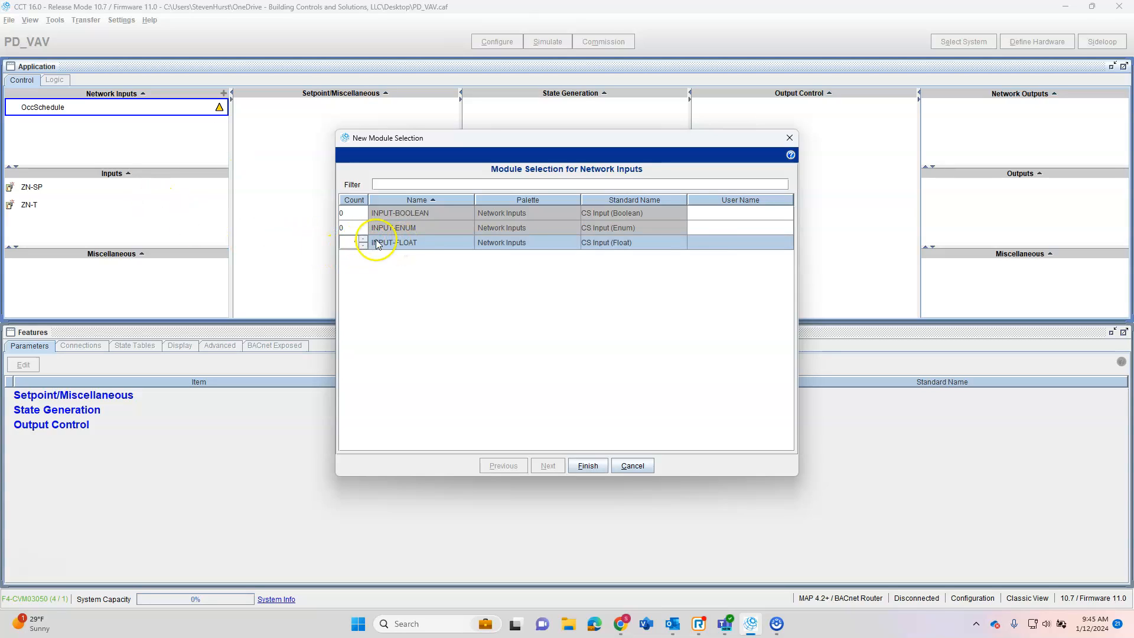
double_click(753, 242)
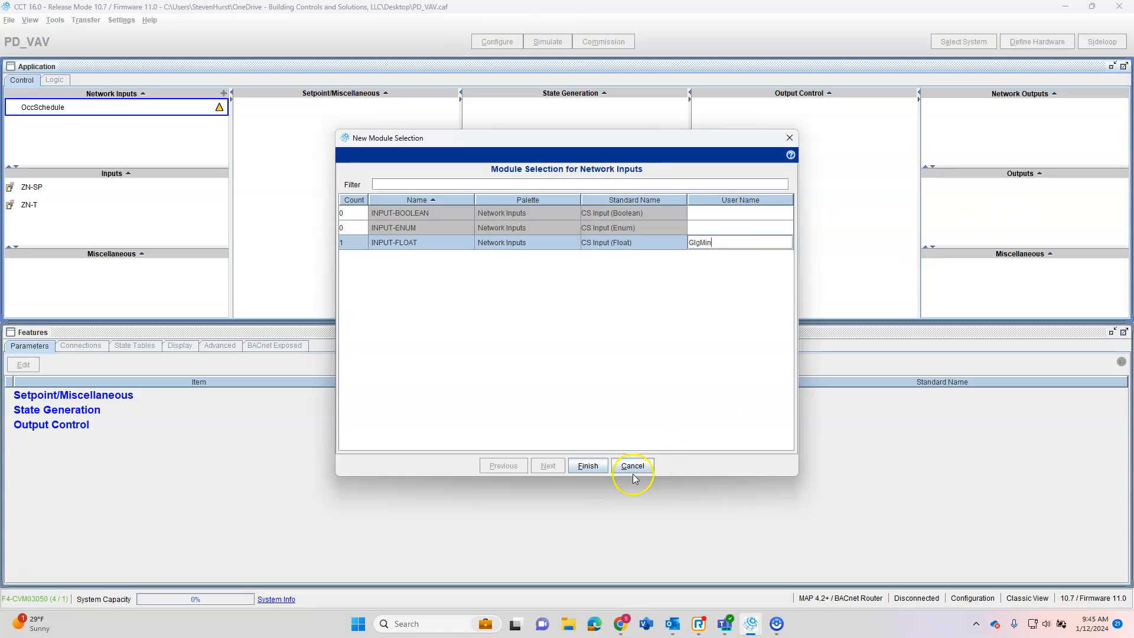
left_click(587, 466)
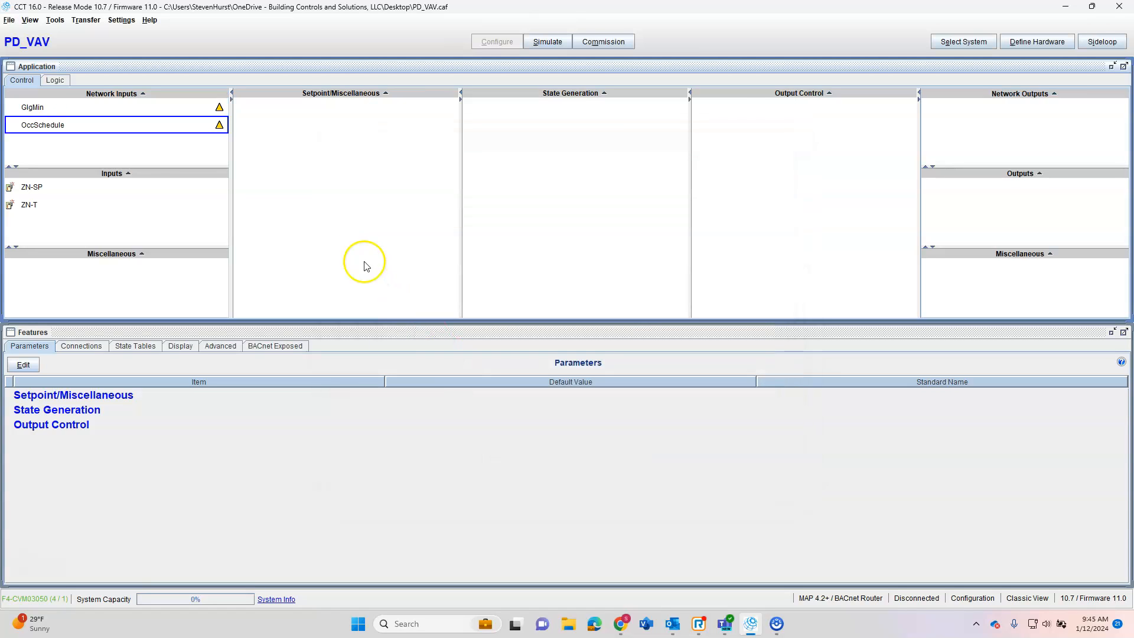
- Add one INPUT-FLOAT network input with the user name ClgMax
left_click(224, 93)
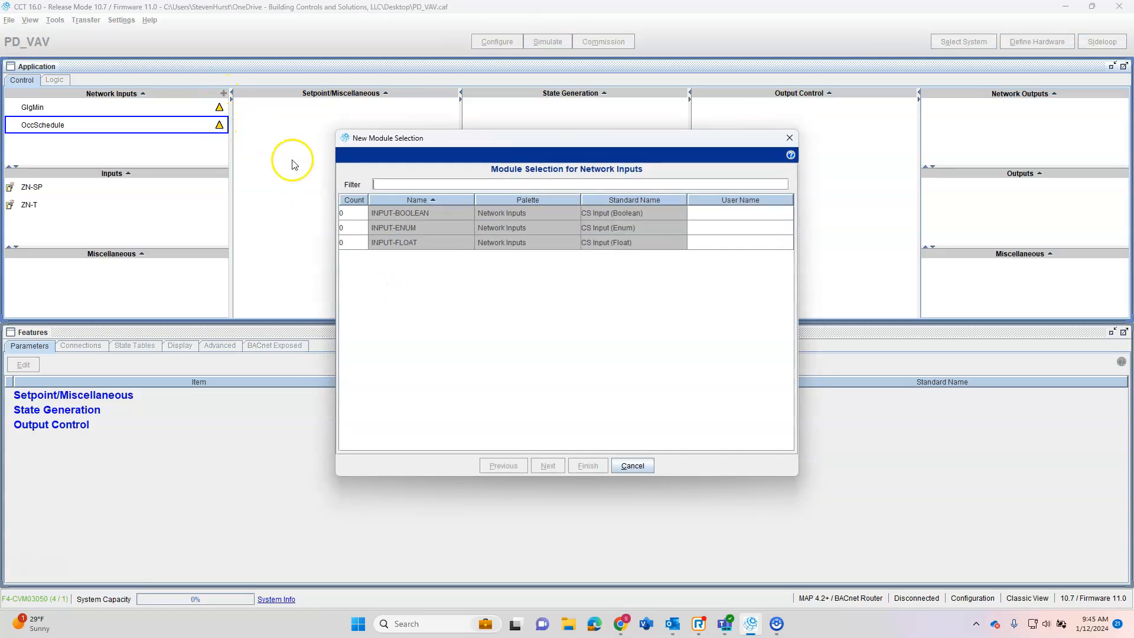
left_click(357, 242)
left_click(712, 244)
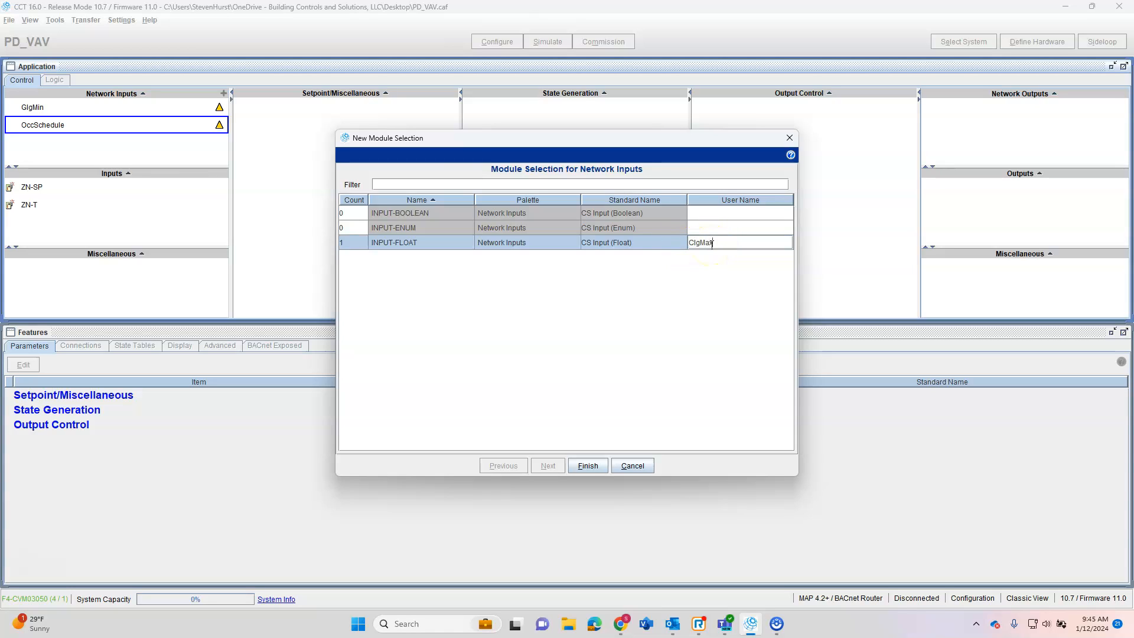
left_click(586, 465)
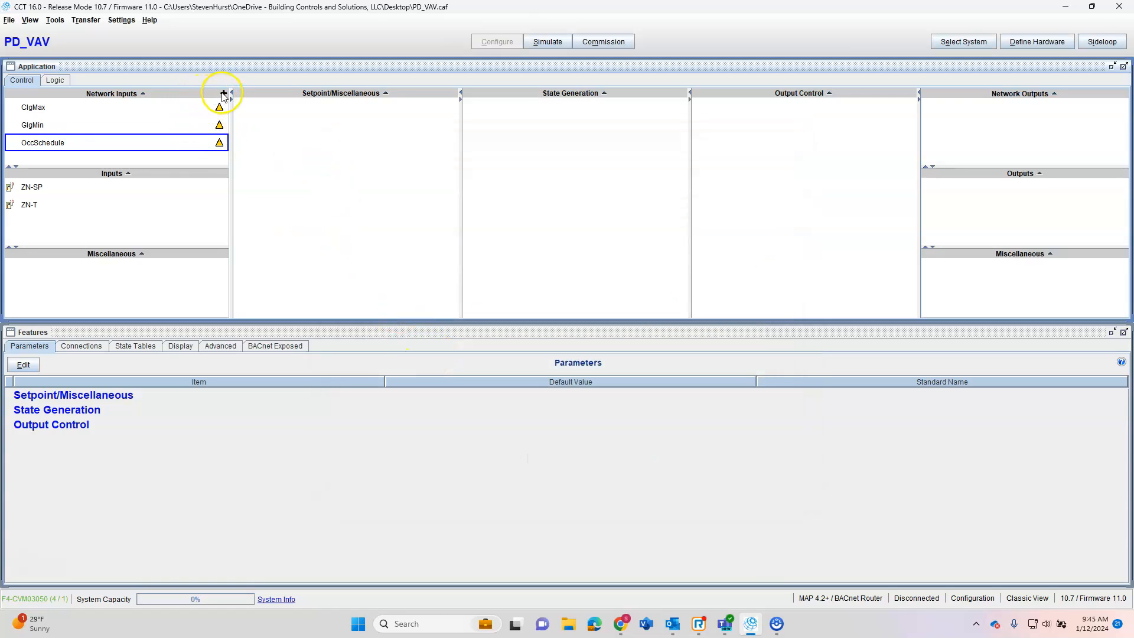
- Add one INPUT-FLOAT network input with the user name HtgMin
left_click(223, 94)
left_click(367, 241)
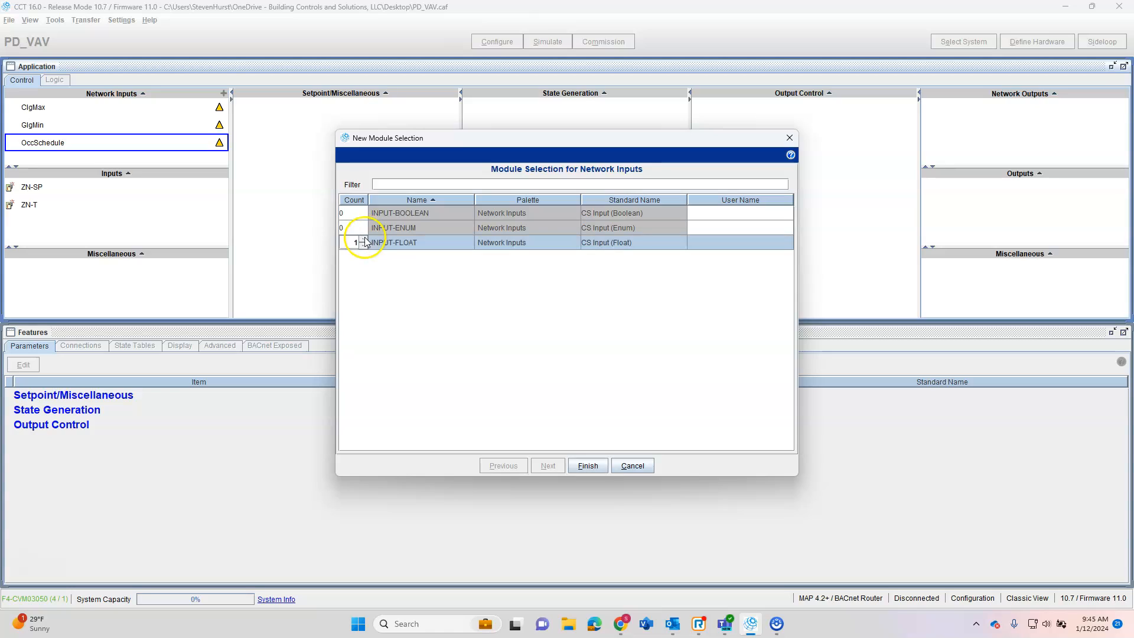
double_click(705, 240)
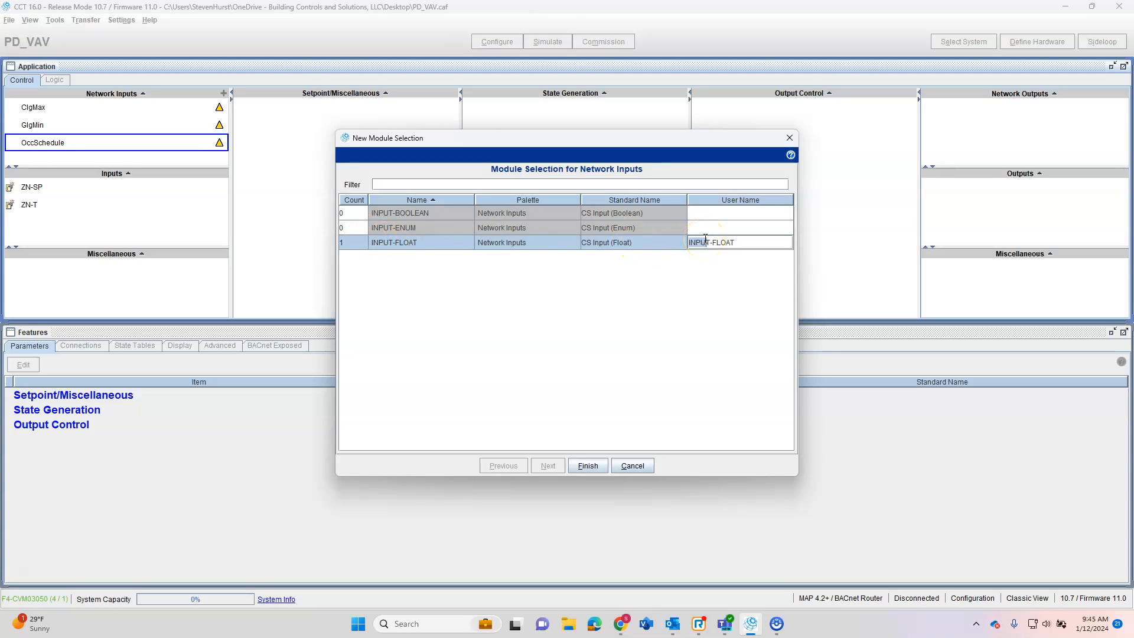
triple_click(747, 247)
type("HtgMin")
left_click(587, 465)
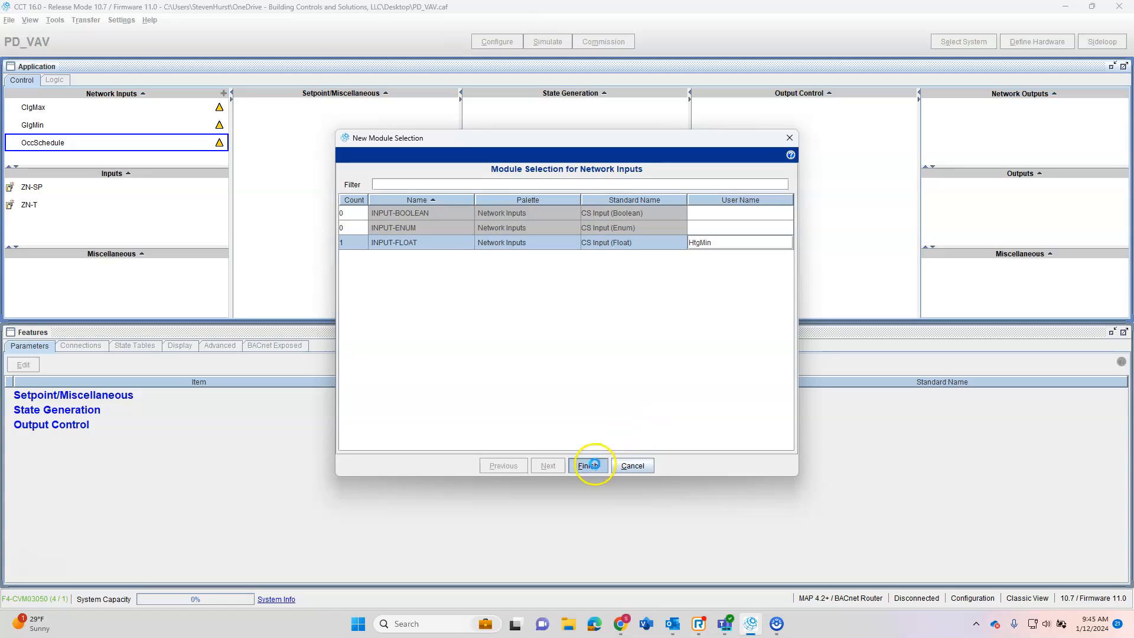
- Add one INPUT-FLOAT network input with the user name HtgMax
left_click(214, 94)
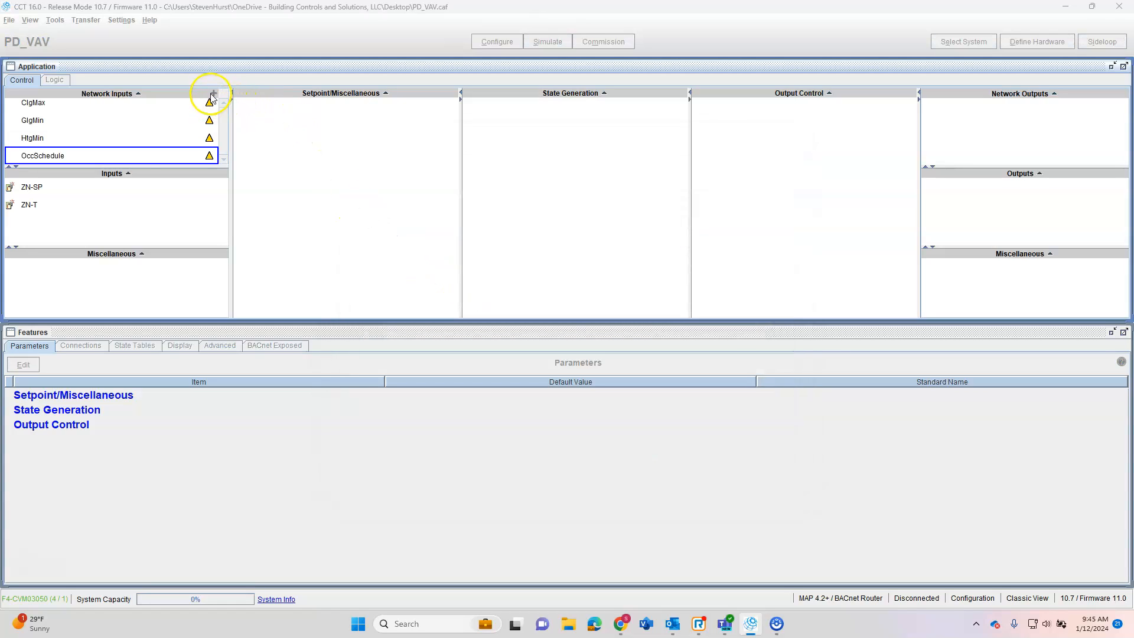
double_click(373, 241)
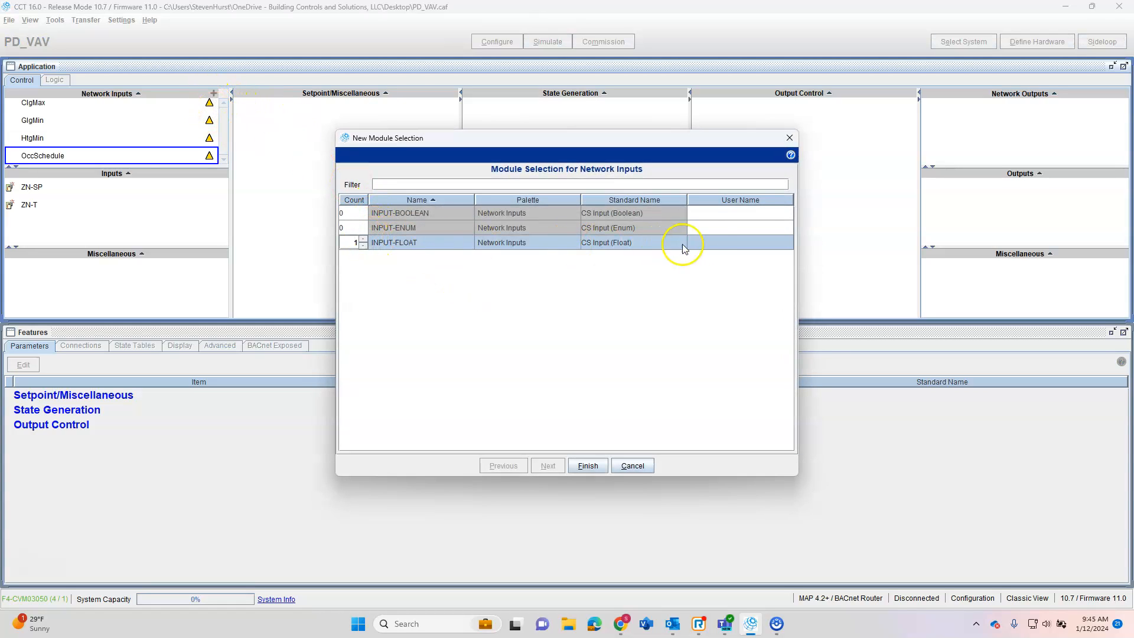
left_click(707, 242)
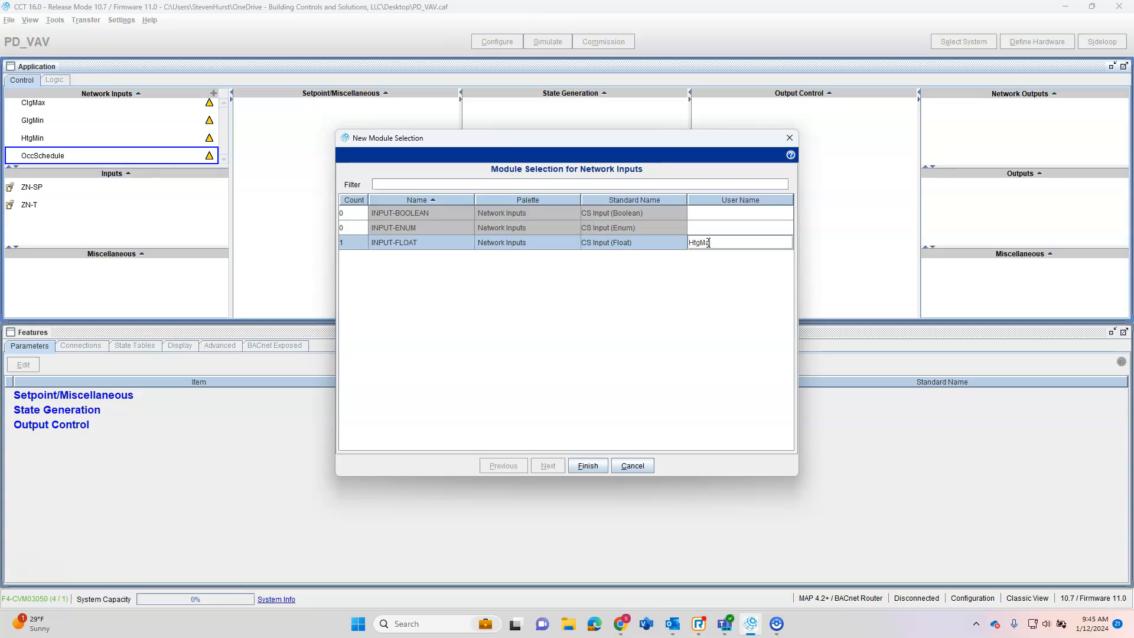
left_click(598, 466)
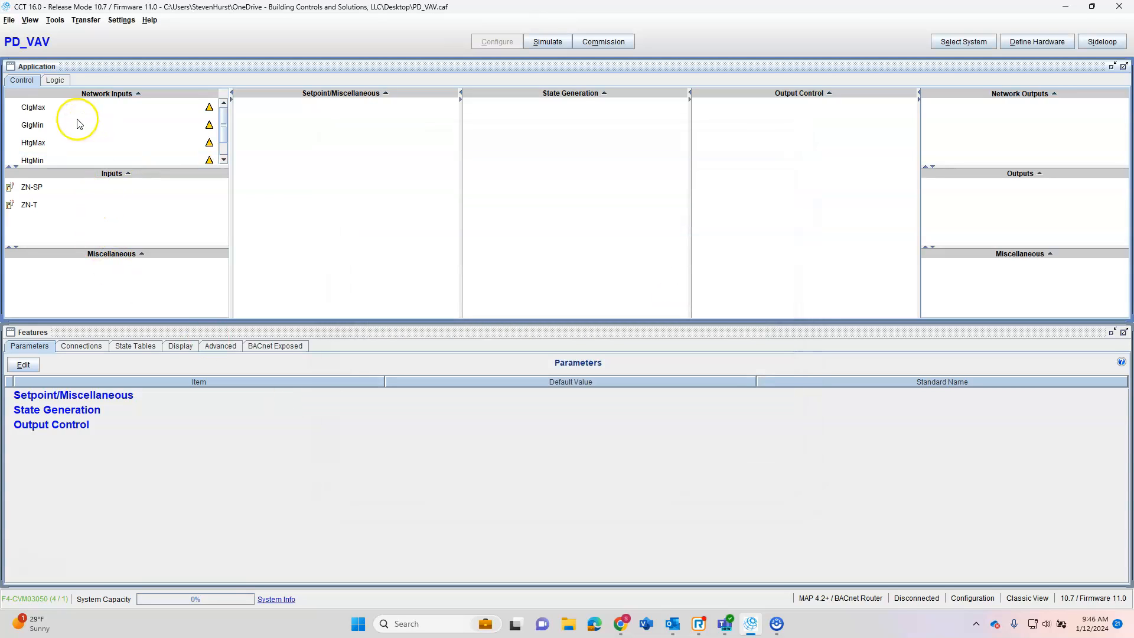
- Set the GlgMin network input's default value to 10 and its units to %
double_click(56, 125)
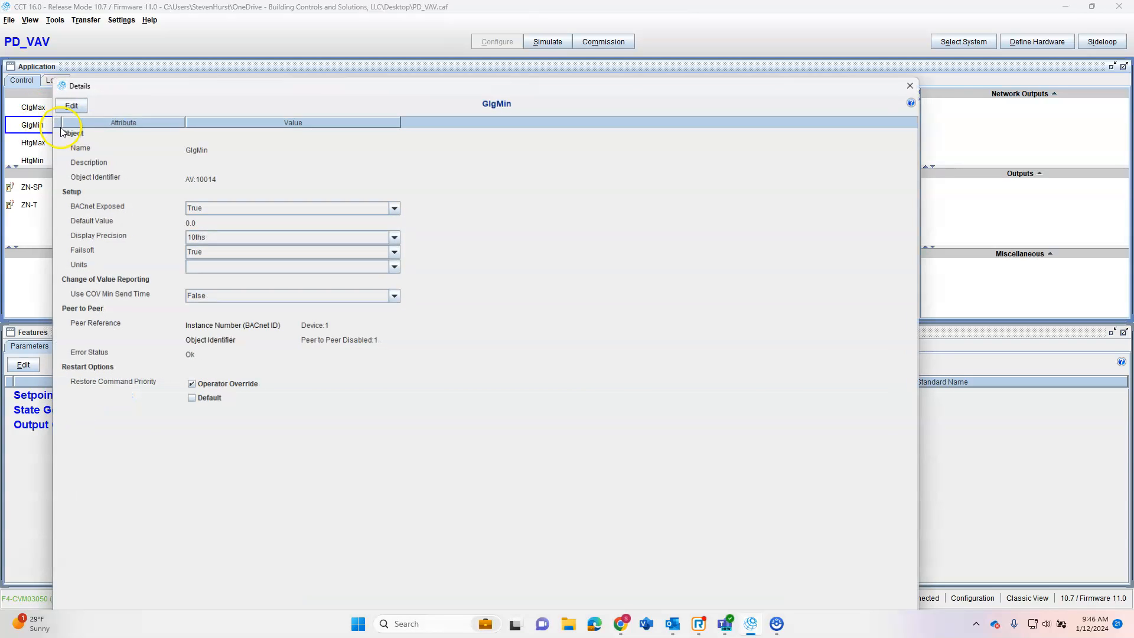
left_click(66, 102)
double_click(223, 221)
type("10")
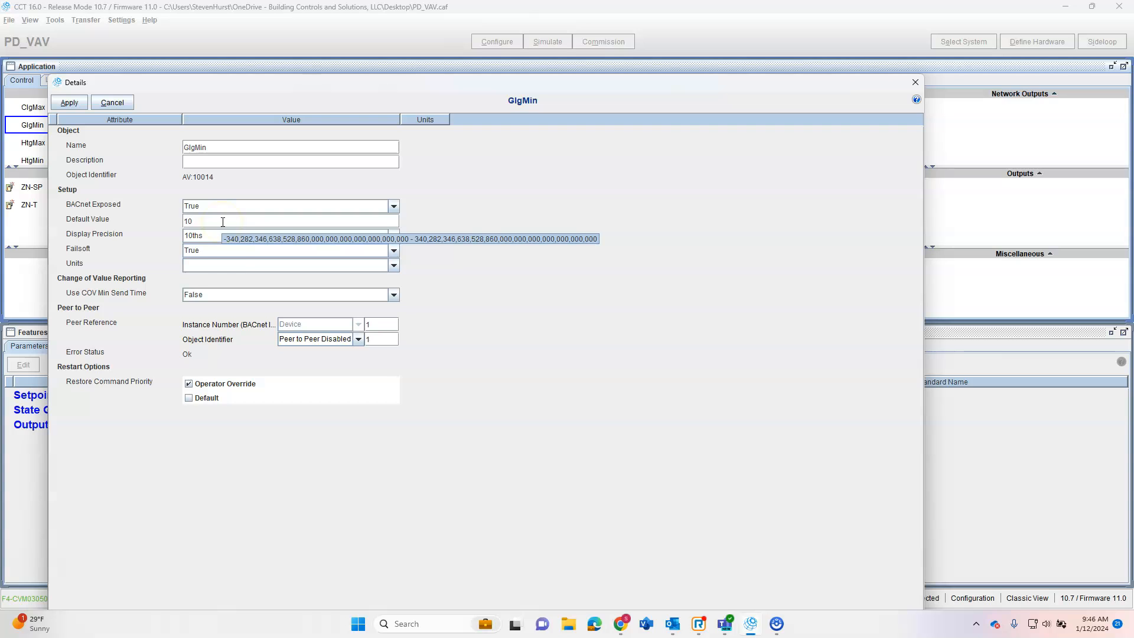
left_click(223, 266)
left_click(225, 278)
left_click(75, 108)
left_click(916, 81)
- Set the ClgMax network input's default value to 90 and its units to %
double_click(59, 107)
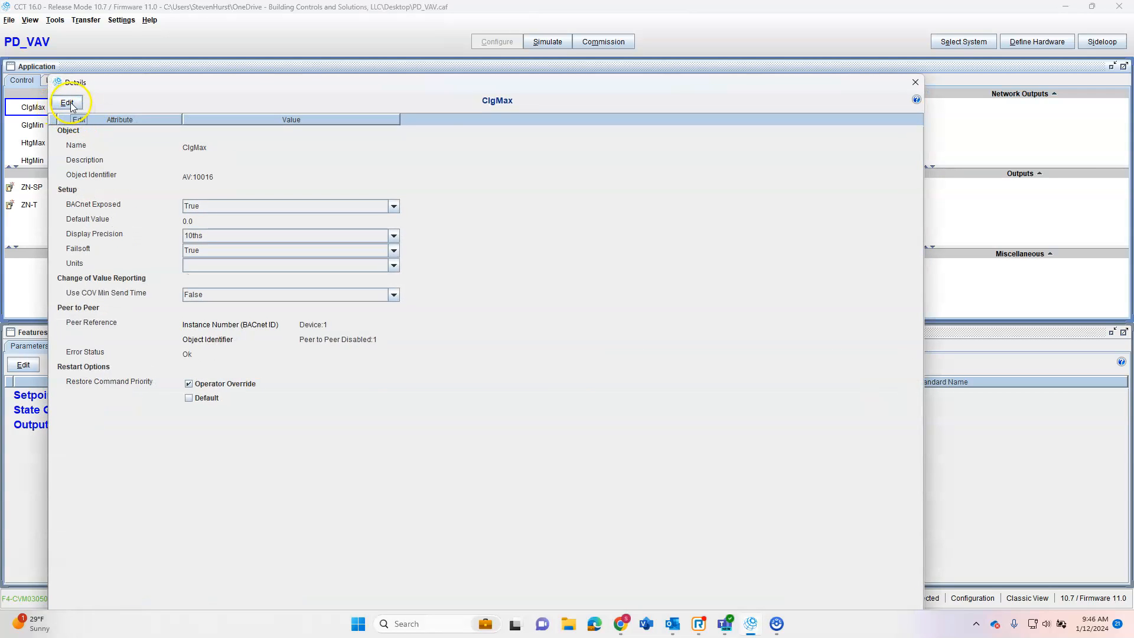
left_click(67, 103)
left_click(232, 222)
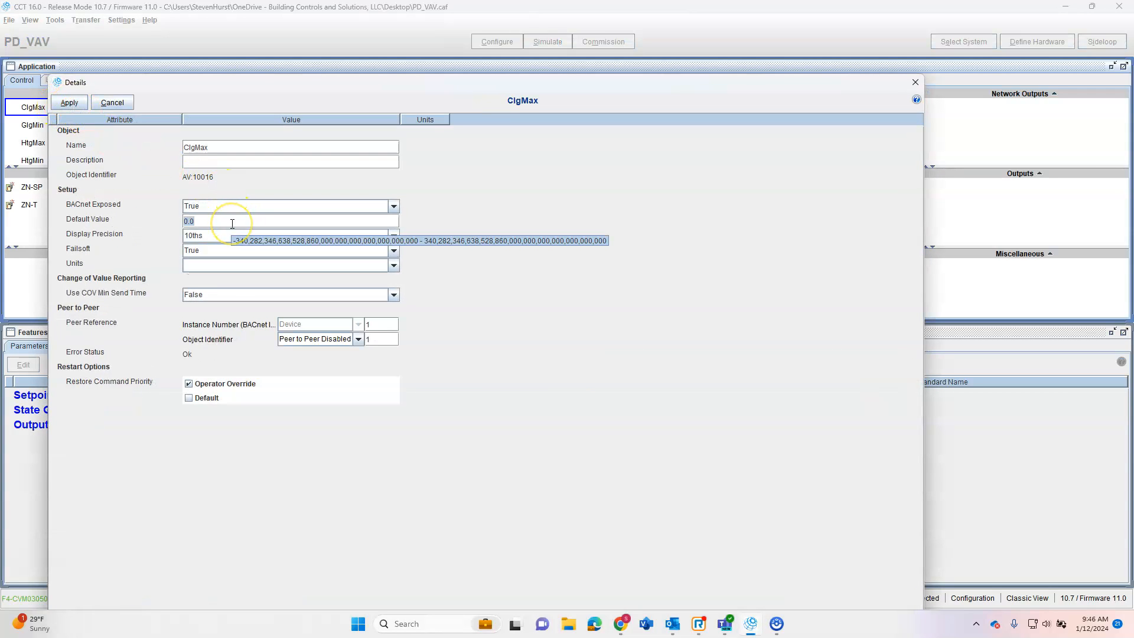
type("90")
left_click(228, 265)
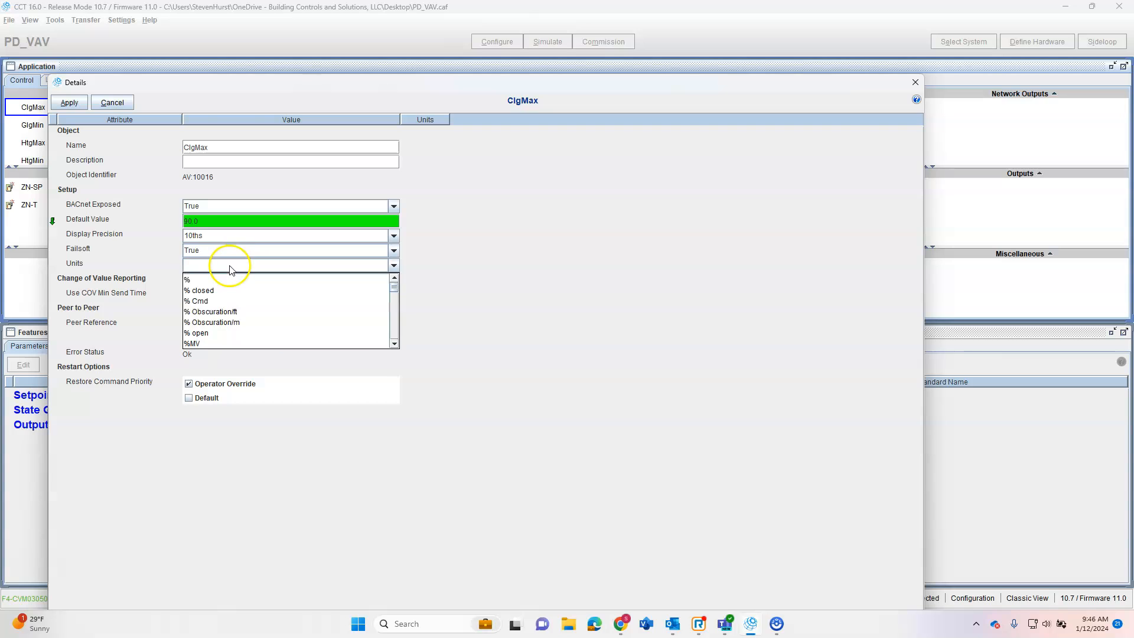
left_click(214, 274)
left_click(69, 102)
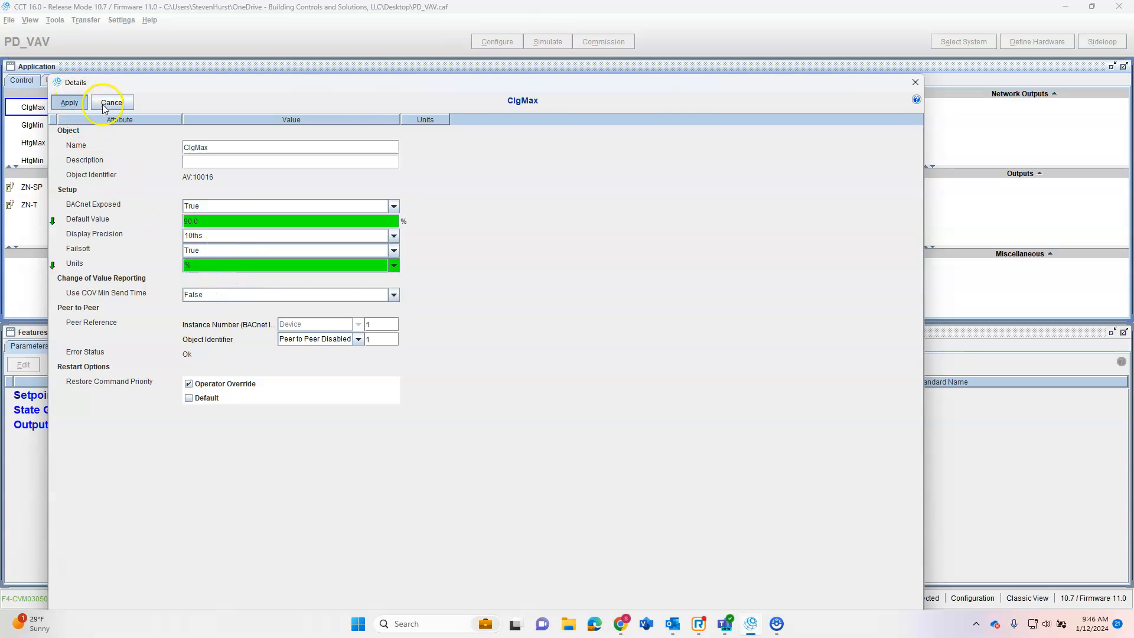
left_click(915, 82)
- Set the HtgMin network input's default value to 15 and its units to %
left_click(76, 145)
double_click(73, 157)
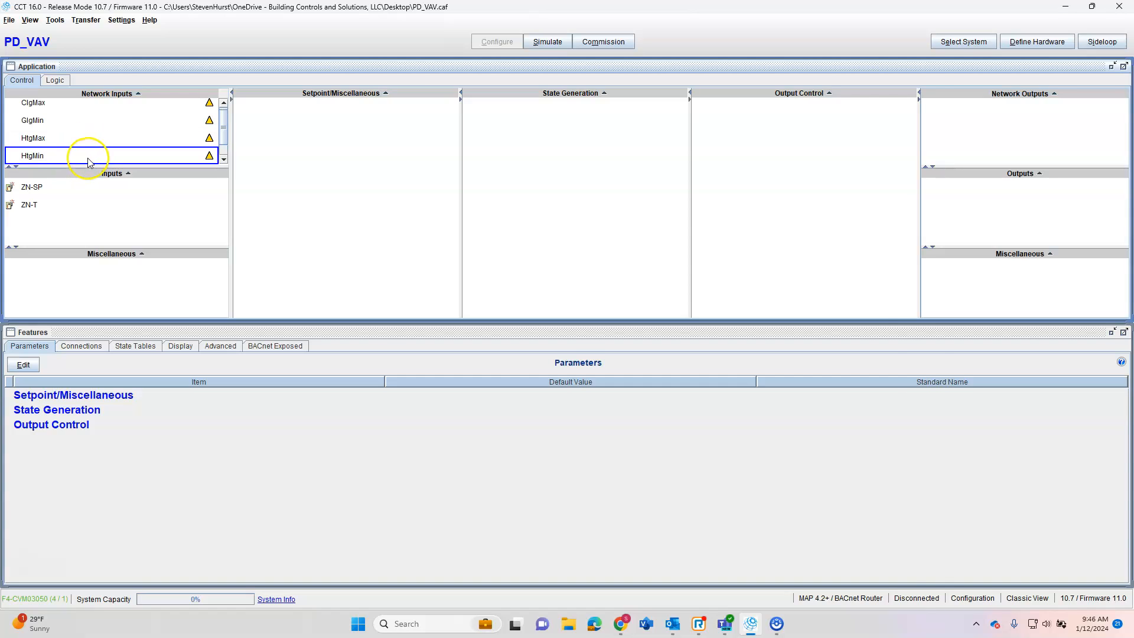
left_click(66, 102)
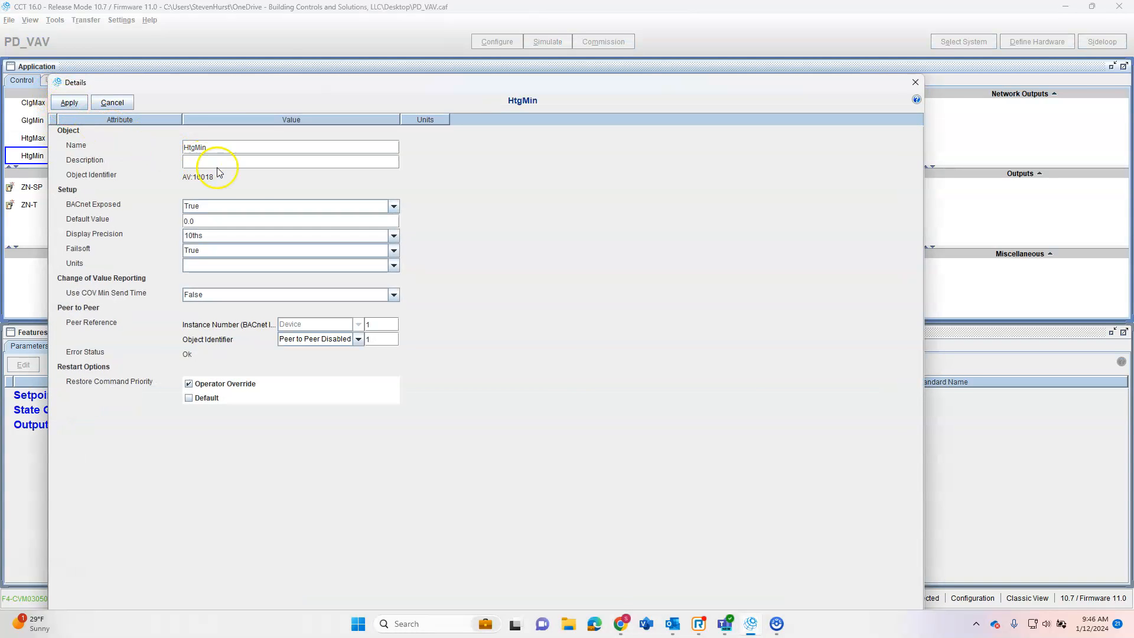
left_click(235, 267)
left_click(228, 277)
left_click(69, 103)
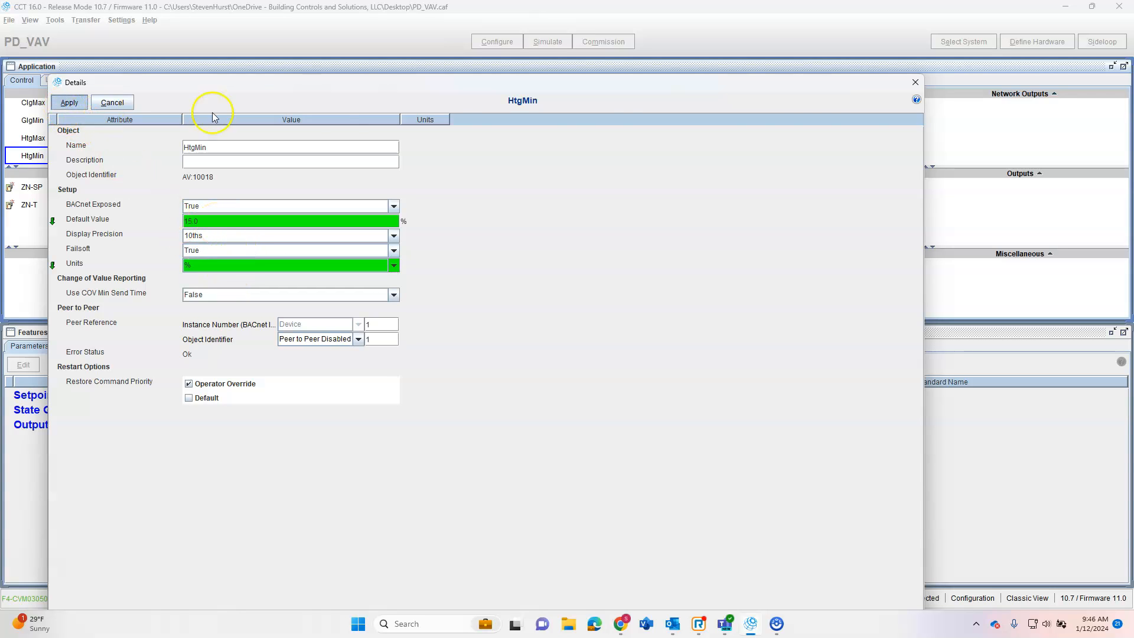
left_click(915, 82)
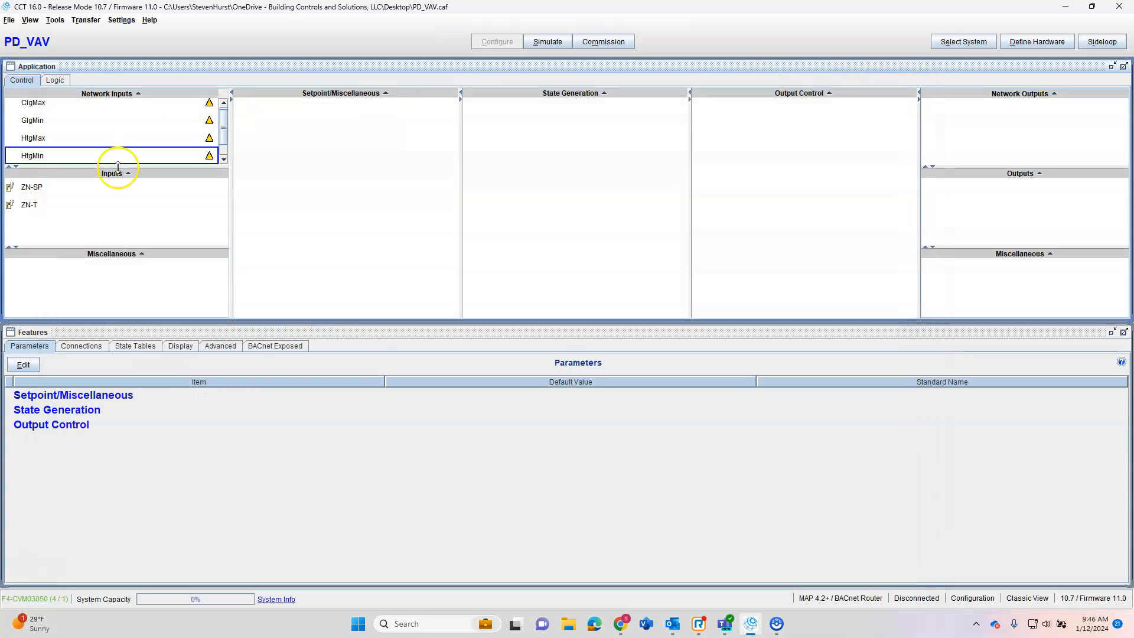
- Set the HtgMax network input's default value to 60 and its units to %
left_click(74, 138)
double_click(74, 138)
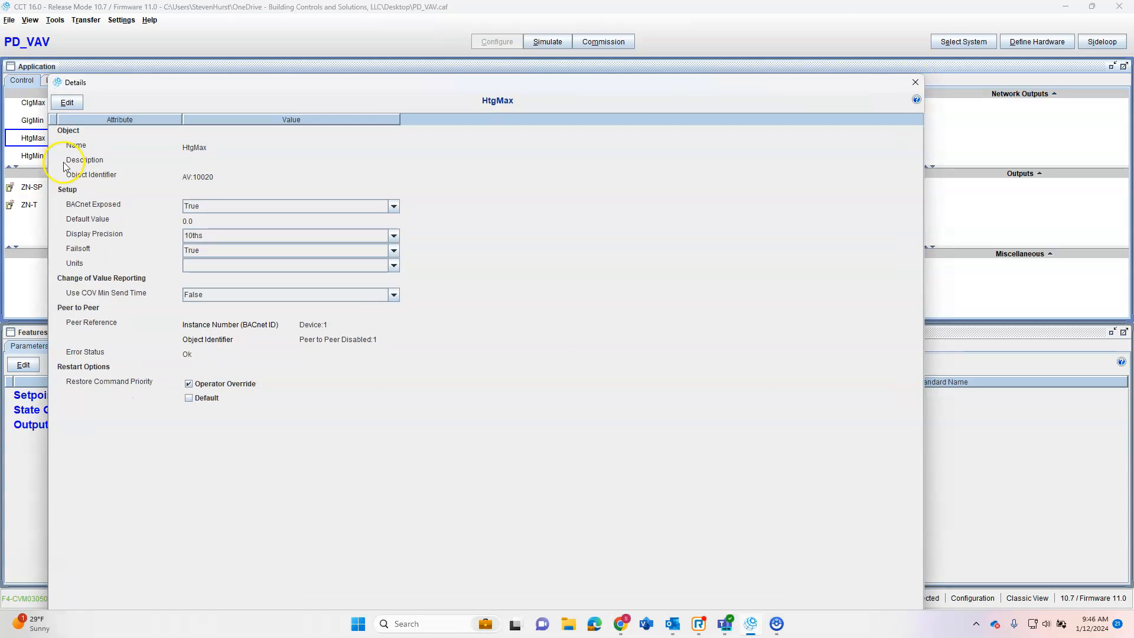
left_click(67, 109)
double_click(223, 219)
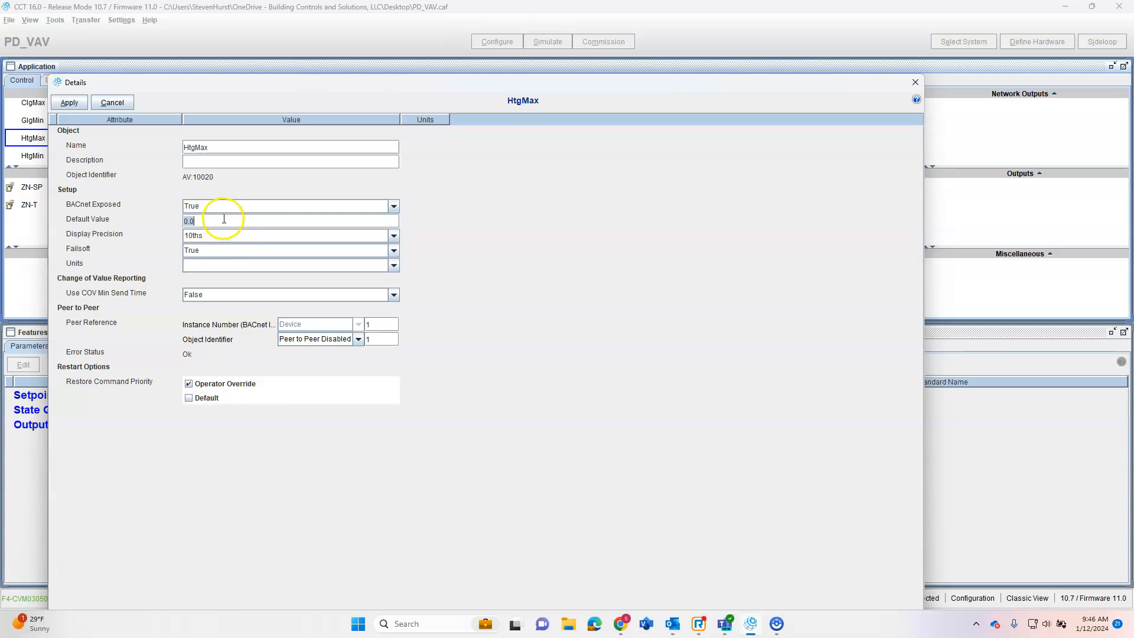
left_click(236, 265)
left_click(235, 276)
left_click(66, 103)
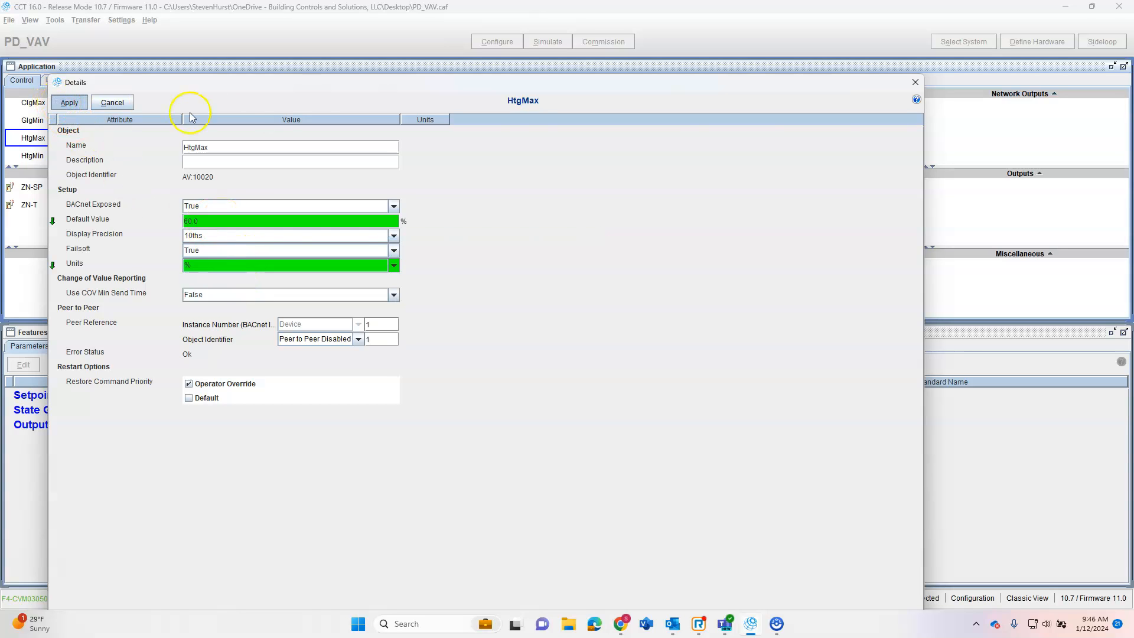
left_click(915, 82)
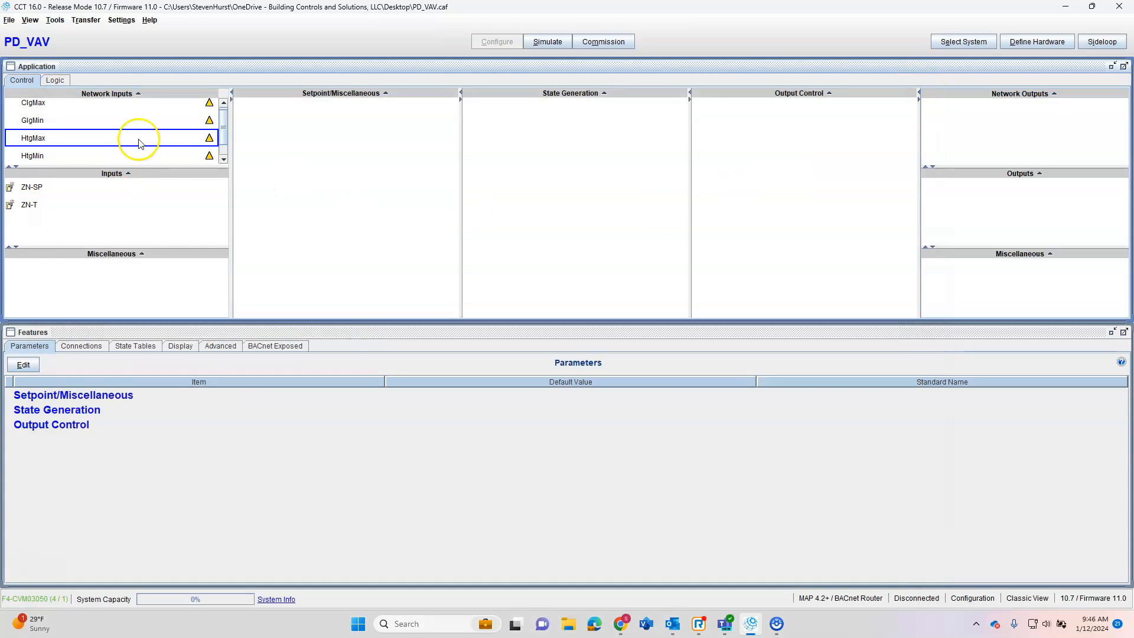
- Add one ZN-T Setpoint Determination module to Setpoint/Miscellaneous, filtering the module list by "zn"
scroll(139, 152, "down", 1)
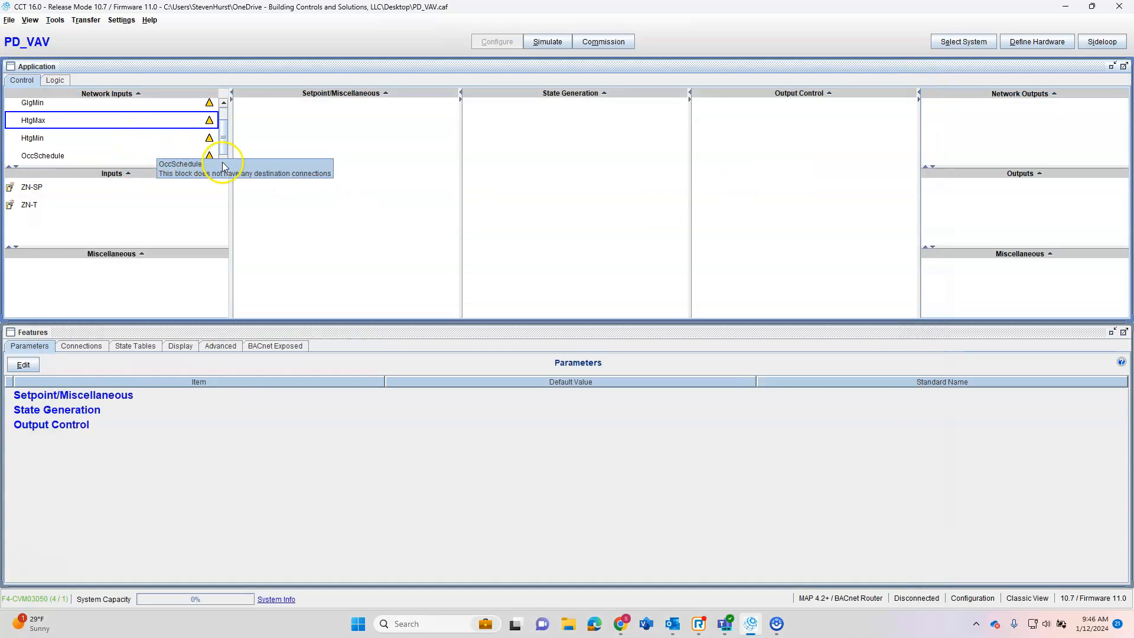
left_click(453, 93)
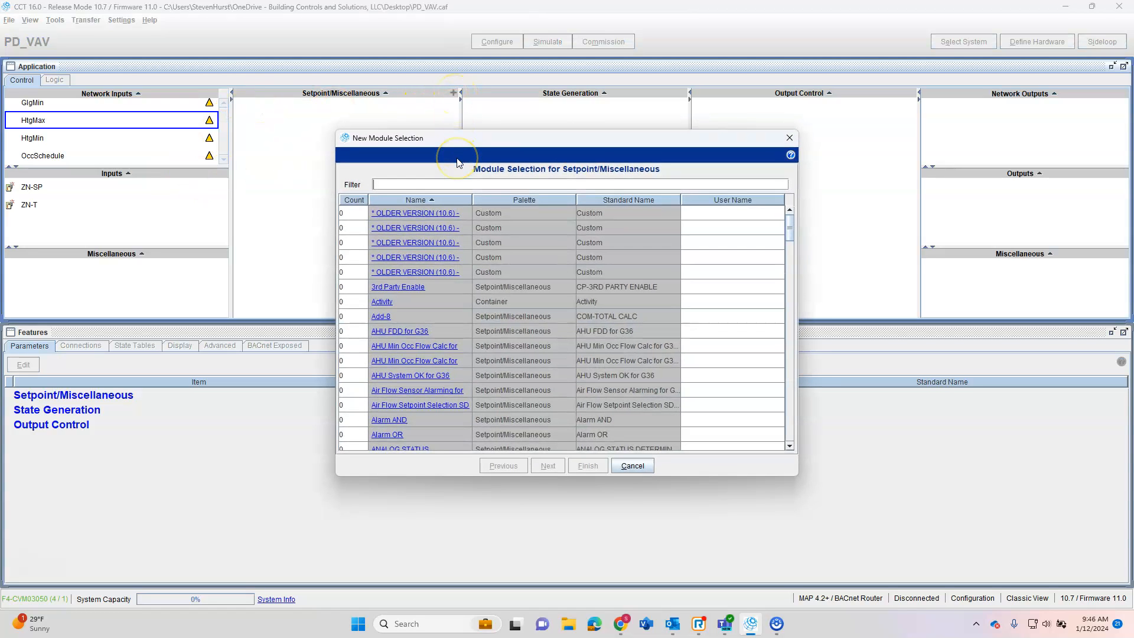
type("zib")
key("BackSpace")
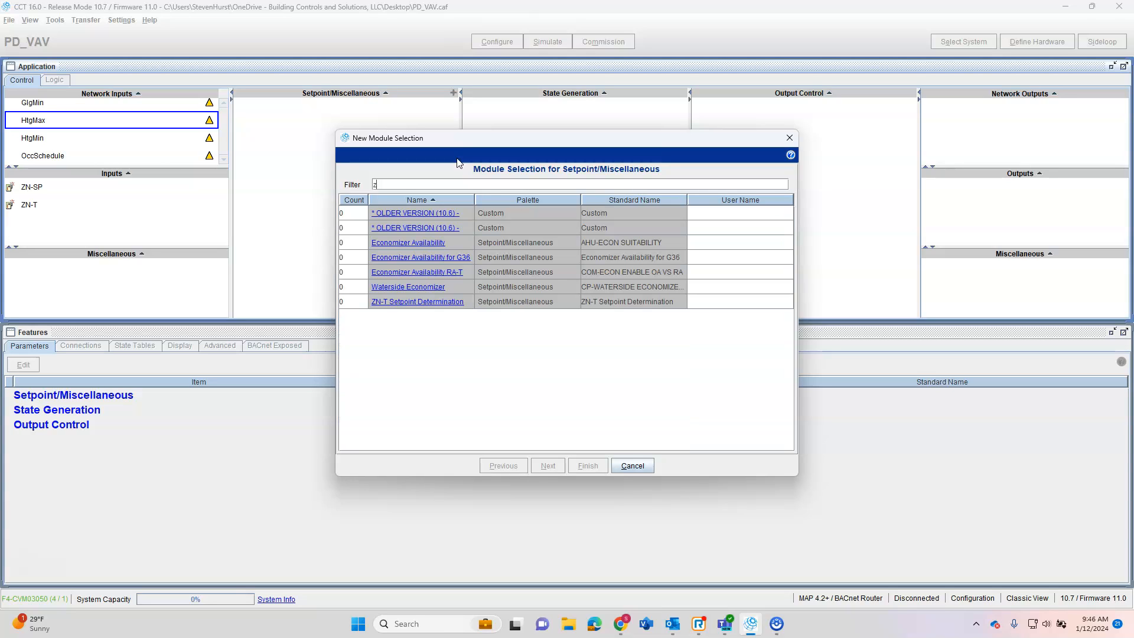
key("BackSpace")
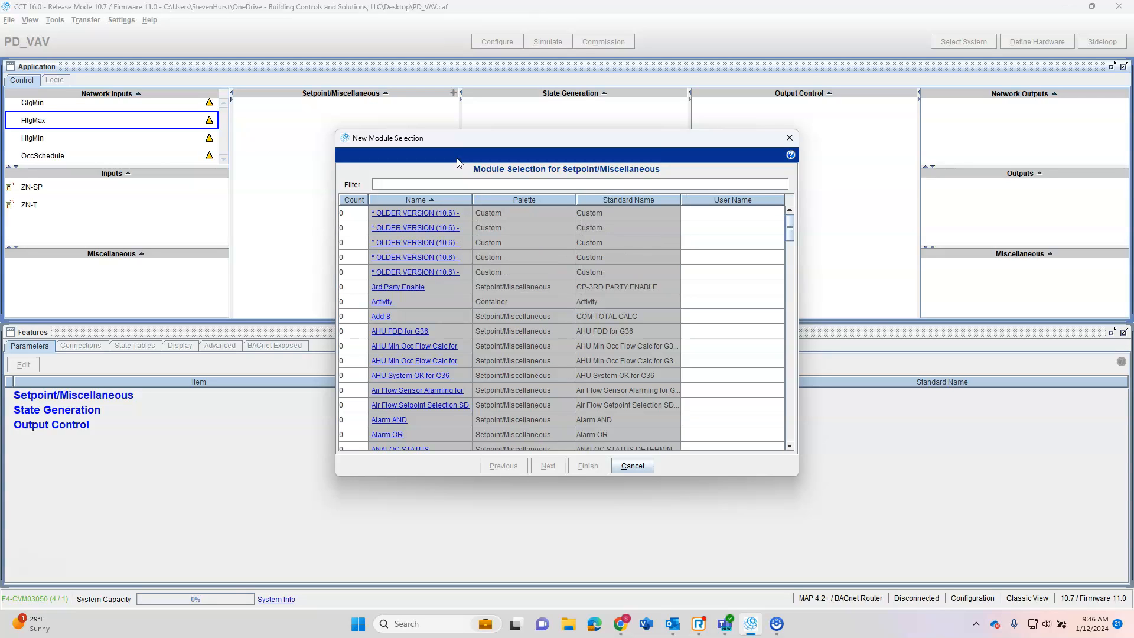
type("zn")
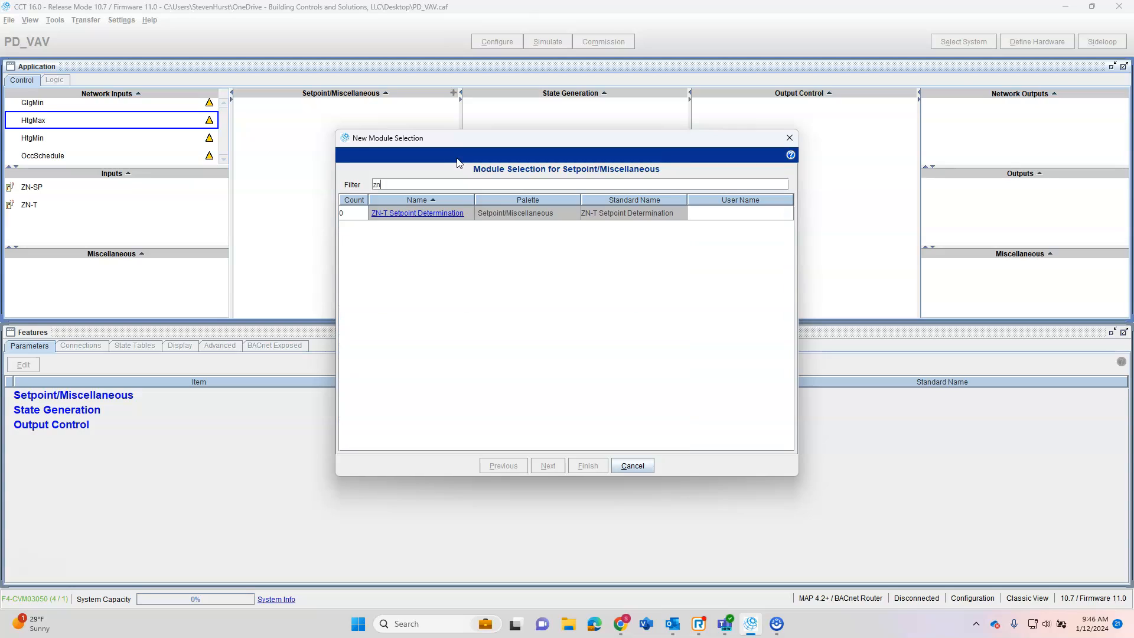
left_click(358, 213)
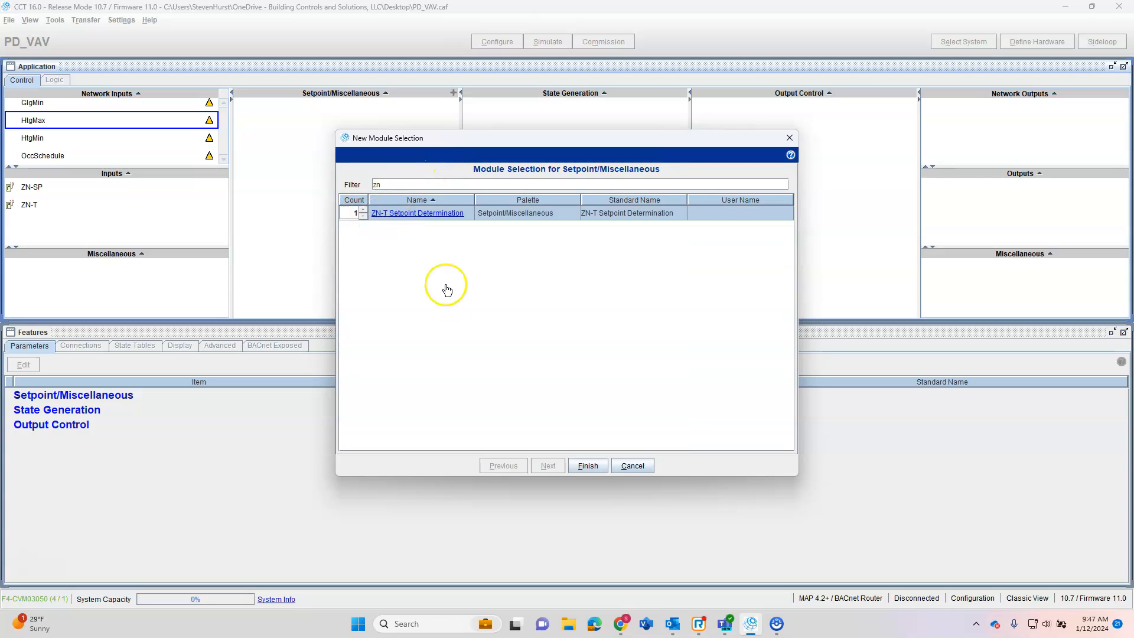
left_click(585, 463)
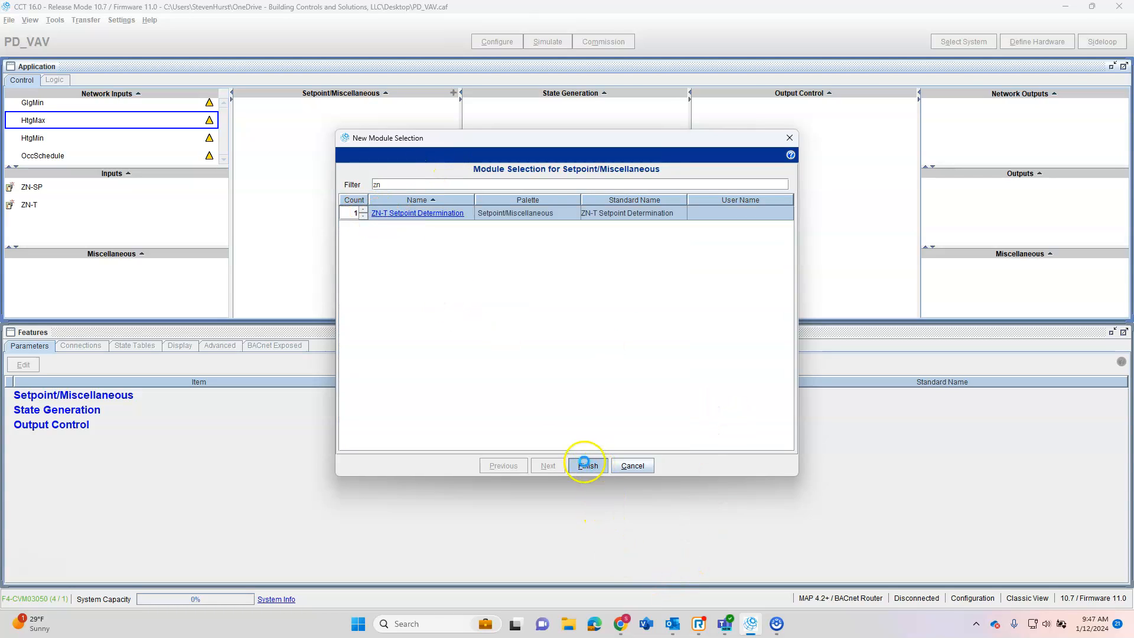
- Set the occupied cooling setpoint CLGOCC-SP of ZN-T Setpoint Determination to 72 deg F
left_click(335, 109)
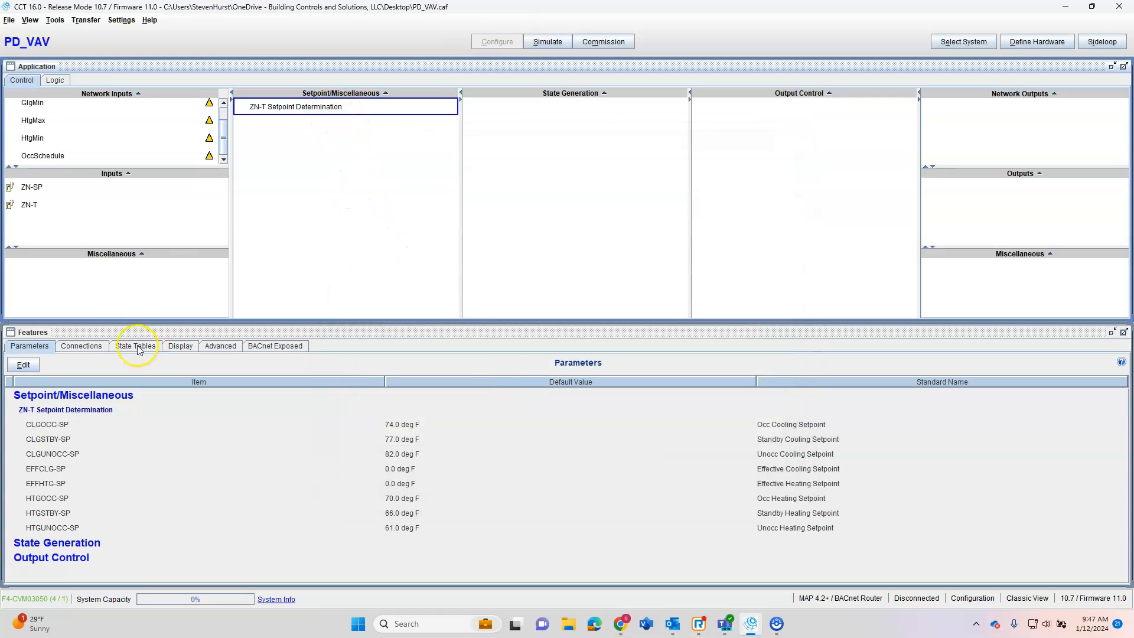
double_click(338, 111)
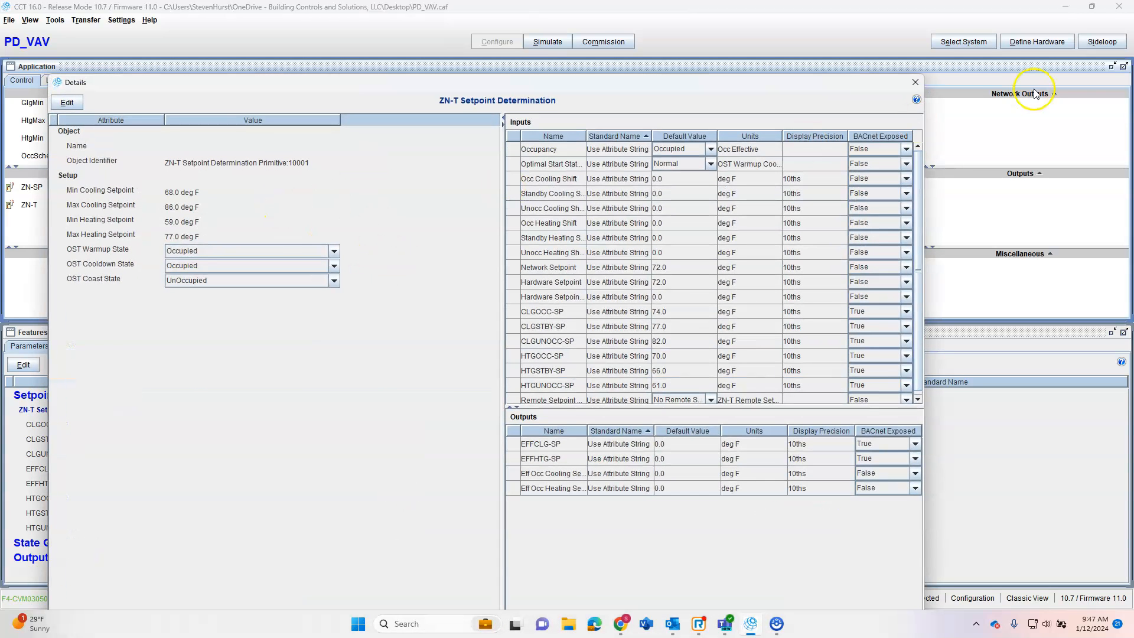
left_click(916, 82)
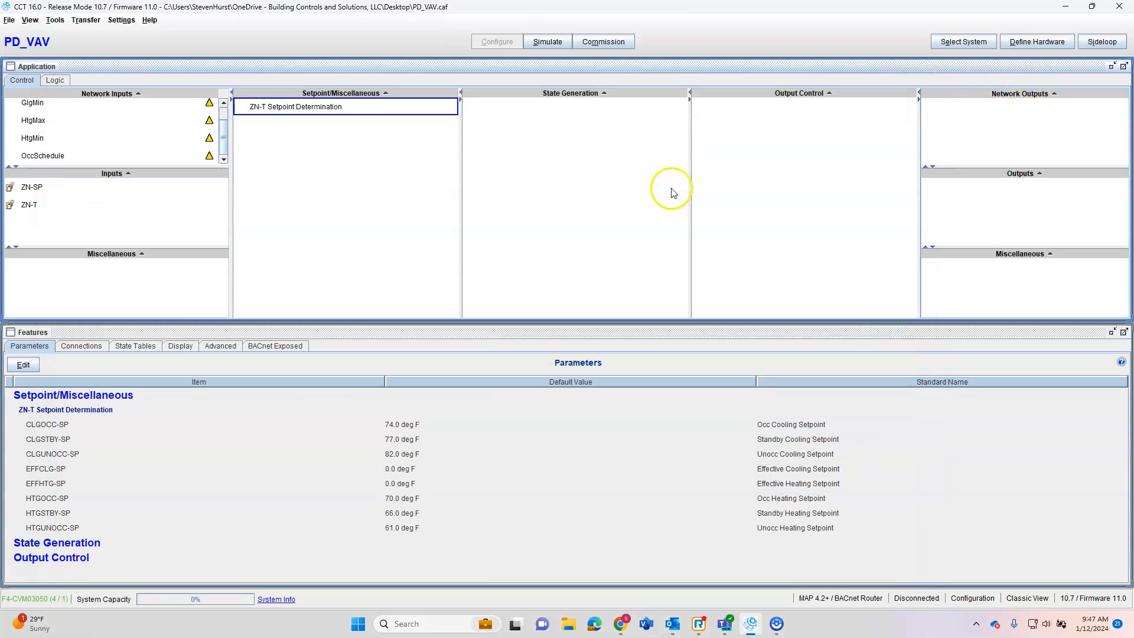
left_click(95, 348)
left_click(48, 349)
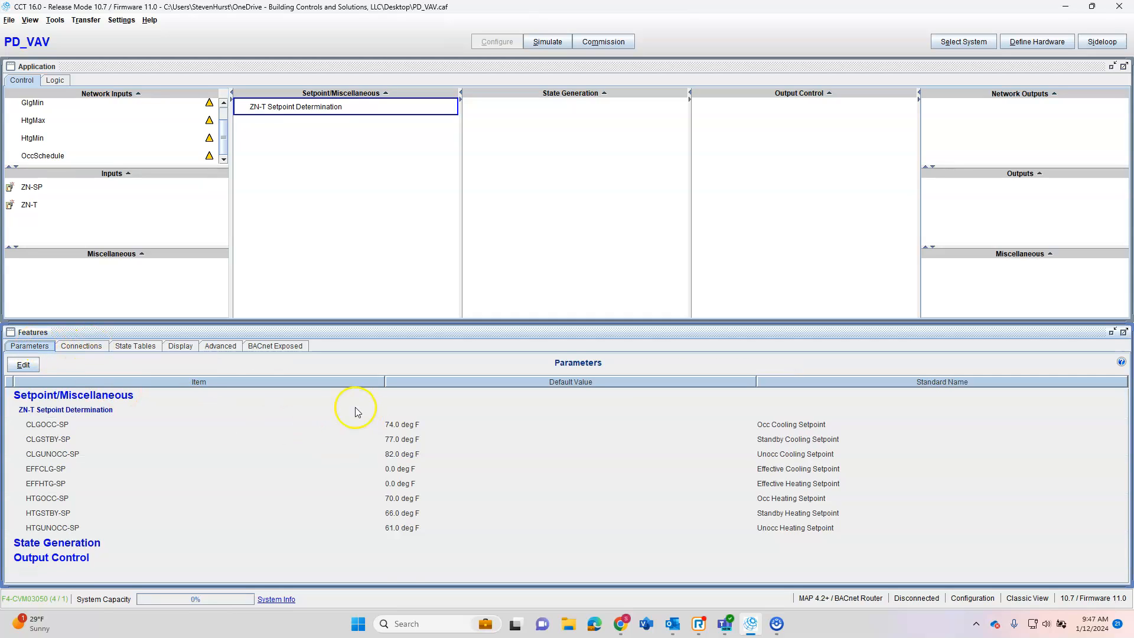
left_click(24, 365)
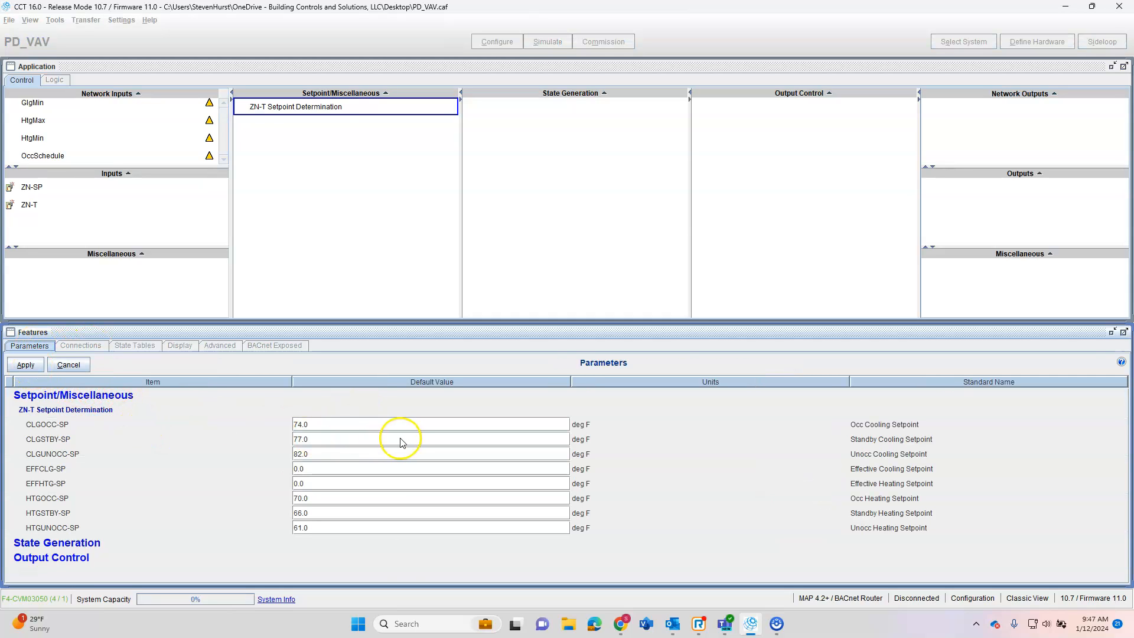
type("7")
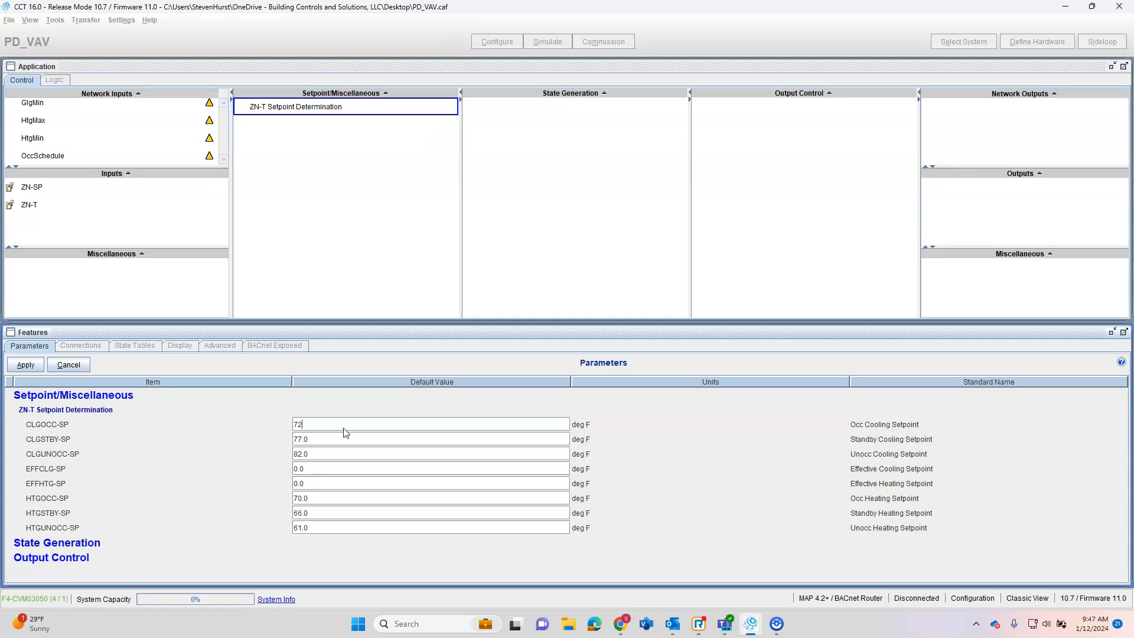
type("2")
left_click(13, 370)
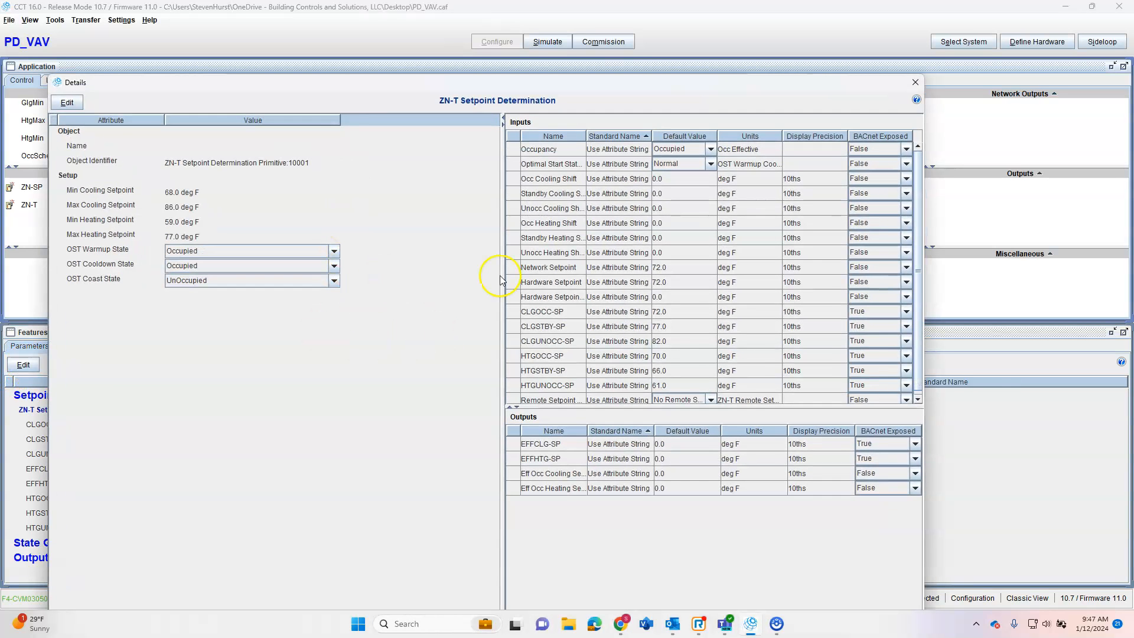
- Set the default Remote Setpoint Mode of ZN-T Setpoint Determination to Hardware Only
left_click(67, 102)
left_click(709, 397)
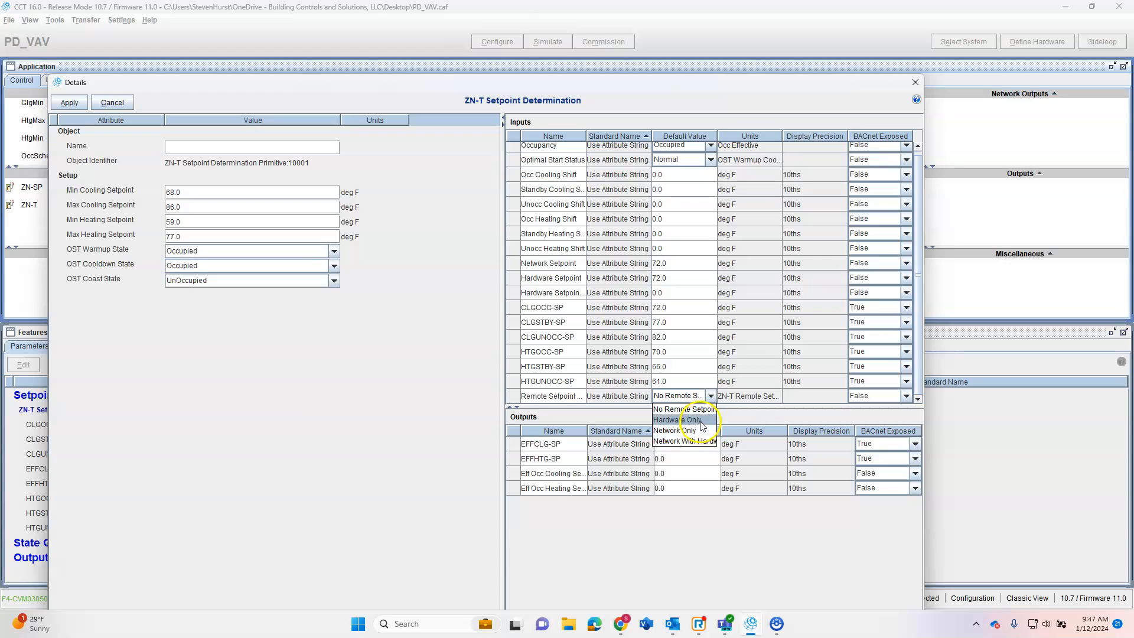
left_click(688, 420)
left_click(69, 103)
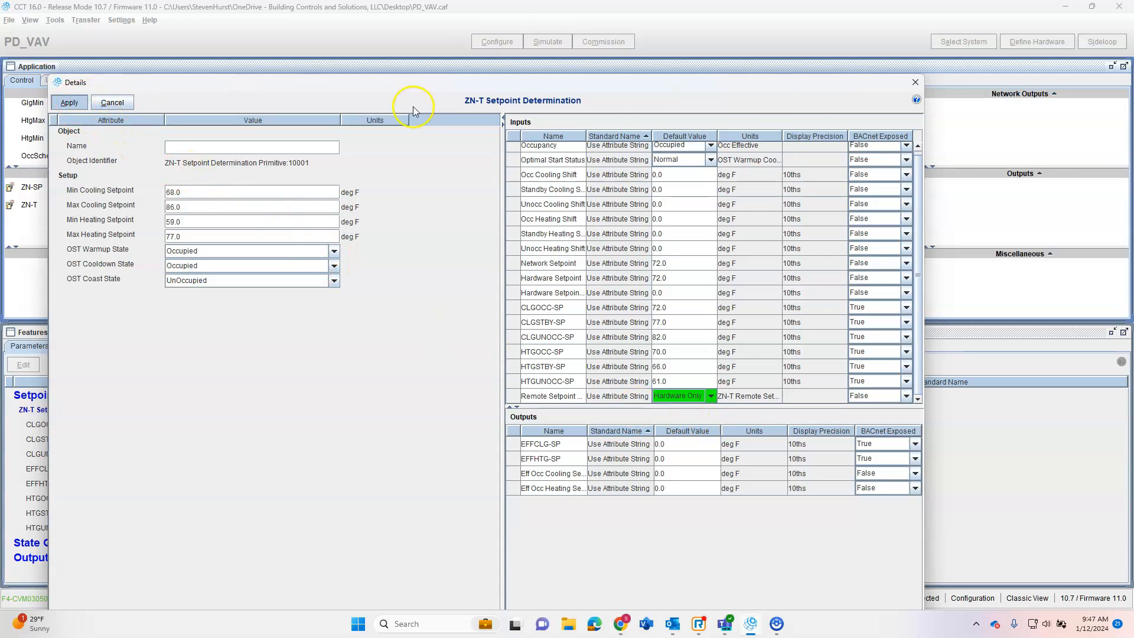
left_click(915, 82)
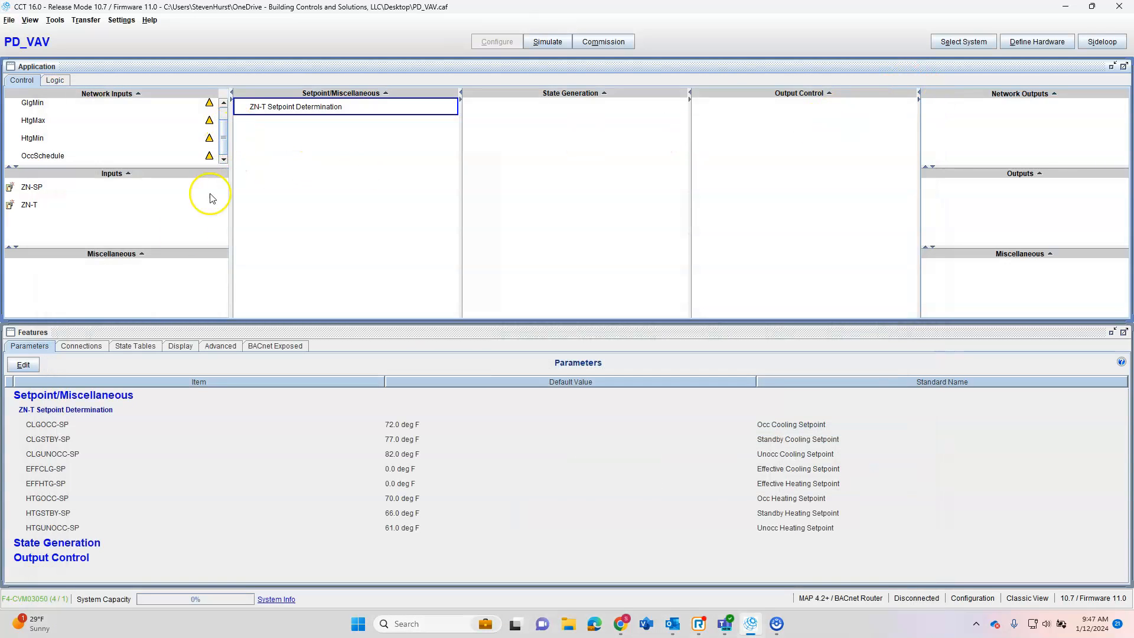
- Try to connect a source block to the Occupancy input of ZN-T Setpoint Determination
left_click(83, 346)
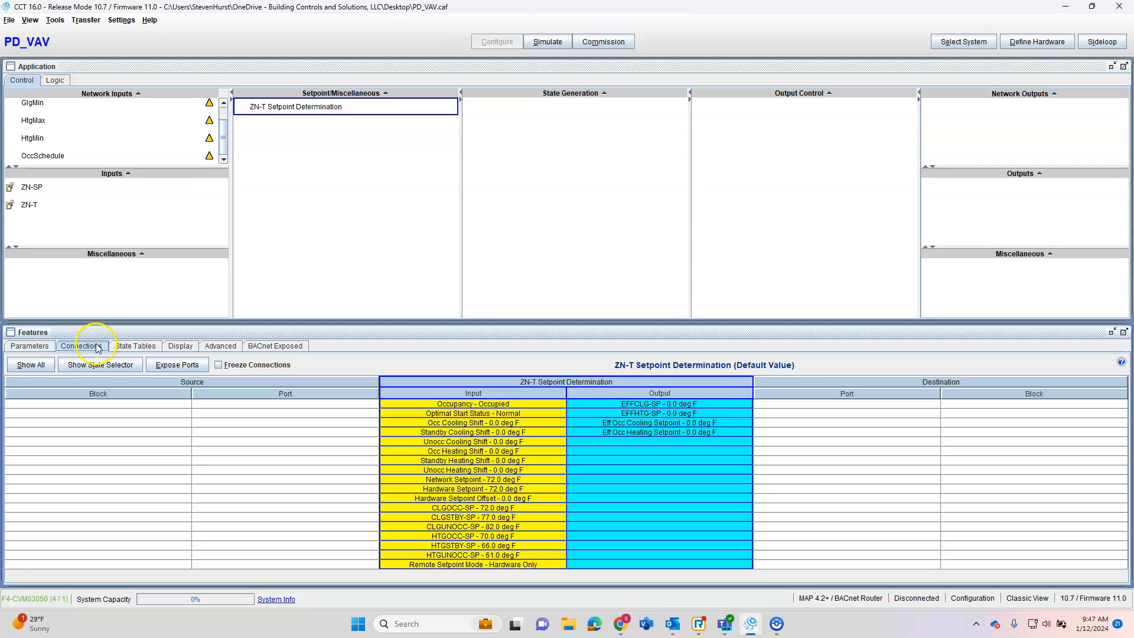
right_click(417, 405)
left_click(450, 412)
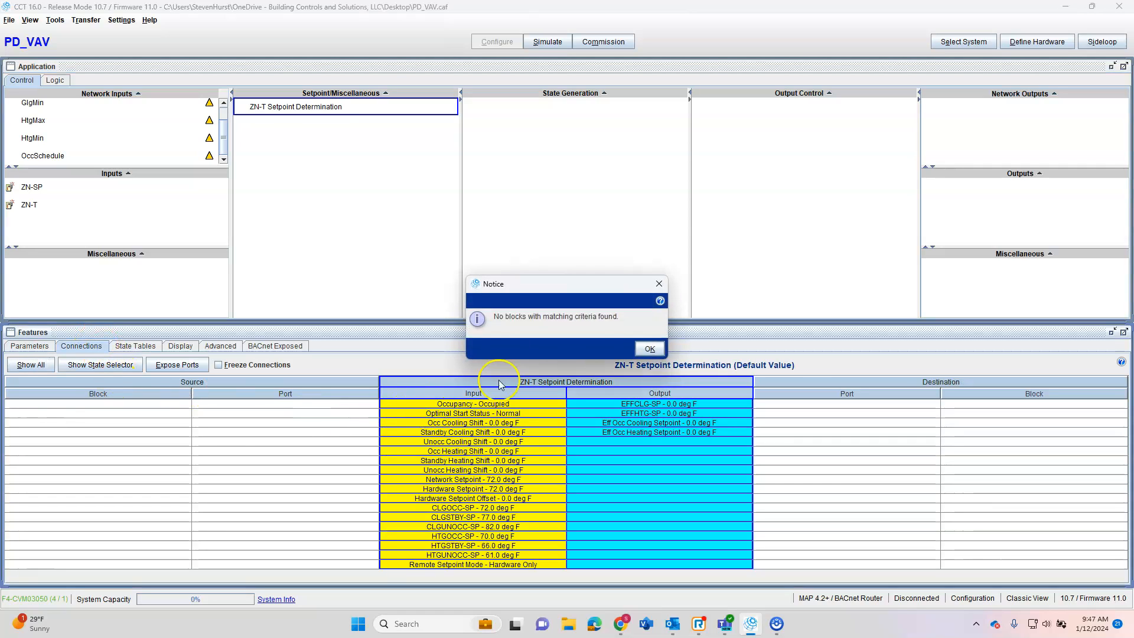
left_click(647, 349)
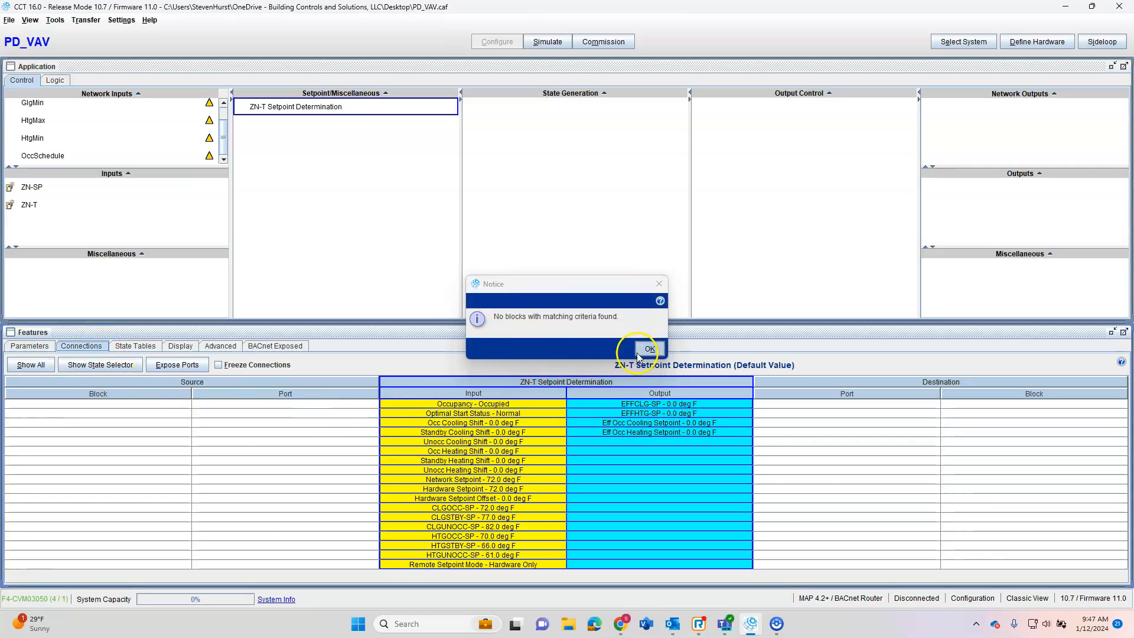
- Connect output O1 of ZN-SP to the Hardware Setpoint input of ZN-T Setpoint Determination
double_click(442, 498)
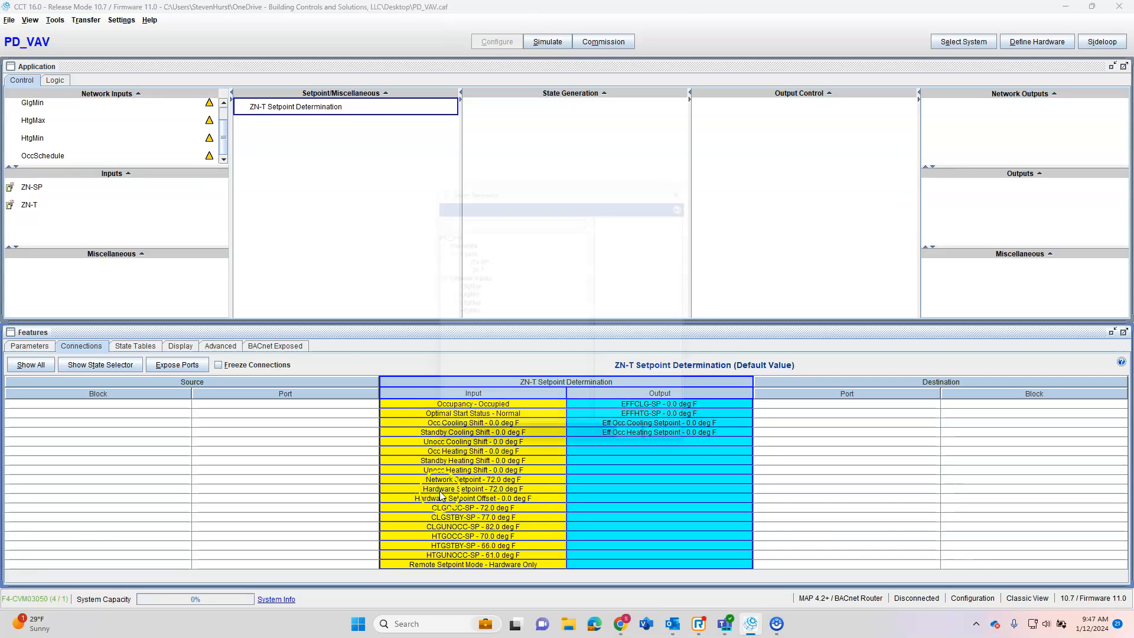
left_click(471, 255)
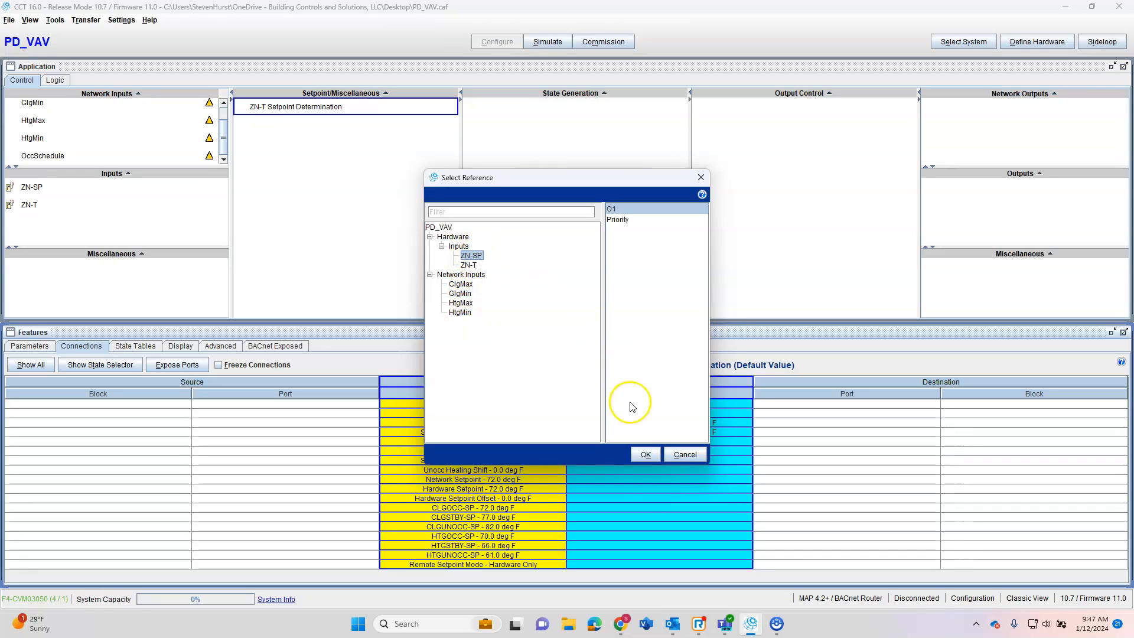
left_click(645, 454)
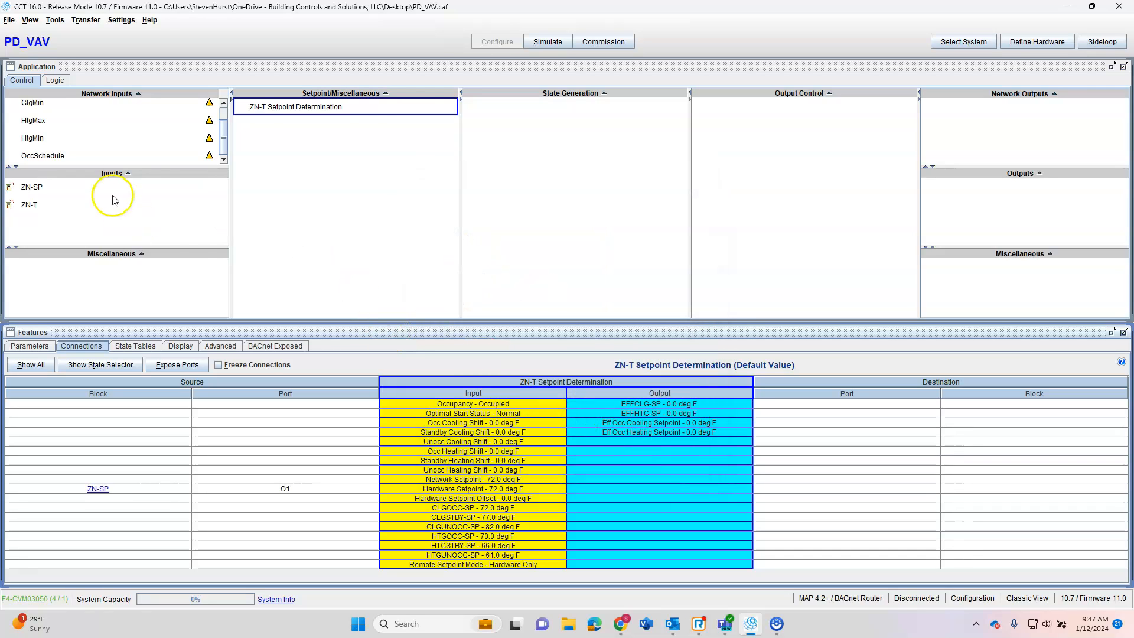
- Add one Occupancy Mode Determination module to Setpoint/Miscellaneous, filtering the module list by "occ"
left_click(454, 93)
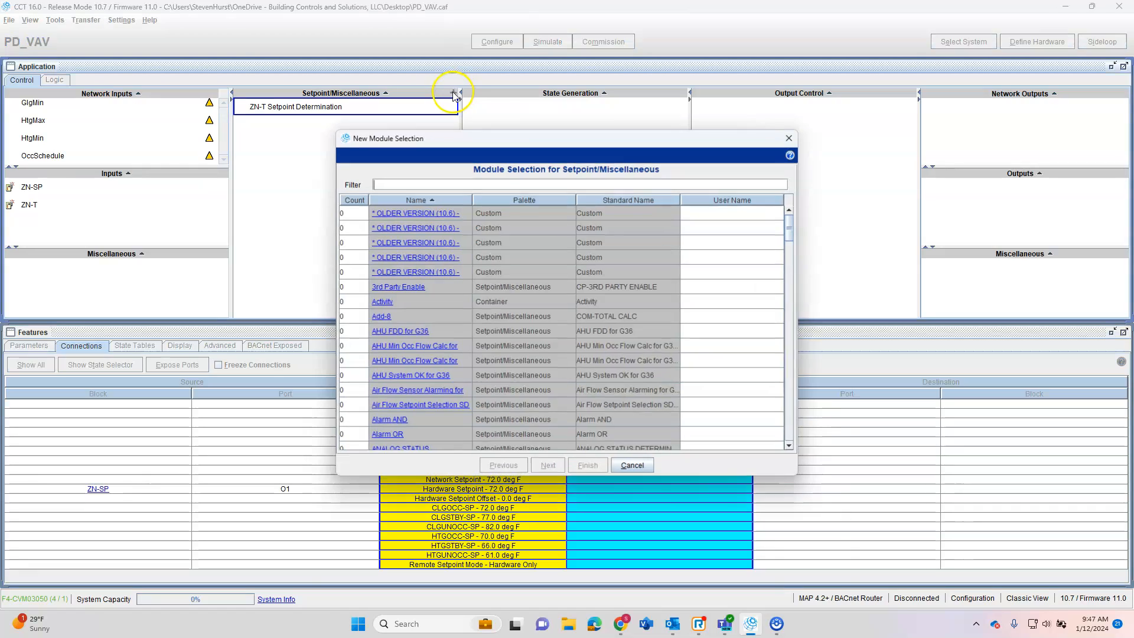
type("occ")
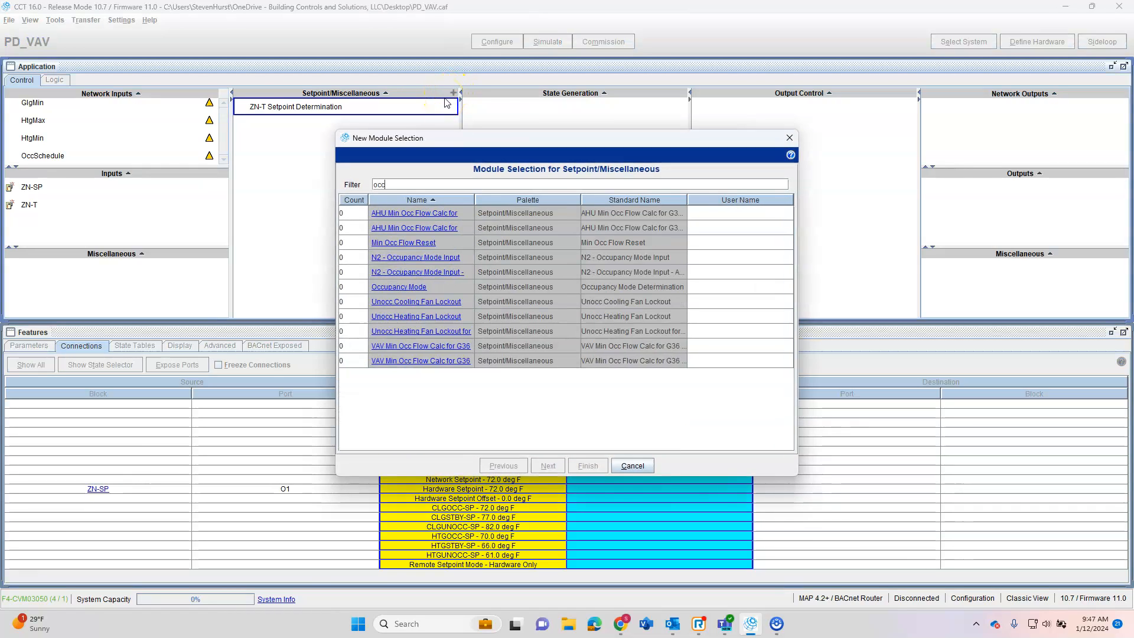
left_click(358, 287)
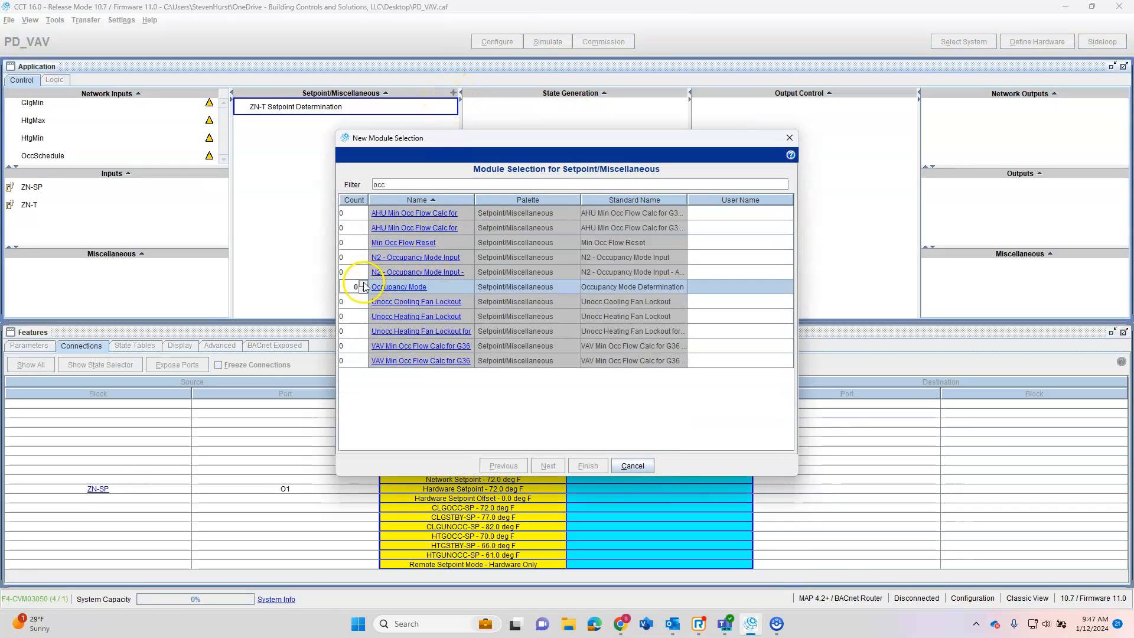
left_click(586, 466)
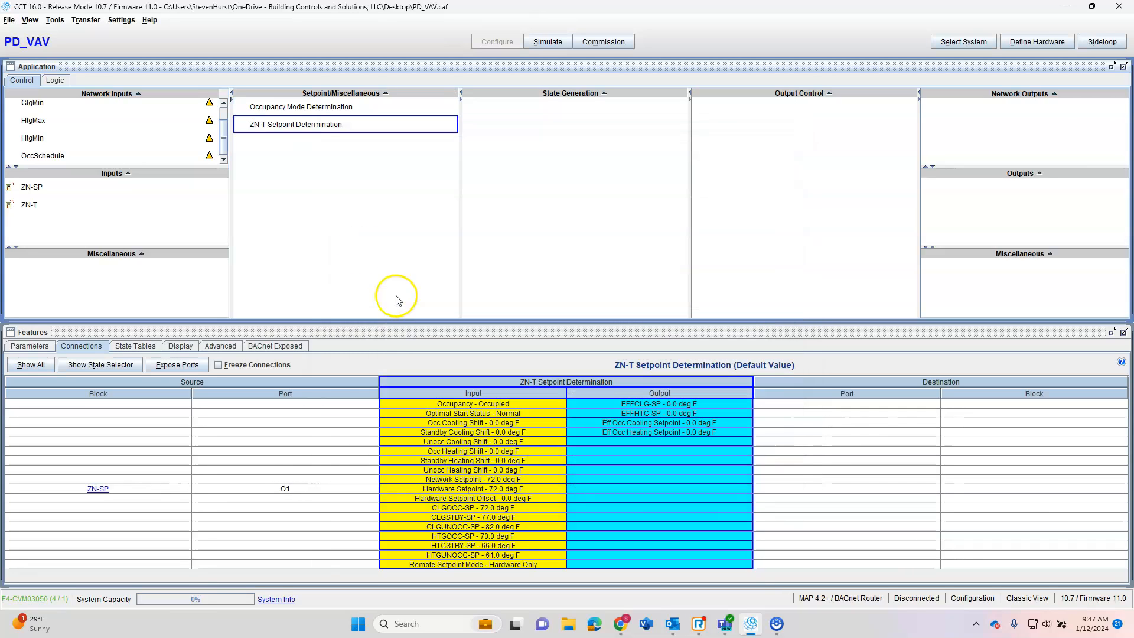
- Connect the OccSchedule network input to the Occupancy Schedule input of Occupancy Mode Determination
left_click(301, 107)
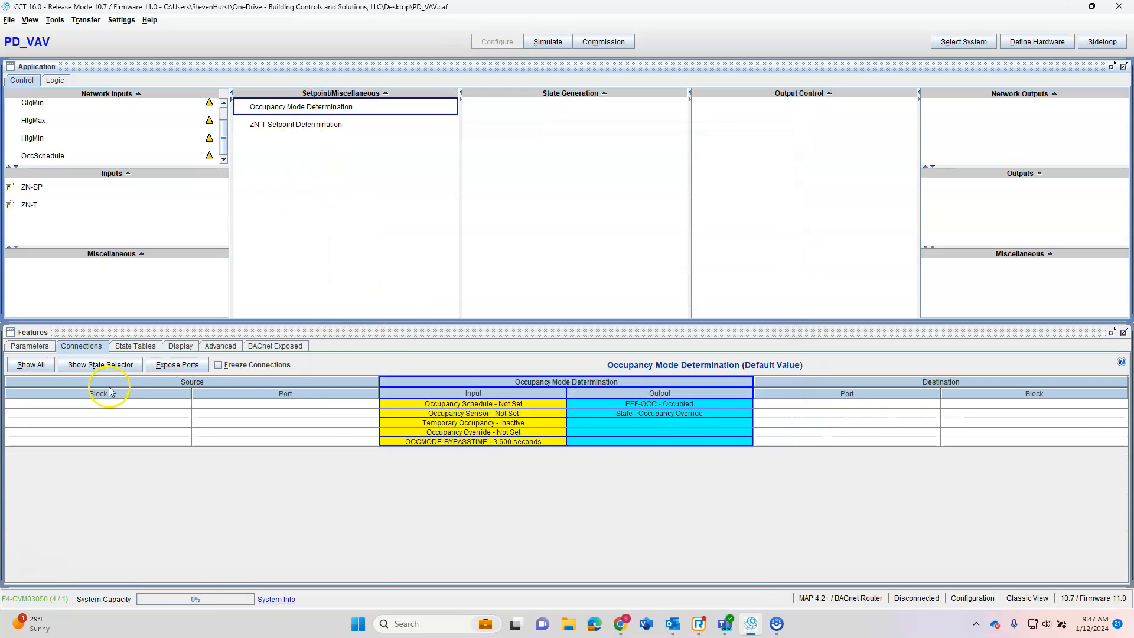
right_click(452, 414)
left_click(469, 406)
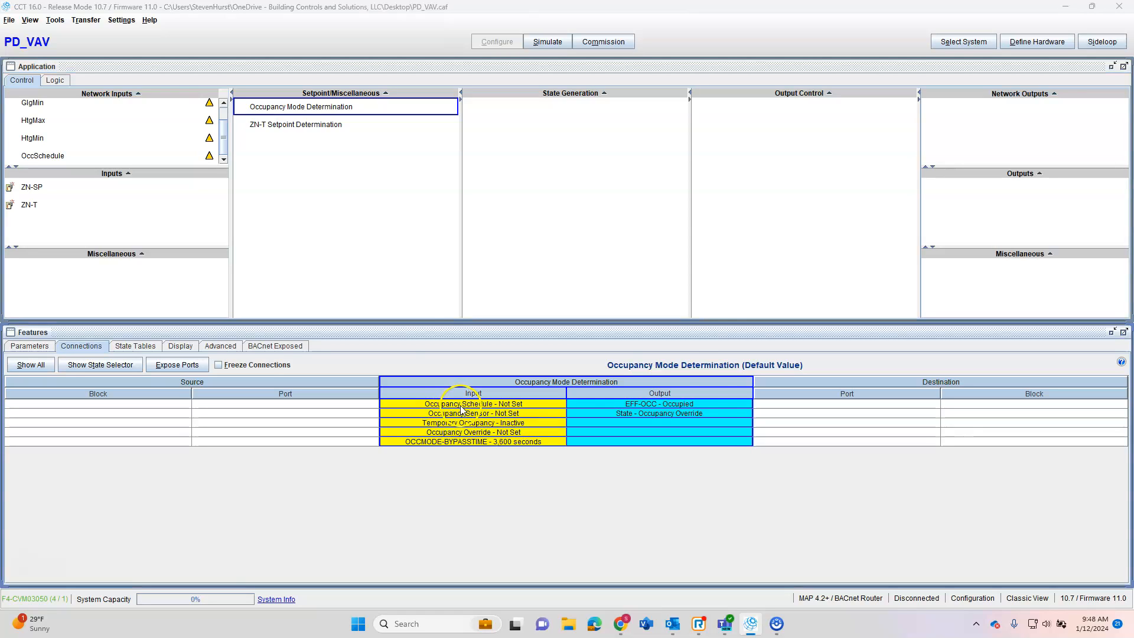
left_click(467, 246)
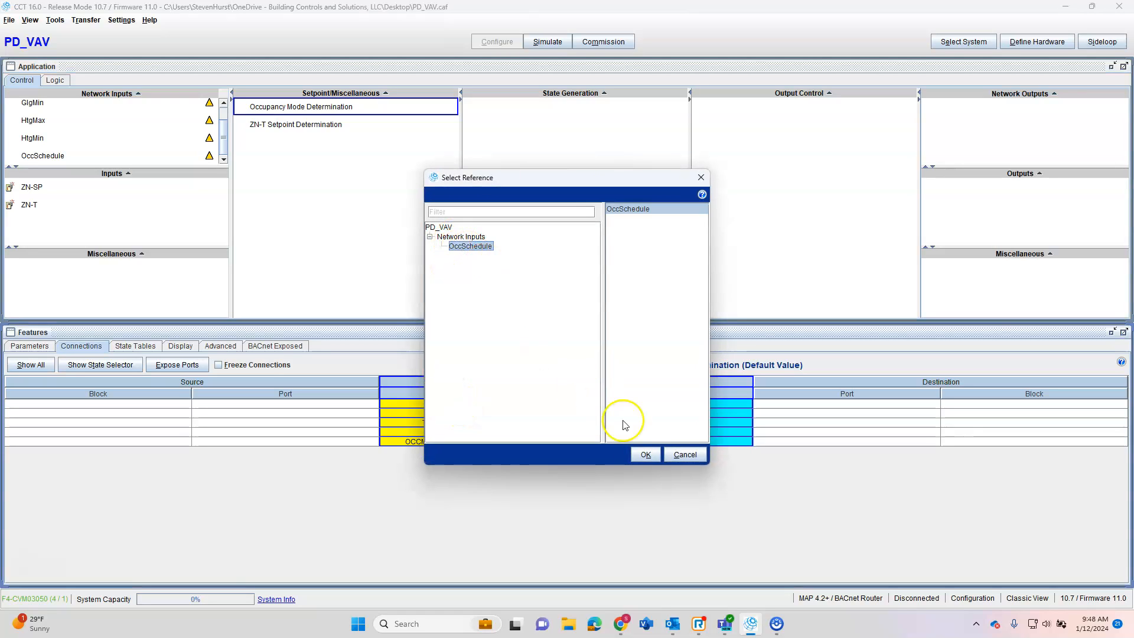
left_click(646, 454)
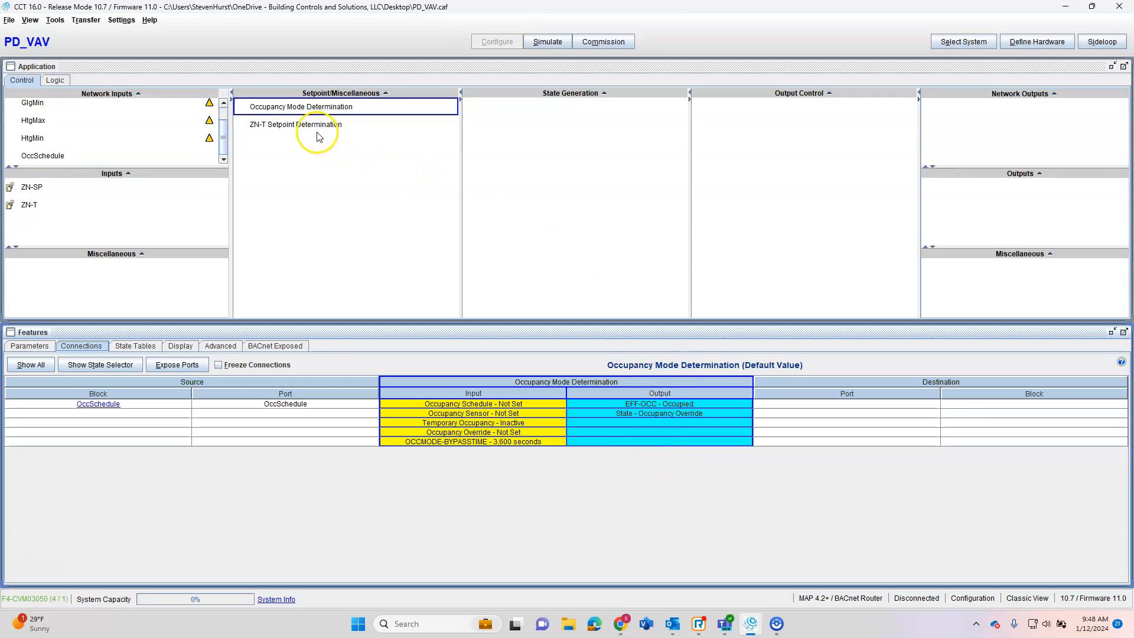
- Connect the EFF-OCC output of Occupancy Mode Determination to the Occupancy input of ZN-T Setpoint Determination and review both modules' connections
left_click(322, 125)
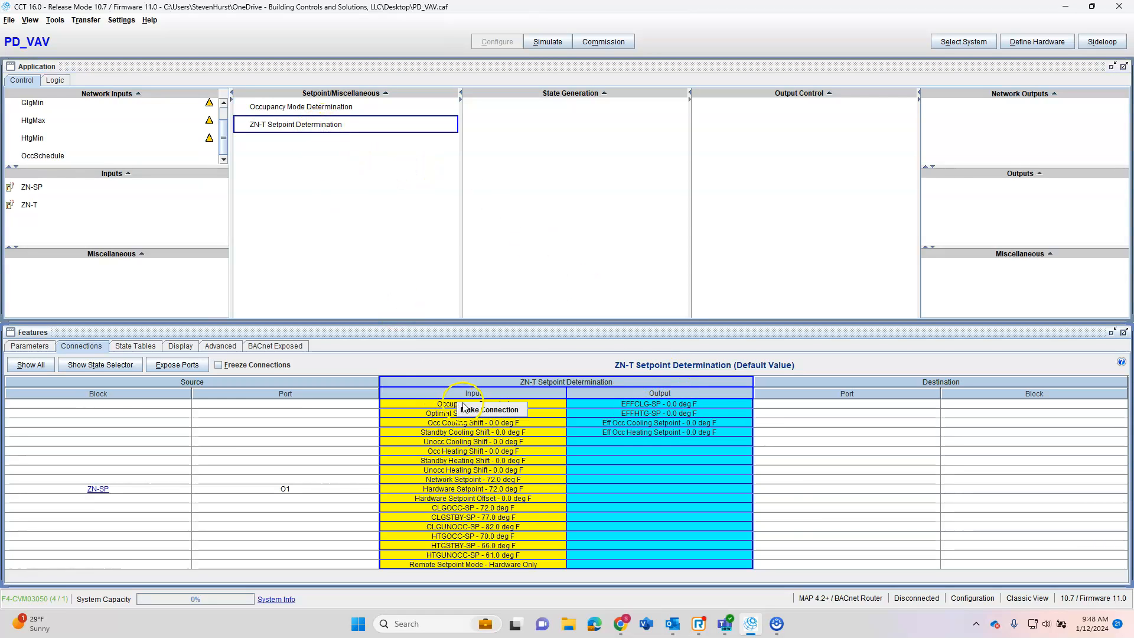
double_click(458, 407)
left_click(531, 256)
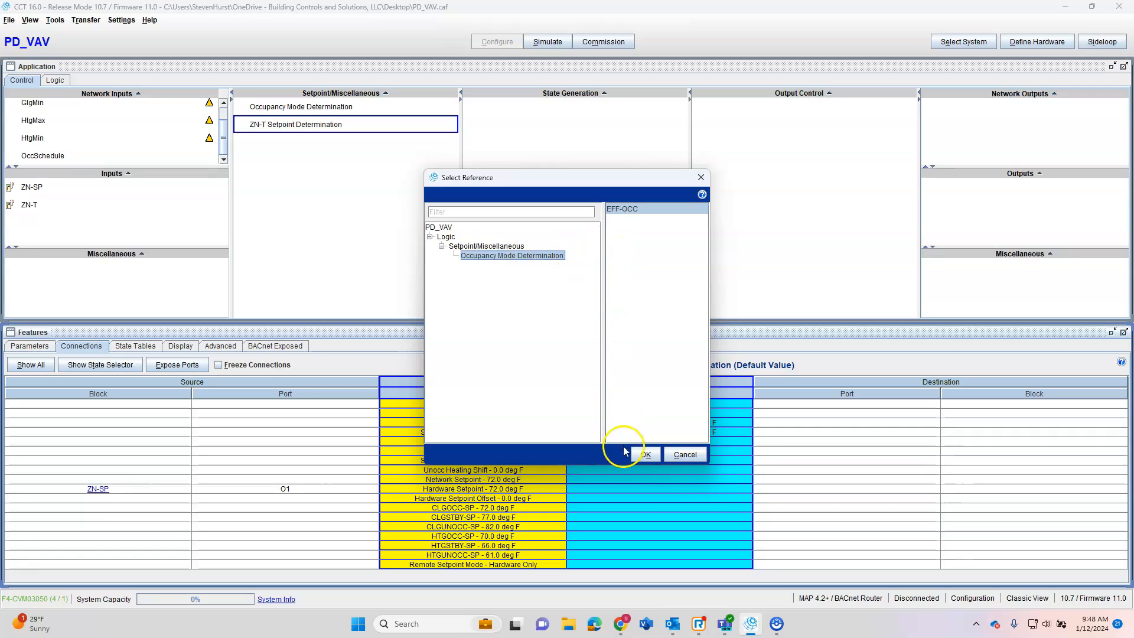
left_click(645, 454)
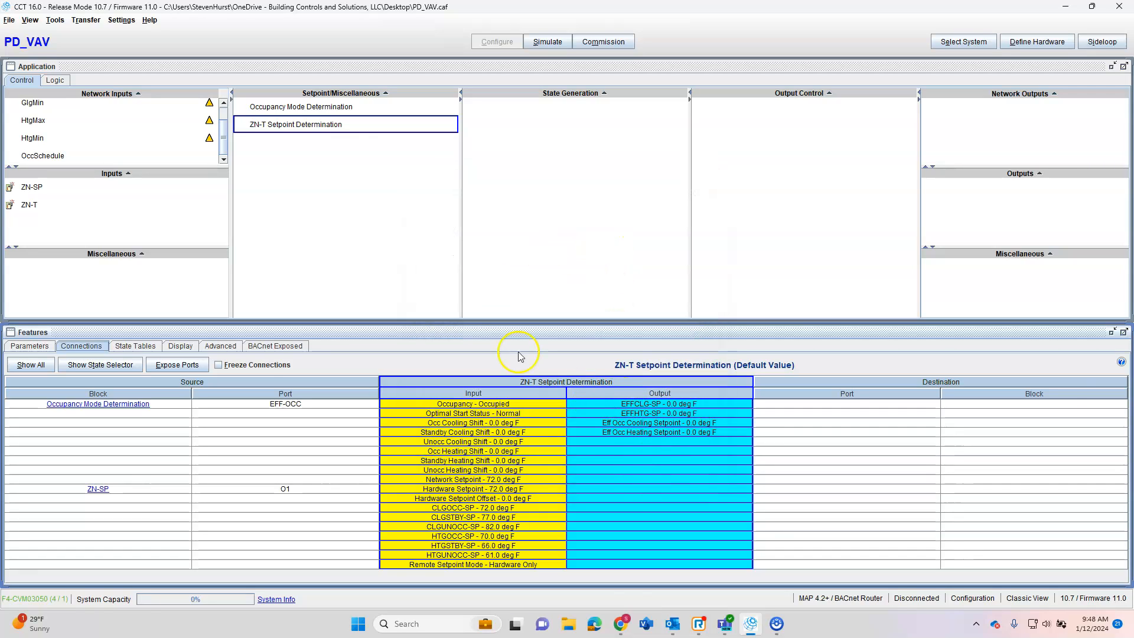
left_click(319, 108)
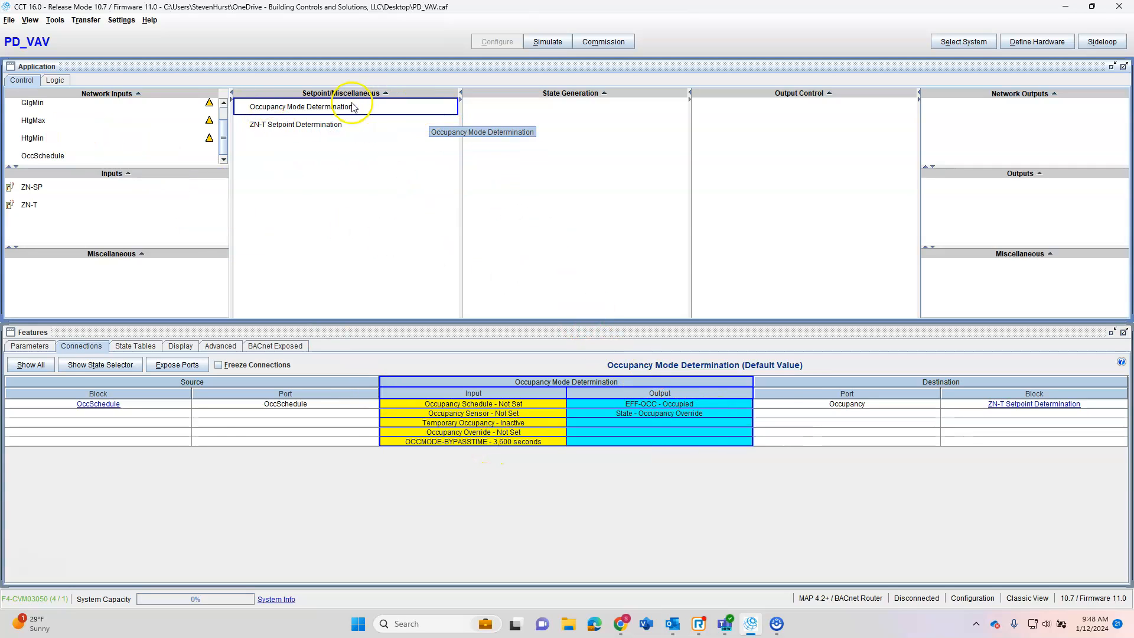
left_click(322, 126)
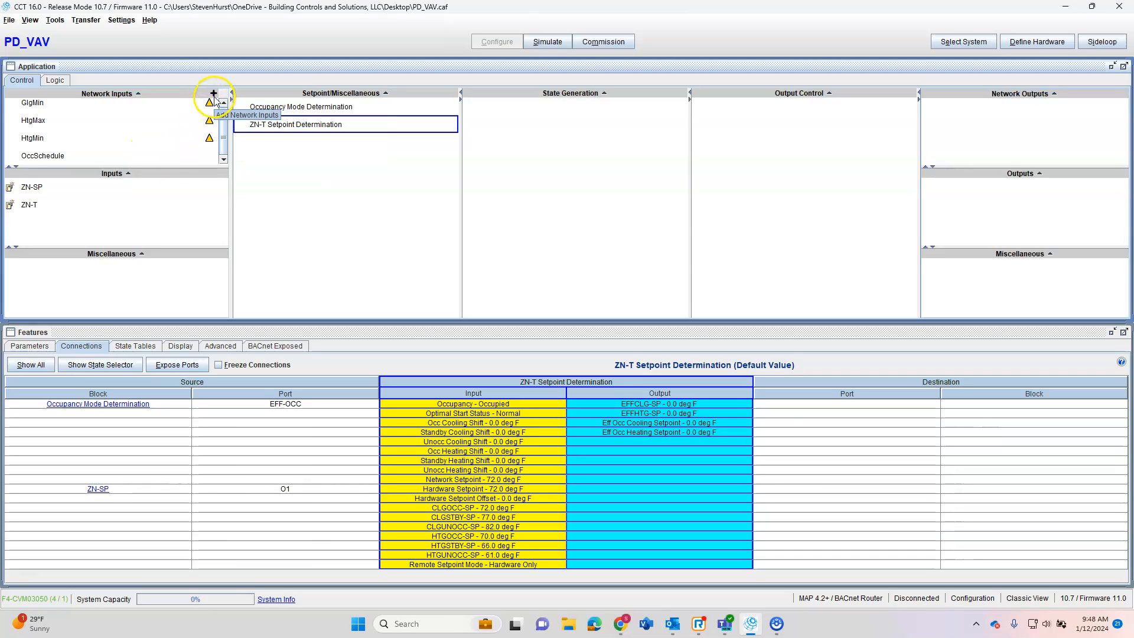
- Add one INPUT-BOOLEAN network input named AutoCal and display its connections
left_click(213, 94)
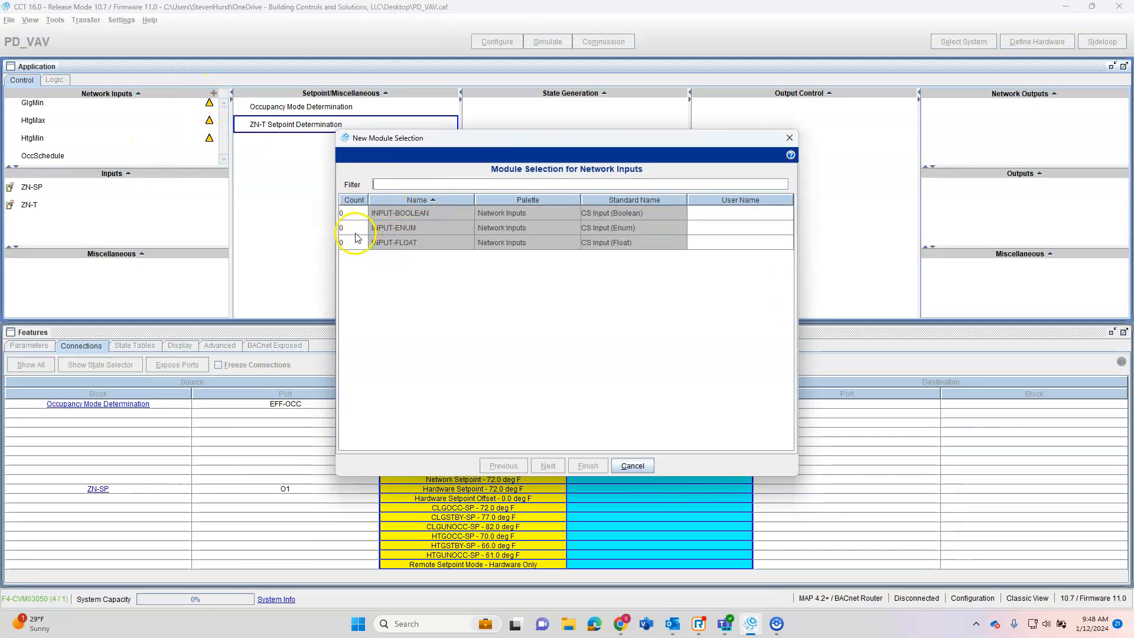
left_click(364, 214)
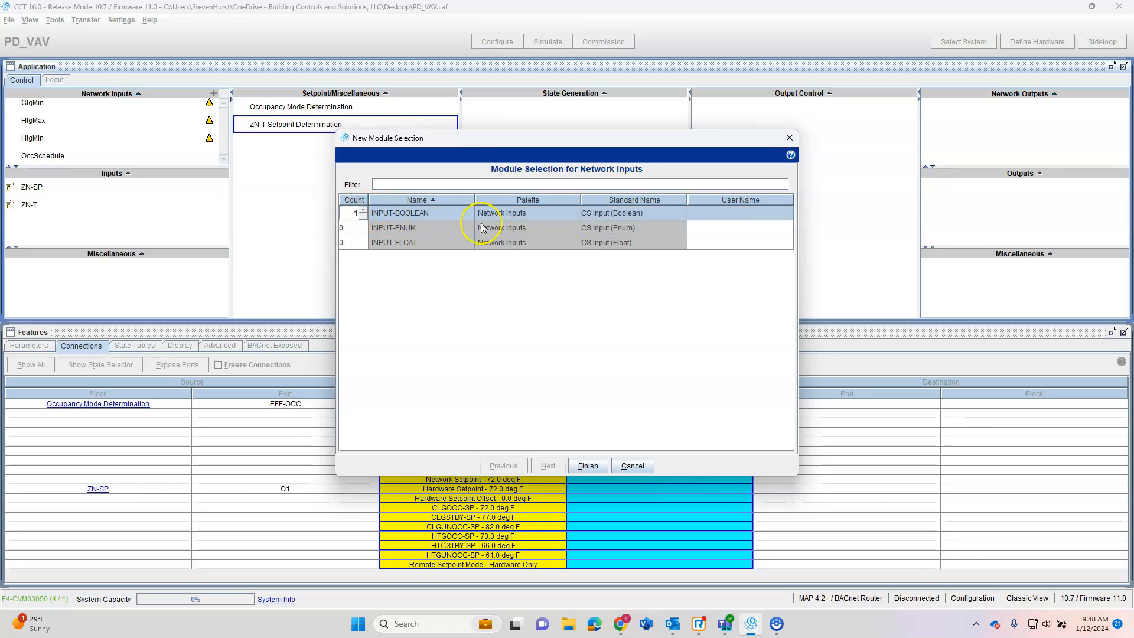
left_click(729, 215)
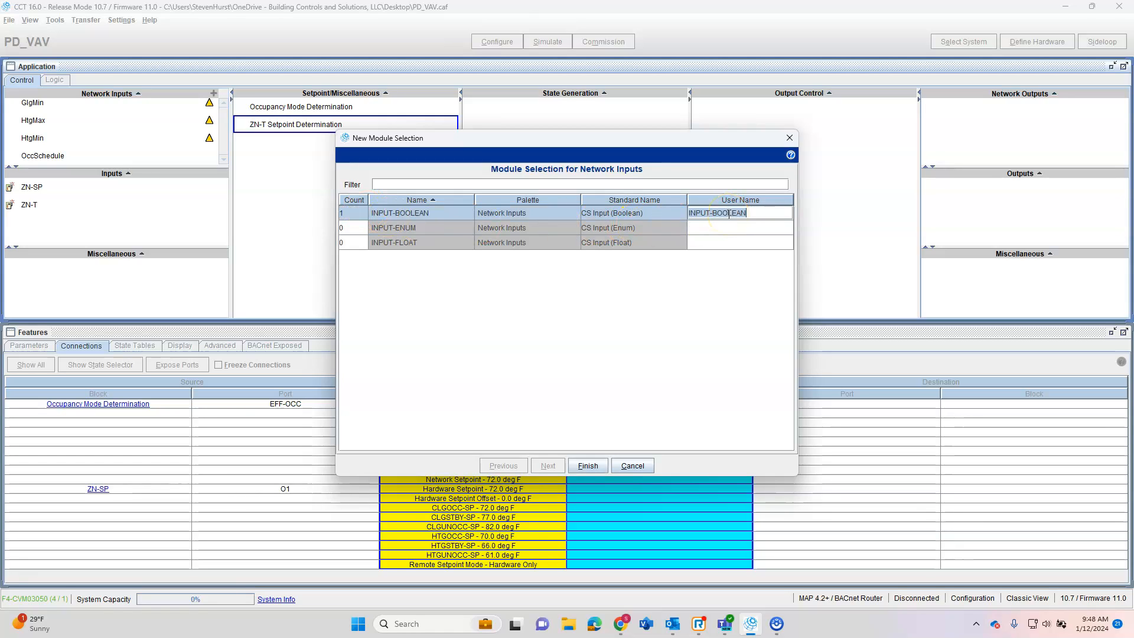
type("AutoCal")
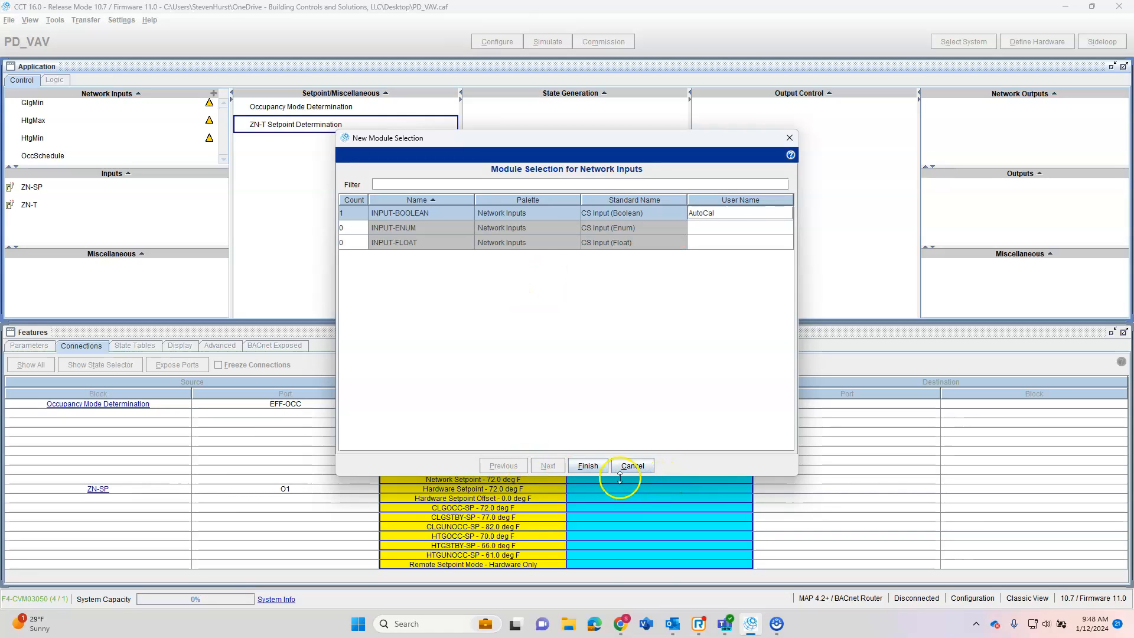
left_click(598, 466)
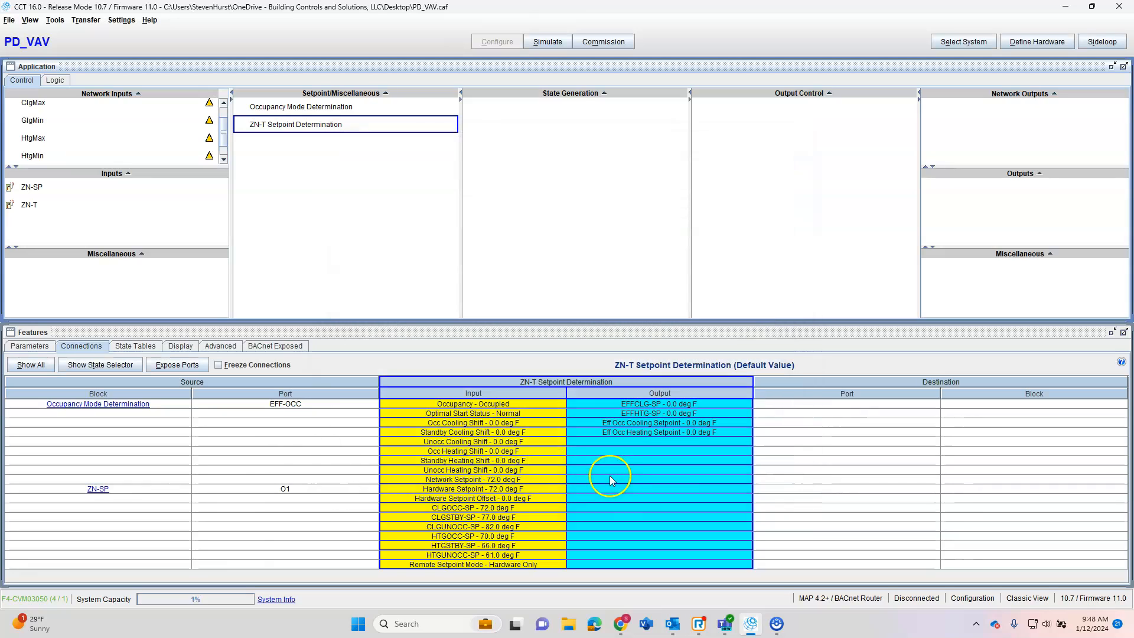
scroll(116, 156, "down", 1)
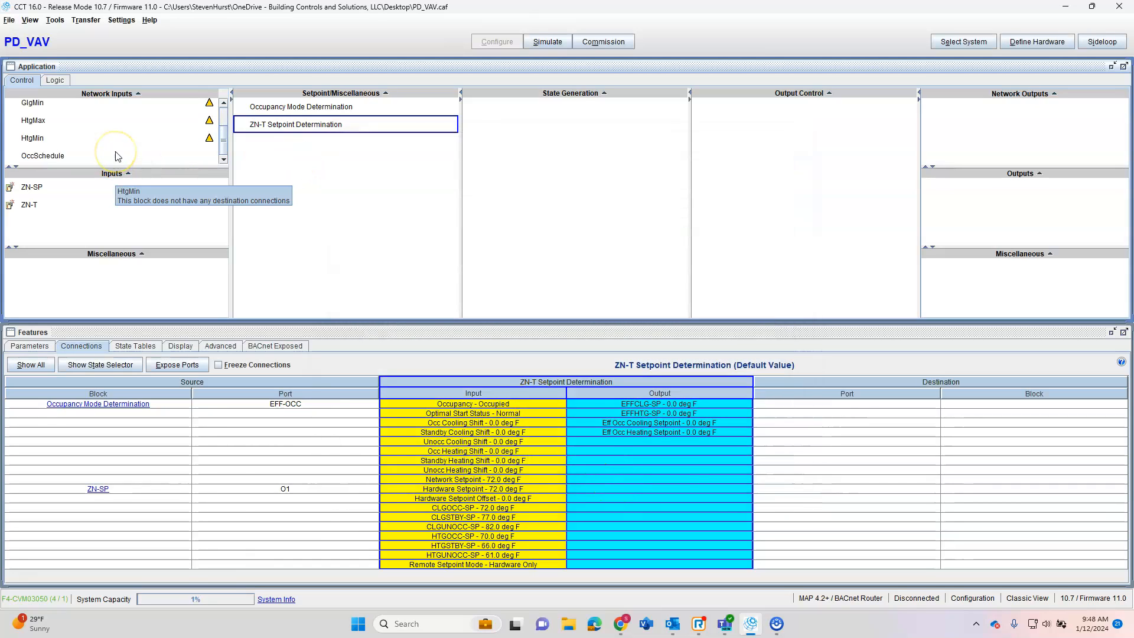
scroll(78, 122, "up", 2)
left_click(64, 111)
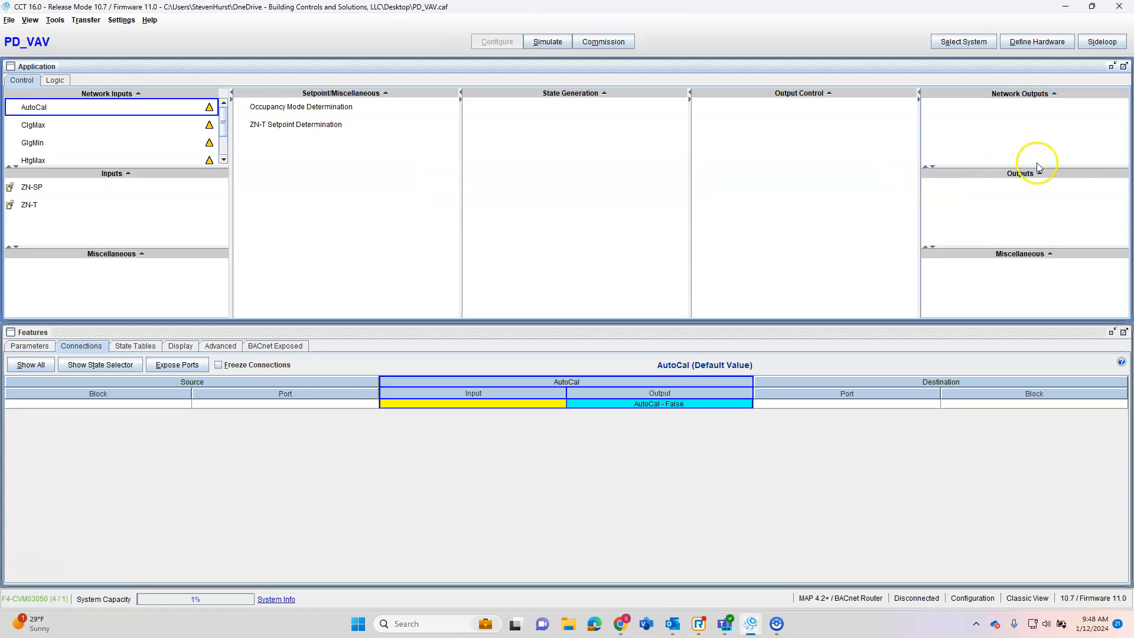
- Add one Supply Air Damper output DPR-O with the Output_PAO_Integrated function and Integrated signal, filtering the output list by "damper"
left_click(1123, 174)
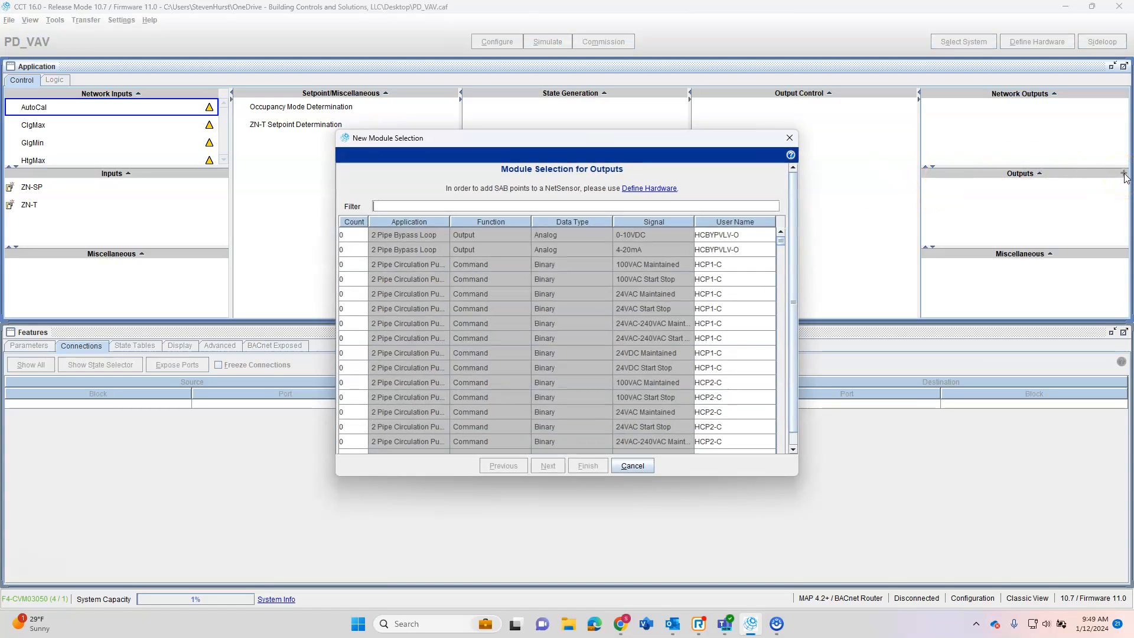
type("damper")
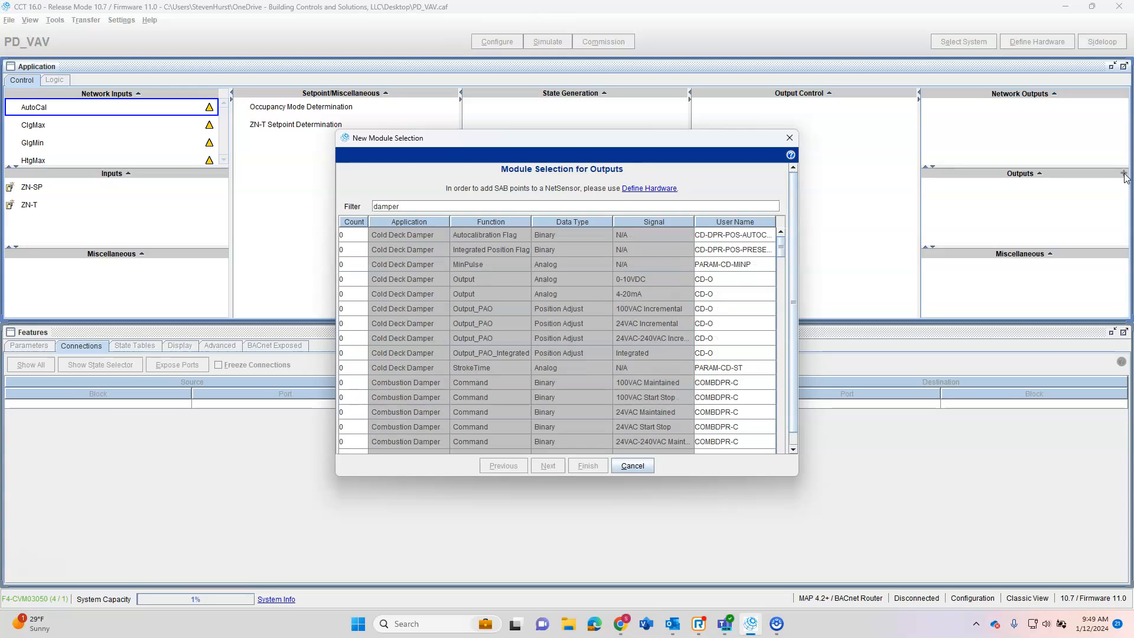
scroll(510, 402, "down", 10)
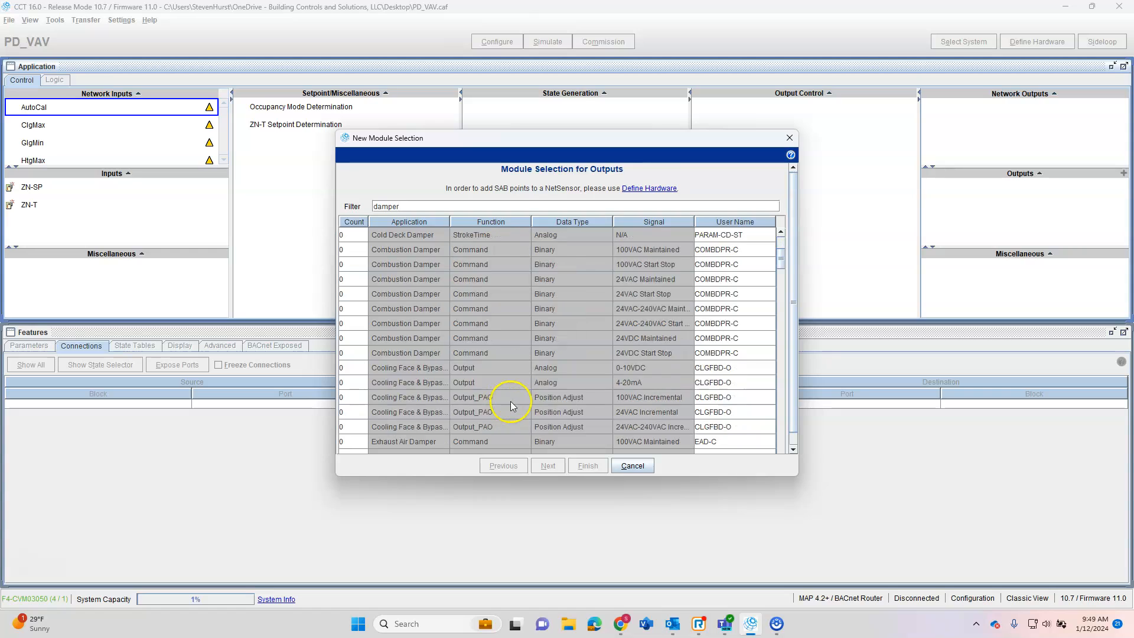
scroll(510, 399, "down", 10)
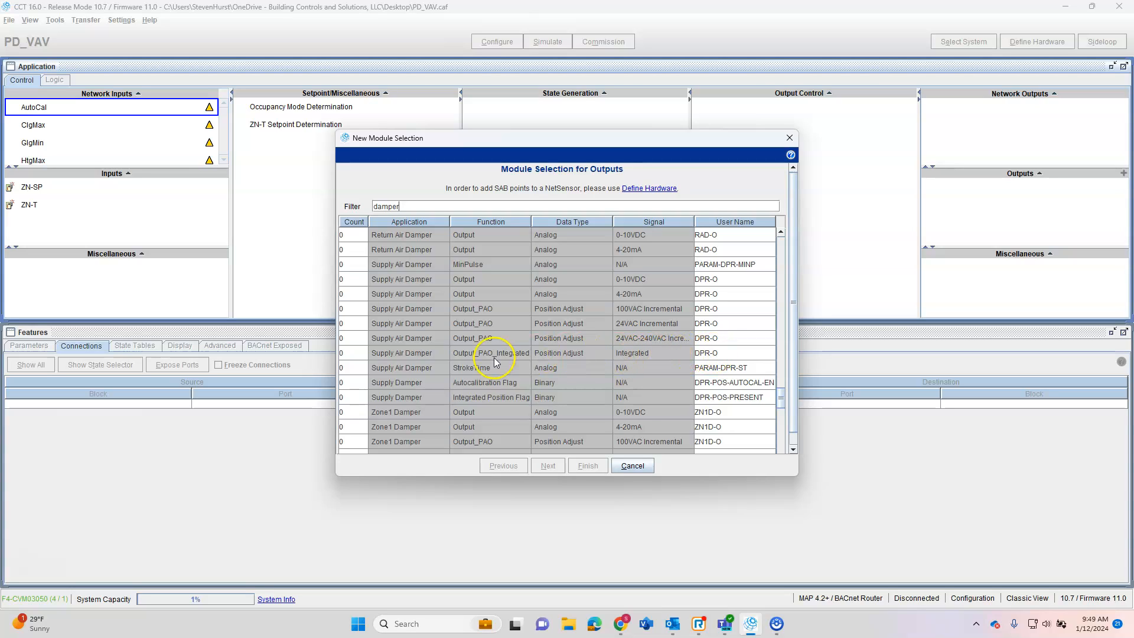
left_click(388, 353)
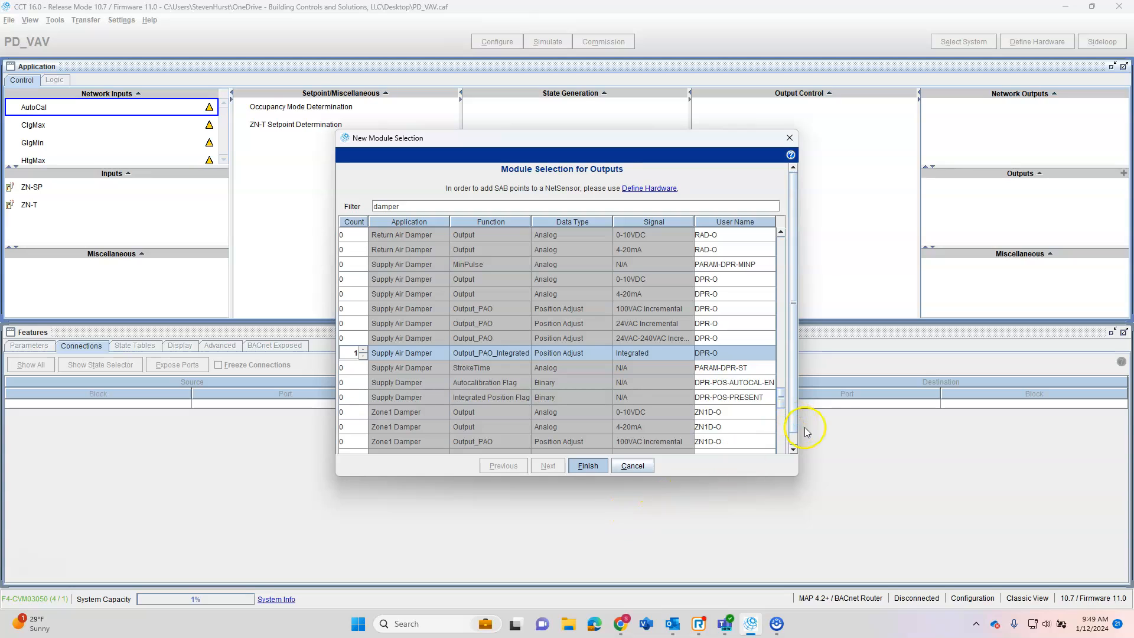
key("Return")
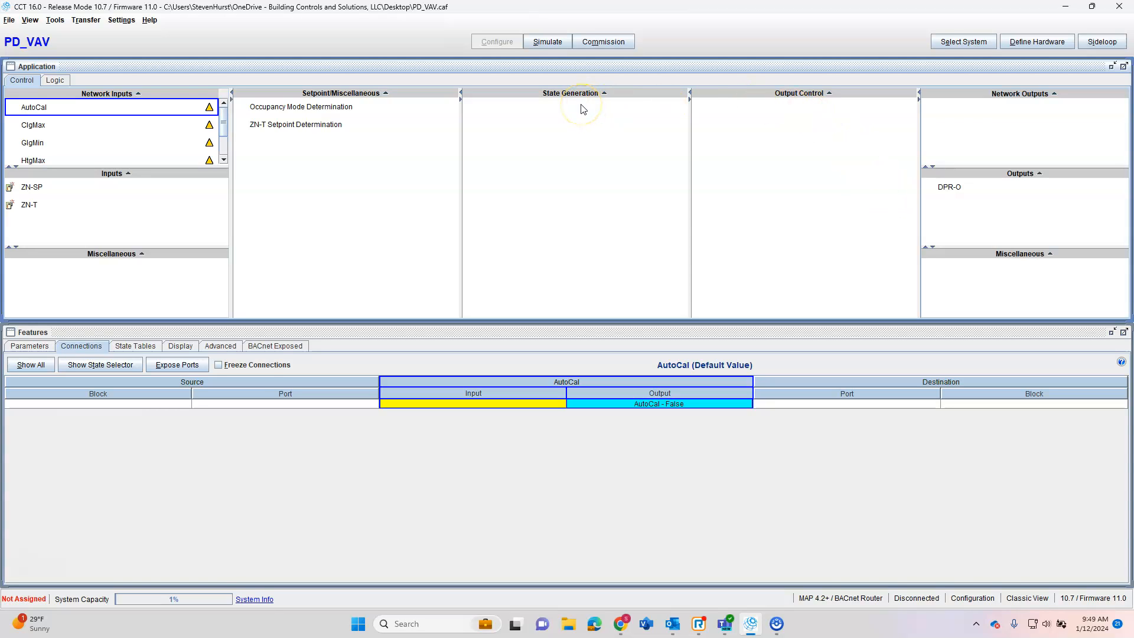
- Add one Hybrid Activity named Damper Control to Output Control, filtering the module list by "hy"
left_click(911, 92)
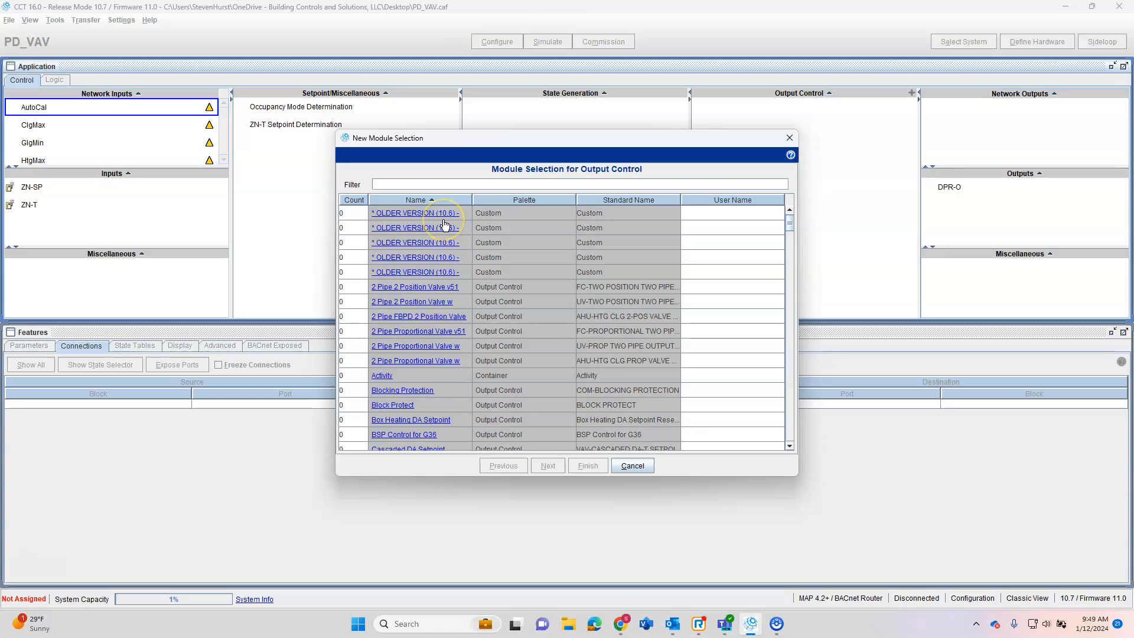
type("hy")
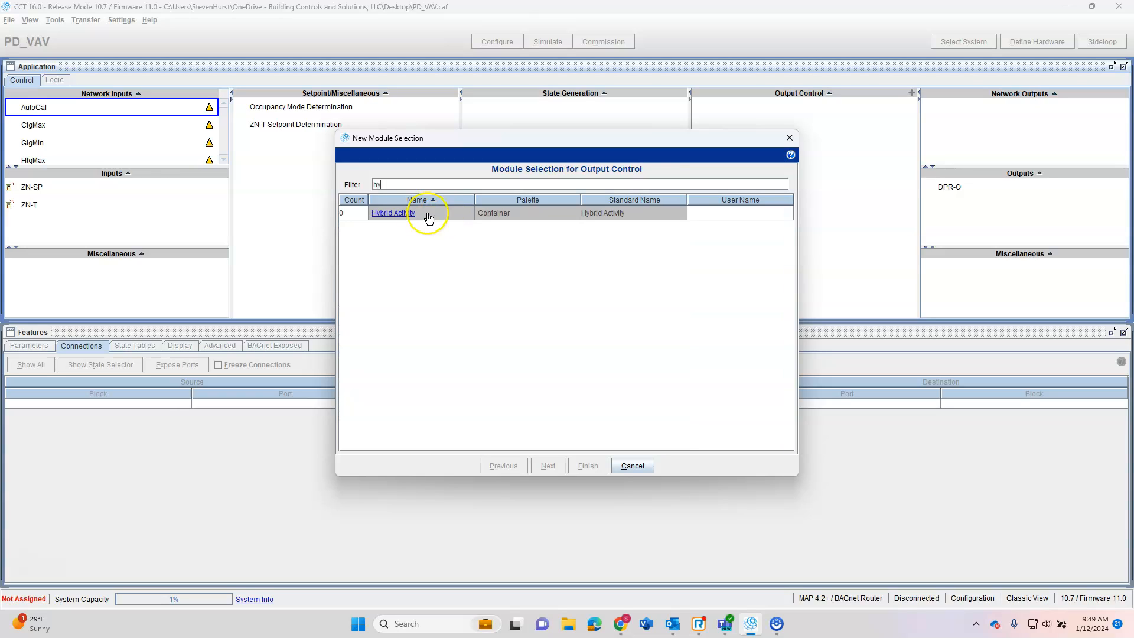
left_click(353, 213)
left_click(702, 213)
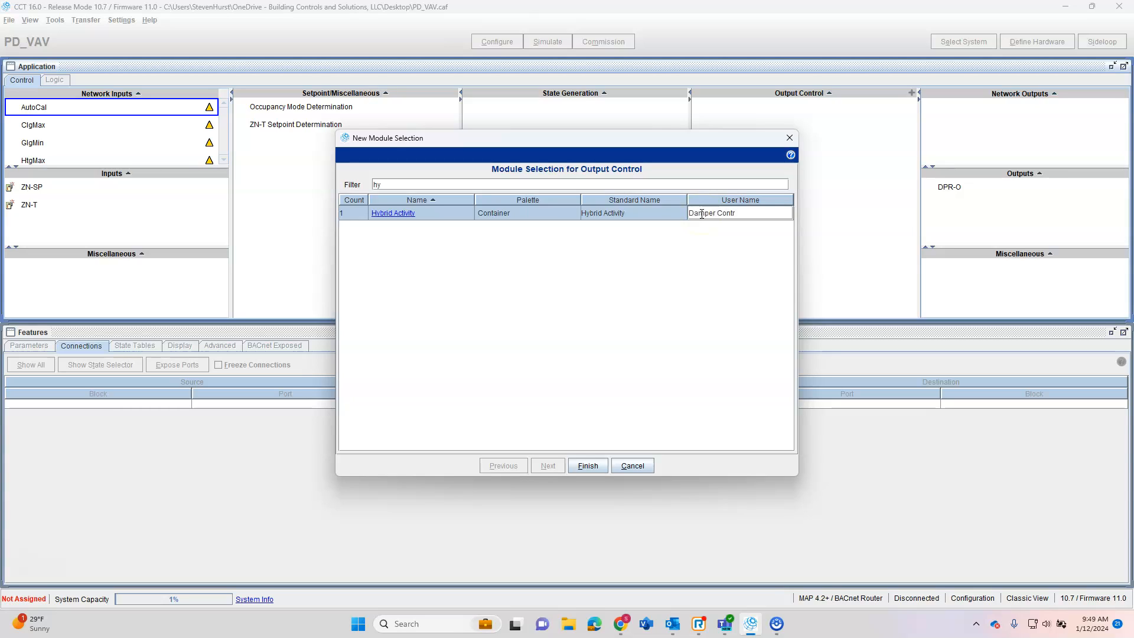
left_click(593, 465)
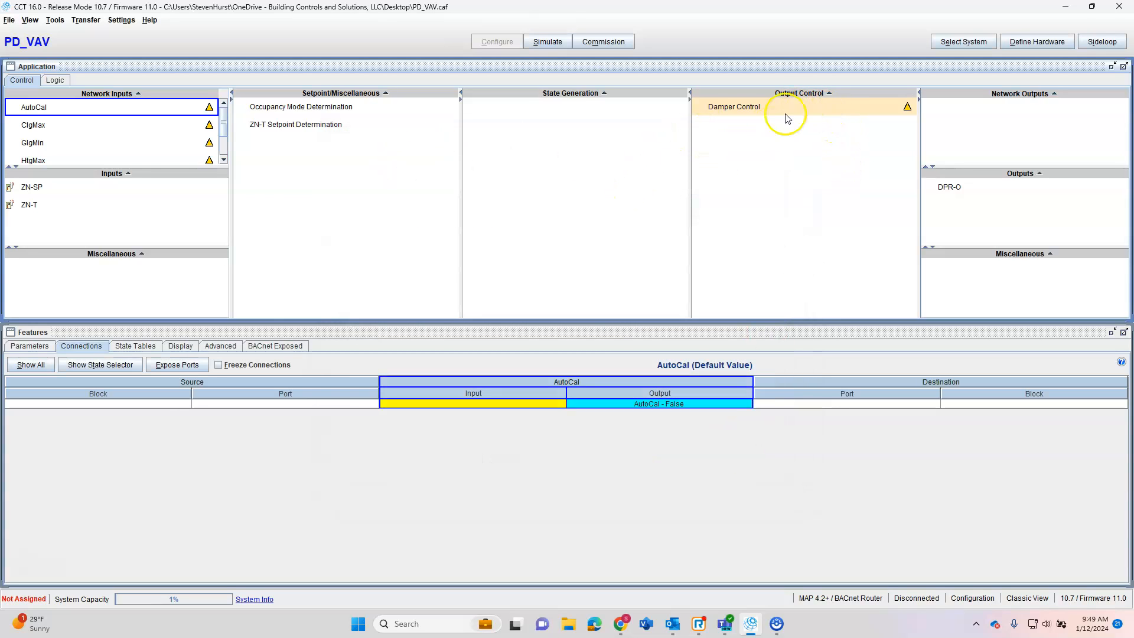
- Open the Damper Control activity in the logic view
left_click(819, 111)
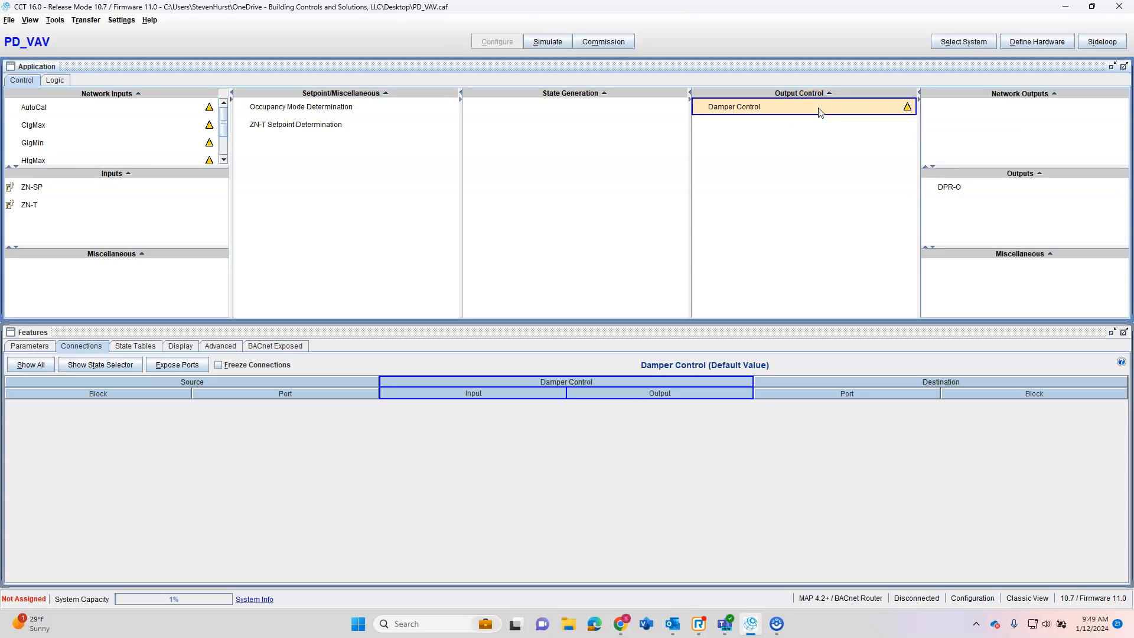
right_click(819, 109)
left_click(853, 168)
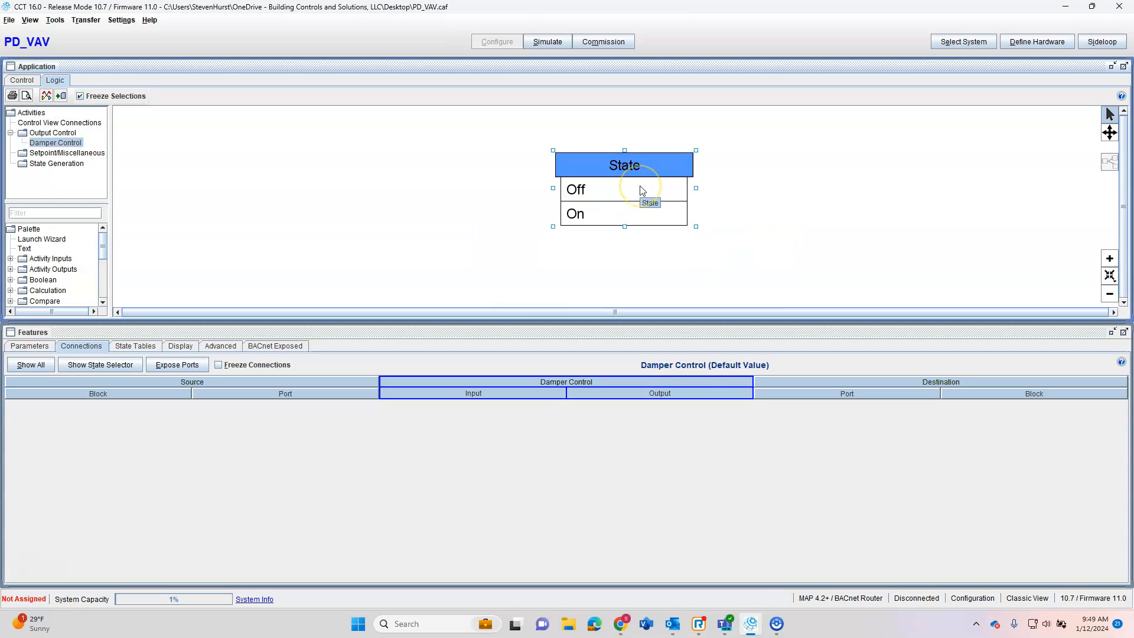
- Set the State block's states text to Control Mode and apply the change
right_click(640, 186)
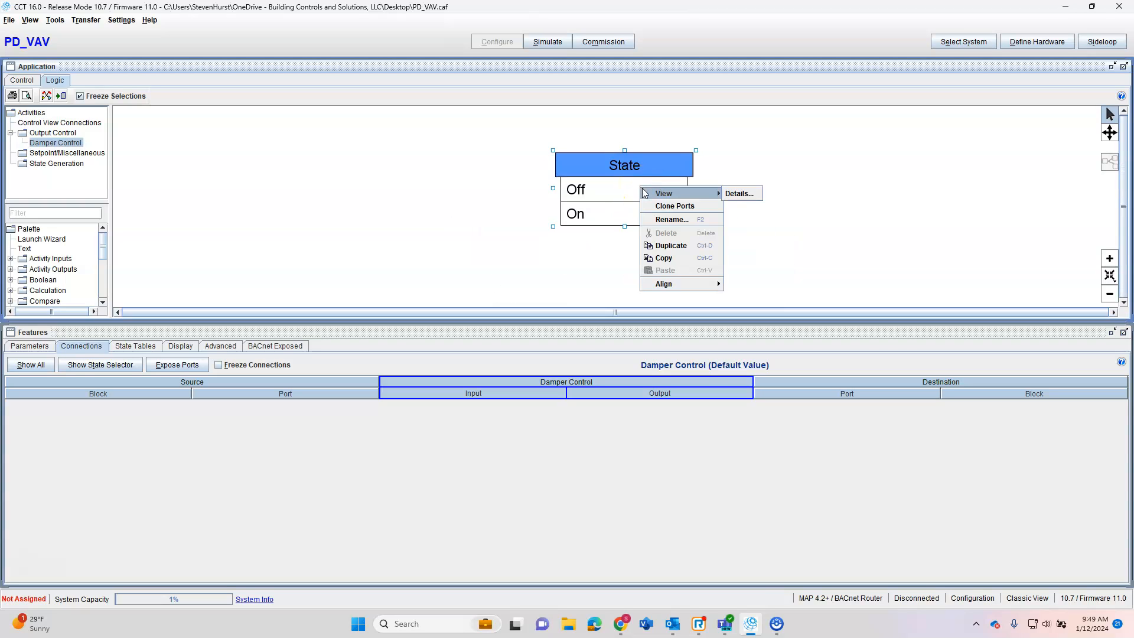
mouse_move(667, 192)
left_click(506, 195)
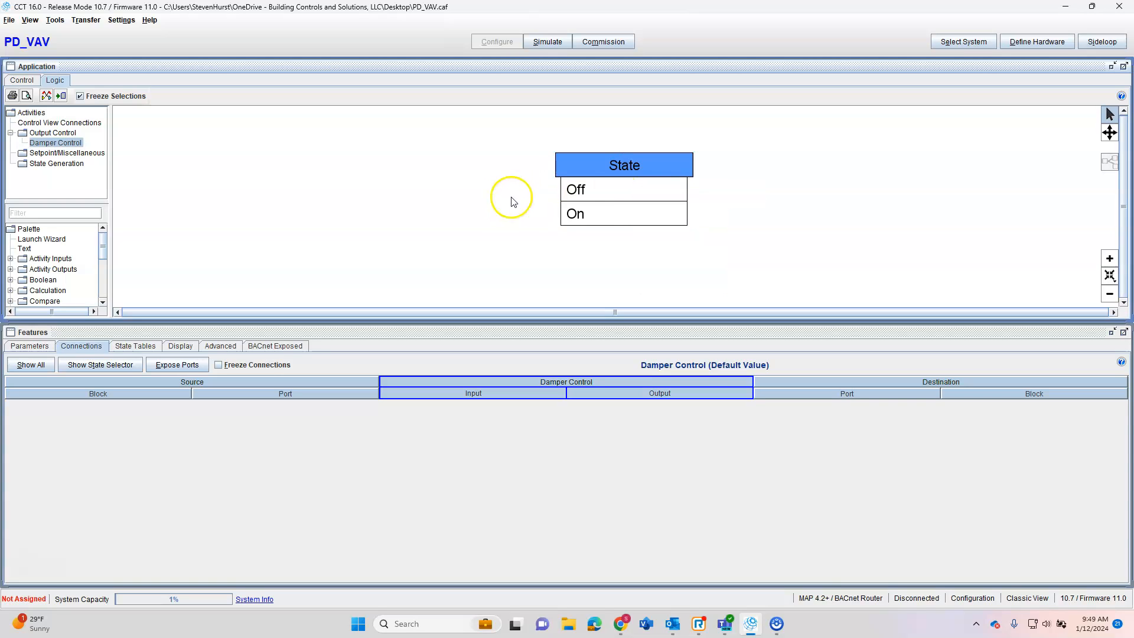
right_click(633, 188)
mouse_move(667, 188)
left_click(722, 192)
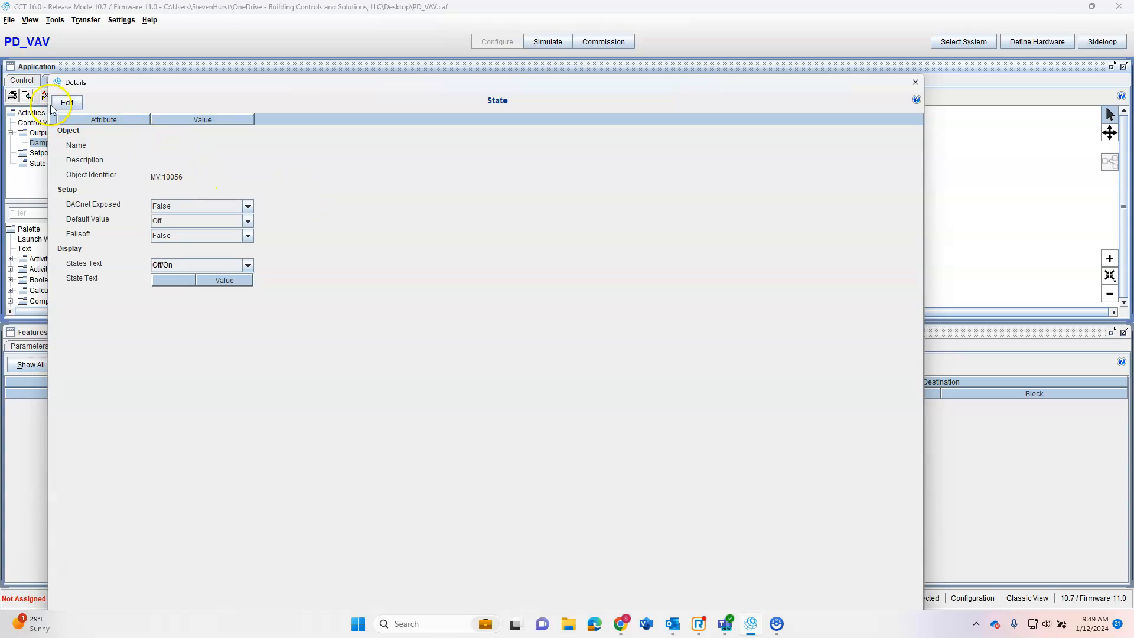
left_click(223, 267)
scroll(219, 268, "up", 10)
scroll(236, 355, "down", 7)
left_click(220, 352)
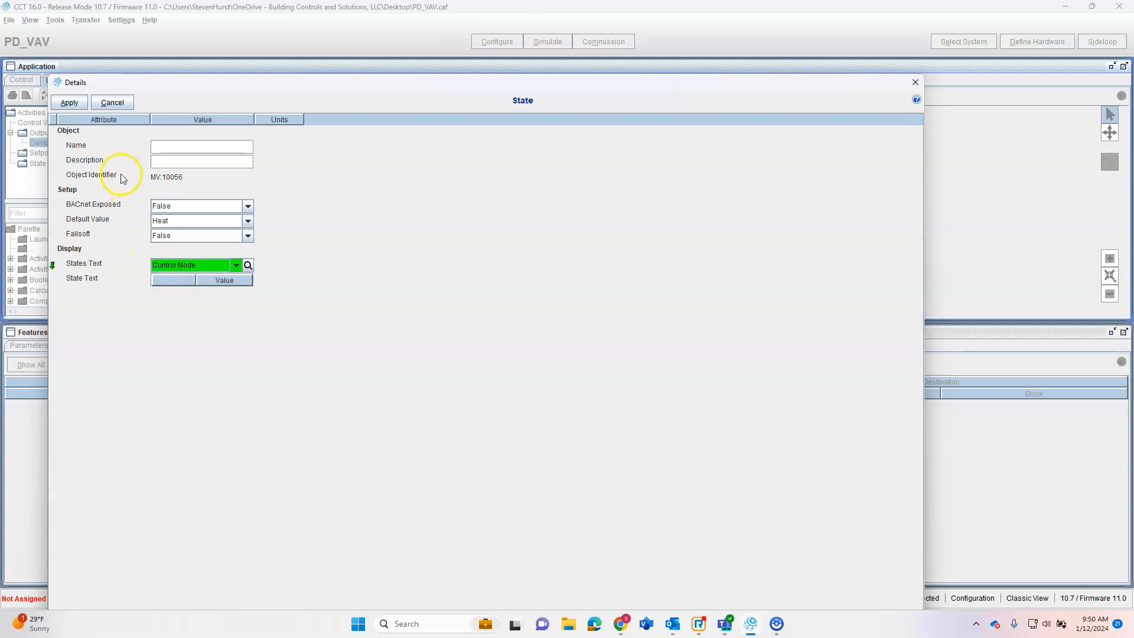
left_click(68, 102)
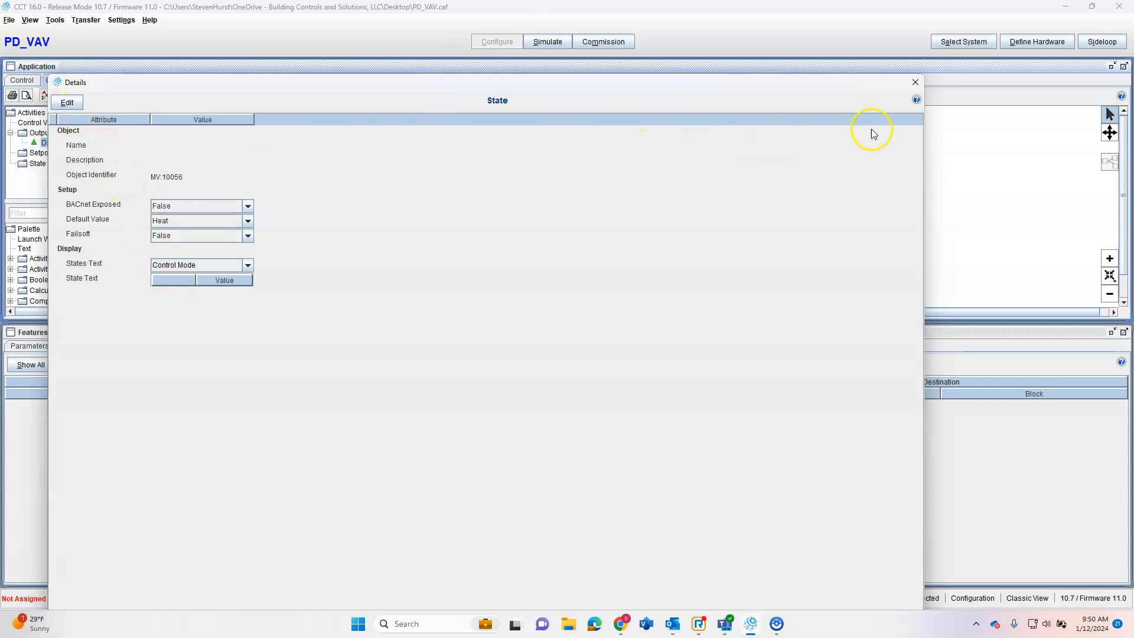
left_click(915, 82)
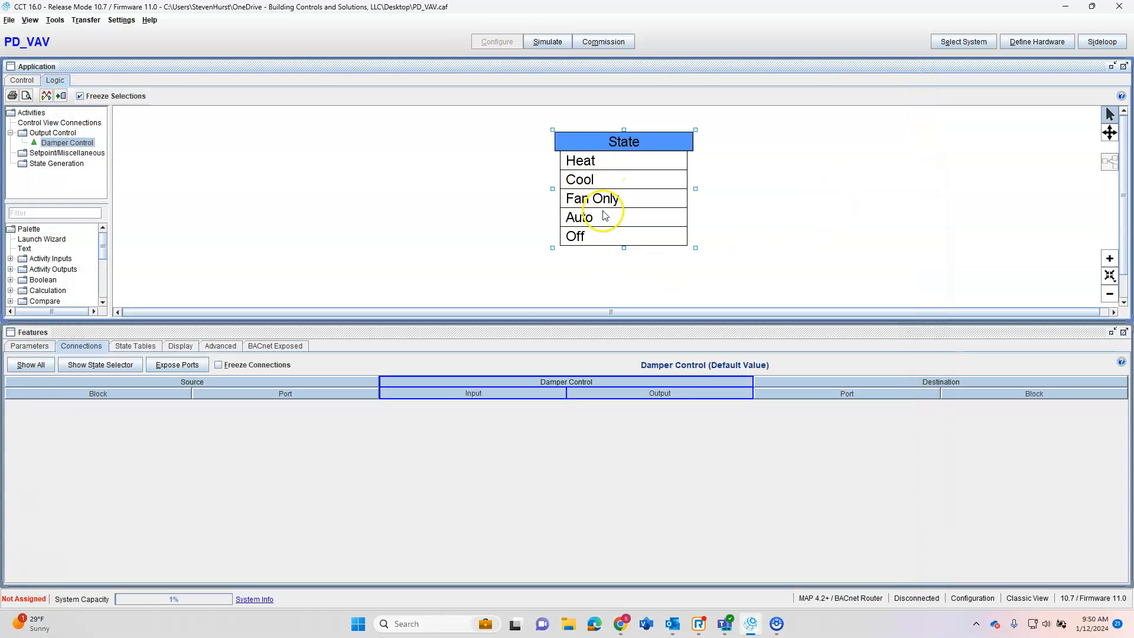
- Add an Input (Enum) ahead of the State block and set its states text to Control Mode
left_click(10, 258)
left_click_drag(51, 278, 278, 189)
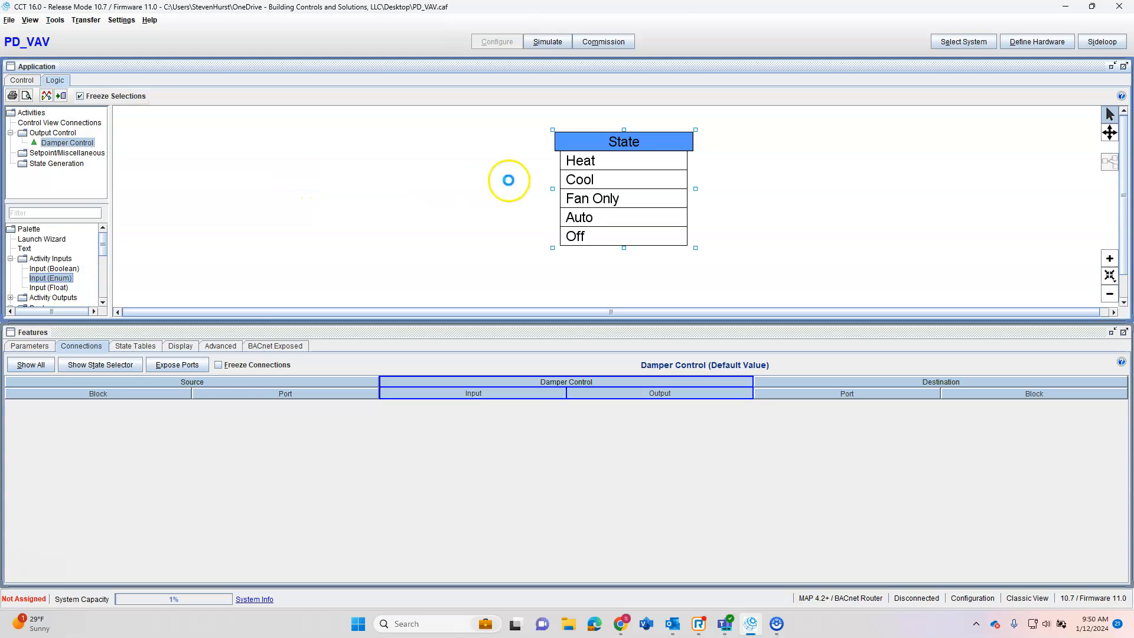
double_click(293, 194)
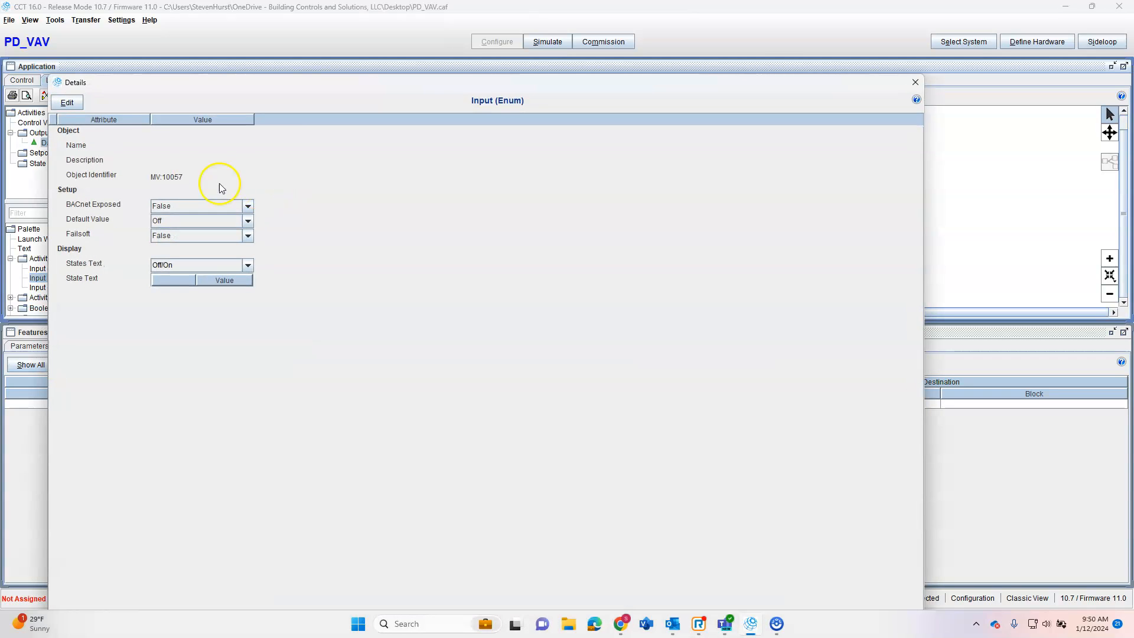
left_click(68, 103)
left_click(236, 265)
type("con")
scroll(201, 307, "down", 3)
left_click(202, 322)
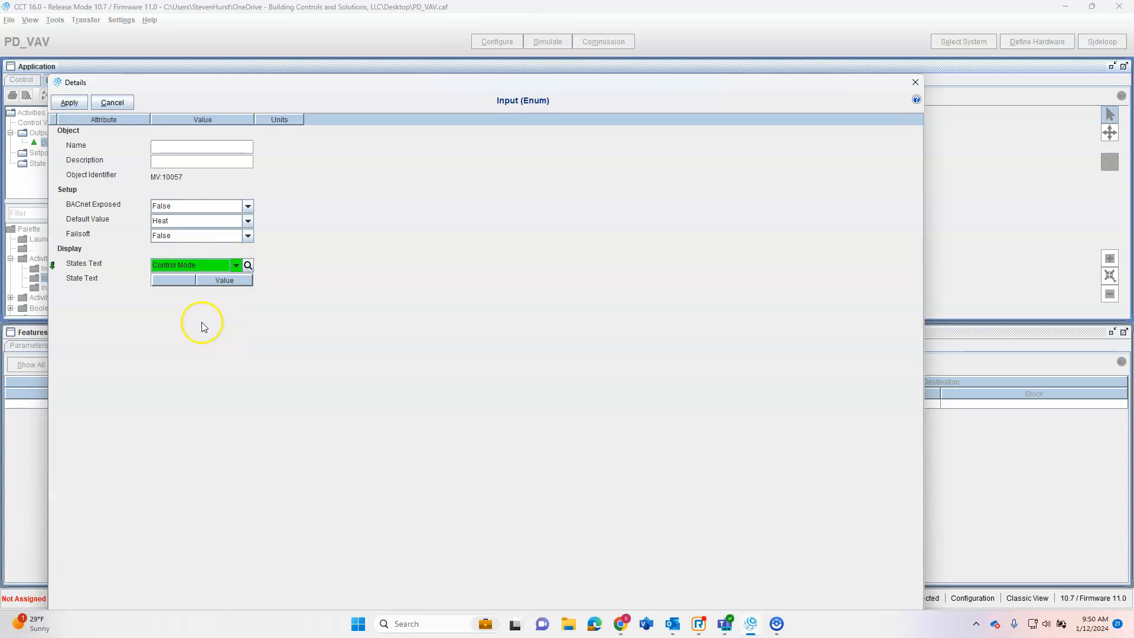
- Name the new enum input Mode and connect it to the State block
left_click(170, 146)
left_click(69, 102)
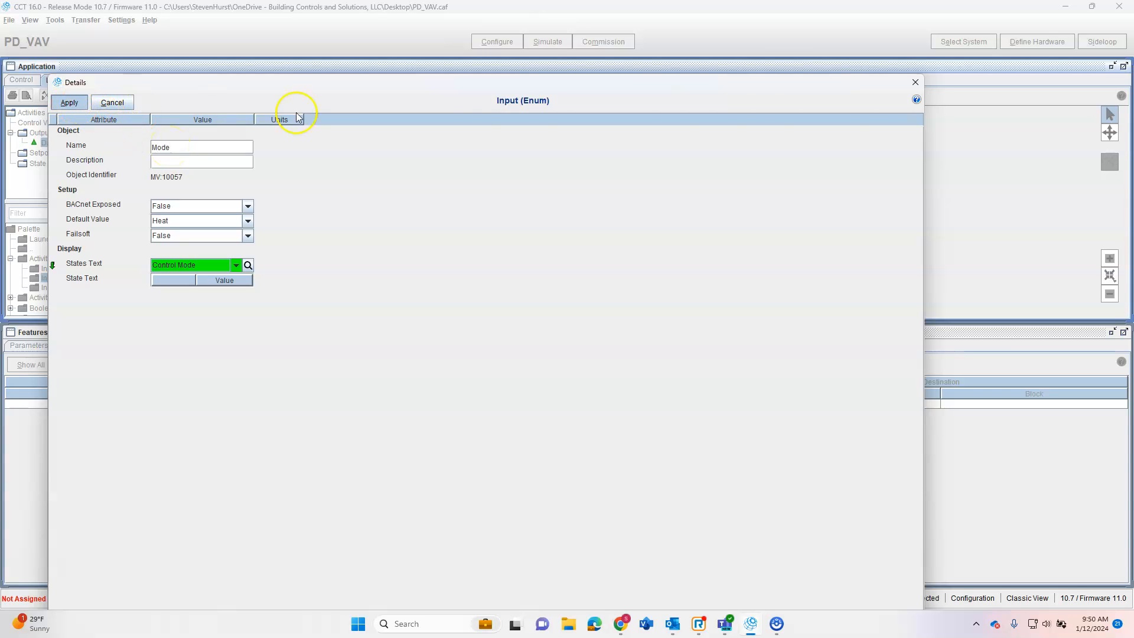
left_click(915, 84)
left_click_drag(333, 183, 605, 158)
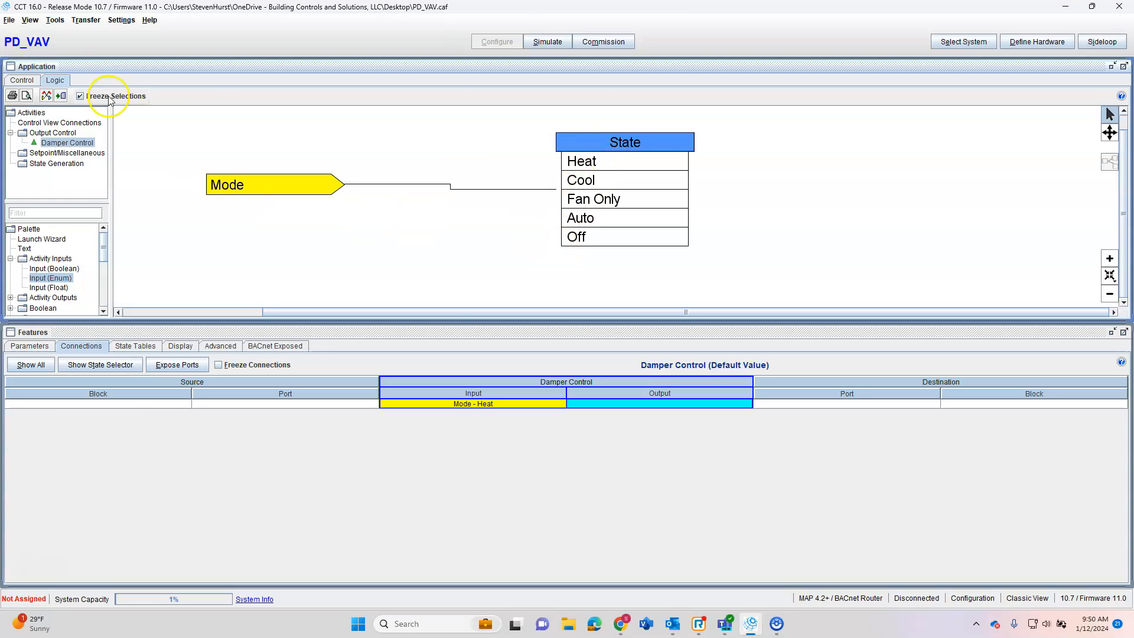
- Add one INPUT-ENUM network input named AHU Mode in the control view
left_click(32, 81)
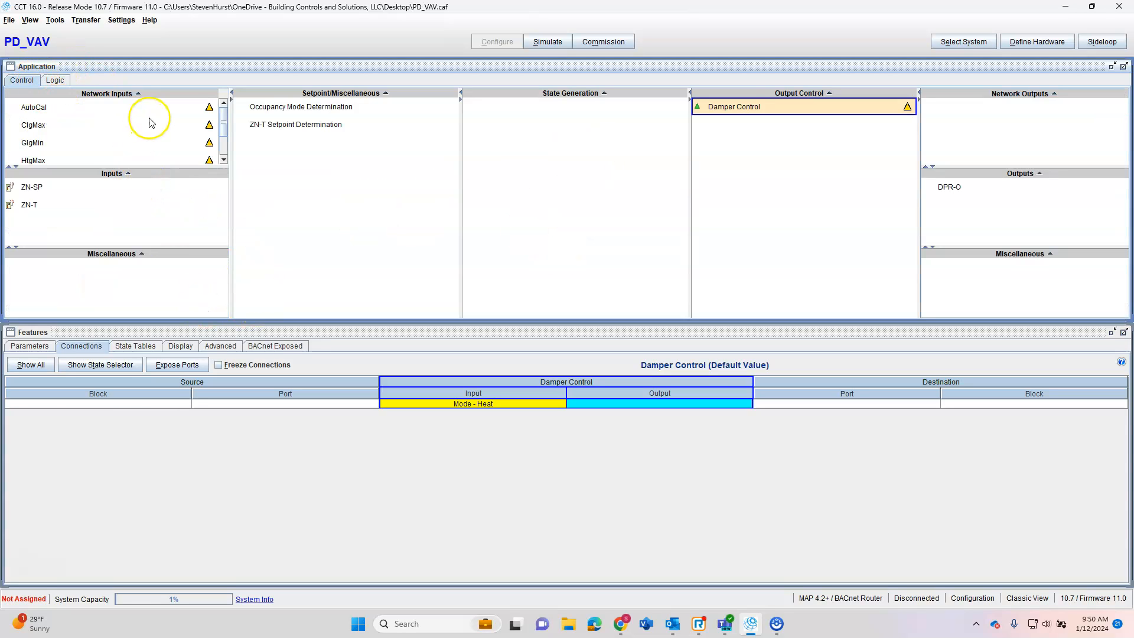
left_click(213, 95)
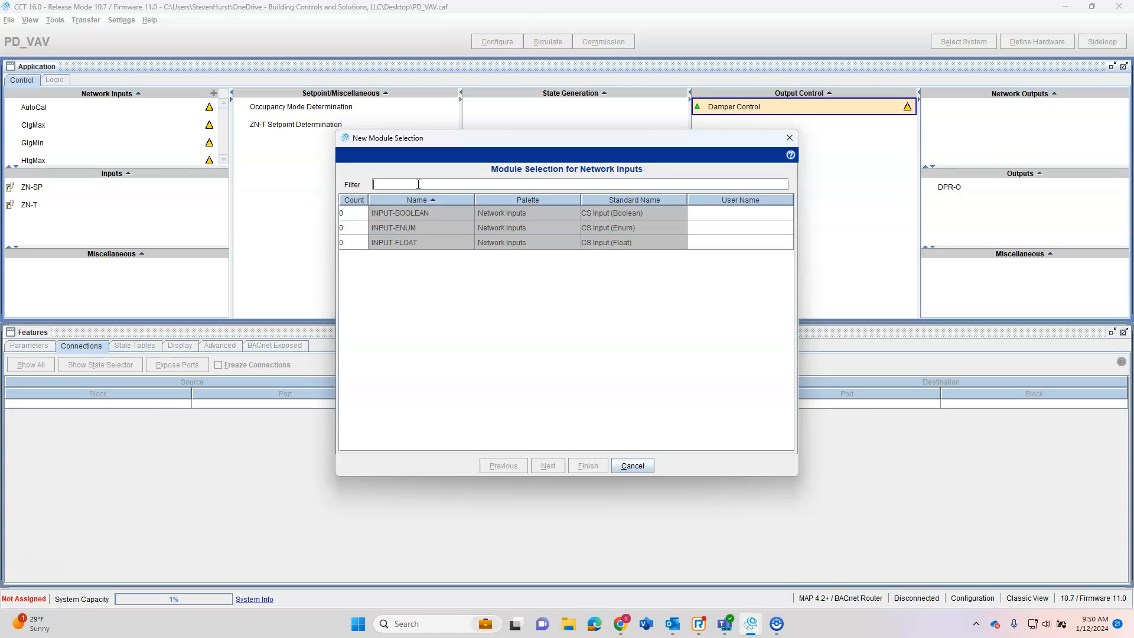
type("AH")
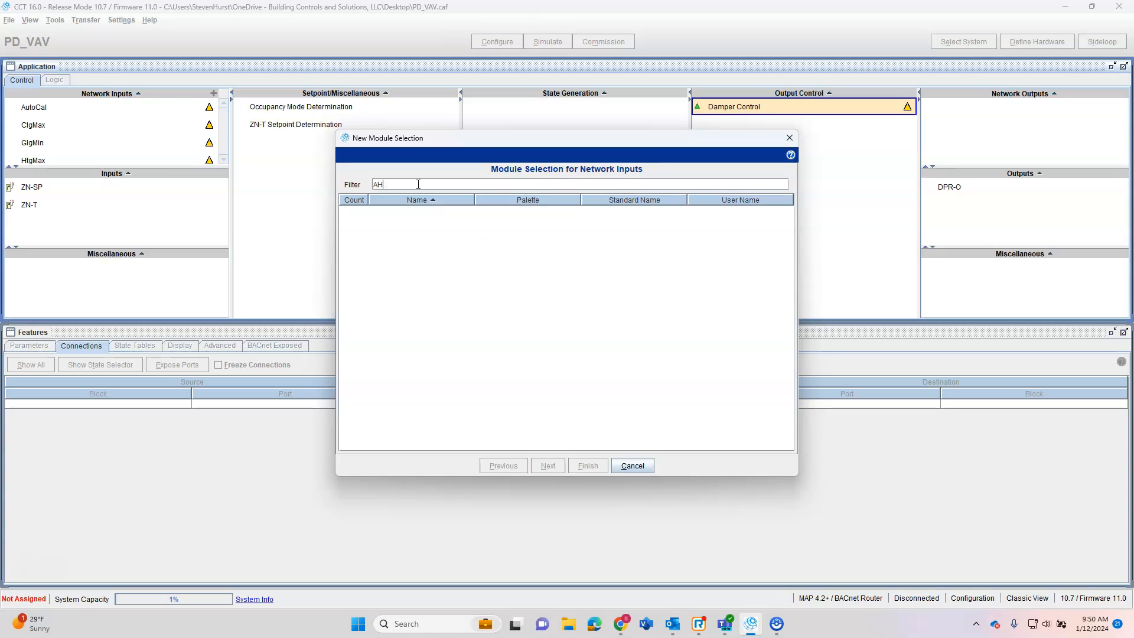
key("BackSpace")
key("BackSpace")
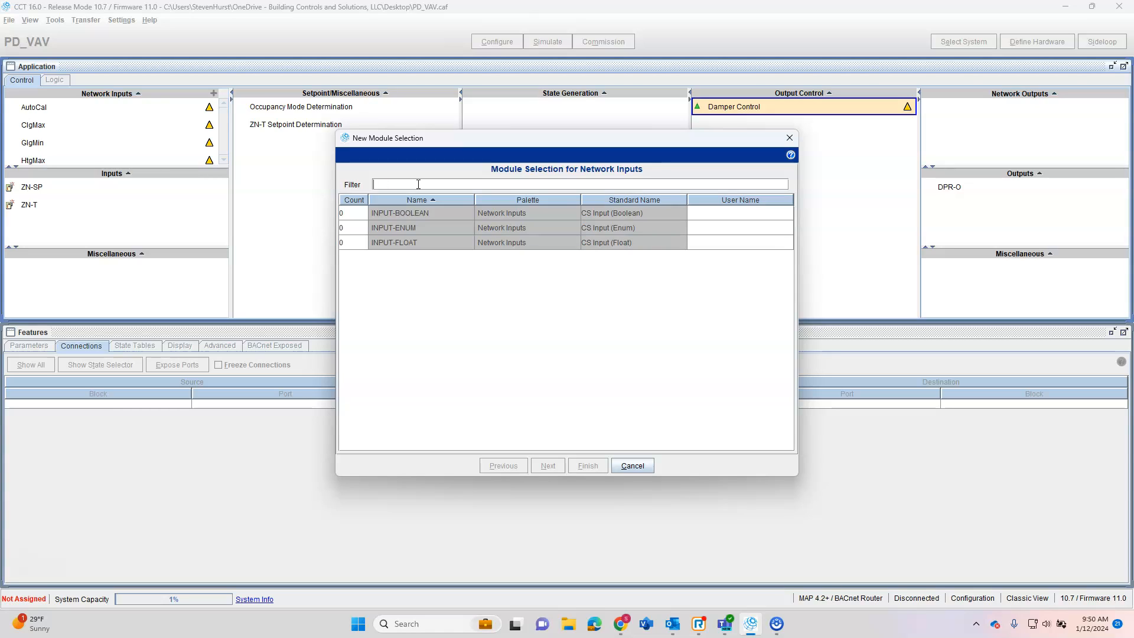
left_click(353, 228)
left_click(722, 229)
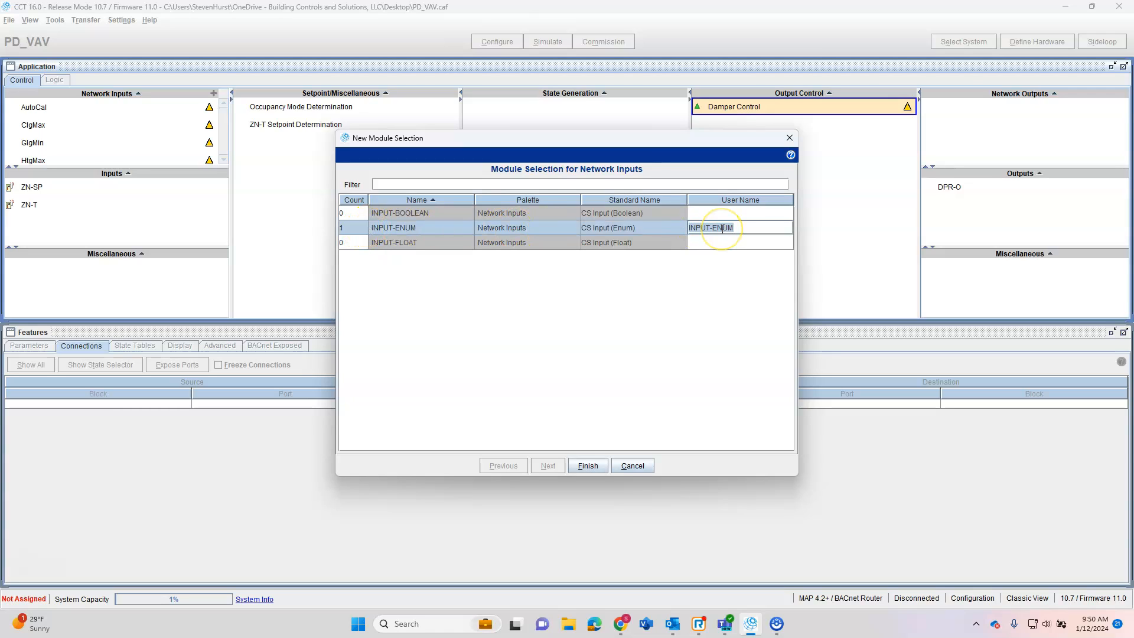
type("HU Mode")
left_click(587, 466)
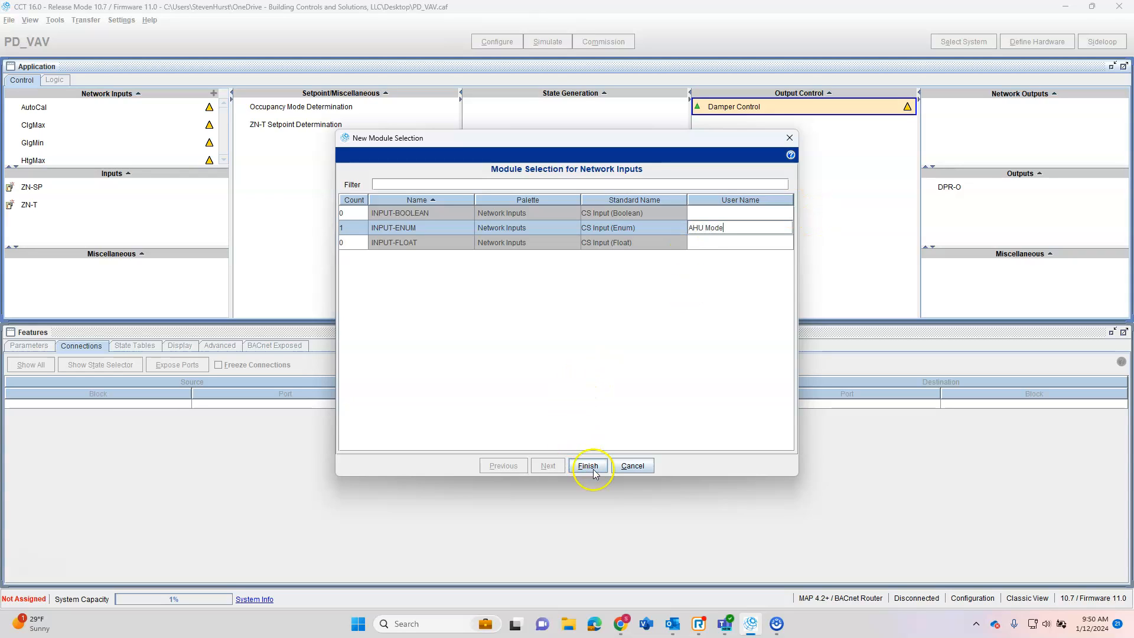
left_click(389, 397)
- Rename the AHU Mode network input to AHU_Mode and set its states text to Cool Heat Out
left_click(72, 112)
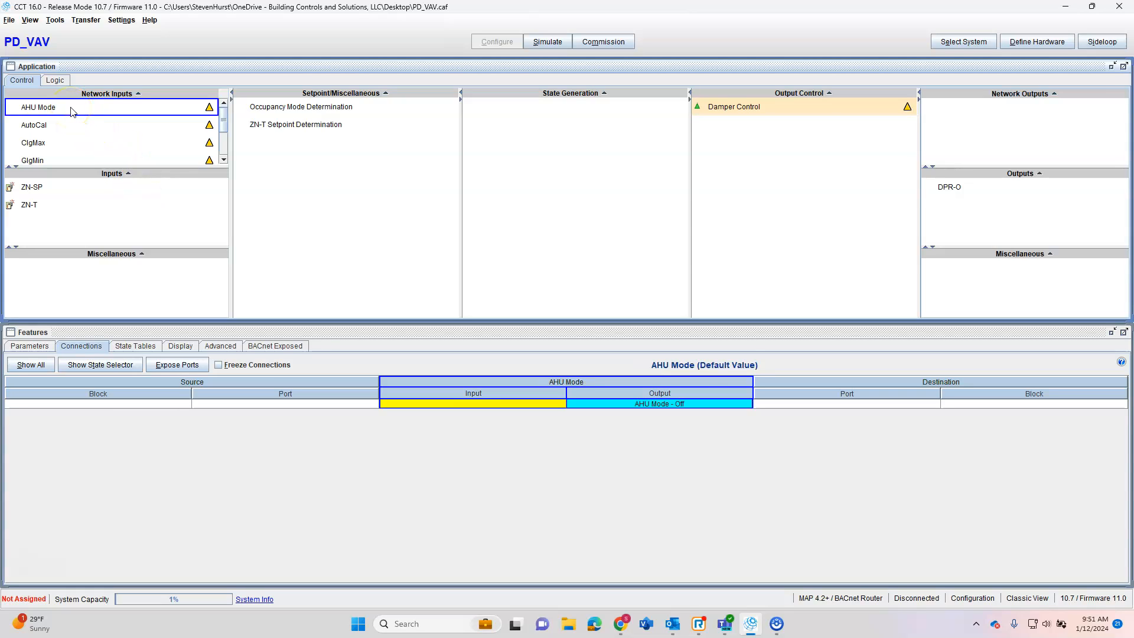
right_click(71, 112)
left_click(106, 139)
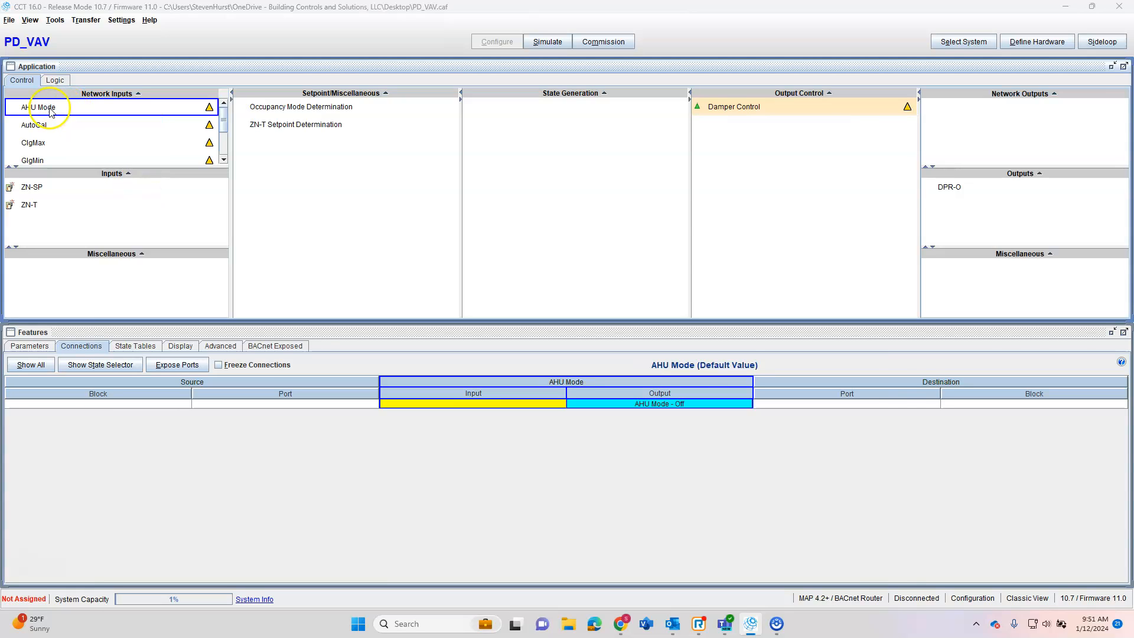
left_click(201, 149)
left_click(212, 164)
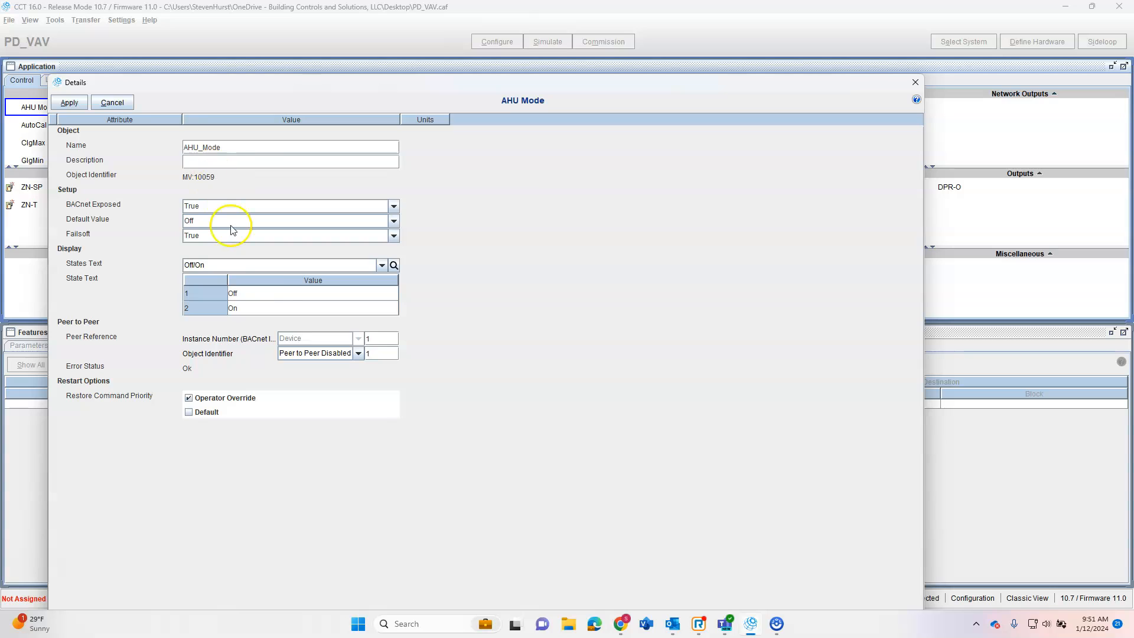
left_click(302, 265)
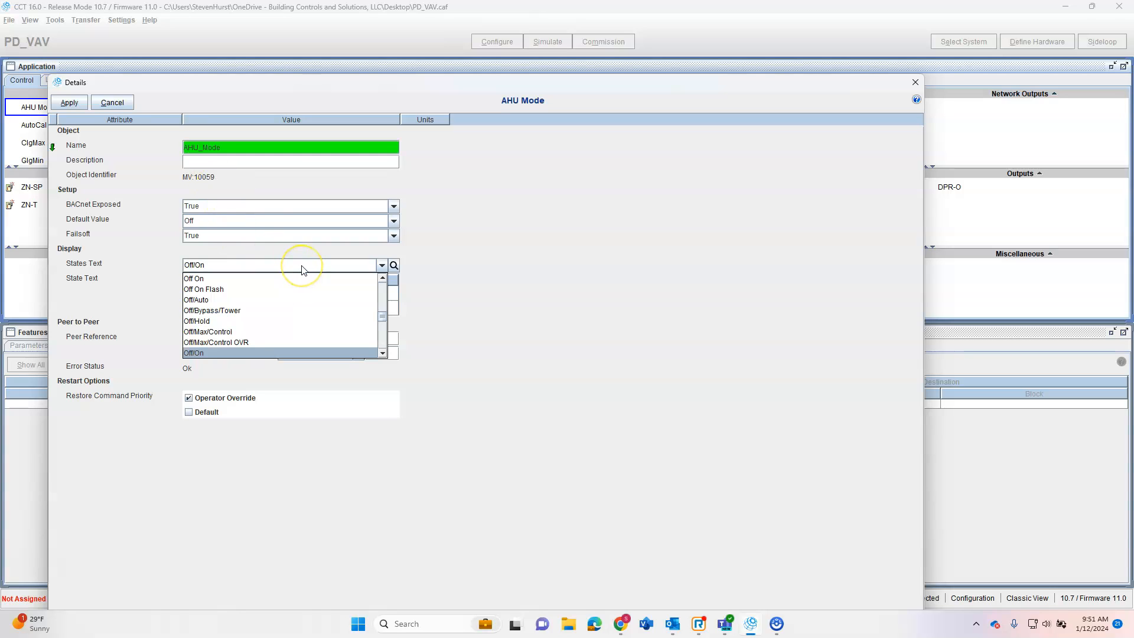
type("coo")
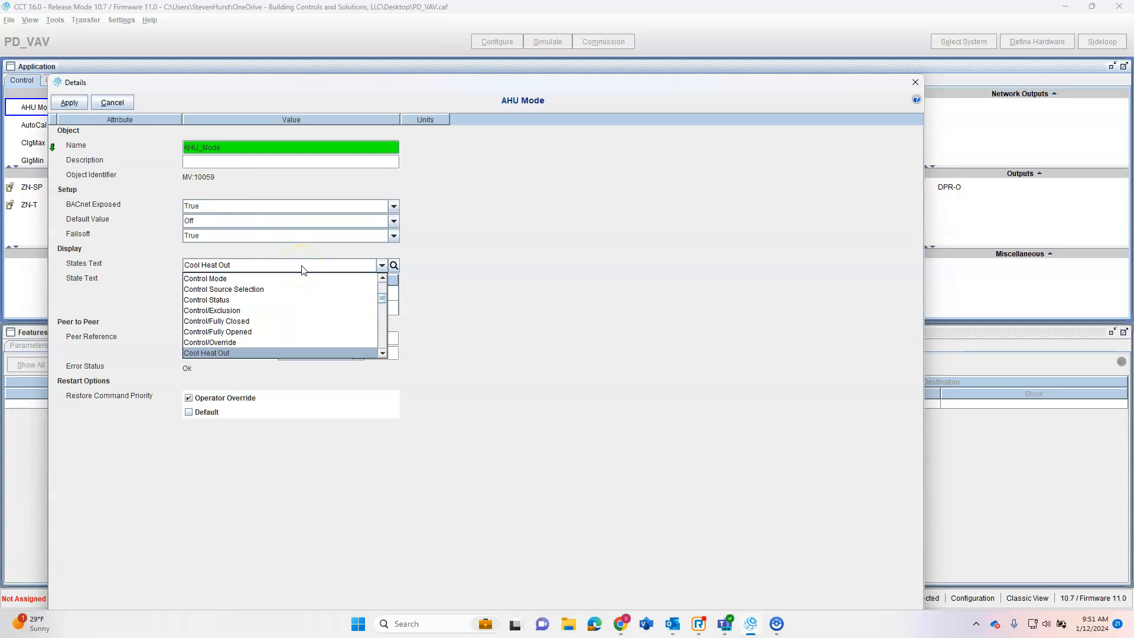
left_click(260, 353)
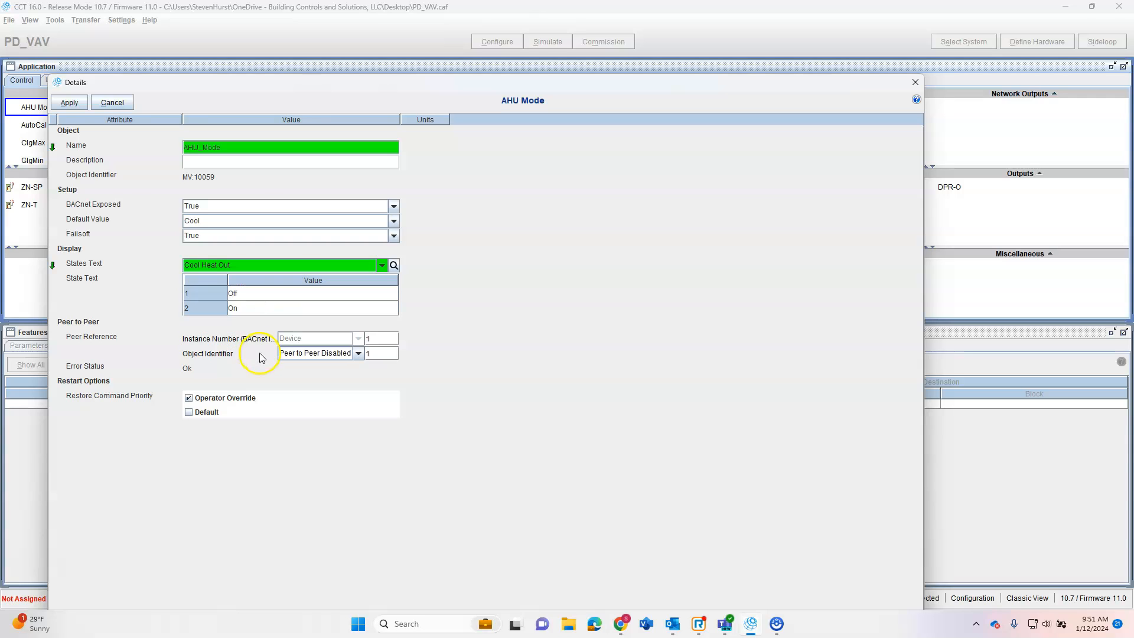
left_click(69, 102)
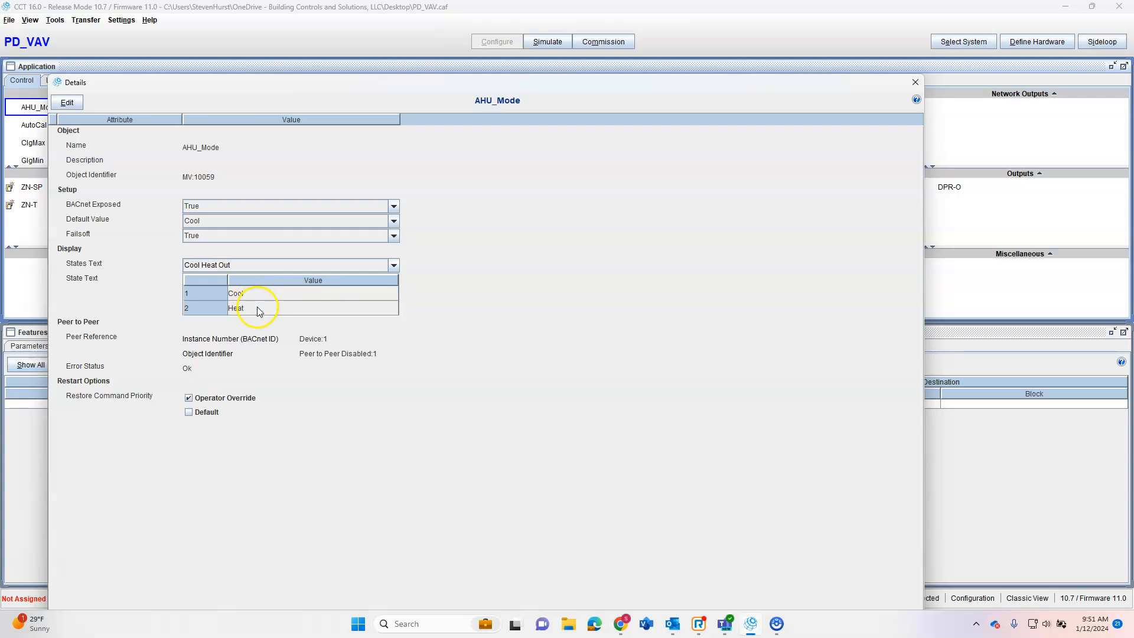
left_click(914, 83)
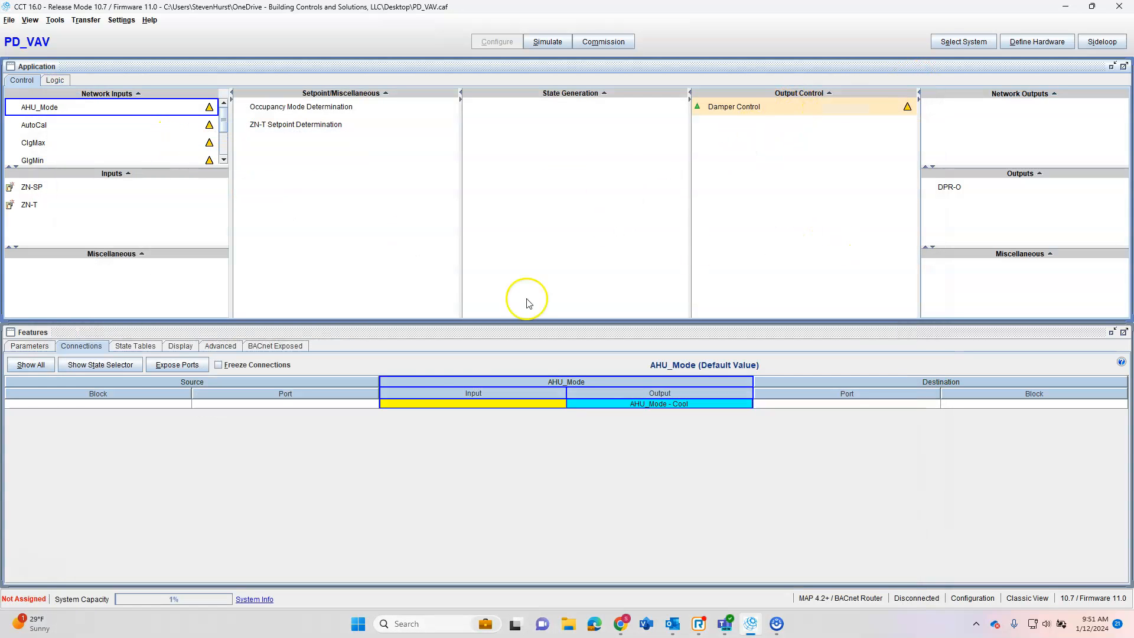
- Reopen the Damper Control activity in the logic view and select the Heat state
left_click(731, 109)
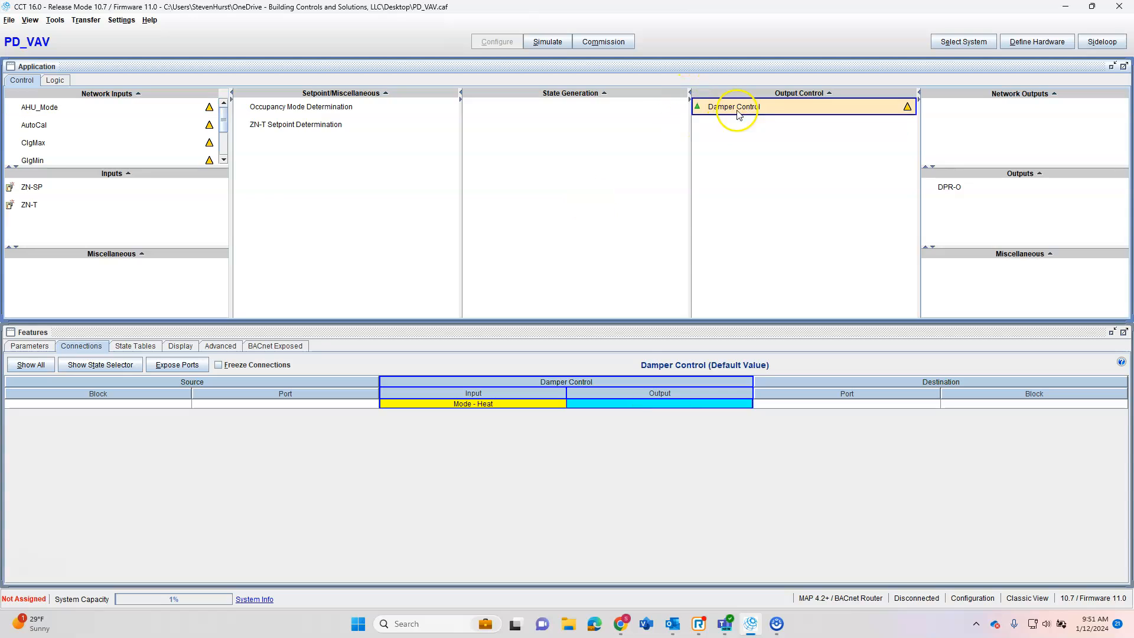
right_click(767, 109)
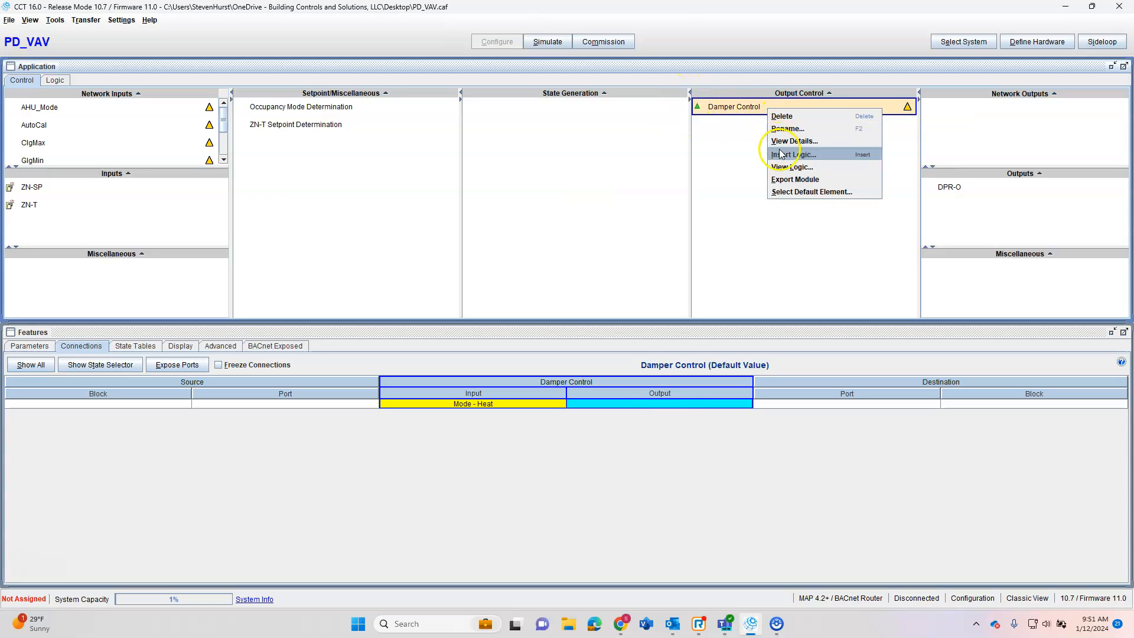
left_click(791, 168)
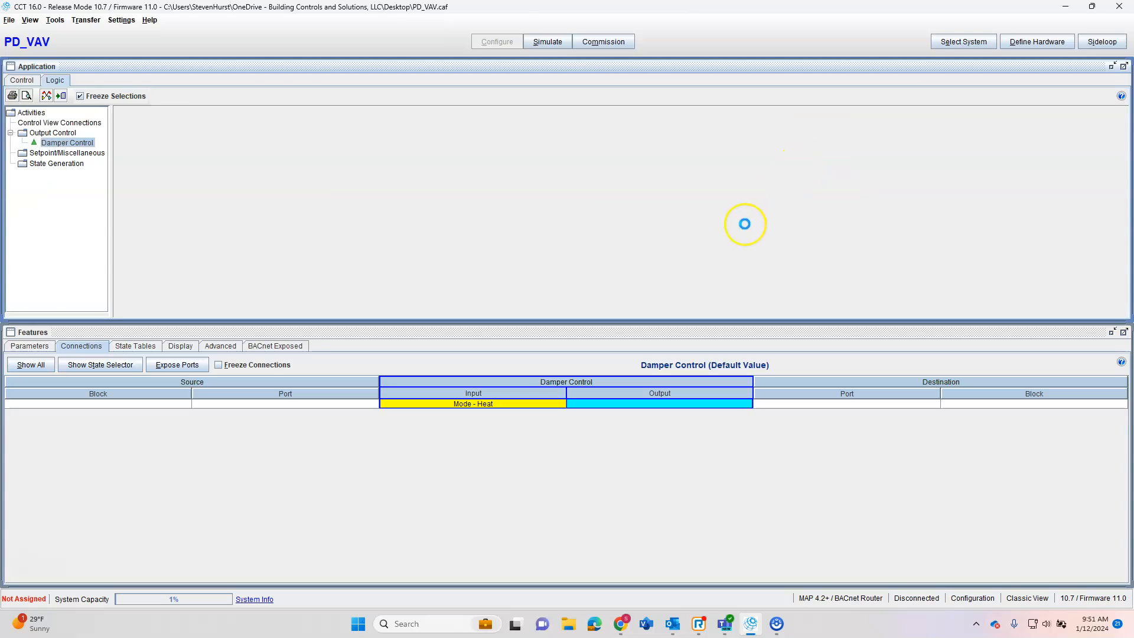
left_click(612, 166)
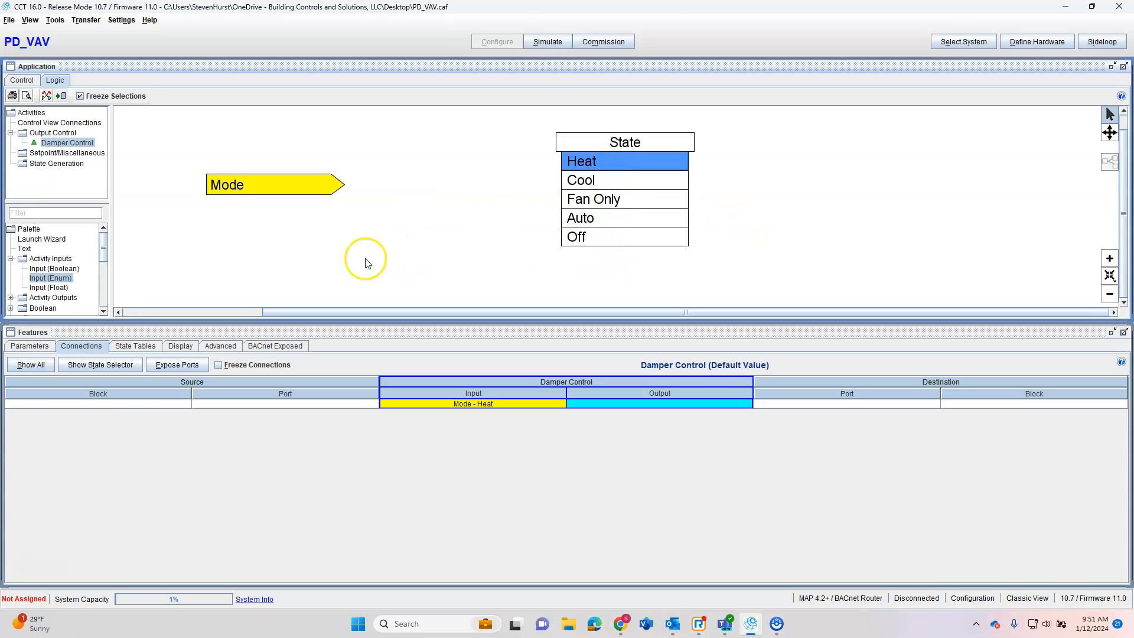
- Add a float activity output to the Damper Control logic, to the right of the inputs, and name it DamperCmd
scroll(552, 253, "down", 2)
scroll(520, 257, "up", 2)
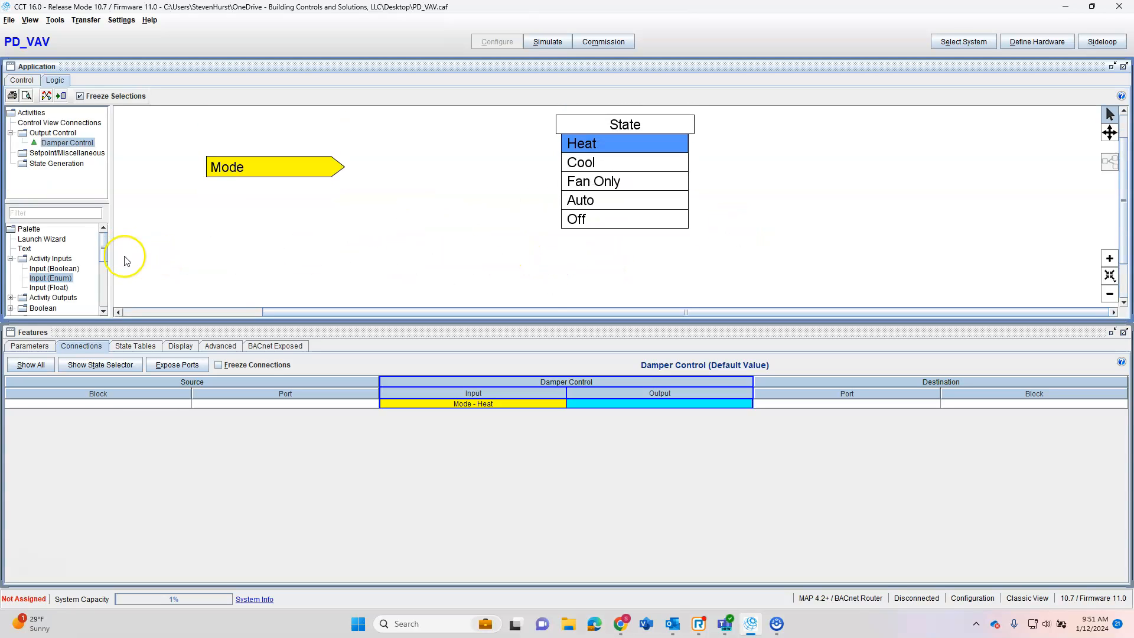
scroll(154, 271, "down", 1)
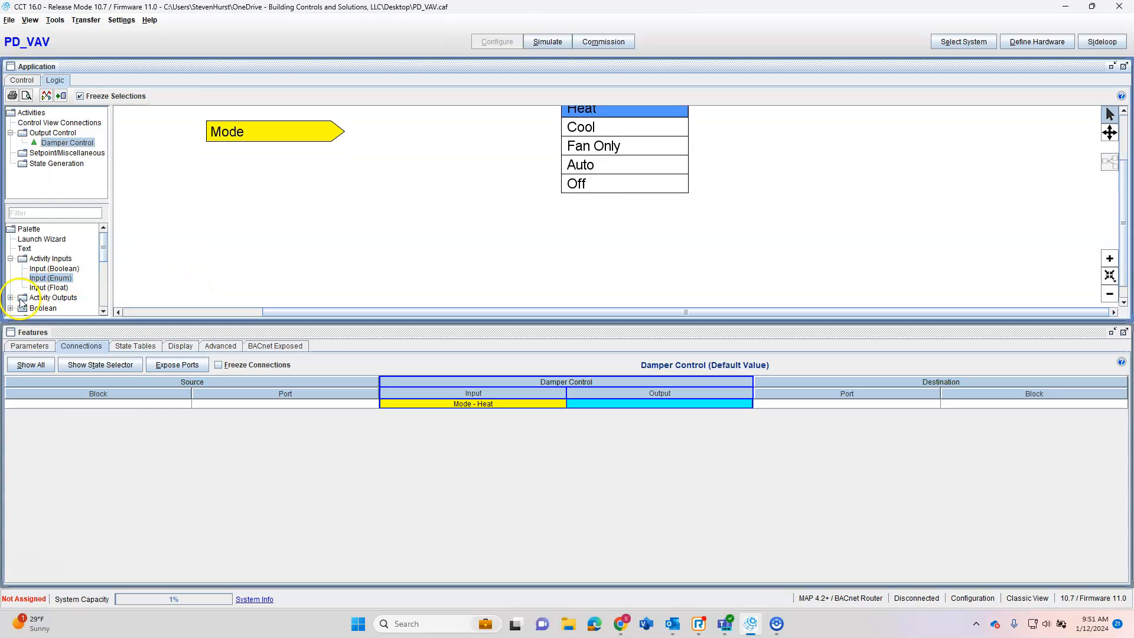
left_click(11, 297)
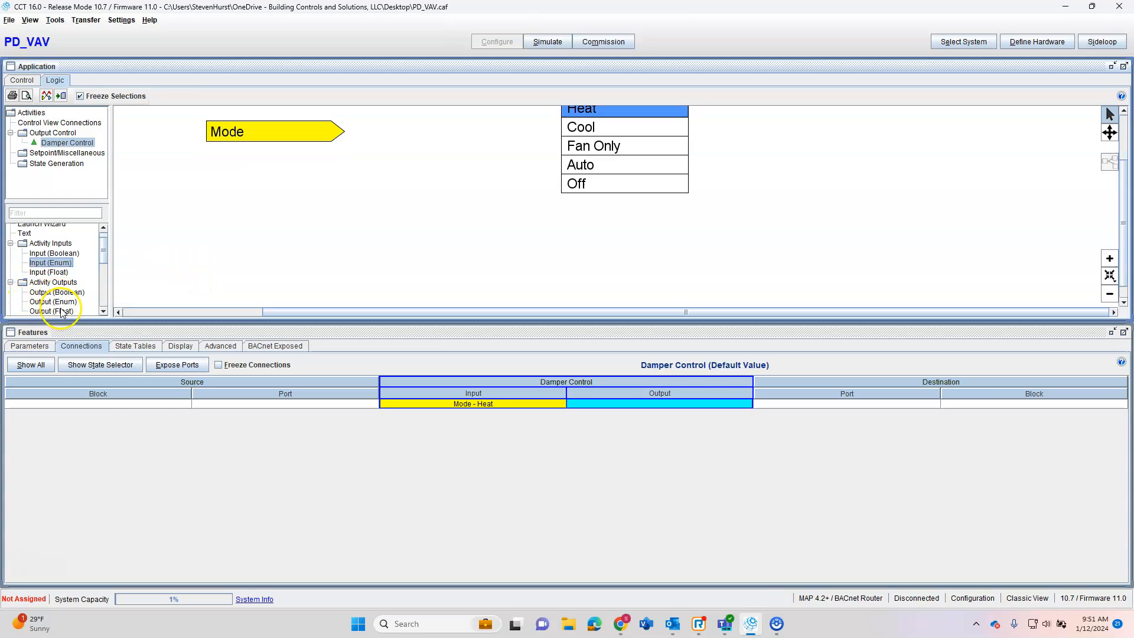
left_click_drag(61, 311, 925, 248)
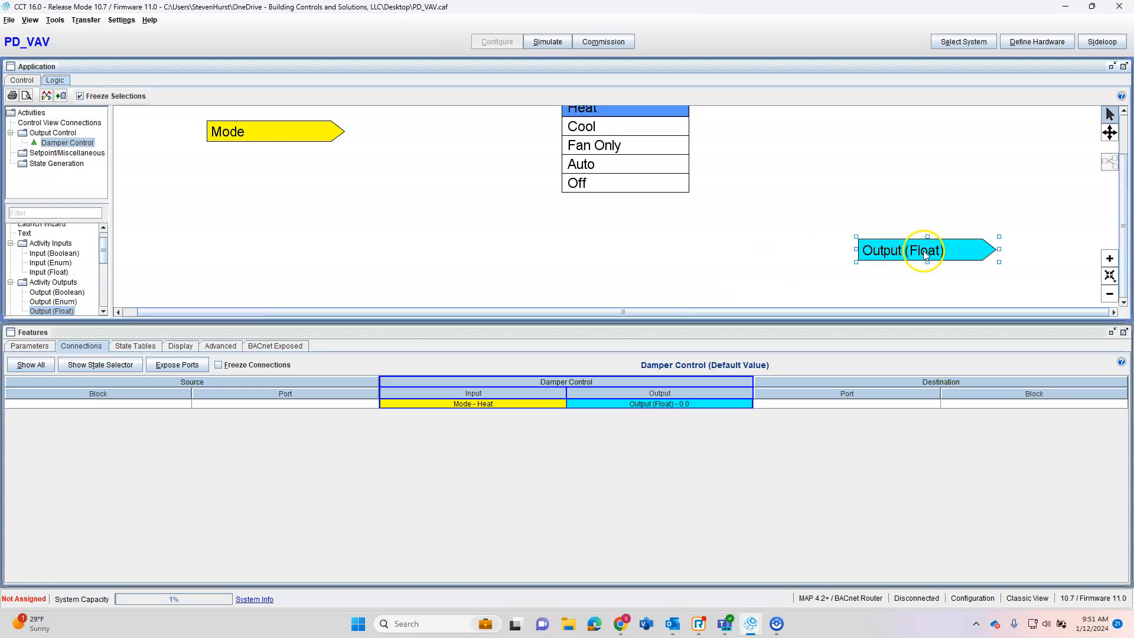
double_click(924, 248)
left_click(66, 102)
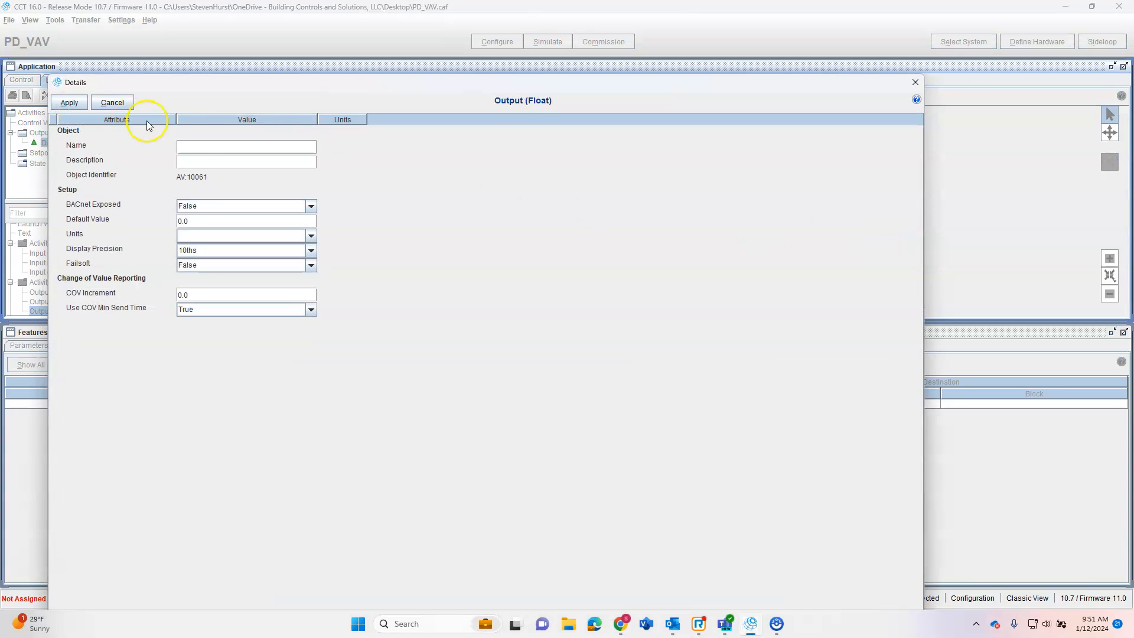
left_click(202, 146)
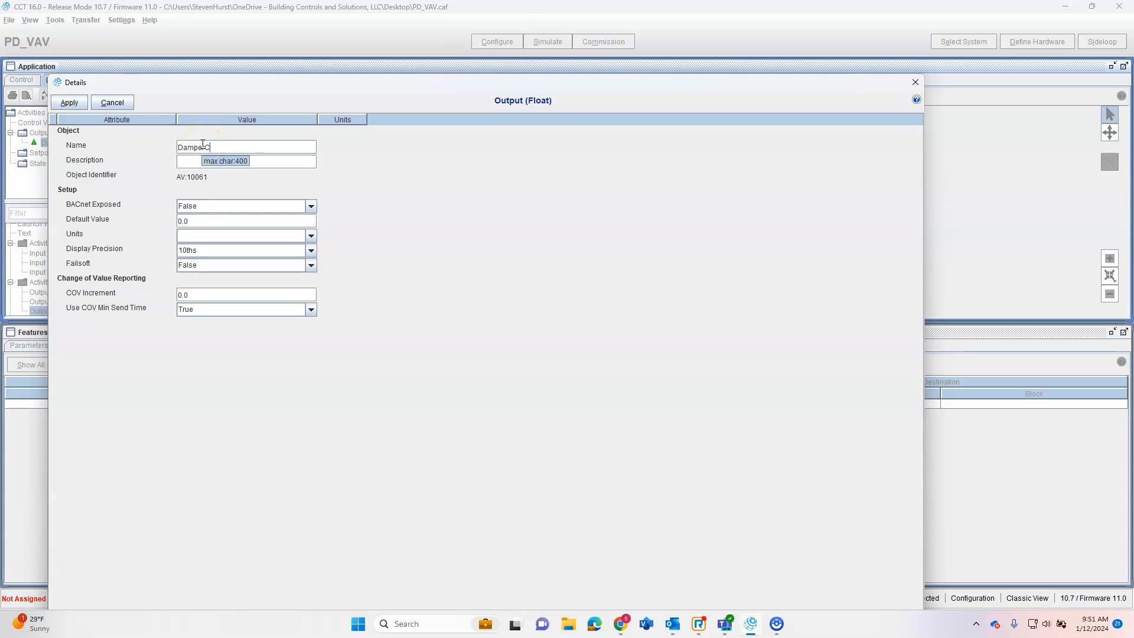
type("DamperCmd")
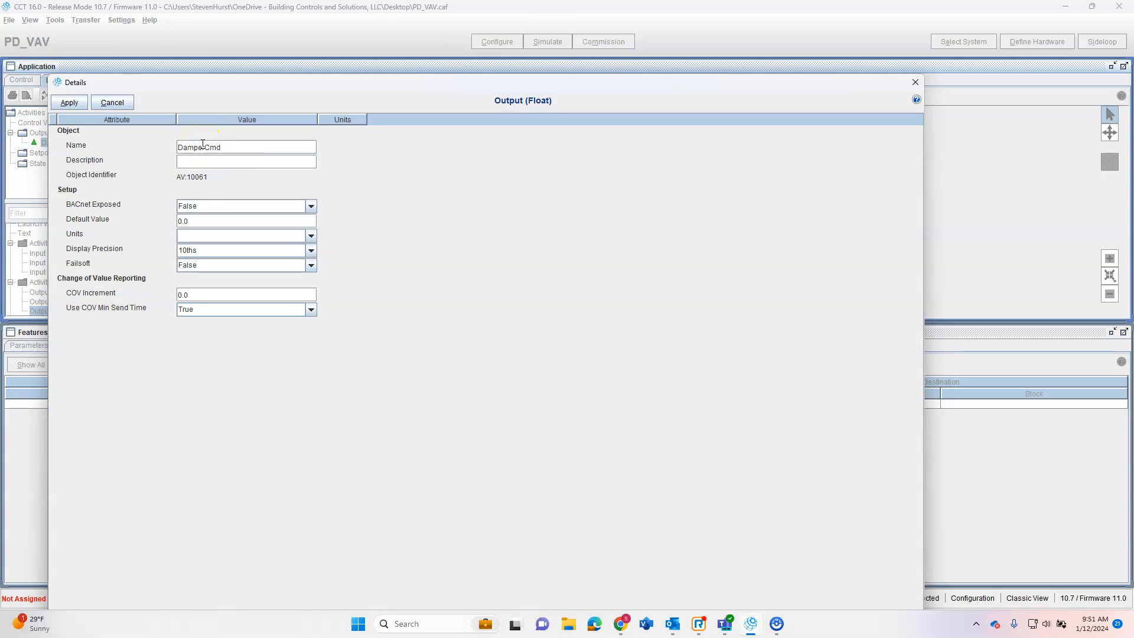
left_click(71, 104)
left_click(915, 82)
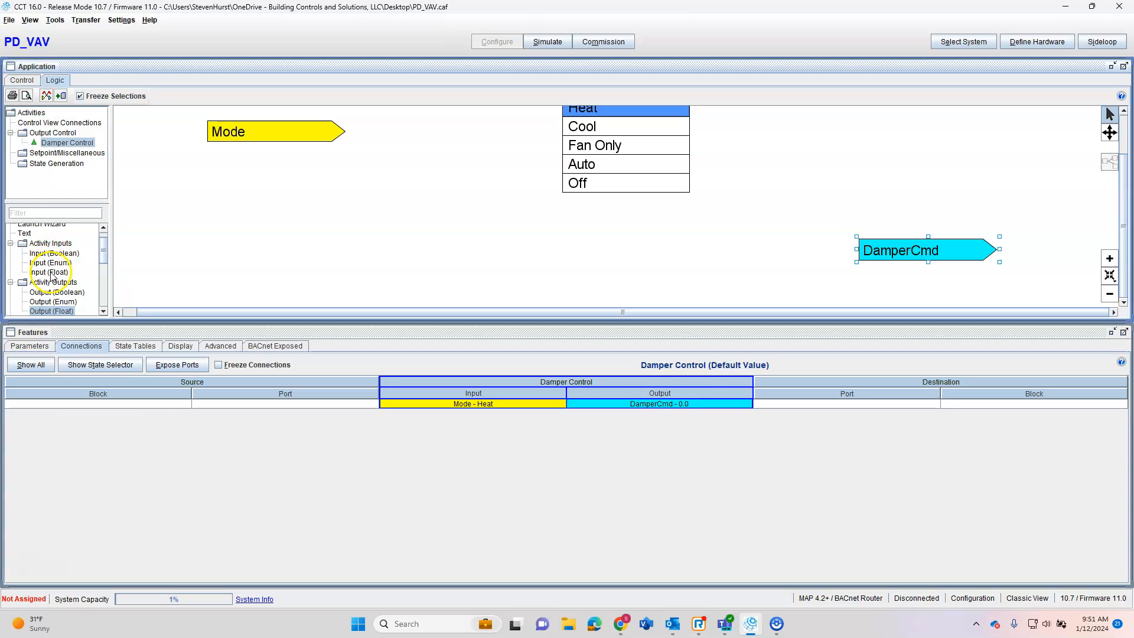
- Add a float activity input beneath the Mode input and name it ZoneTemp
left_click_drag(52, 273, 276, 238)
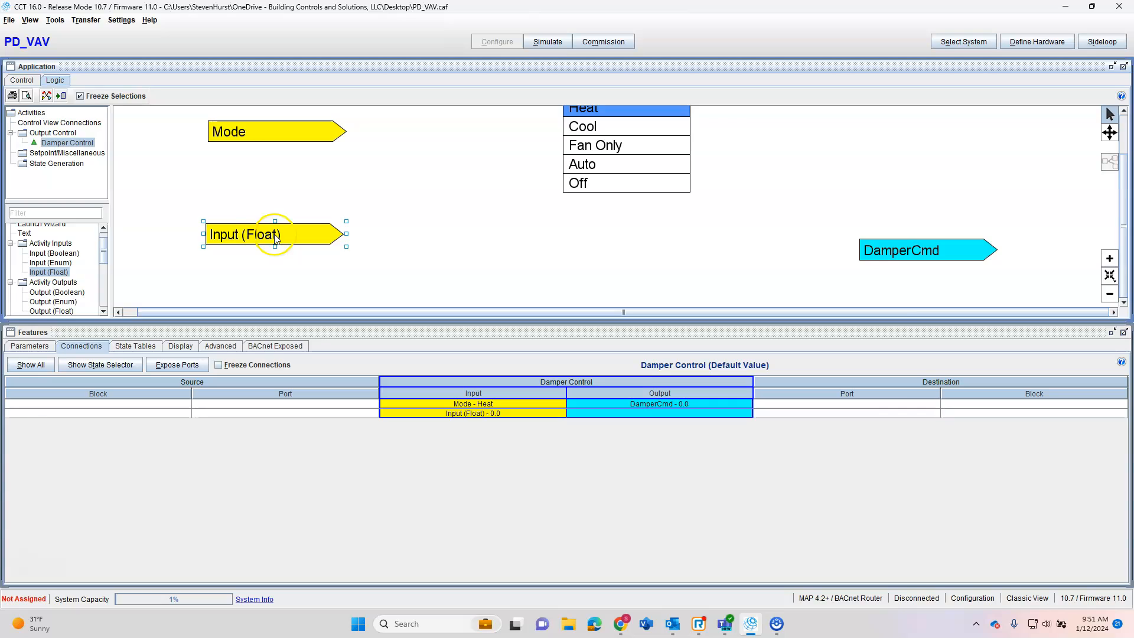
double_click(276, 238)
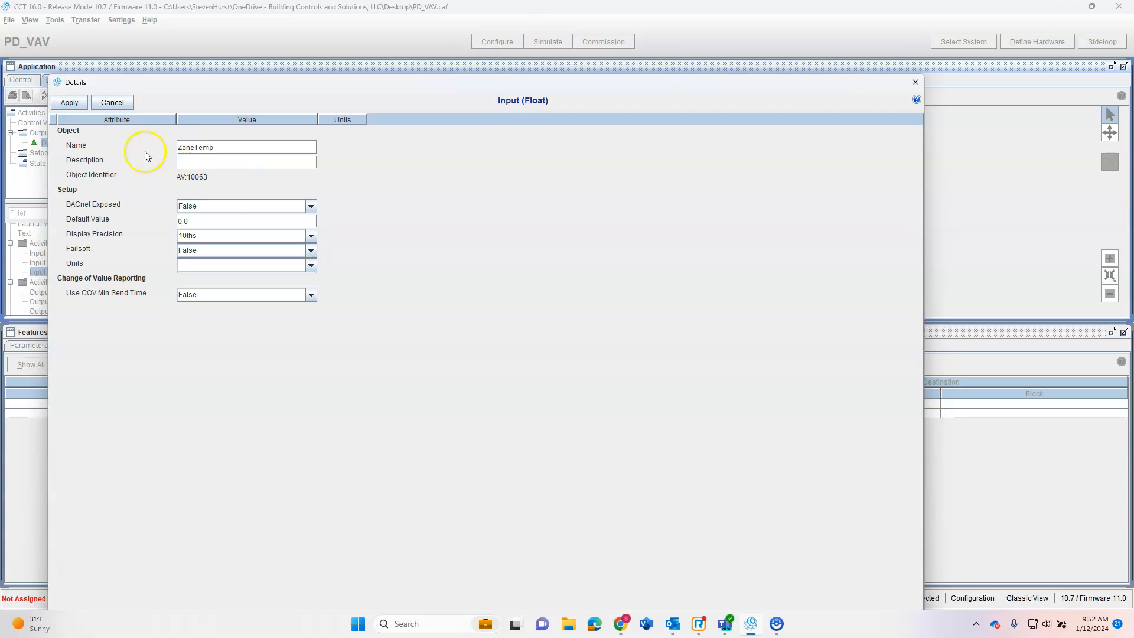
left_click(69, 102)
left_click(909, 83)
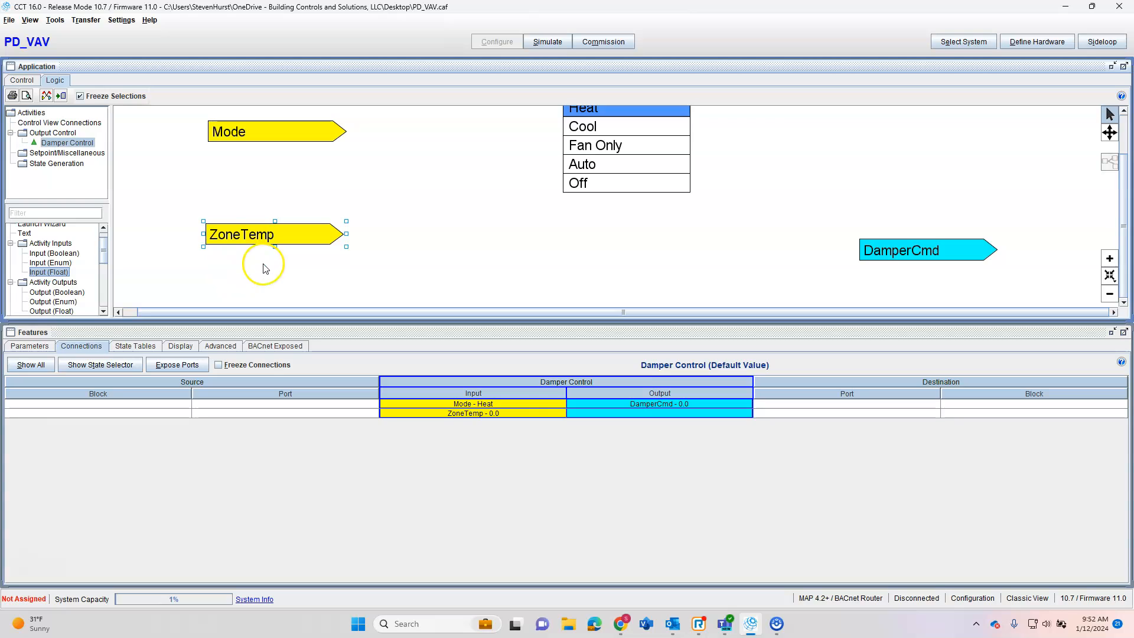
- Add a float activity input directly below ZoneTemp and name it EffHtgSp
left_click(263, 264)
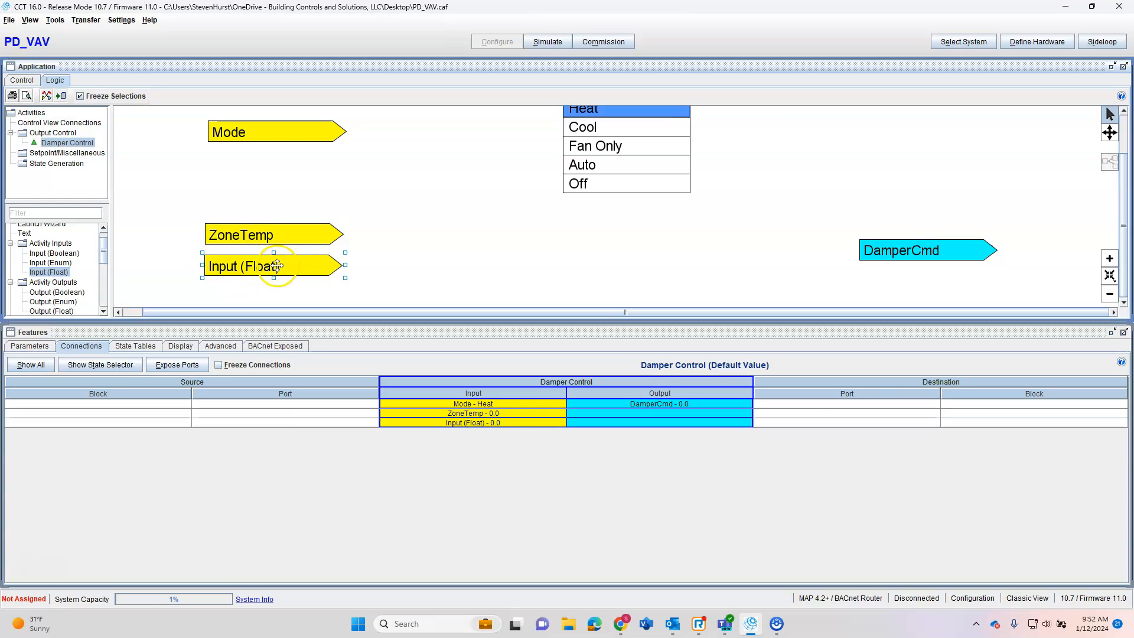
double_click(277, 269)
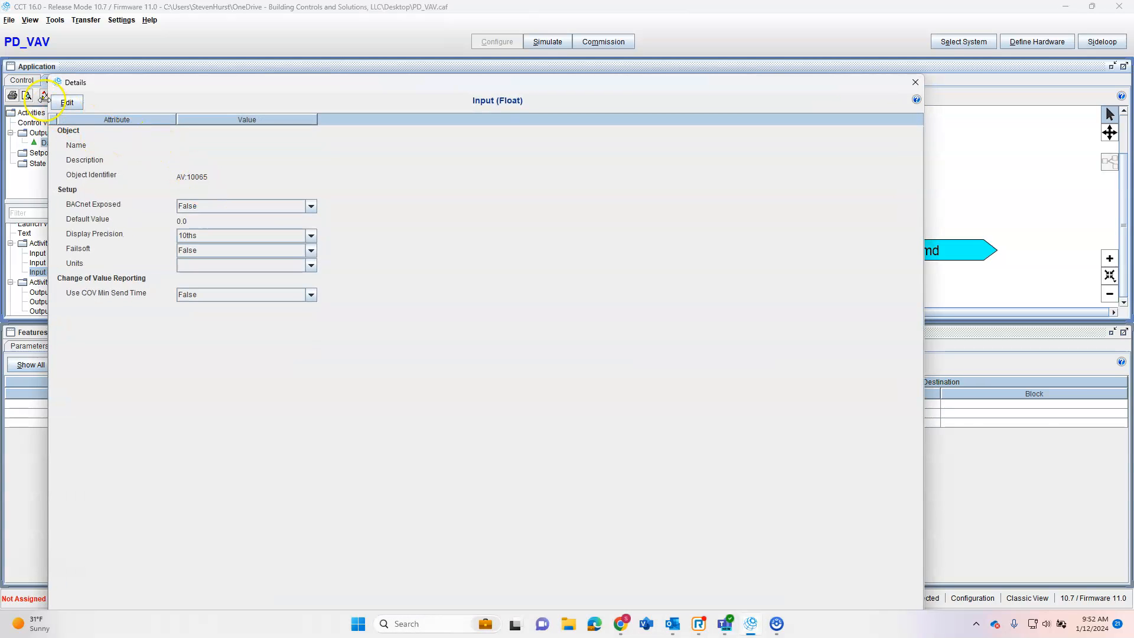
left_click(213, 148)
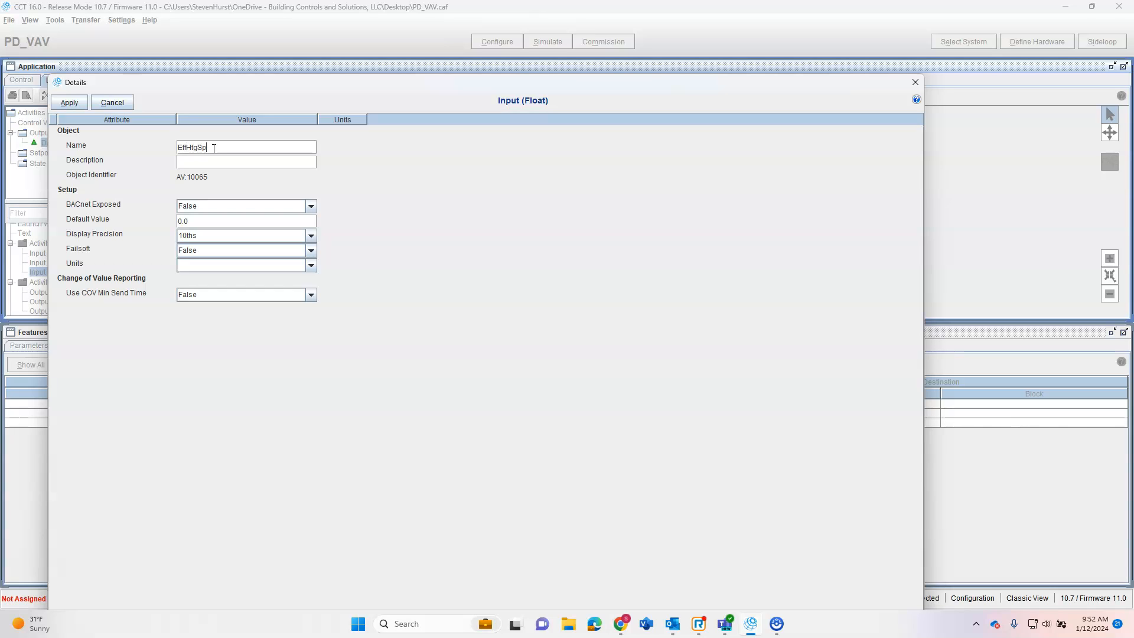
left_click(69, 103)
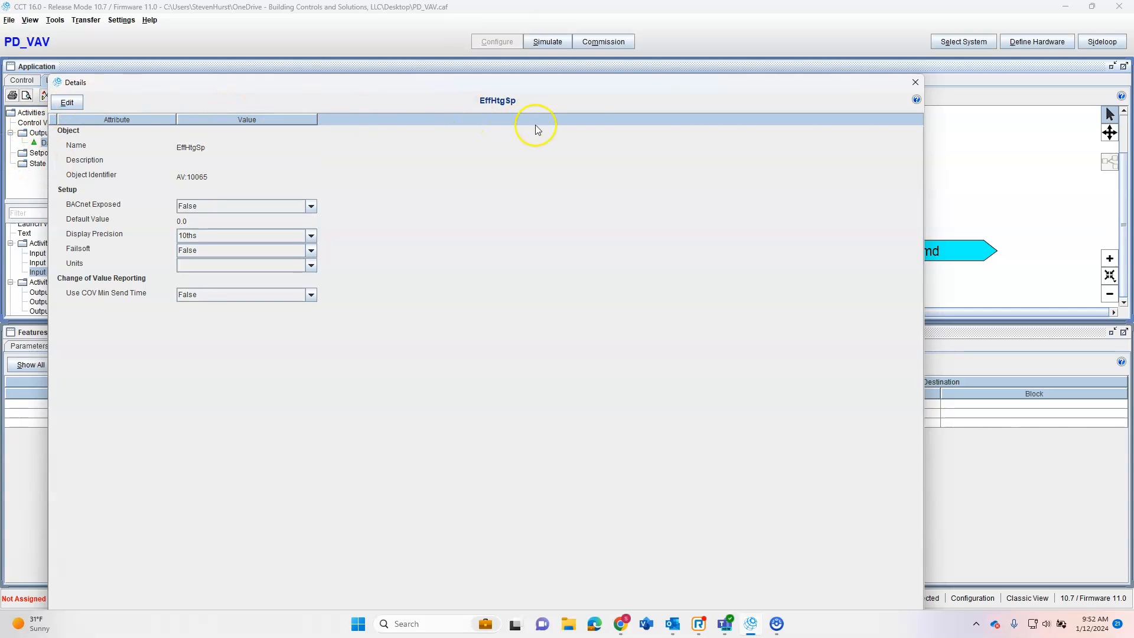
left_click(915, 81)
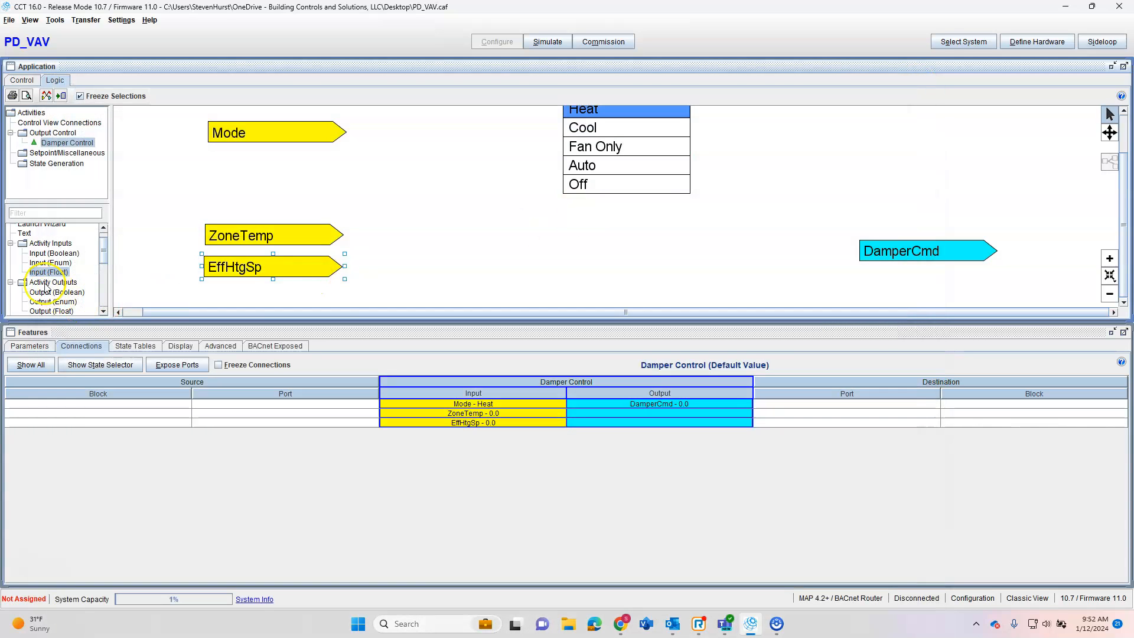
- Add a float activity input directly below EffHtgSp and name it EffGlgSp
left_click_drag(39, 275, 263, 296)
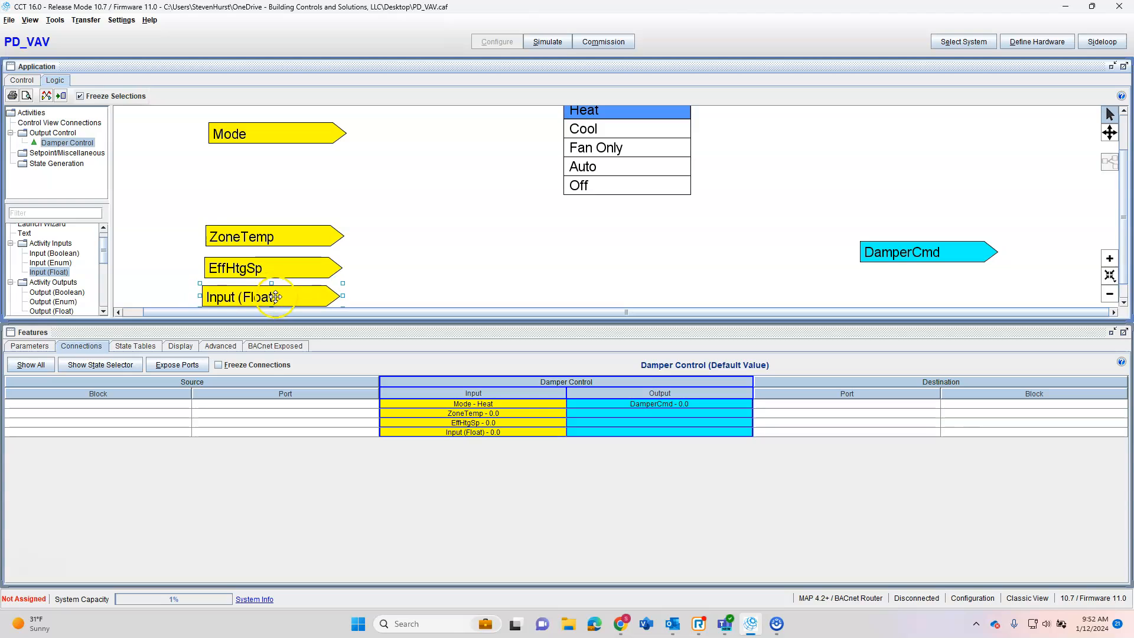
double_click(276, 300)
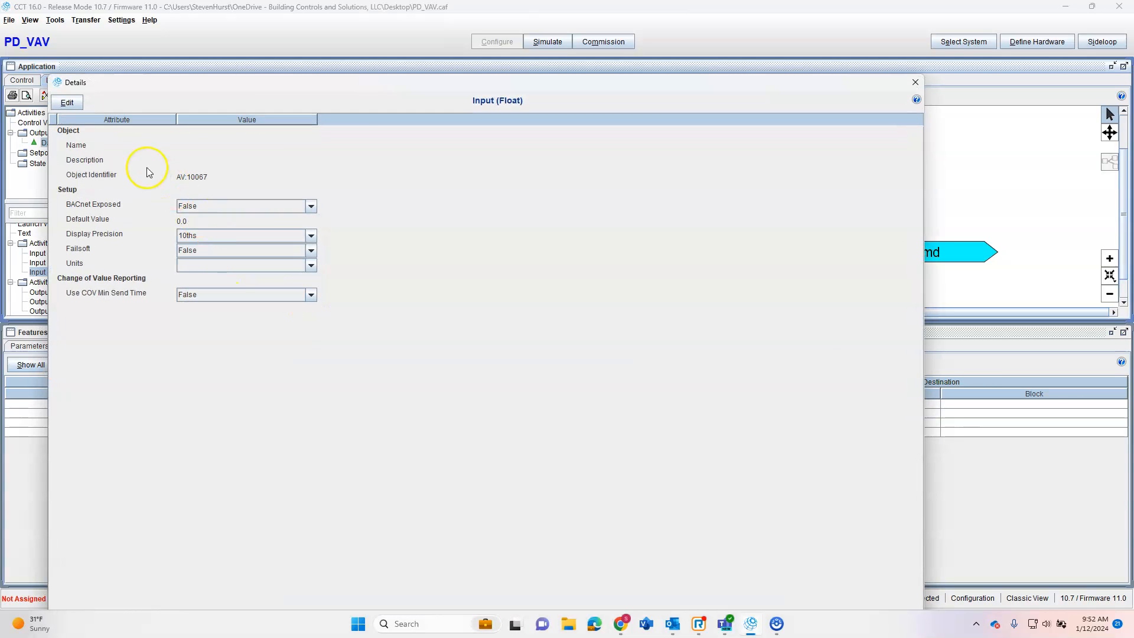
left_click(228, 146)
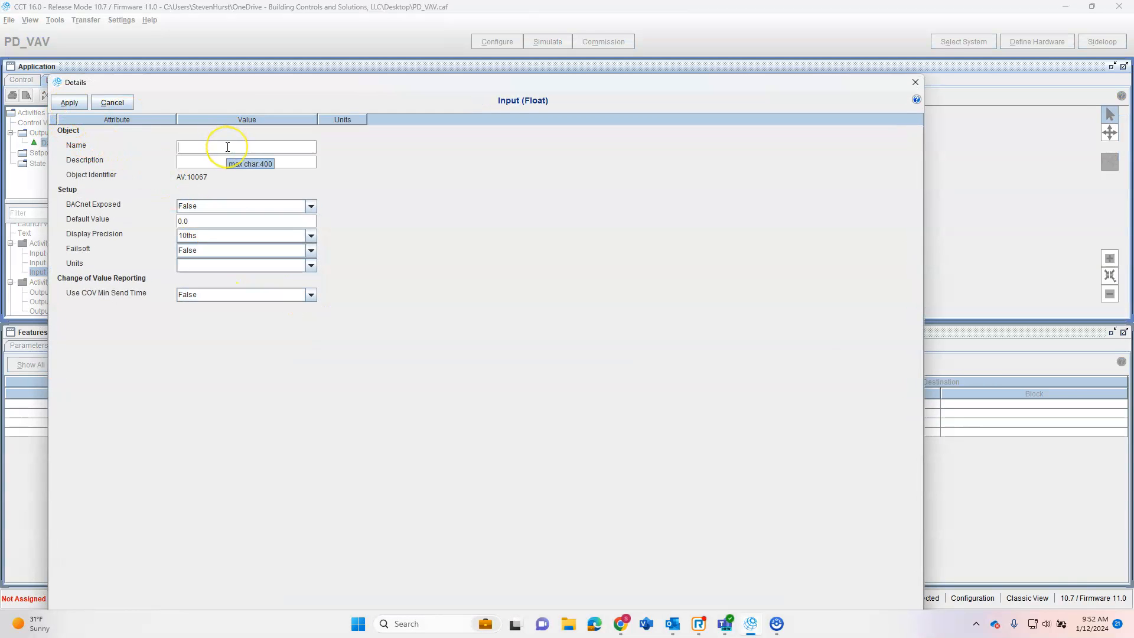
type("EffGlgSp")
left_click(70, 102)
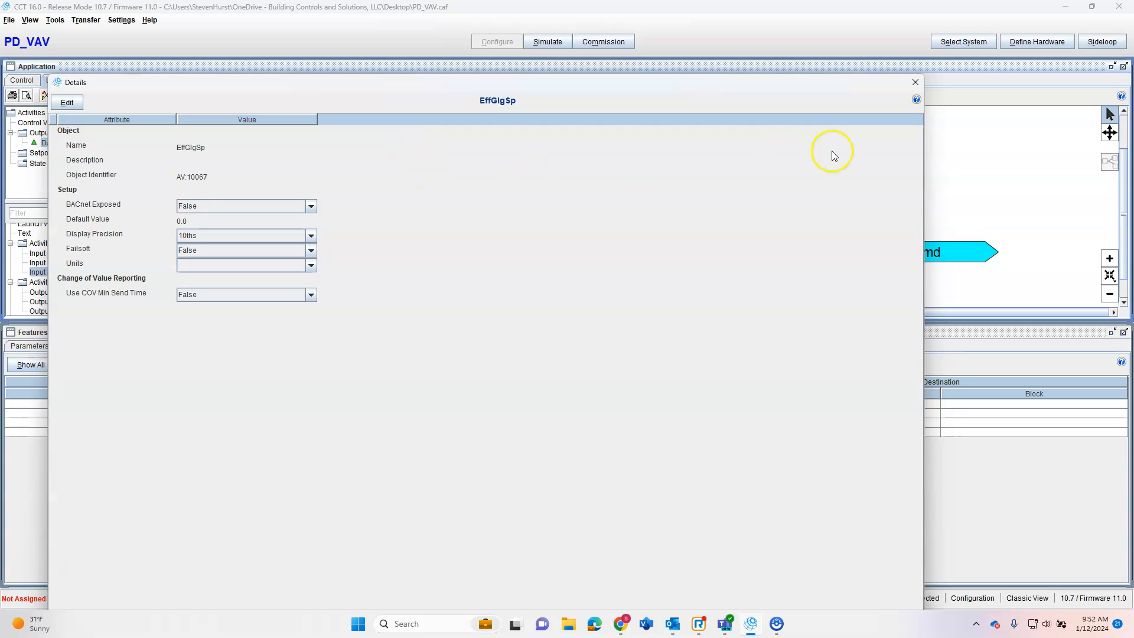
left_click(915, 81)
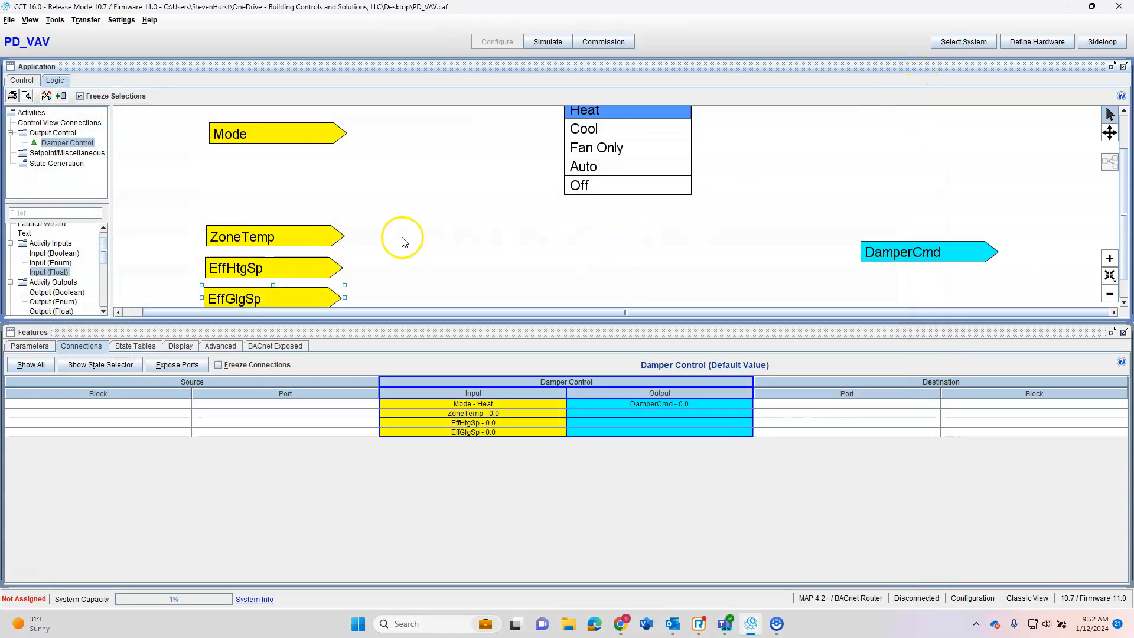
- Add a float activity input directly below EffGlgSp and name it MinGlg
scroll(402, 239, "down", 2)
scroll(401, 240, "down", 1)
left_click_drag(49, 272, 260, 270)
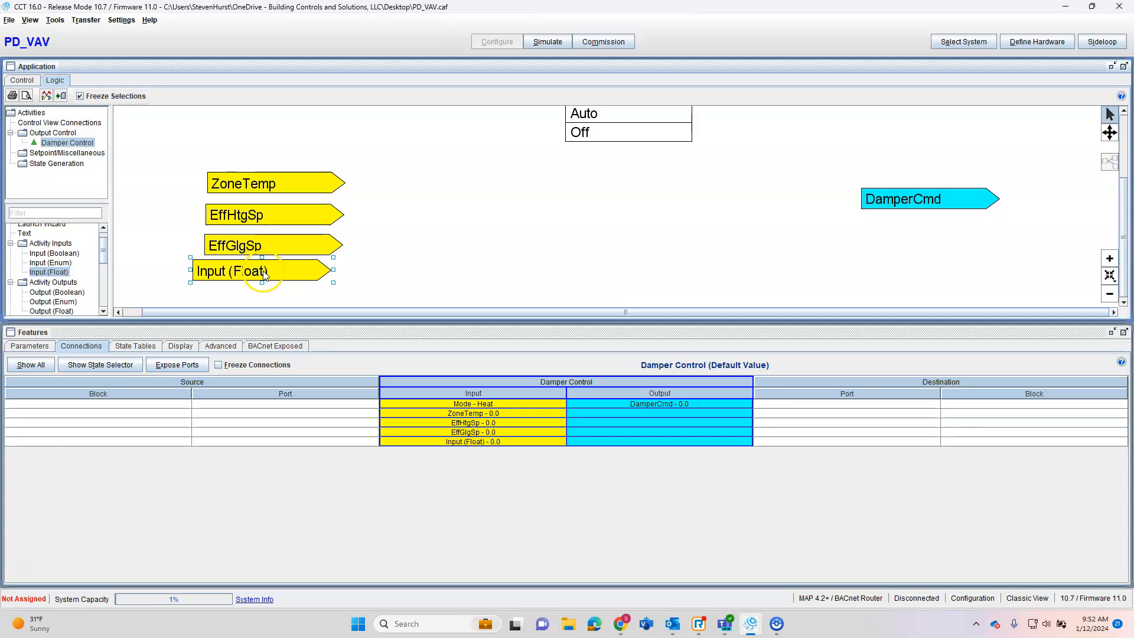
double_click(277, 274)
left_click(66, 103)
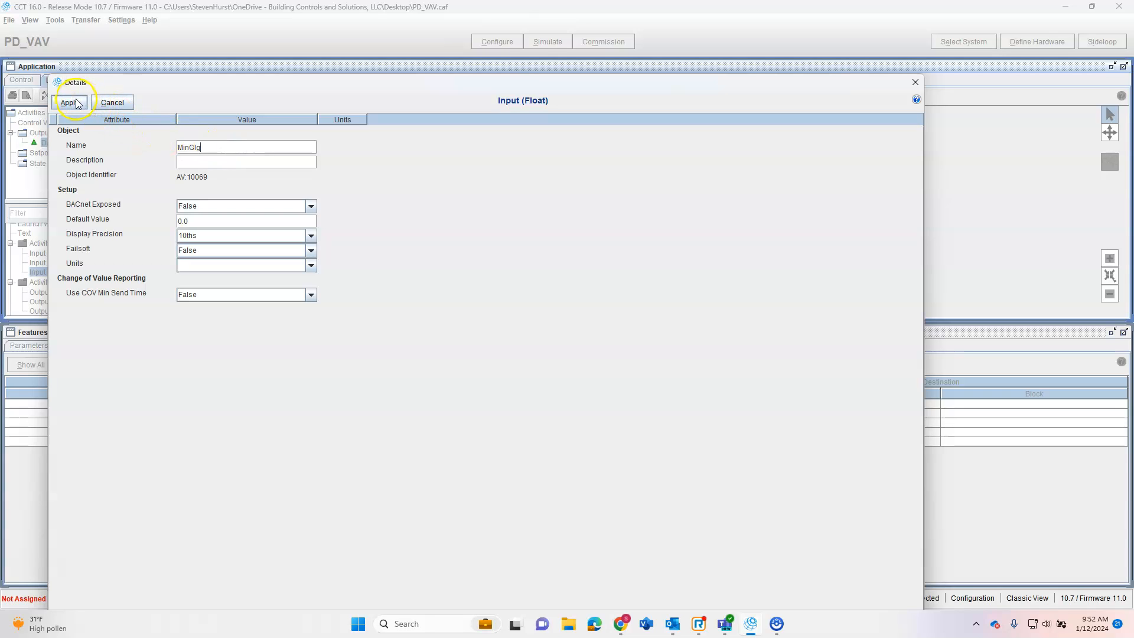
left_click(915, 83)
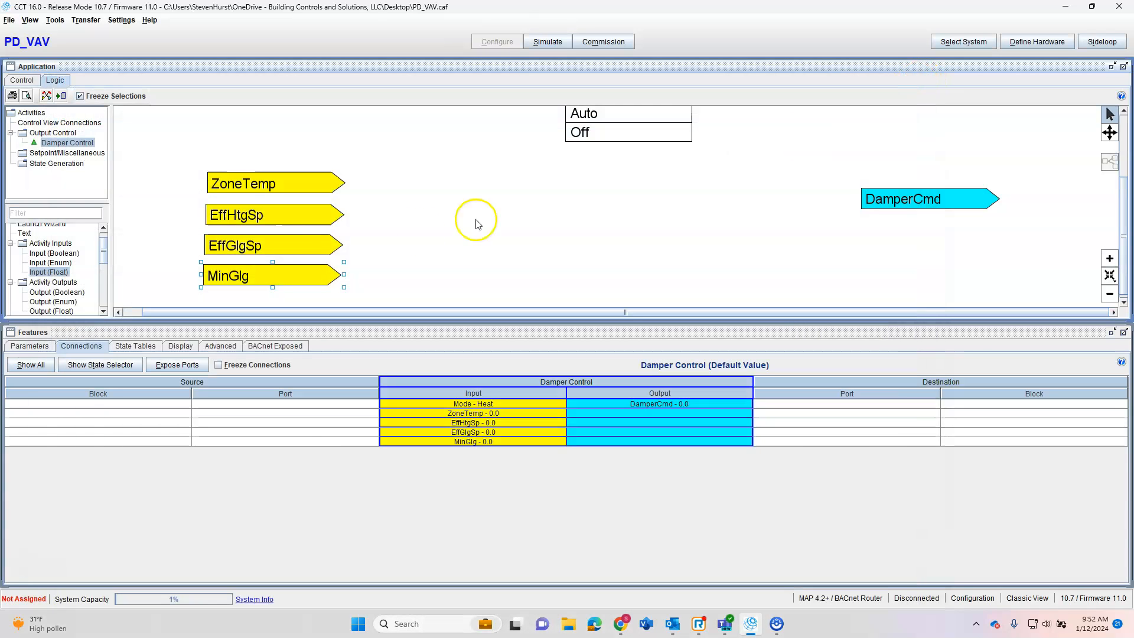
- Add a float activity input directly below MinGlg and name it MaxClg
left_click_drag(43, 272, 274, 298)
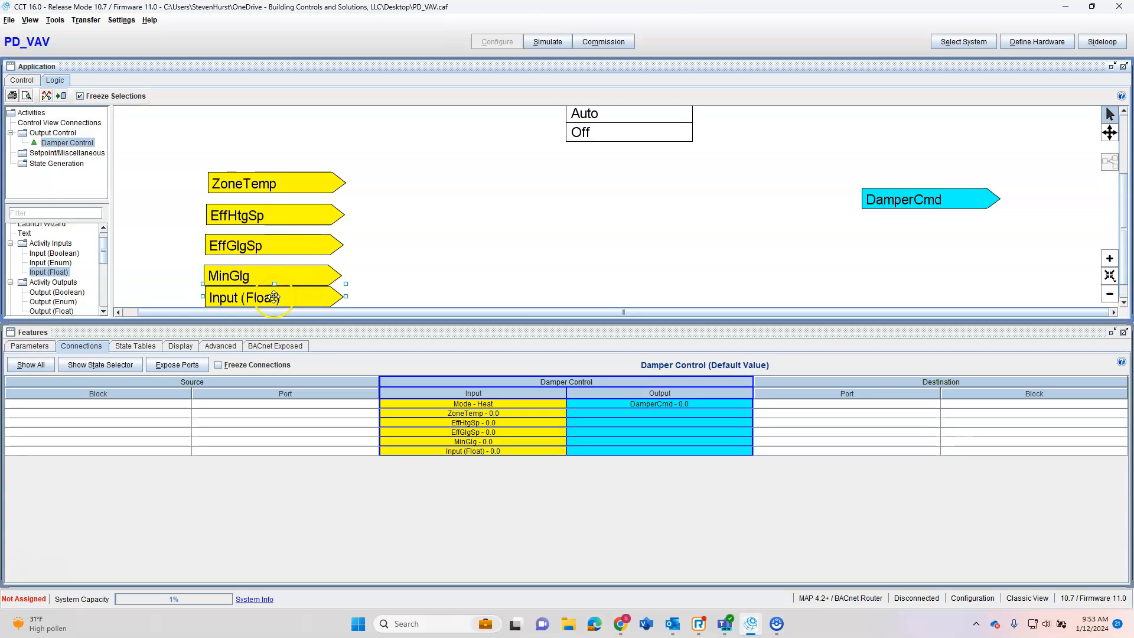
double_click(275, 303)
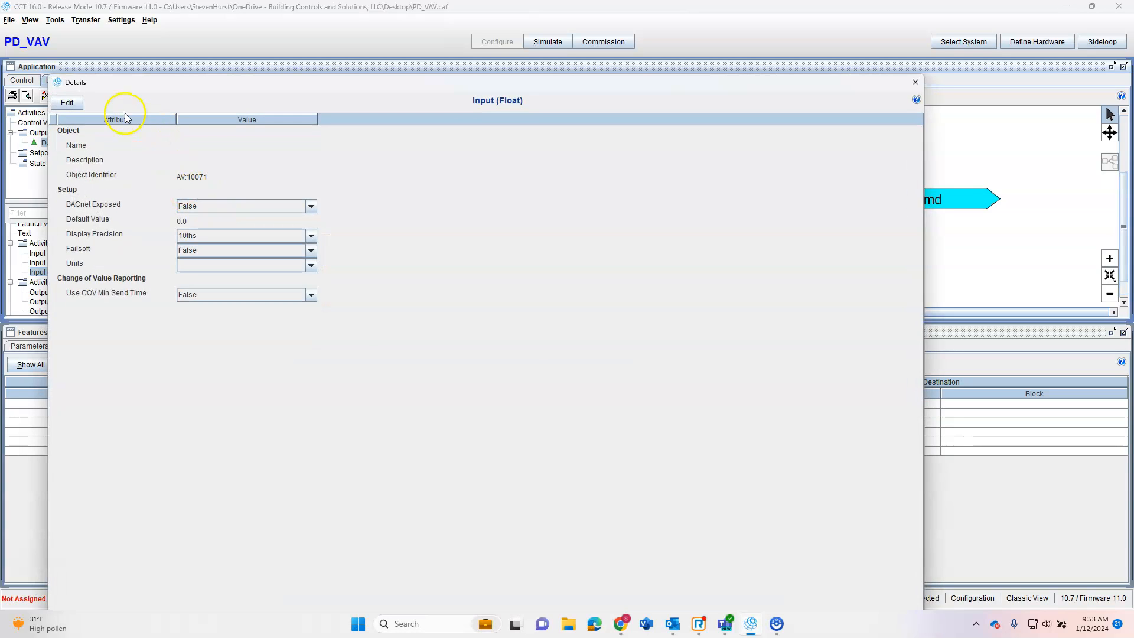
left_click(68, 101)
left_click(225, 150)
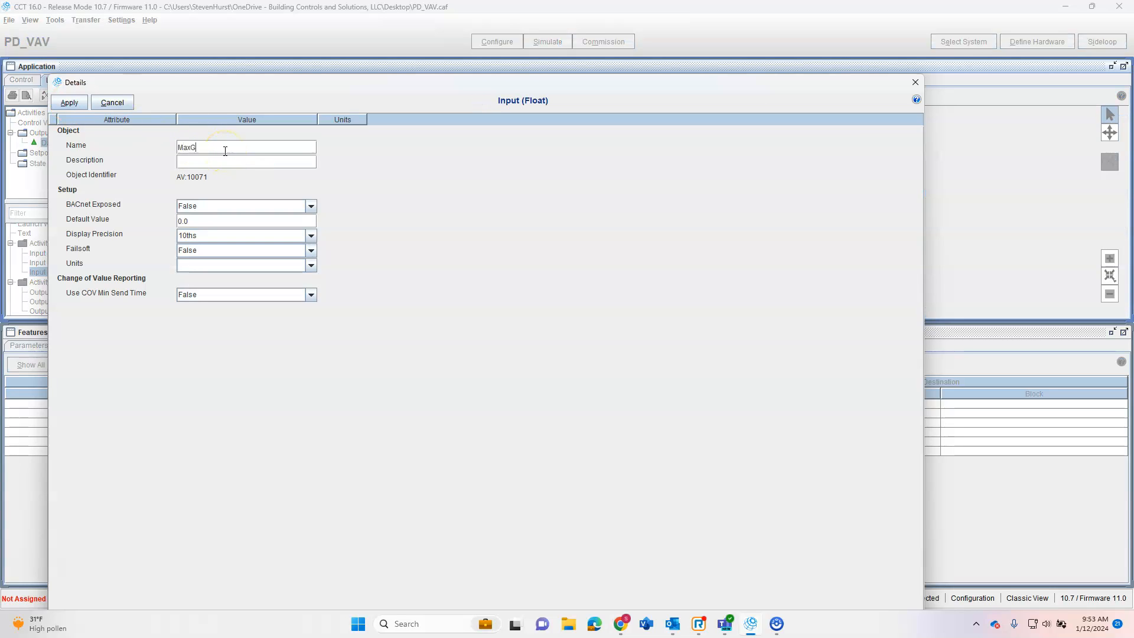
type("MaxC")
left_click(69, 103)
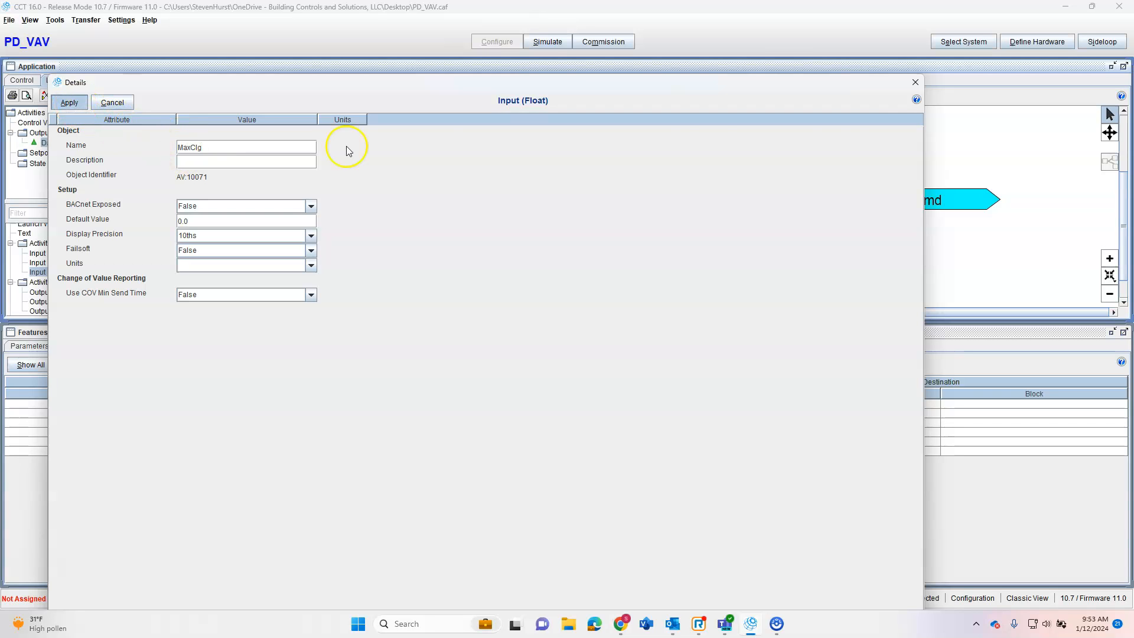
left_click(914, 84)
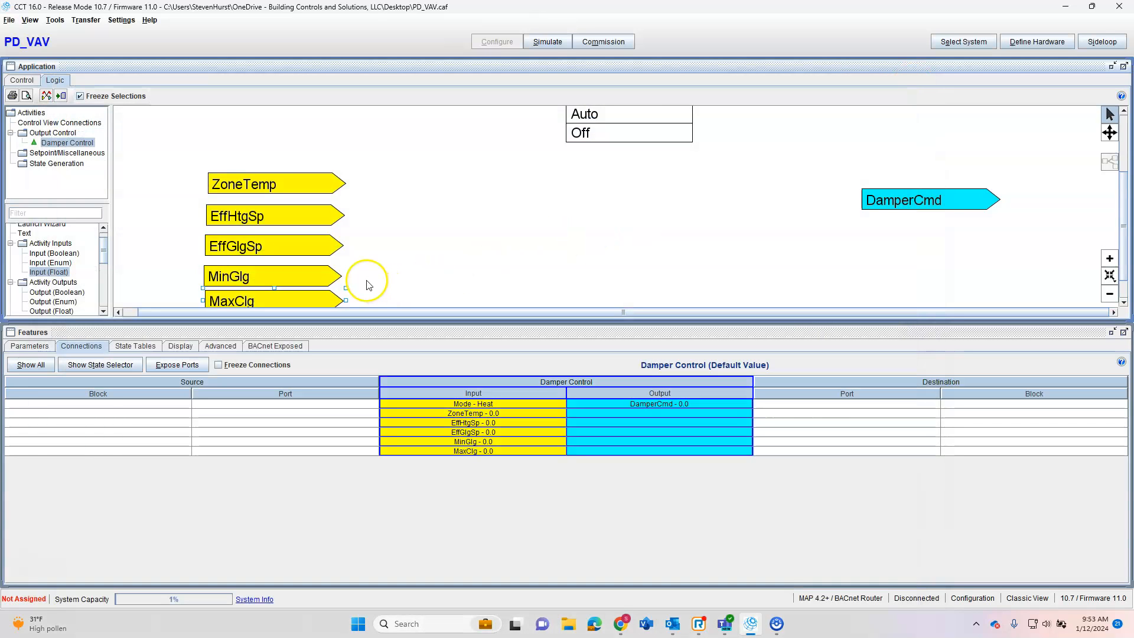
- Correct the name of the MinGlg input to MinClg
scroll(366, 284, "down", 2)
double_click(269, 241)
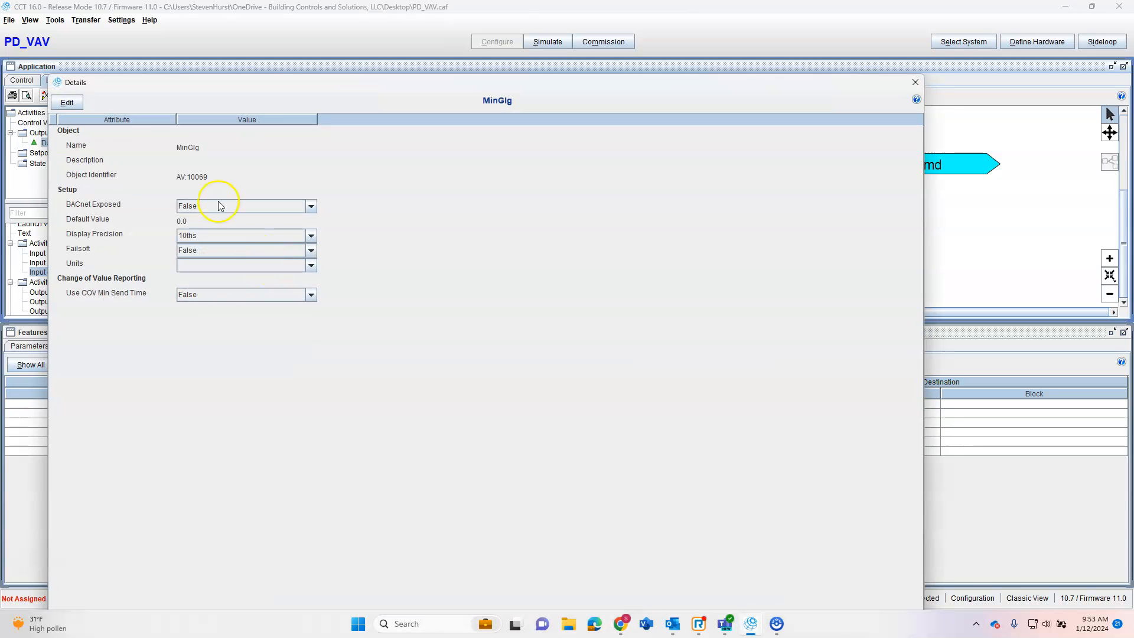
left_click(69, 102)
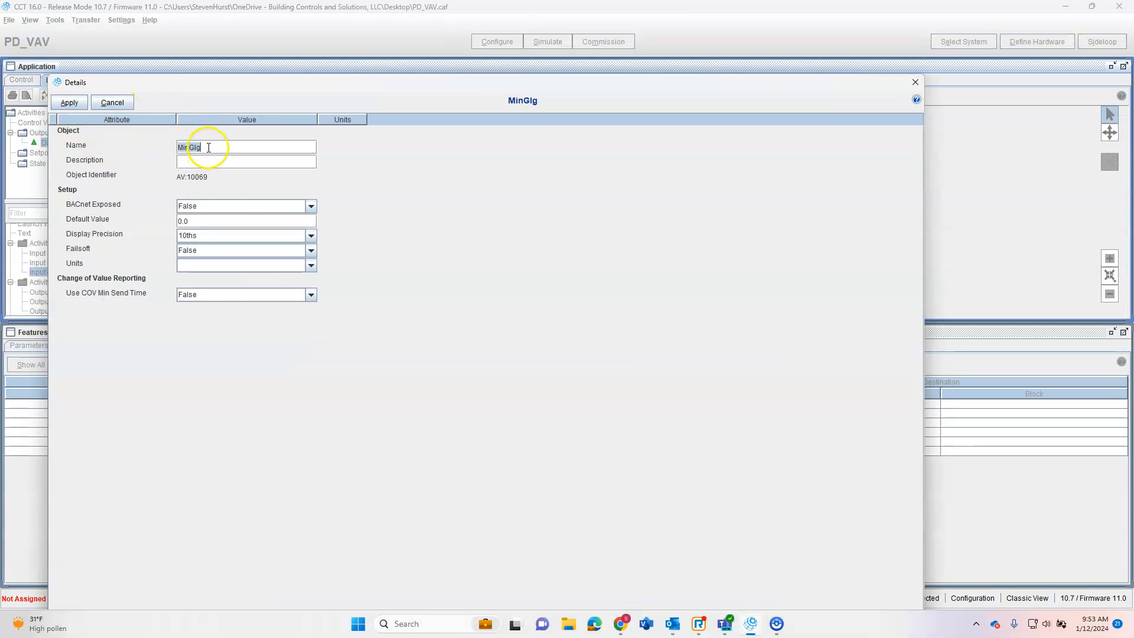
key("BackSpace")
key("BackSpace")
key("BackSpace")
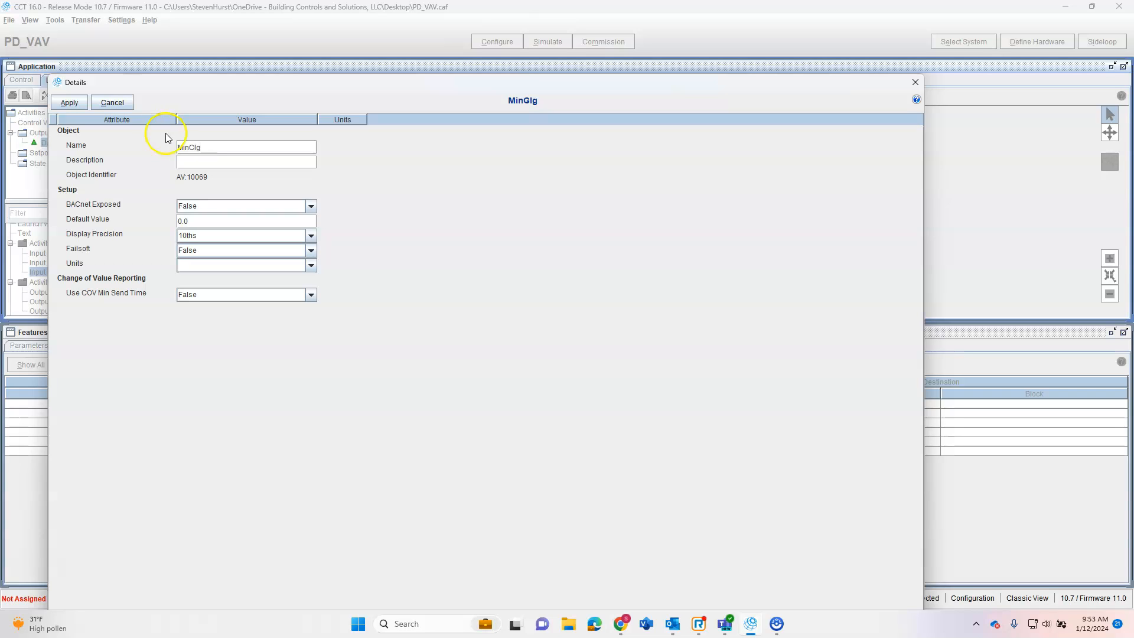
left_click(112, 102)
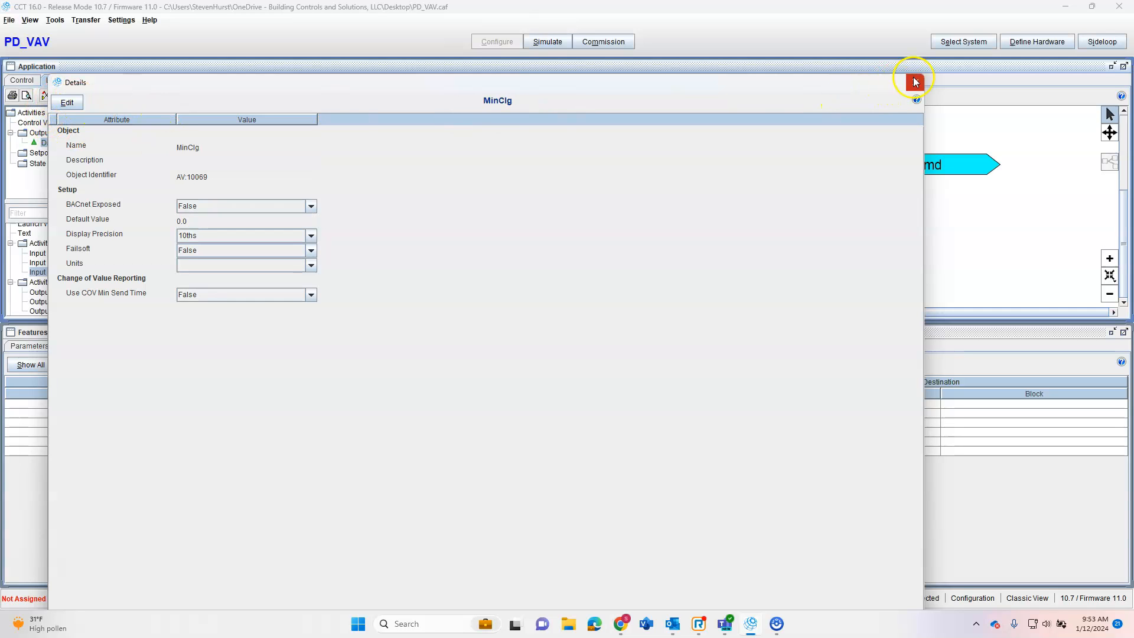
left_click(915, 83)
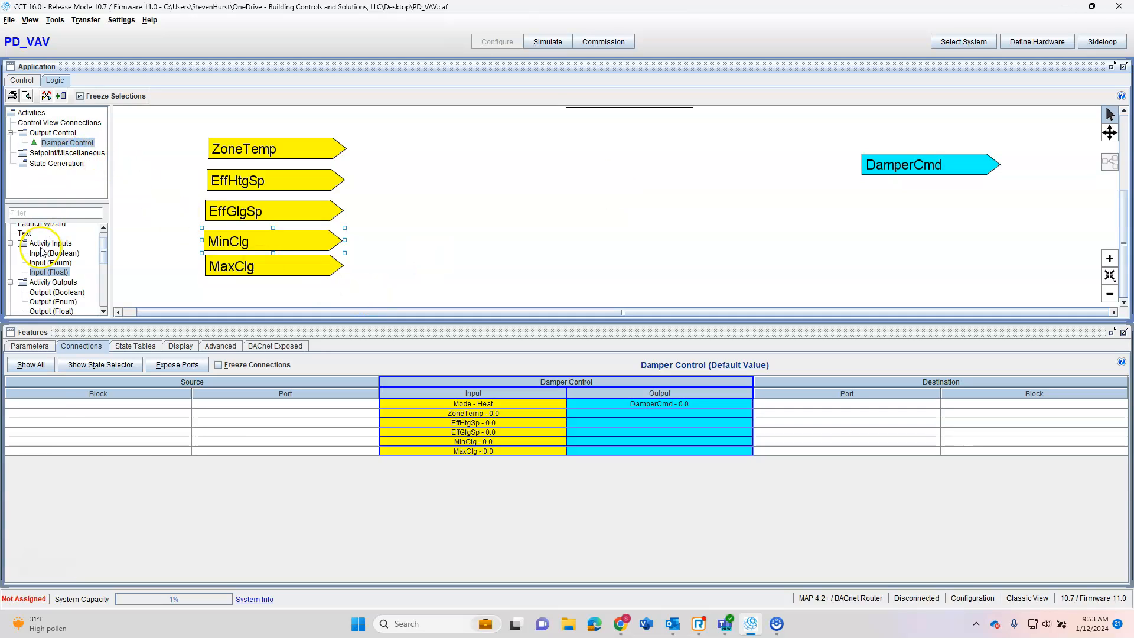
- Add a float activity input directly below MaxClg and name it MinHtg
left_click_drag(45, 273, 267, 287)
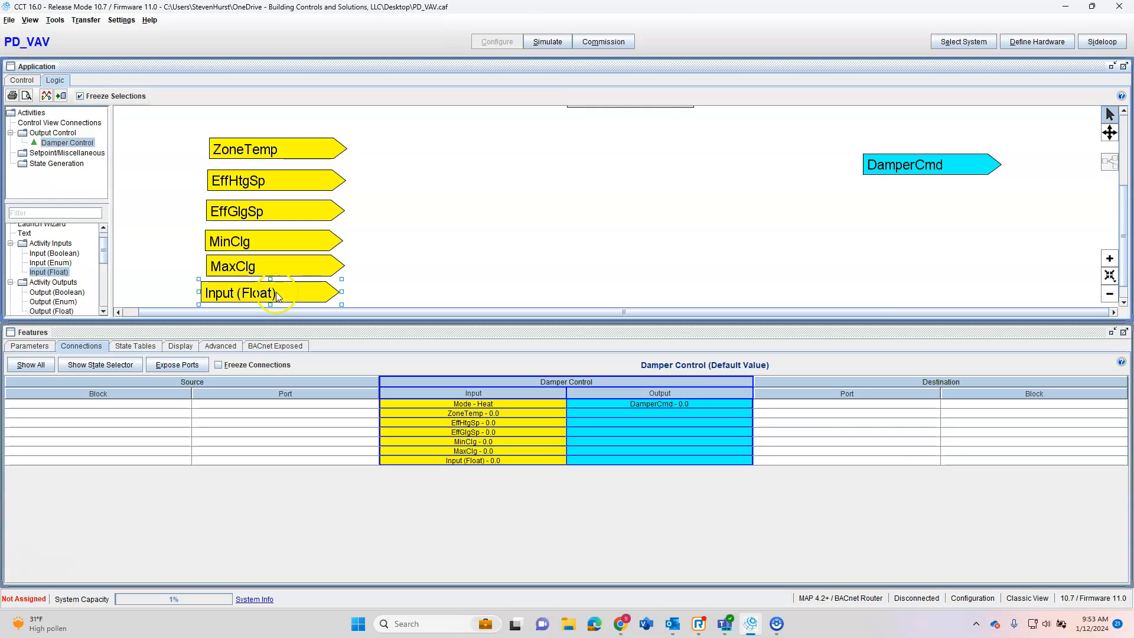
double_click(276, 295)
left_click(201, 151)
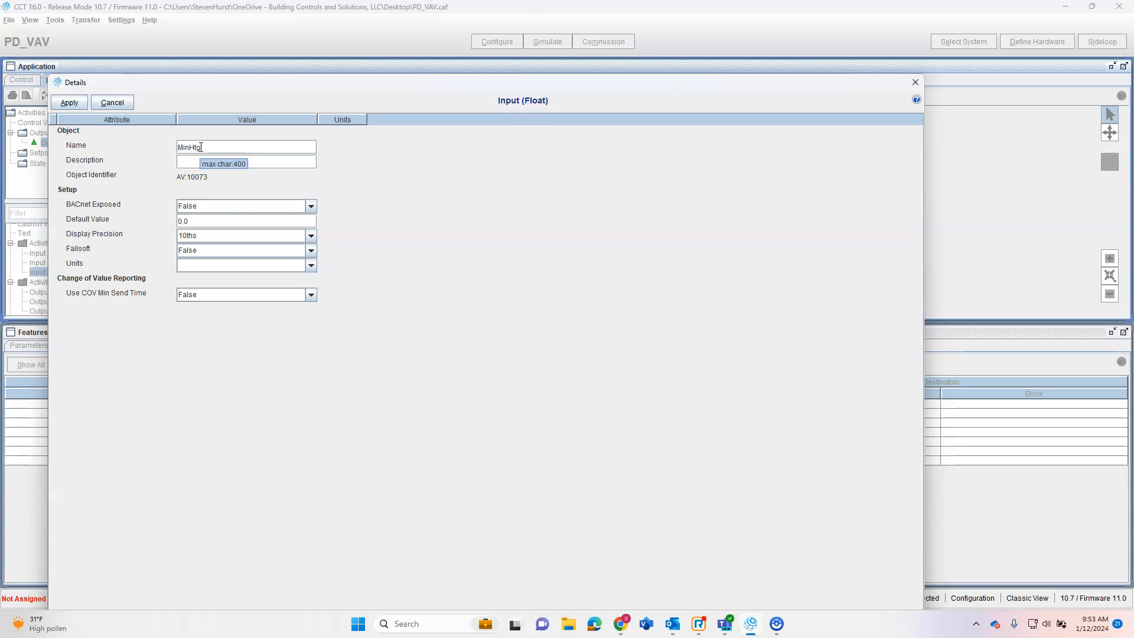
left_click(71, 104)
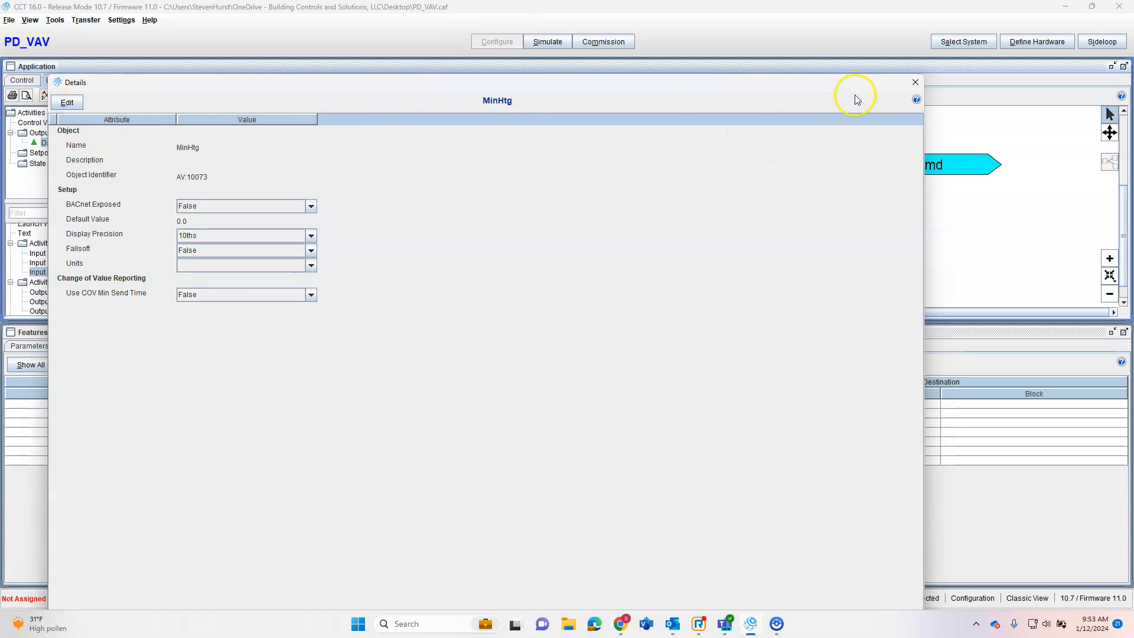
left_click(915, 82)
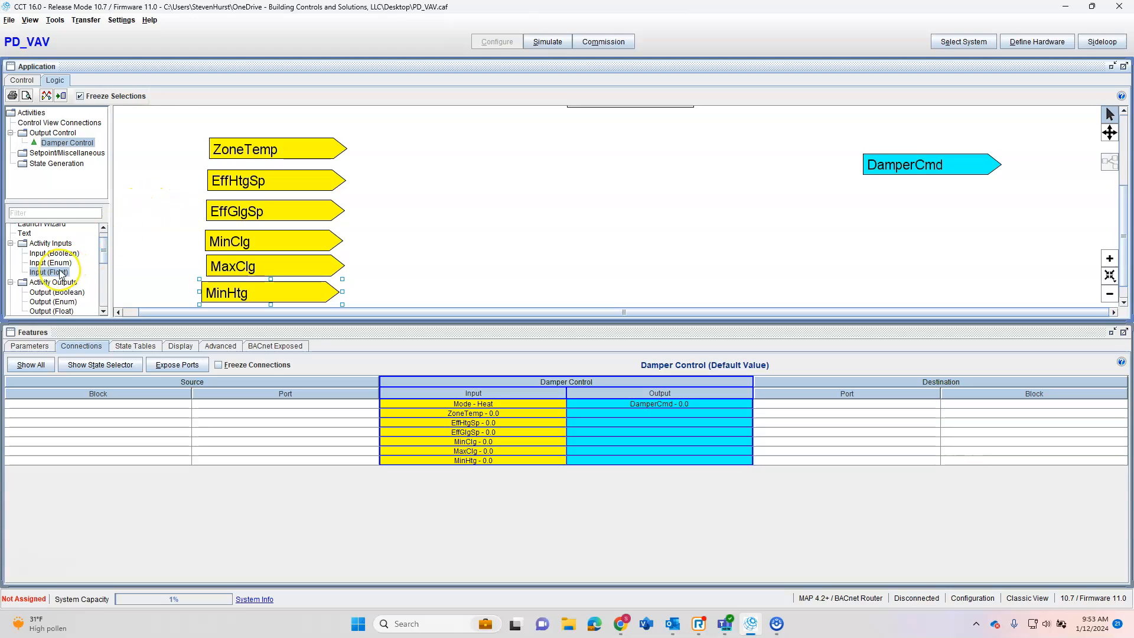
- Add a float activity input directly below MinHtg and name it MaxHtg
scroll(413, 265, "down", 2)
left_click_drag(76, 273, 268, 287)
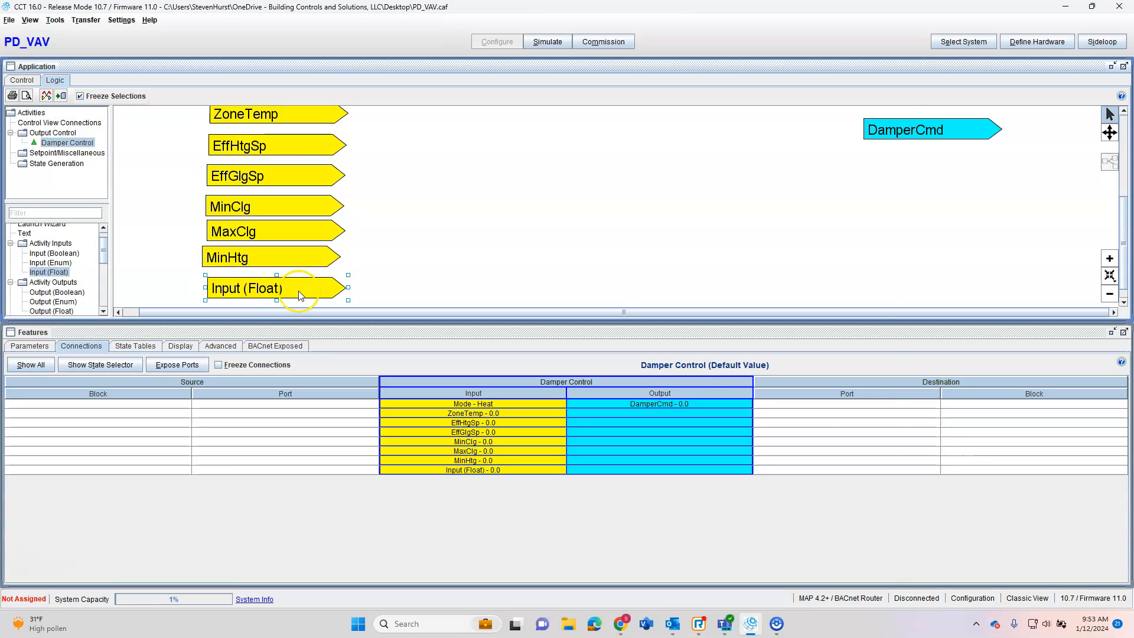
double_click(299, 294)
left_click(67, 103)
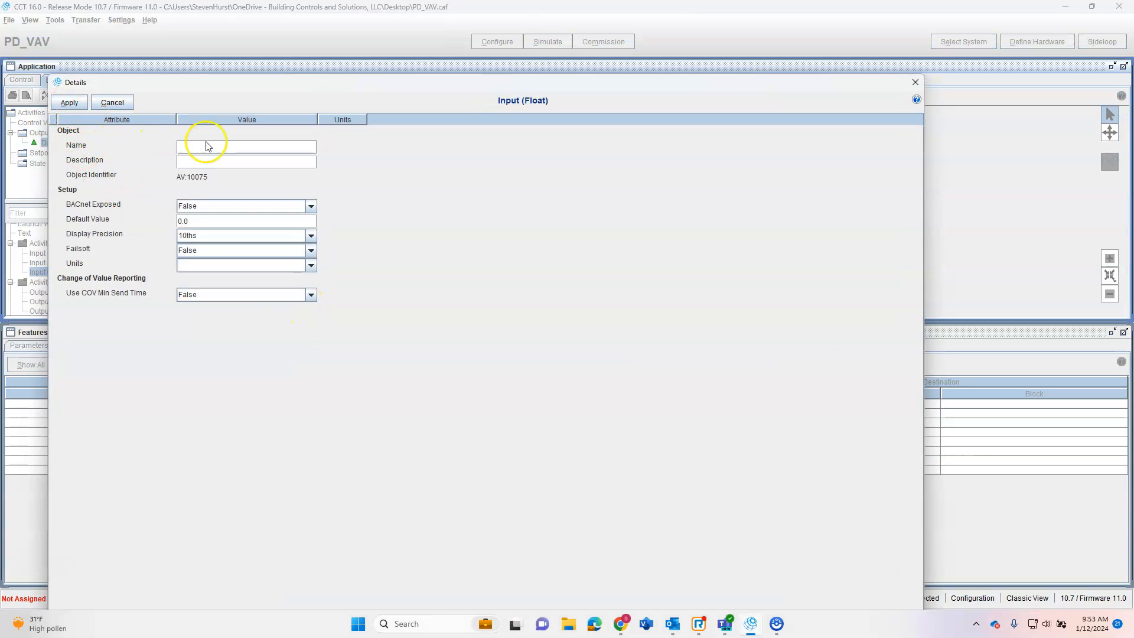
type("MaxHtg")
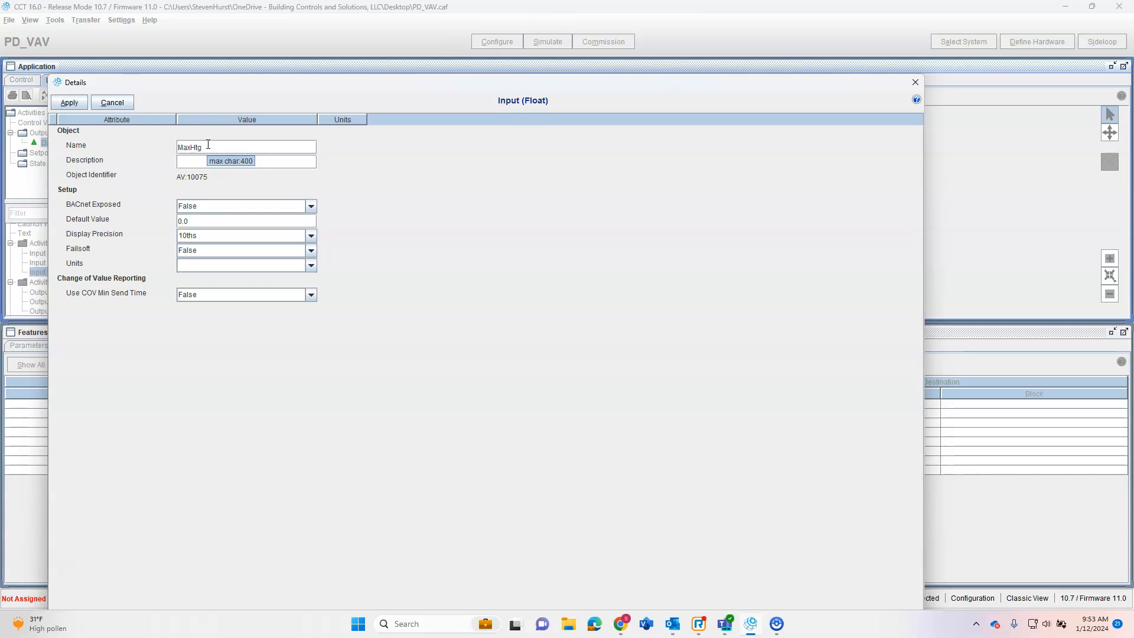
left_click(69, 102)
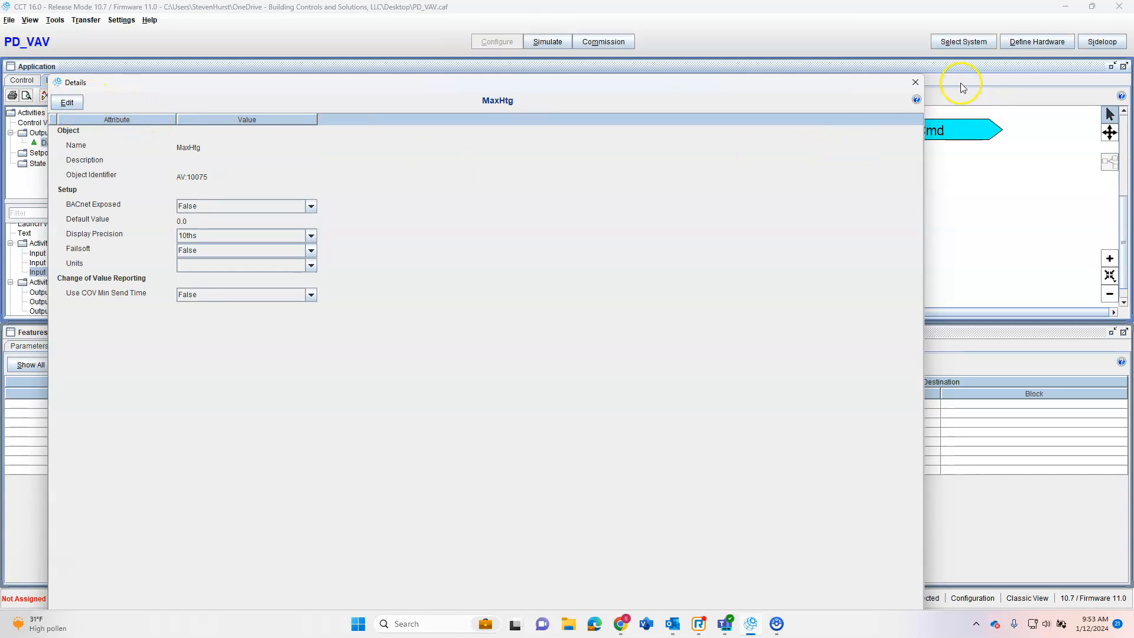
left_click(915, 82)
- Find the PID blocks in the palette, place a PID Pre-Processor beside the activity inputs for the Heat state, and check its details
scroll(525, 214, "up", 1)
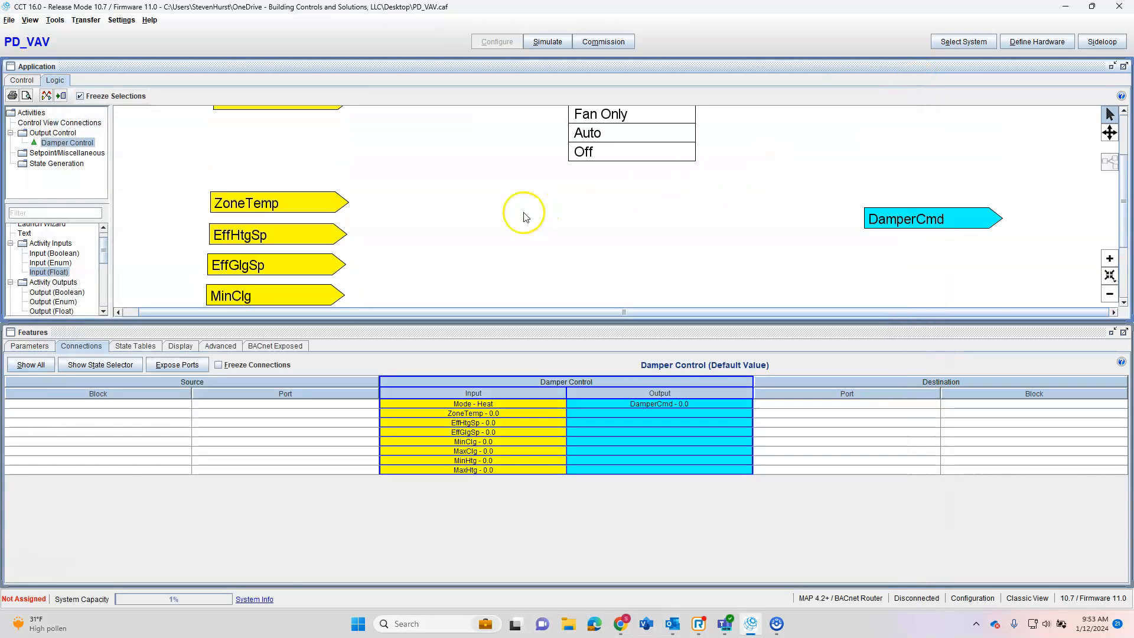
scroll(463, 223, "up", 2)
scroll(390, 207, "down", 4)
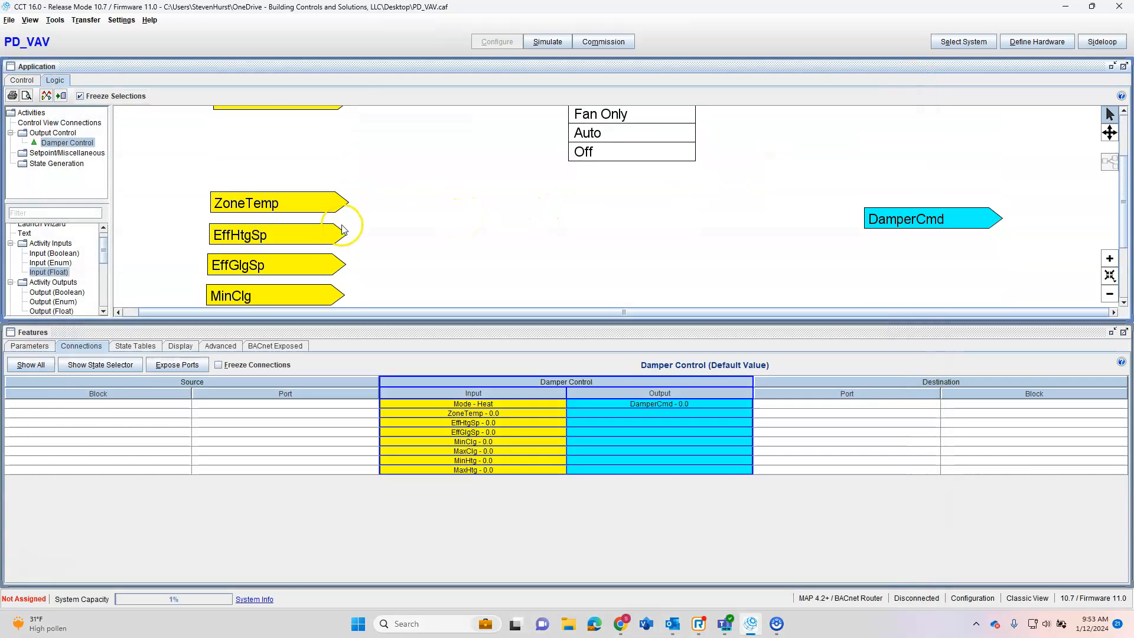
scroll(436, 275, "up", 3)
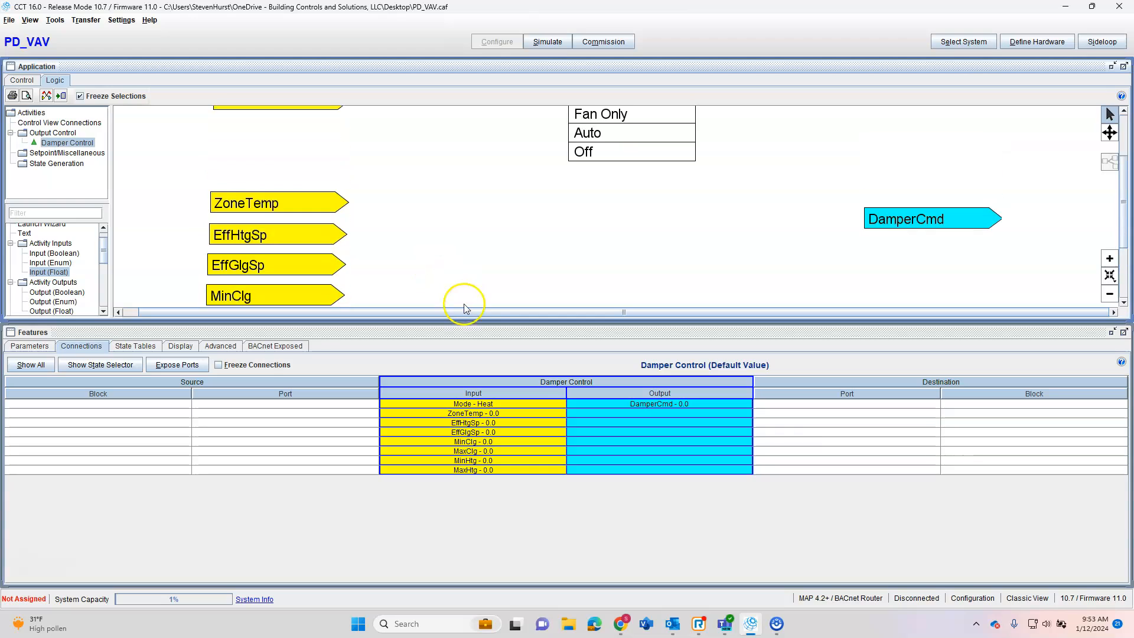
left_click(59, 212)
type("pig")
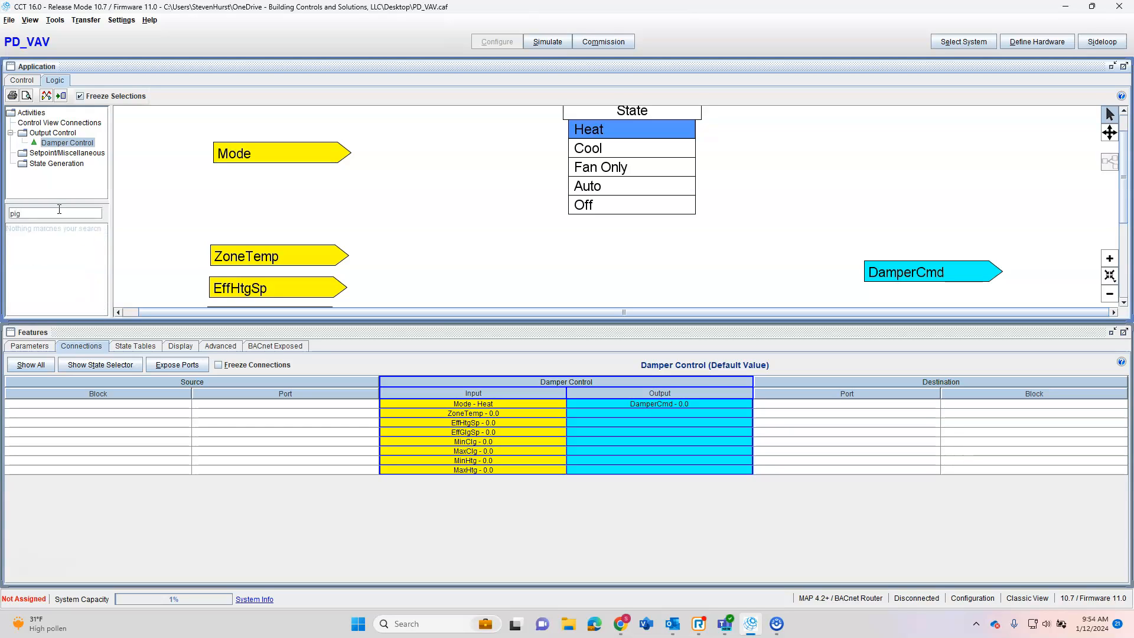
key("BackSpace")
type("d")
left_click_drag(56, 249, 528, 274)
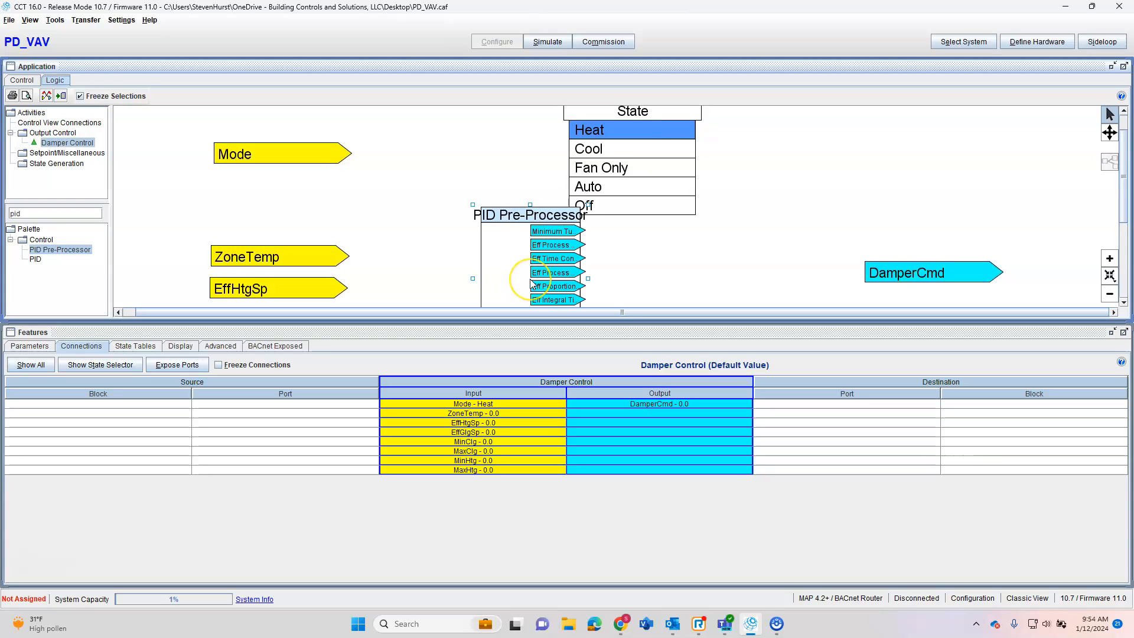
scroll(507, 224, "down", 3)
left_click_drag(504, 209, 496, 286)
left_click(673, 222)
double_click(490, 236)
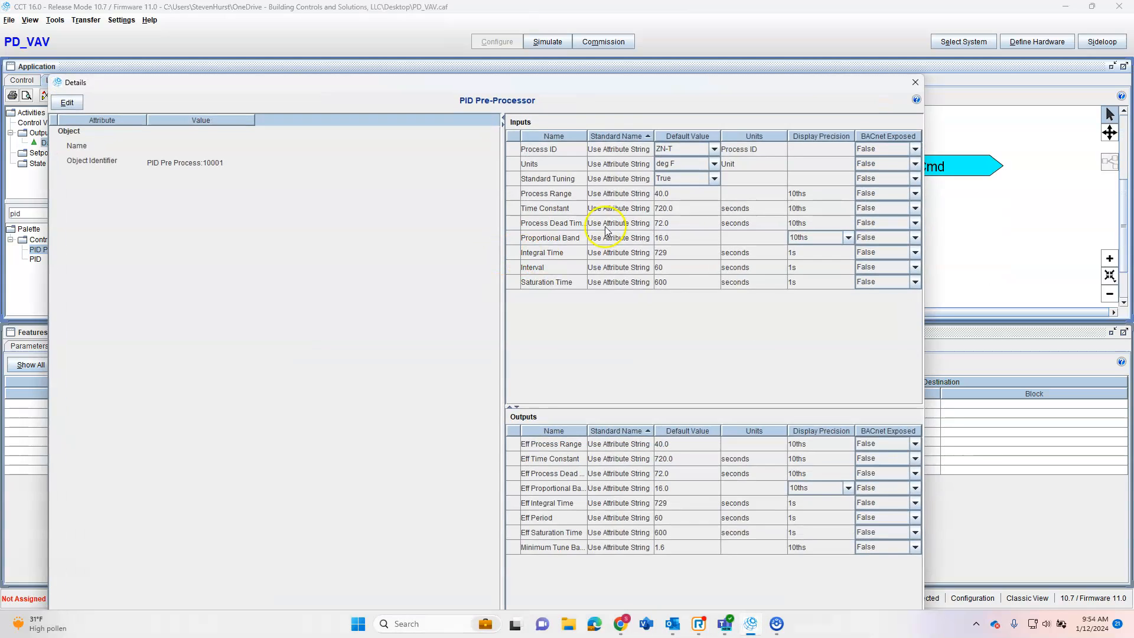
left_click(915, 82)
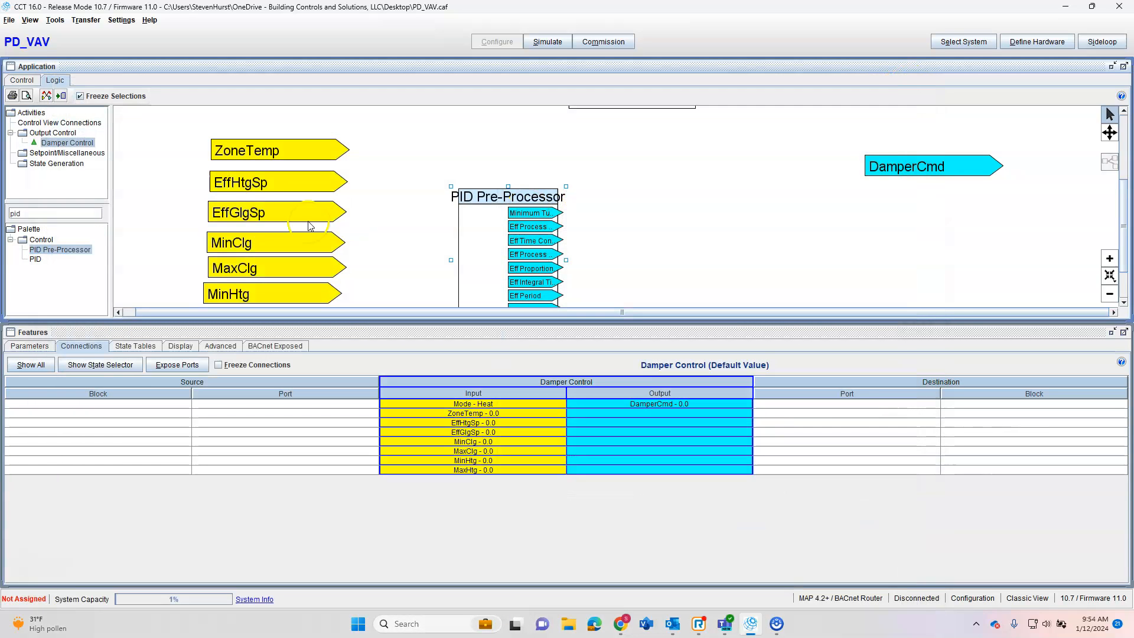
- Place a PID block beside the PID Pre-Processor and connect EffHtgSp to its Setpoint and ZoneTemp to its Process Variable
left_click(36, 260)
left_click_drag(37, 264, 681, 219)
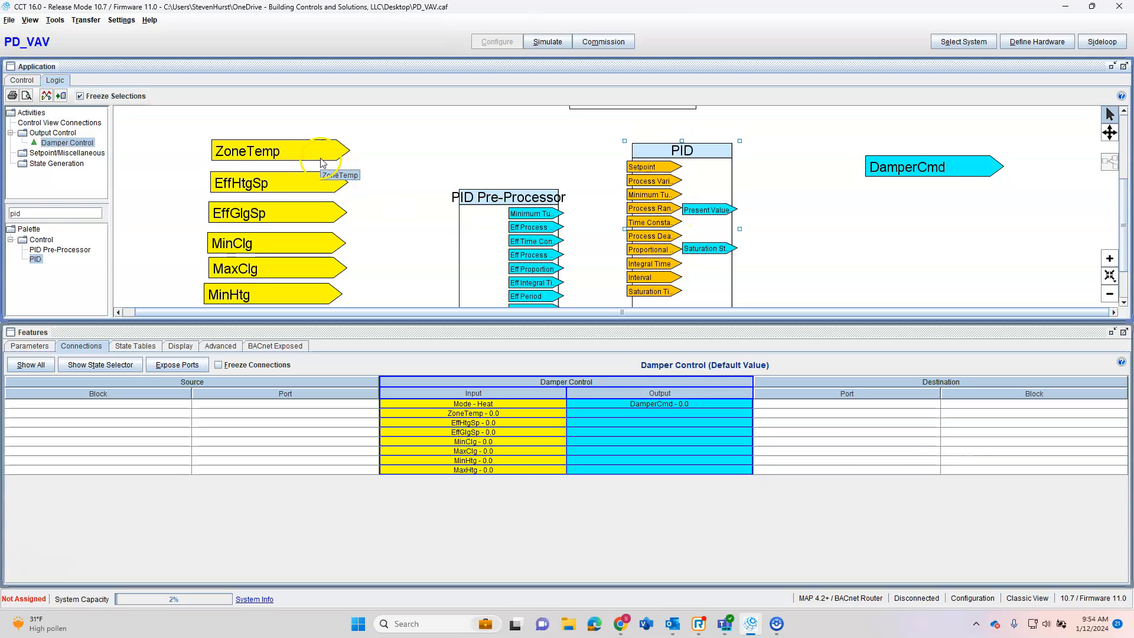
scroll(615, 183, "up", 3)
scroll(611, 146, "up", 1)
scroll(611, 146, "down", 3)
left_click_drag(336, 217, 644, 203)
left_click_drag(323, 191, 680, 238)
- Connect all eight PID Pre-Processor outputs to the matching tuning inputs of the PID block, with Eff Period feeding Interval
left_click_drag(544, 250, 633, 268)
left_click_drag(558, 276, 620, 291)
scroll(768, 266, "down", 2)
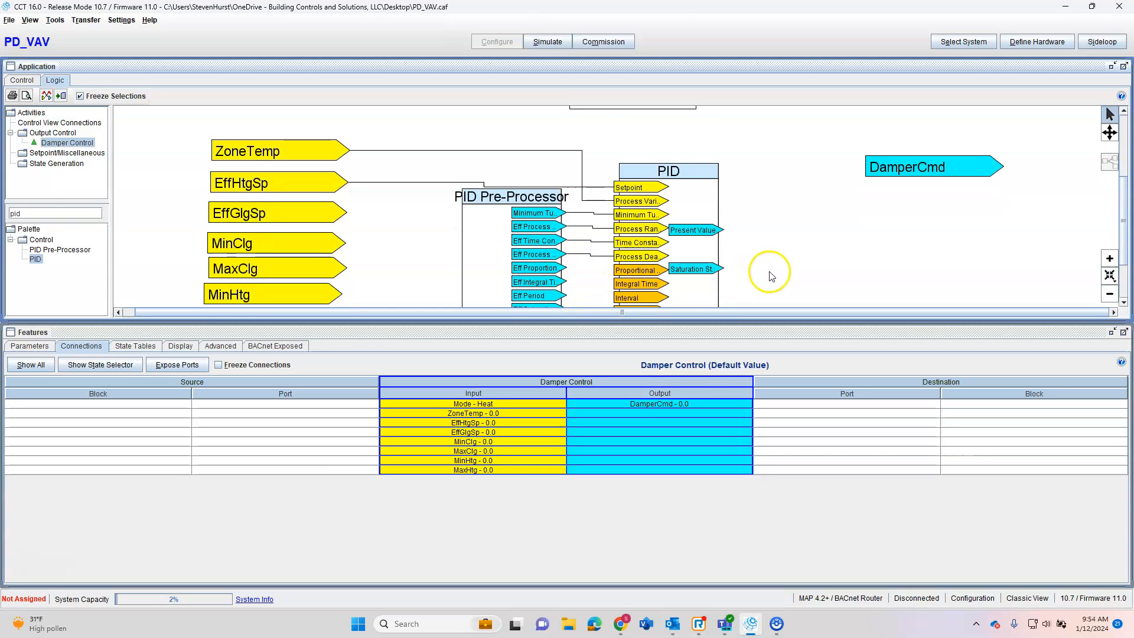
left_click_drag(562, 197, 617, 240)
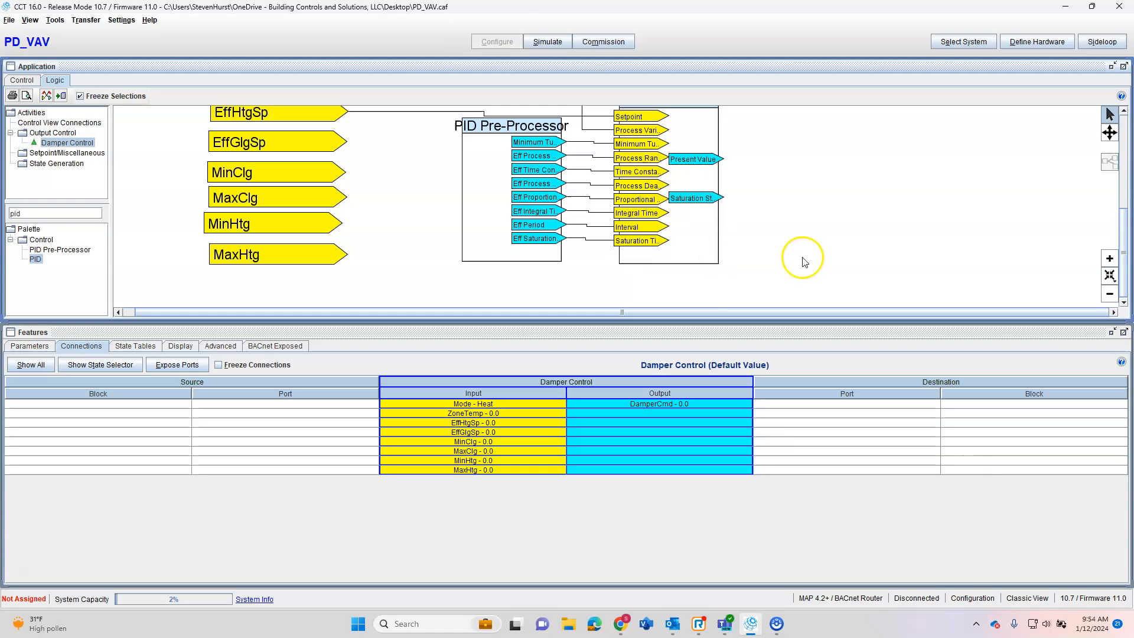
- Set the PID block's Direct Acting default value to False and apply the change
scroll(792, 255, "up", 2)
right_click(692, 199)
left_click(766, 165)
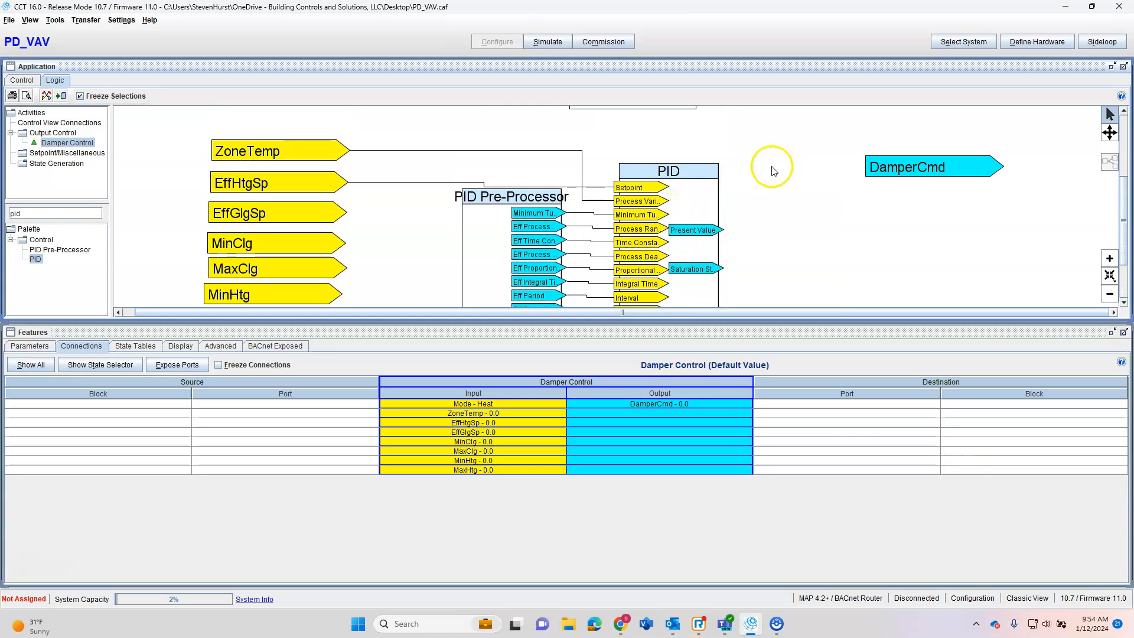
double_click(688, 203)
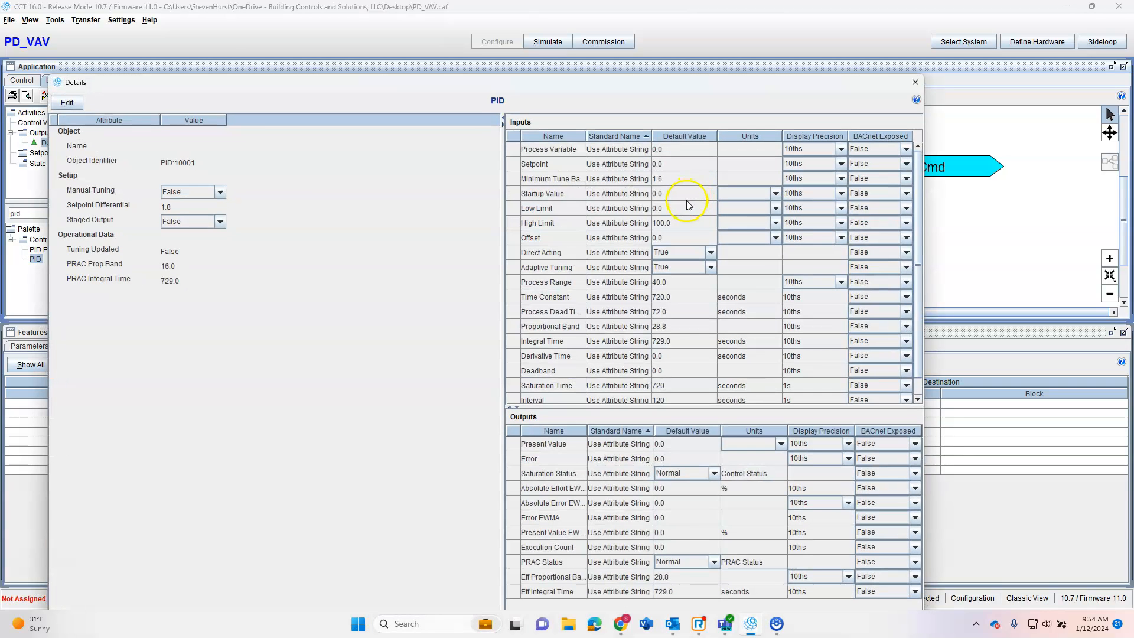
left_click(63, 104)
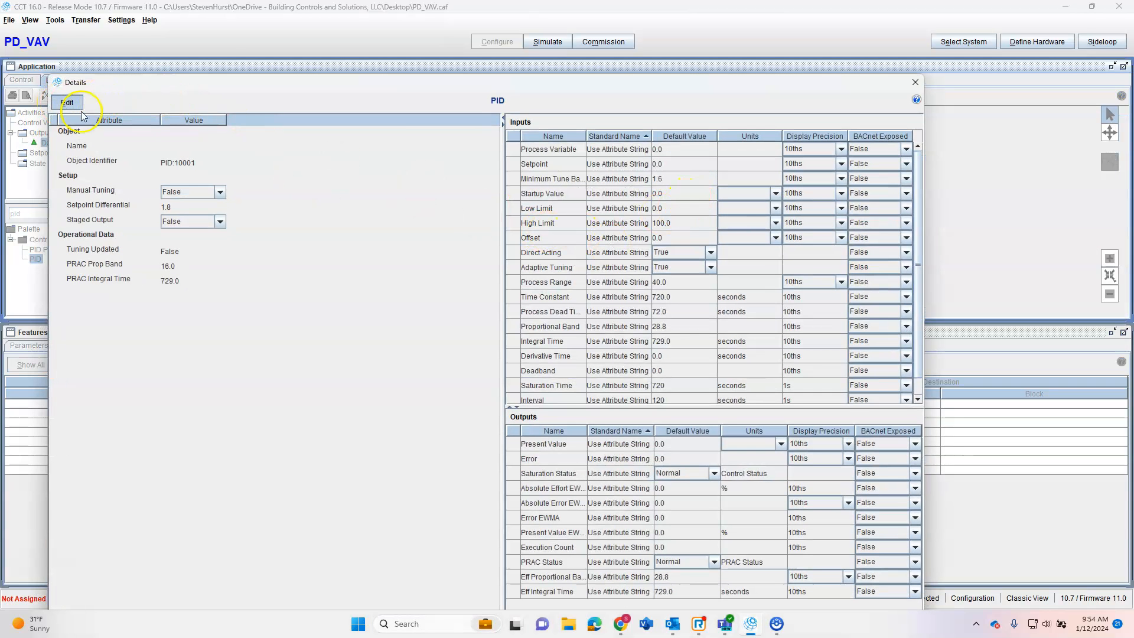
left_click(711, 252)
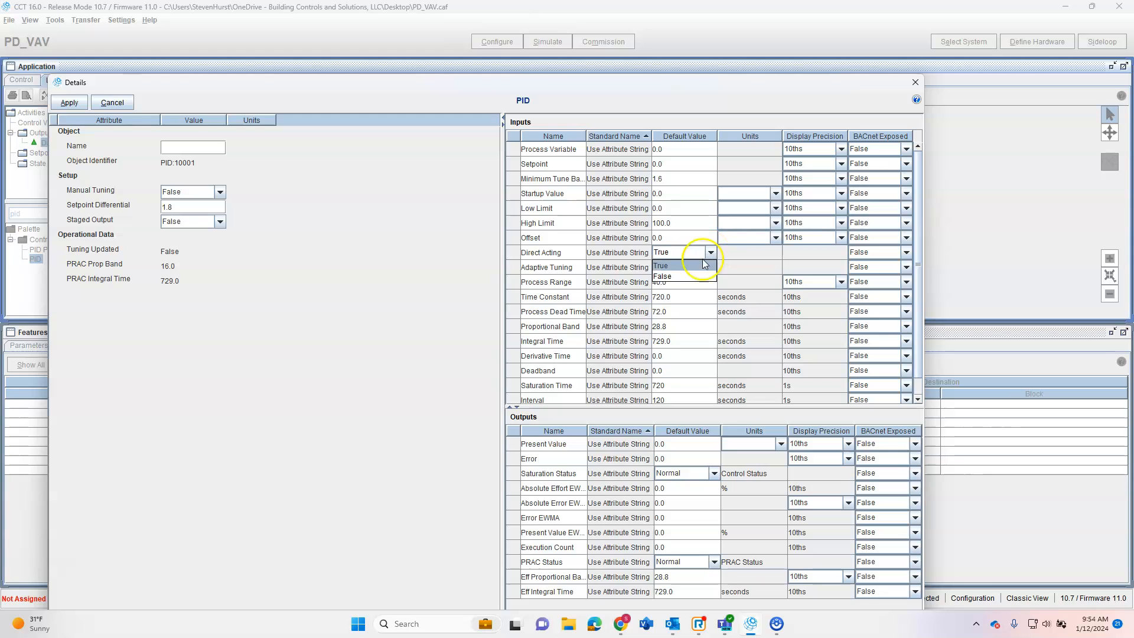
left_click(695, 277)
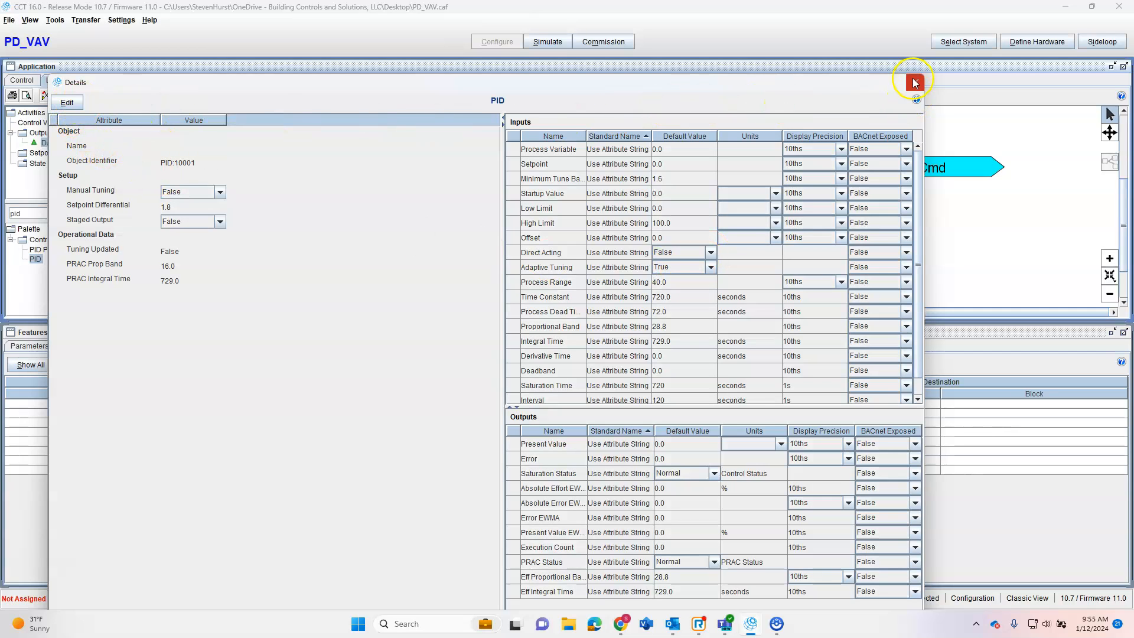
left_click(915, 83)
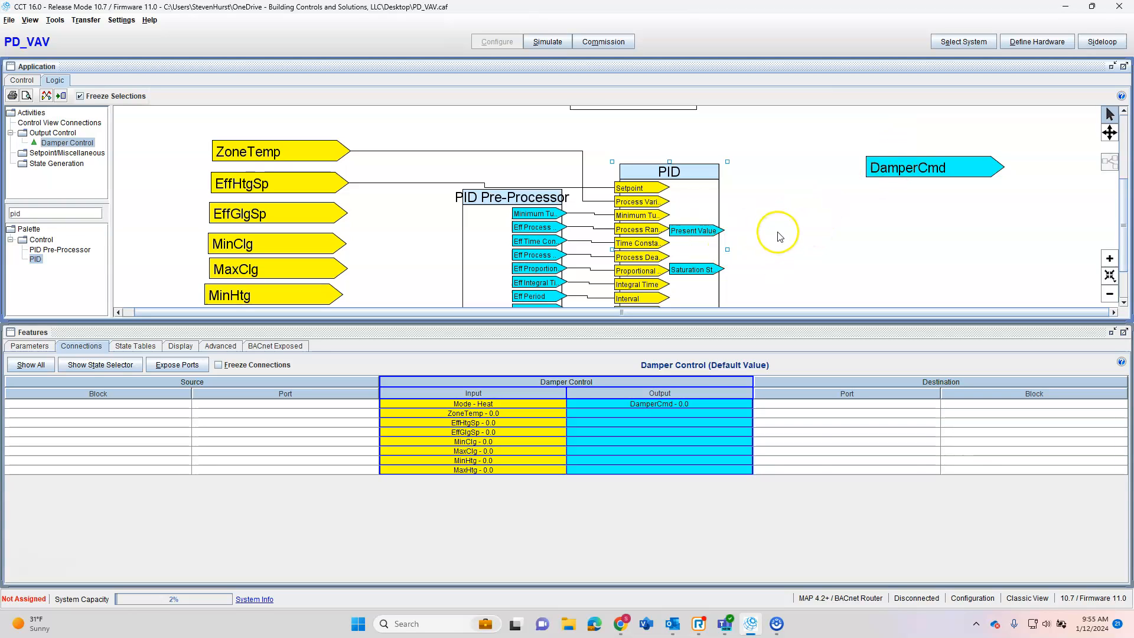
- Expose the High Limit and Low Limit input ports on the PID block
right_click(685, 206)
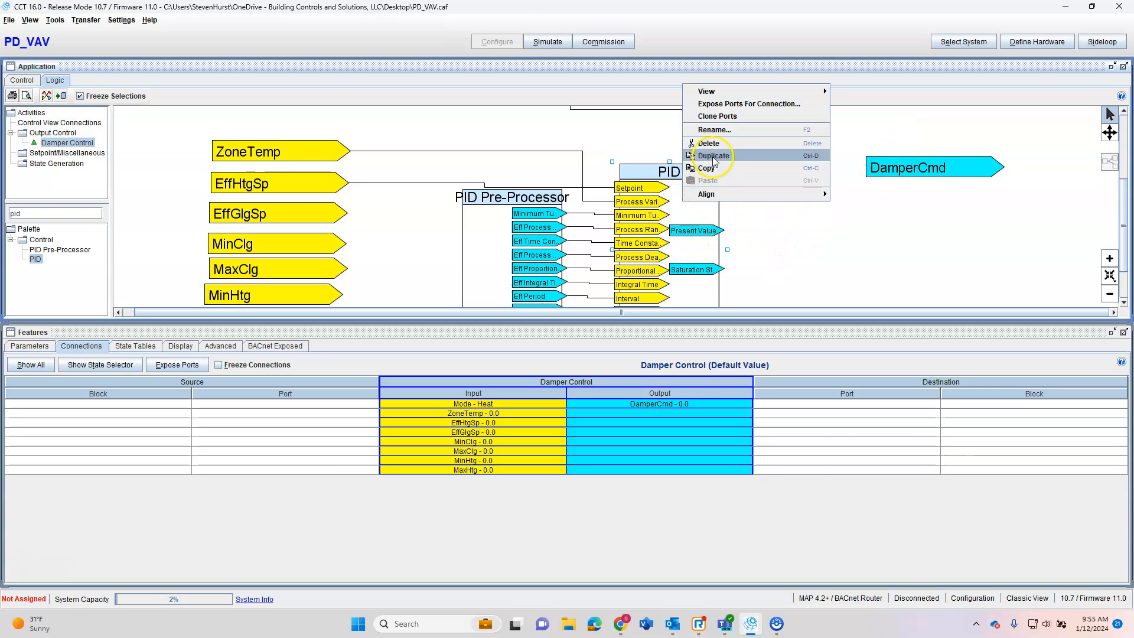
left_click(743, 111)
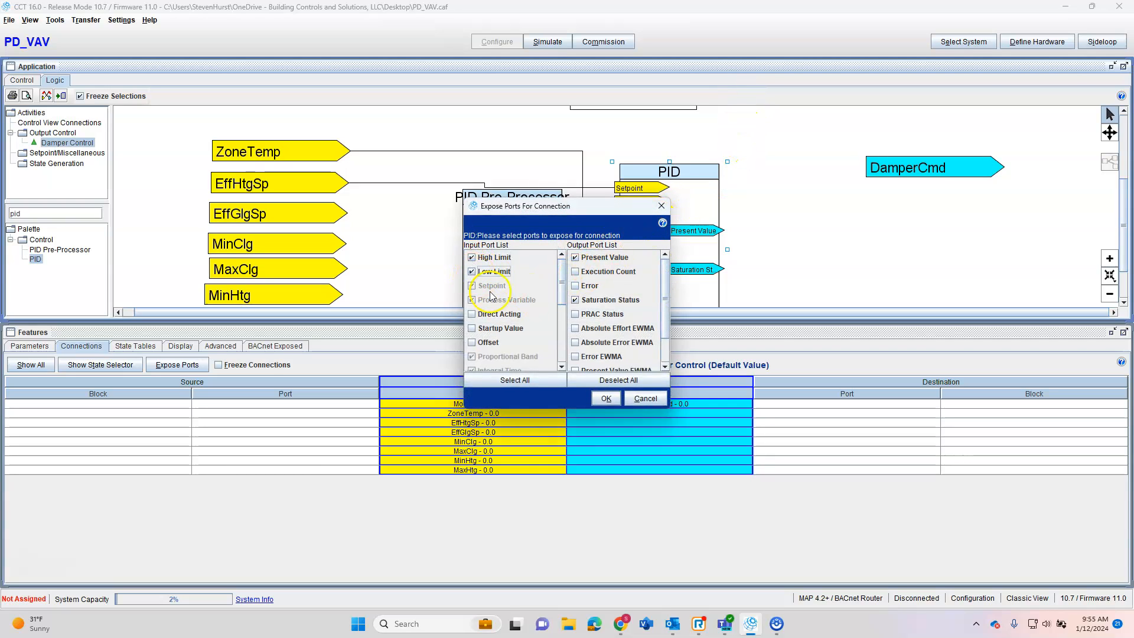
left_click(606, 399)
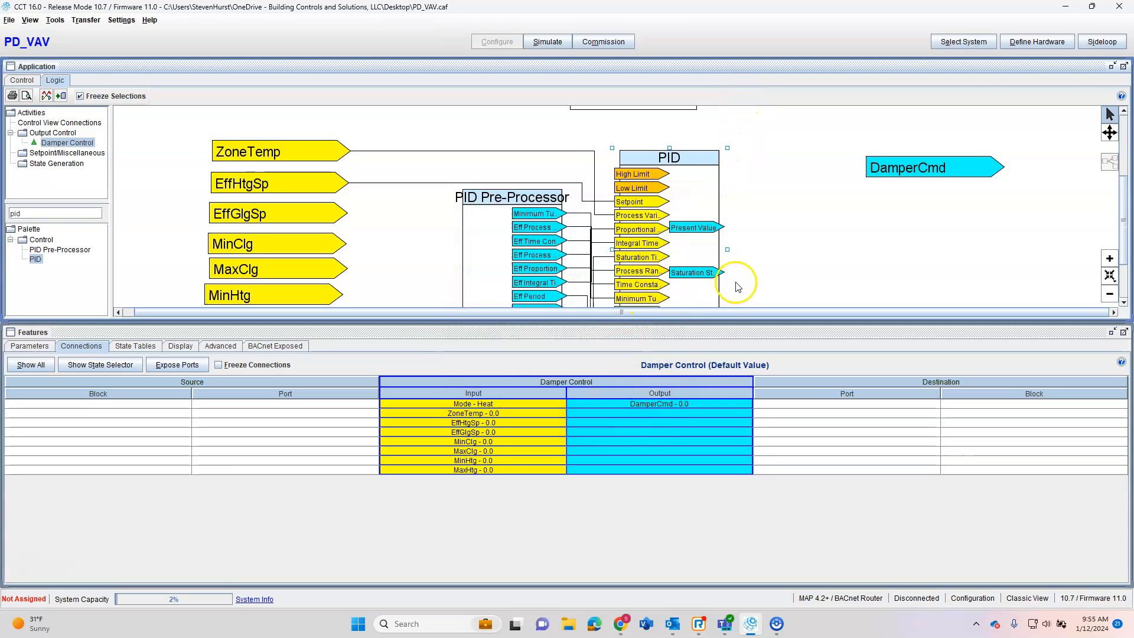
- Connect MaxHtg to the PID's High Limit and MinHtg to its Low Limit
scroll(472, 287, "down", 1)
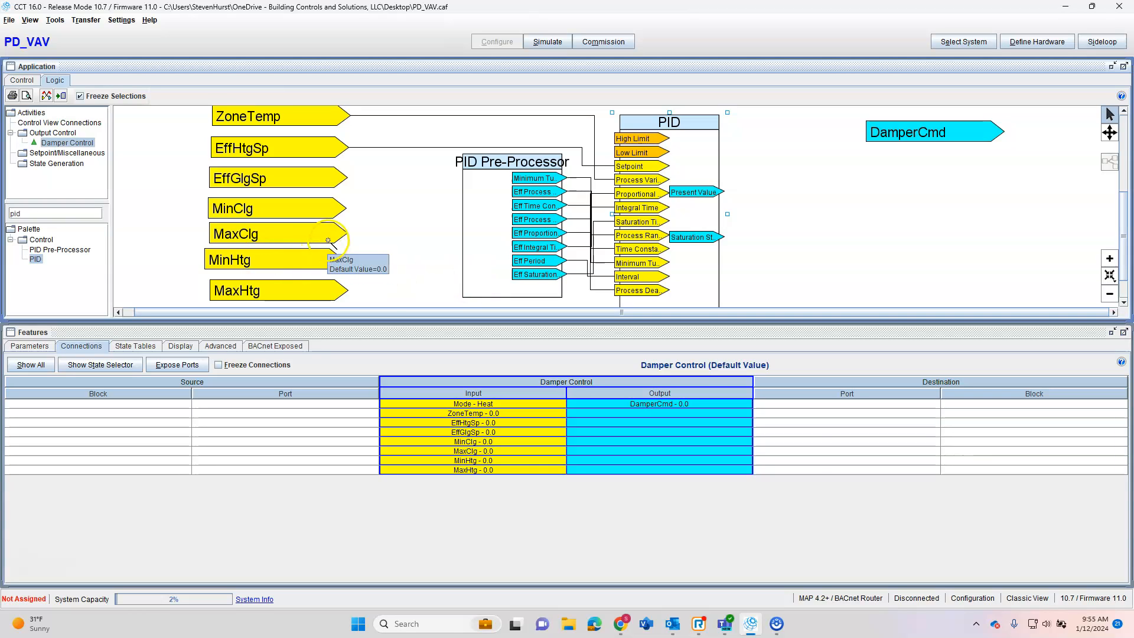
left_click_drag(332, 291, 628, 139)
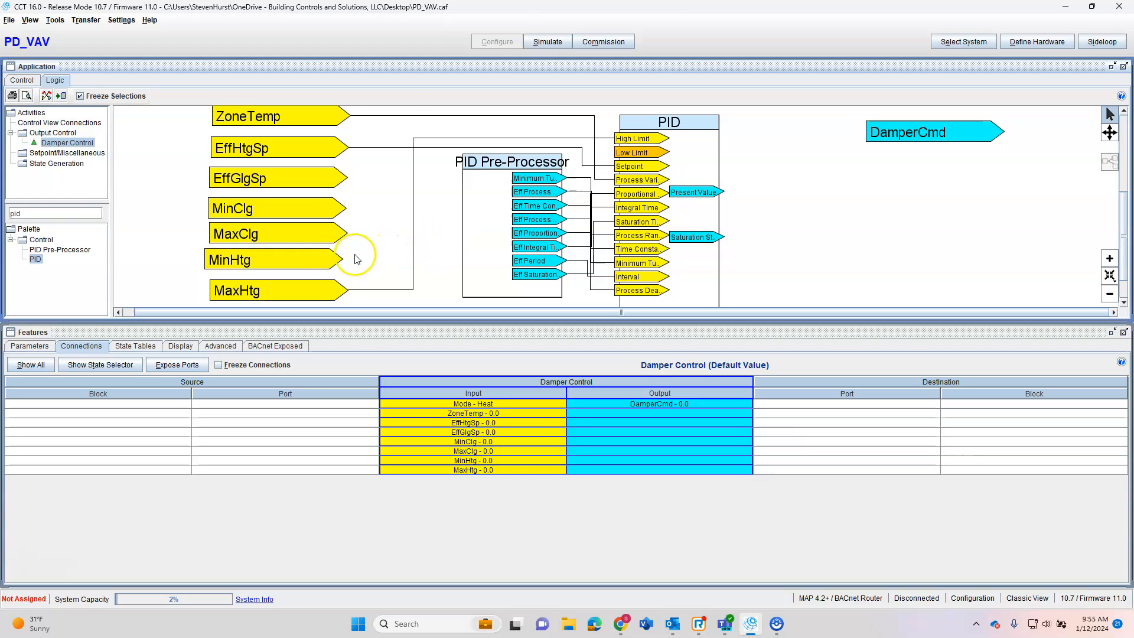
left_click_drag(335, 261, 643, 153)
- Hide the connection lines running from ZoneTemp and EffHtgSp to the PID block
scroll(374, 228, "up", 2)
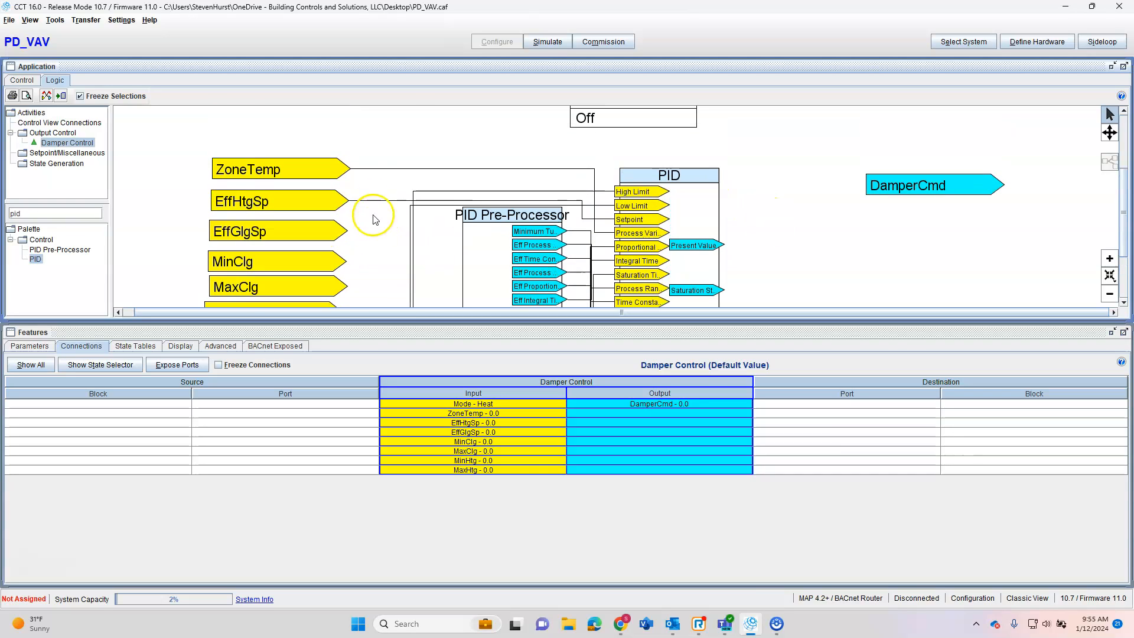
left_click(374, 170)
right_click(373, 172)
left_click(380, 195)
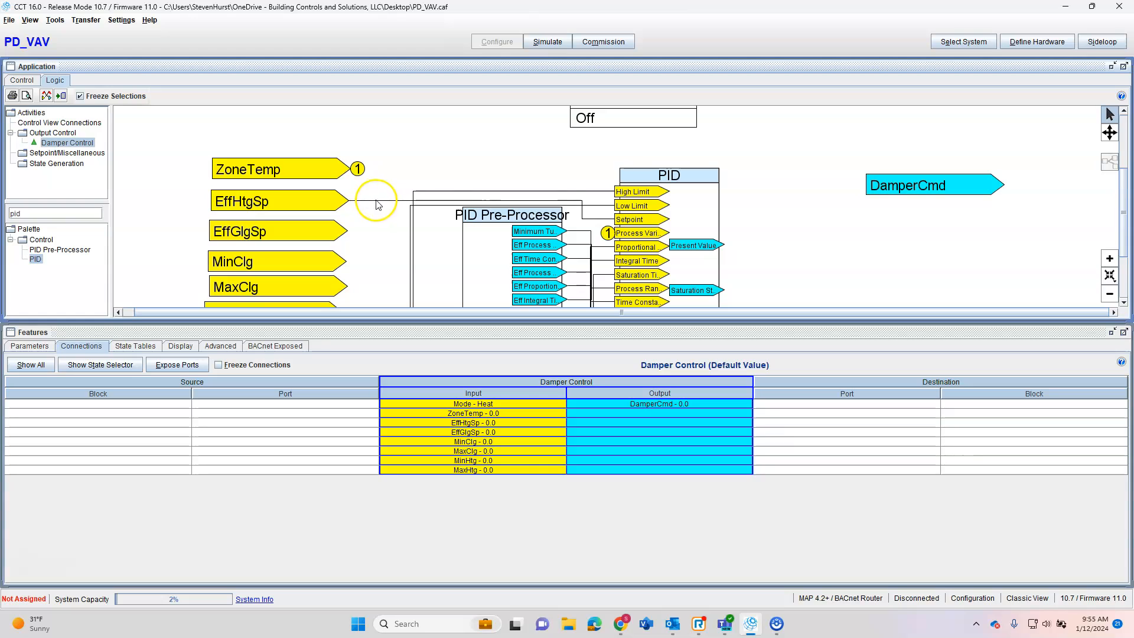
right_click(378, 205)
left_click(382, 209)
scroll(383, 230, "down", 3)
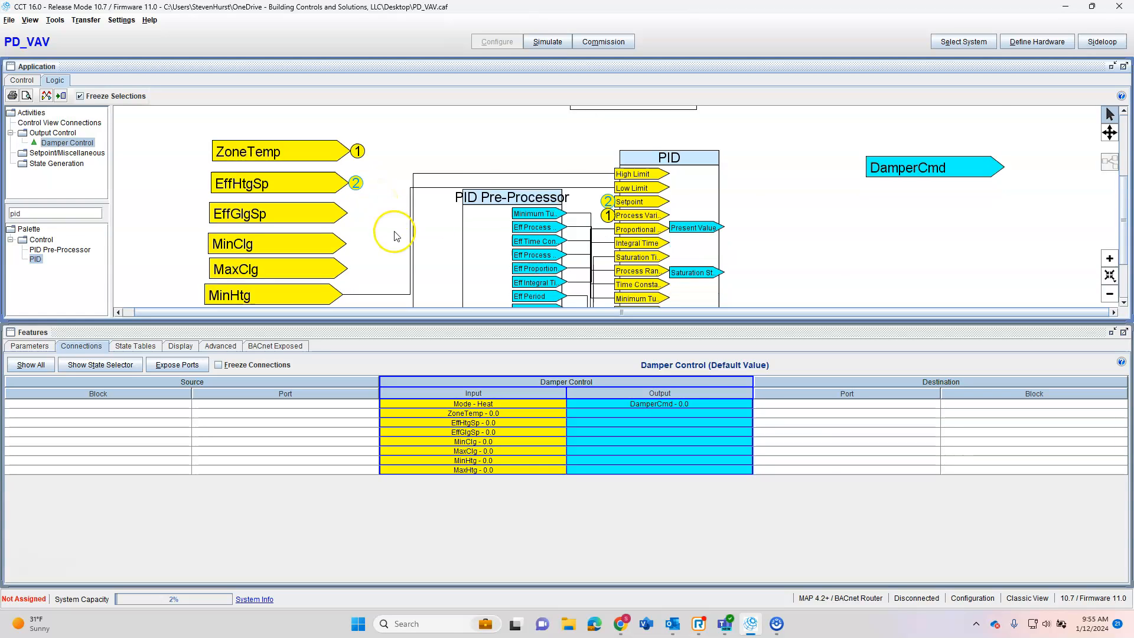
- Hide the connection lines running from MinHtg and MaxHtg to the PID block
left_click(373, 241)
right_click(375, 244)
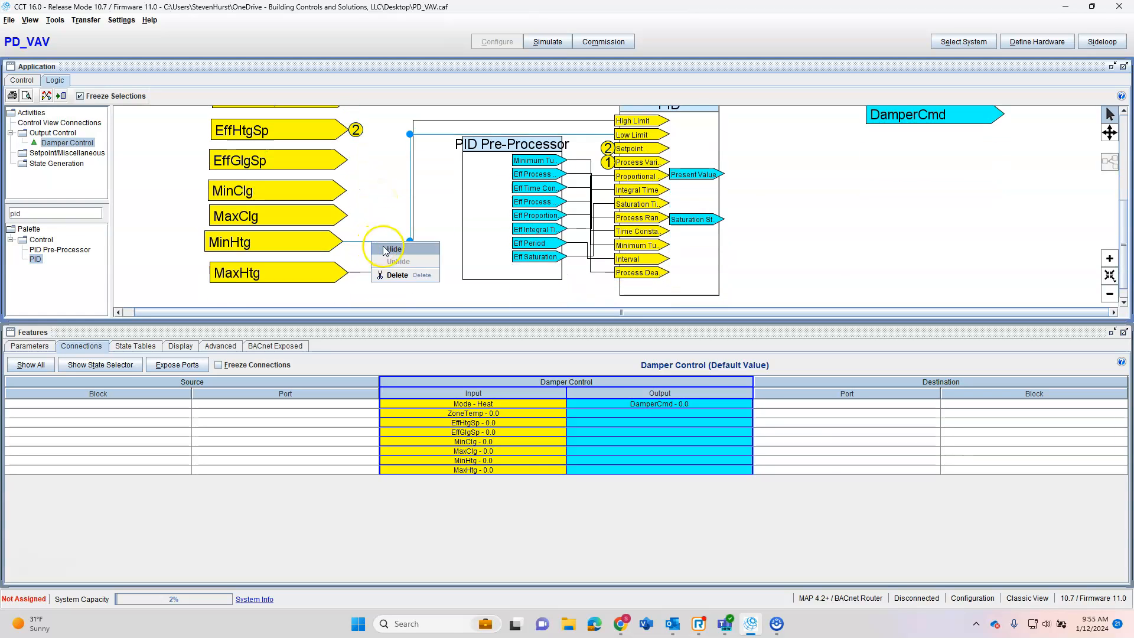
left_click(383, 247)
left_click(379, 274)
right_click(380, 275)
left_click(434, 286)
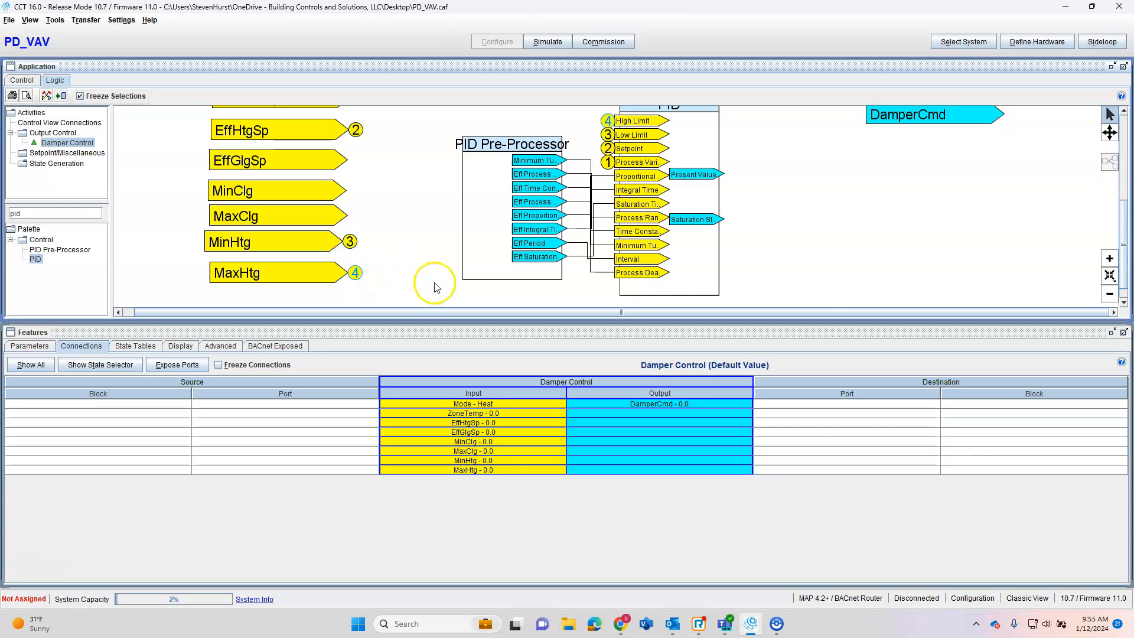
- Connect the PID block's Present Value output to DamperCmd
scroll(827, 284, "up", 4)
scroll(824, 272, "down", 2)
left_click_drag(721, 206, 874, 152)
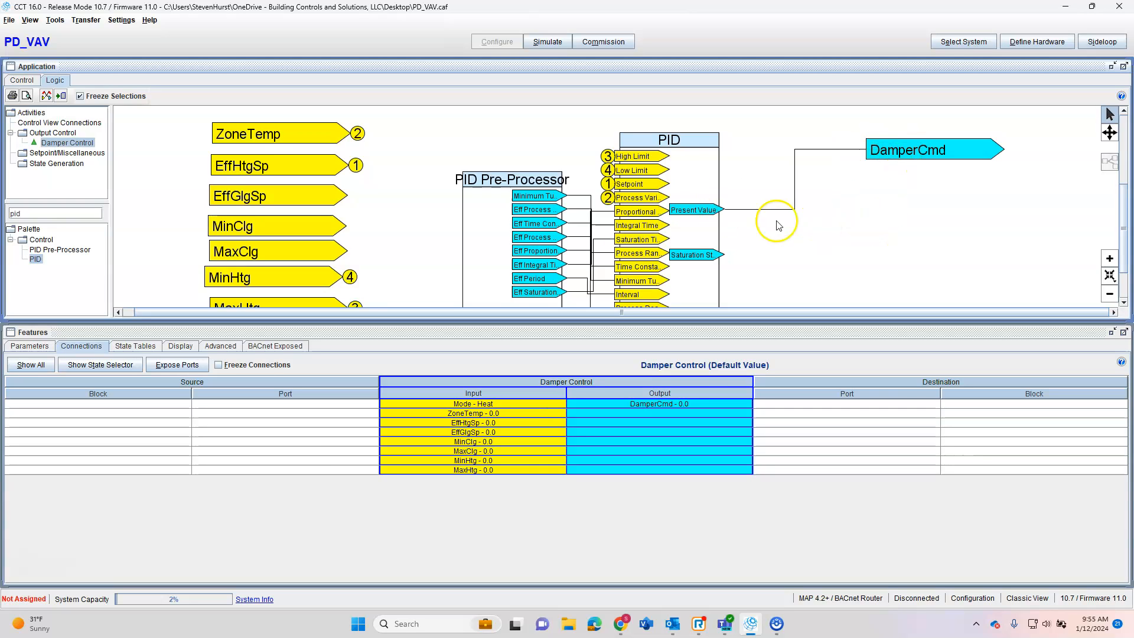
- Select the Heat state's PID Pre-Processor and PID blocks together for copying
scroll(785, 242, "down", 1)
scroll(792, 256, "up", 2)
scroll(523, 210, "up", 2)
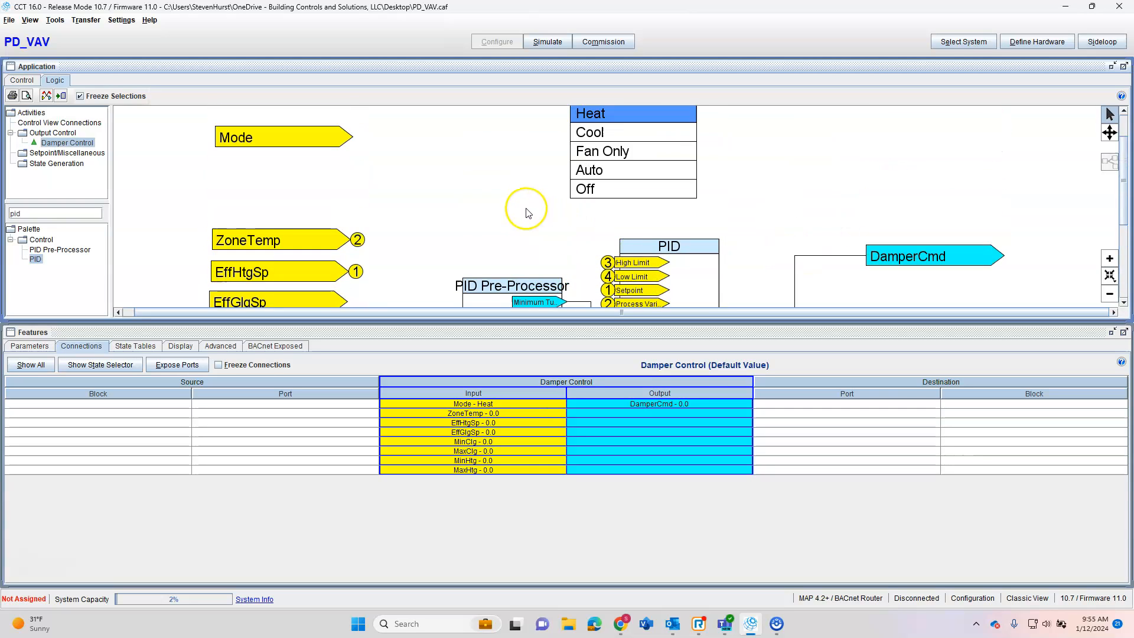
scroll(527, 213, "down", 4)
left_click_drag(447, 118, 779, 296)
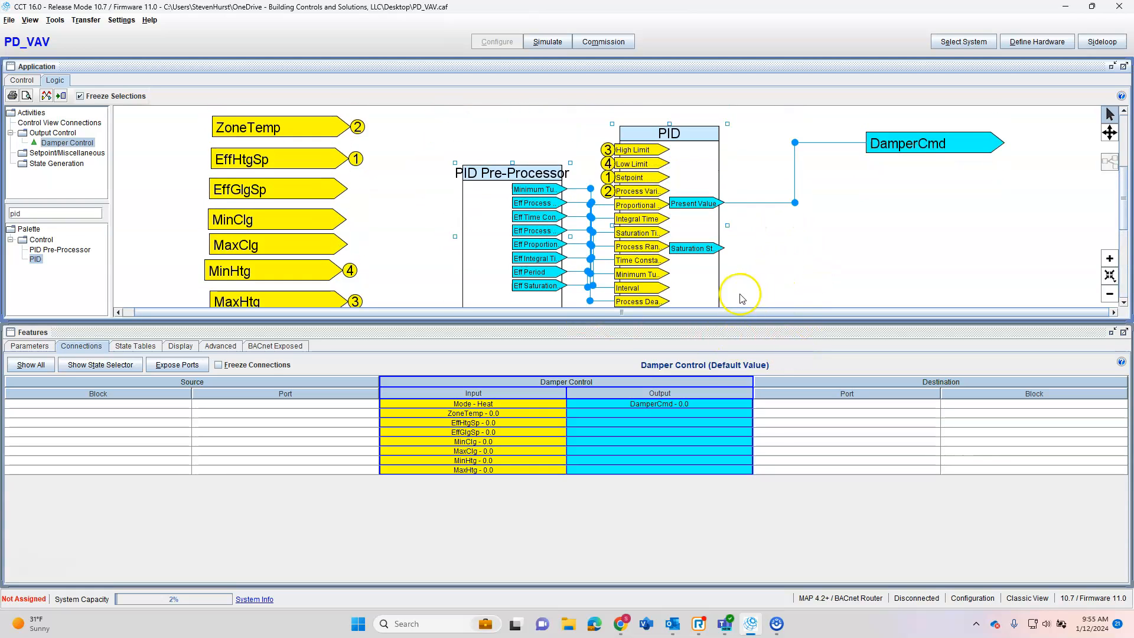
scroll(742, 298, "up", 2)
right_click(683, 235)
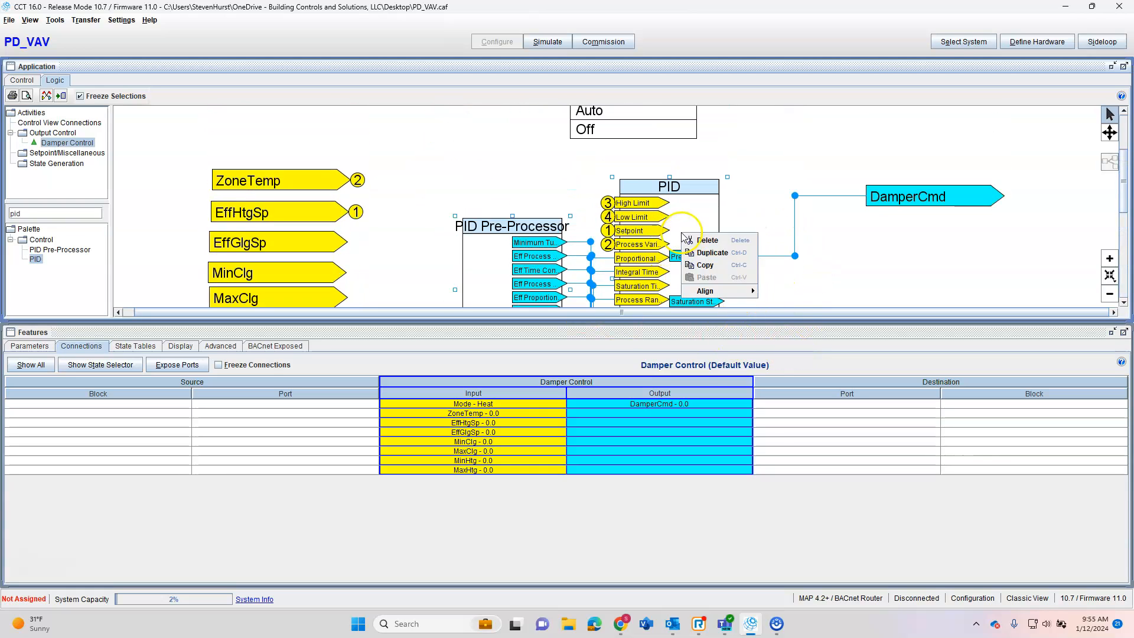
- Copy the PID and PID Pre-Processor blocks from the Heat state into the Cool state, placing them between the inputs and DamperCmd
left_click(707, 265)
scroll(638, 215, "up", 3)
left_click(608, 168)
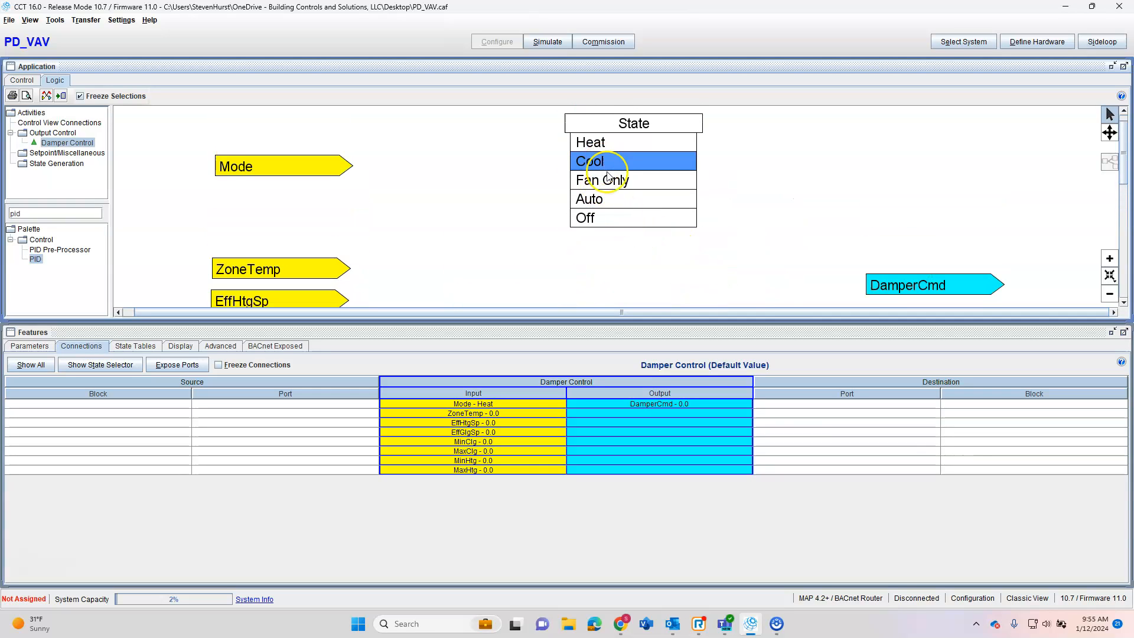
scroll(605, 258, "down", 3)
right_click(554, 258)
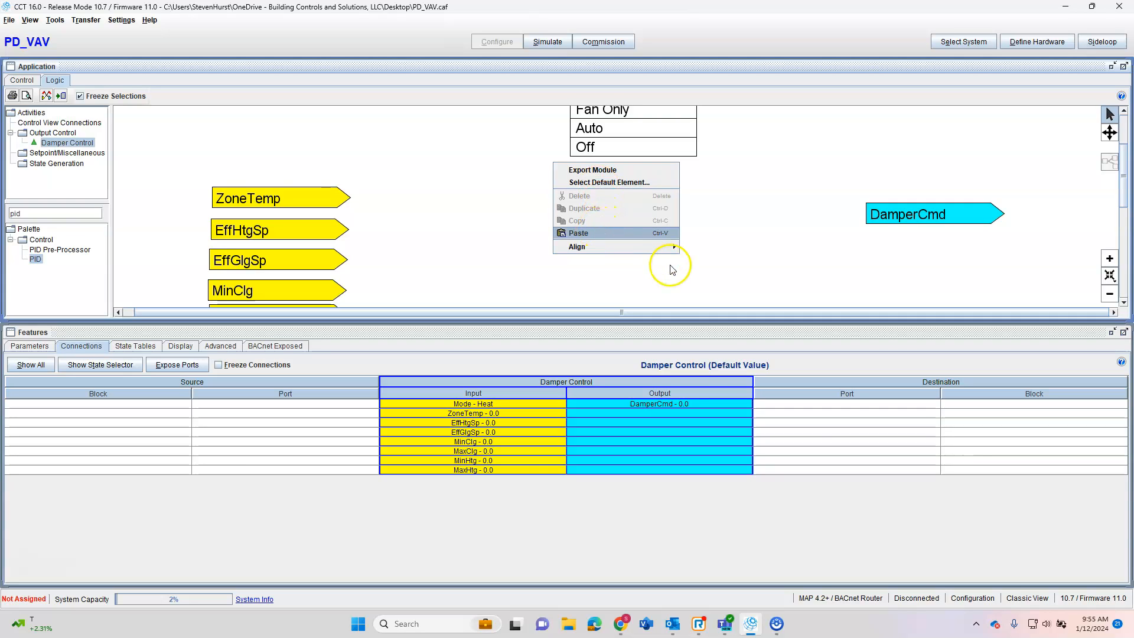
left_click(650, 232)
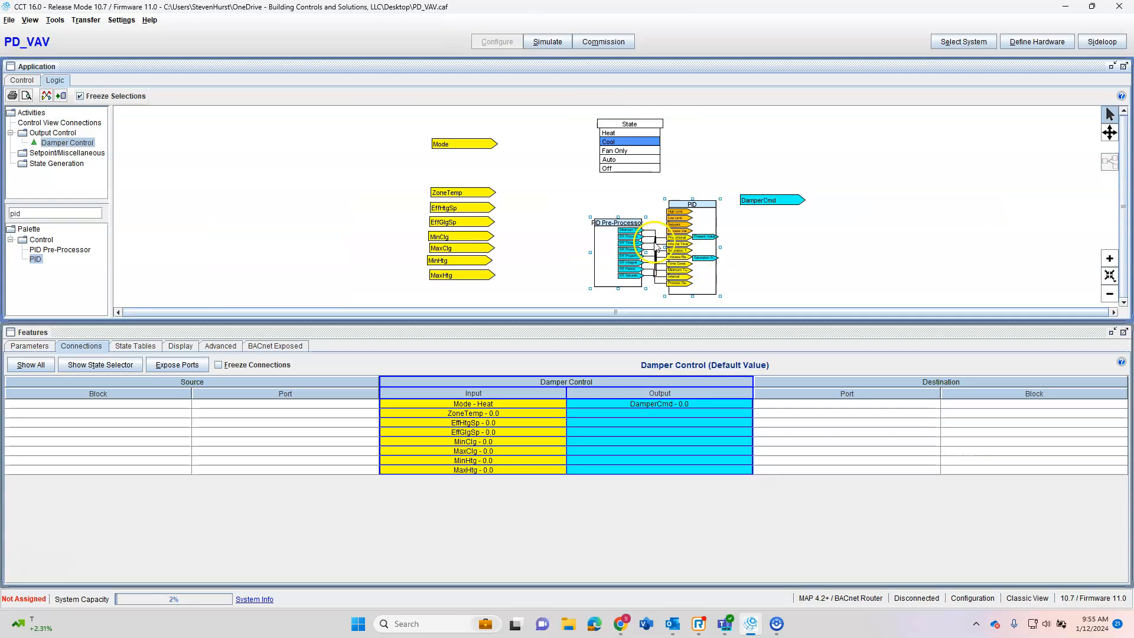
left_click_drag(696, 234, 654, 234)
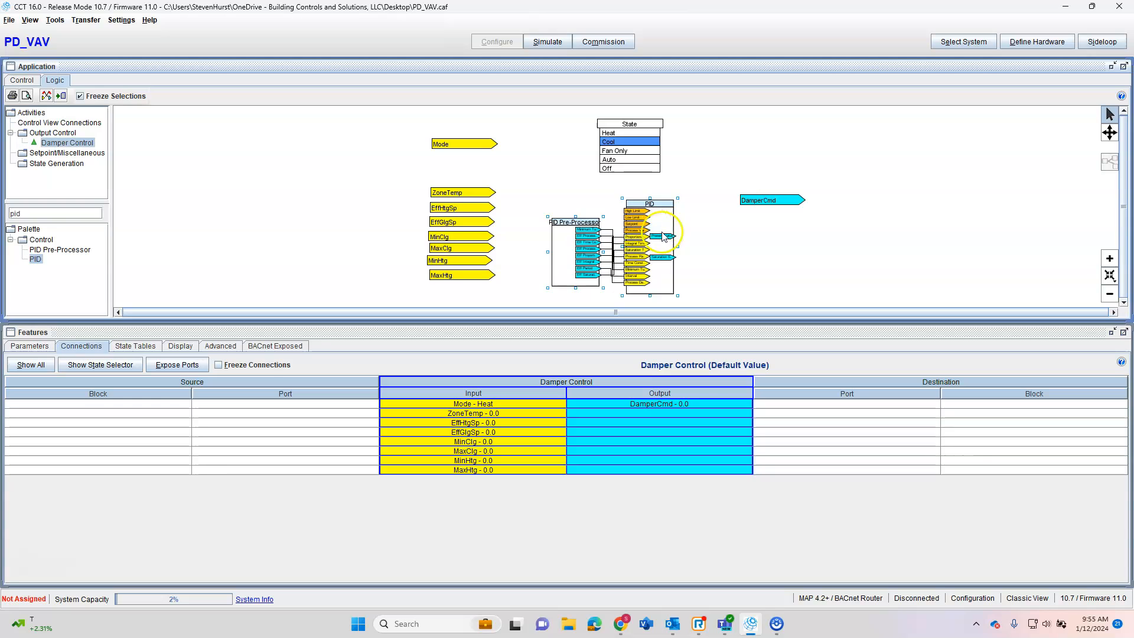
- Set Direct Acting to True in the Cool state PID's details and apply the change
double_click(662, 223)
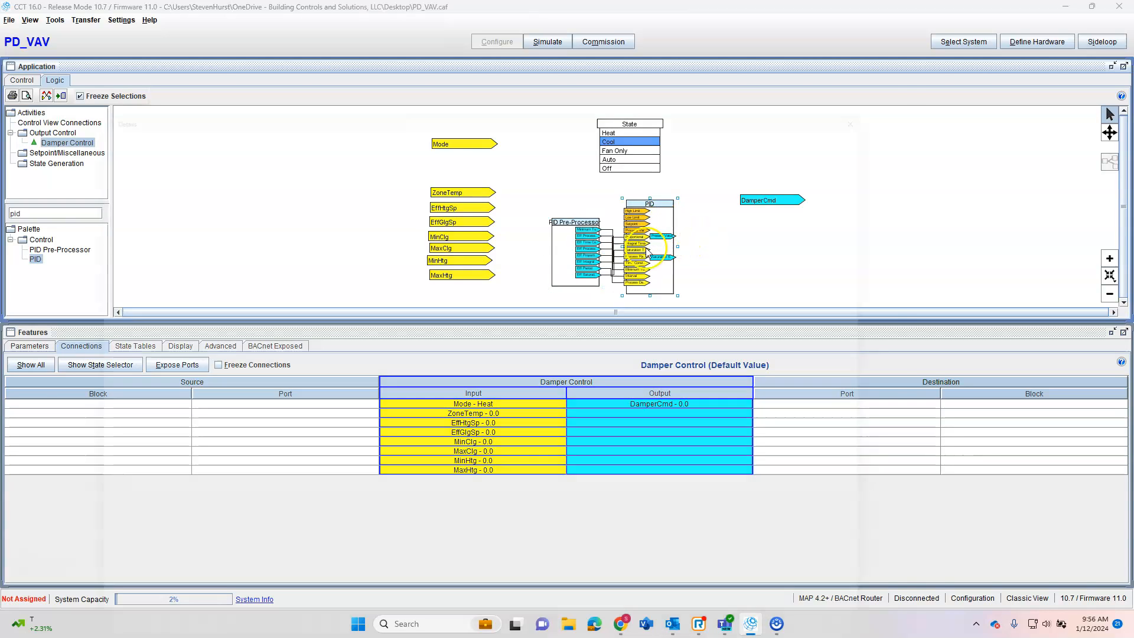
left_click(56, 103)
left_click(688, 252)
left_click(689, 266)
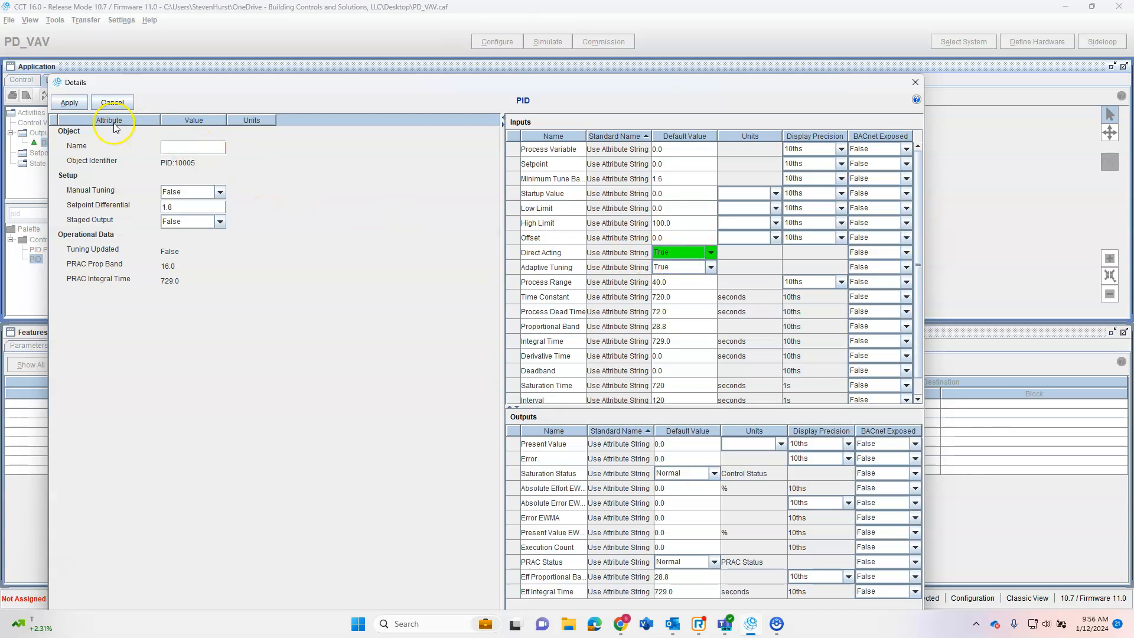
left_click(69, 104)
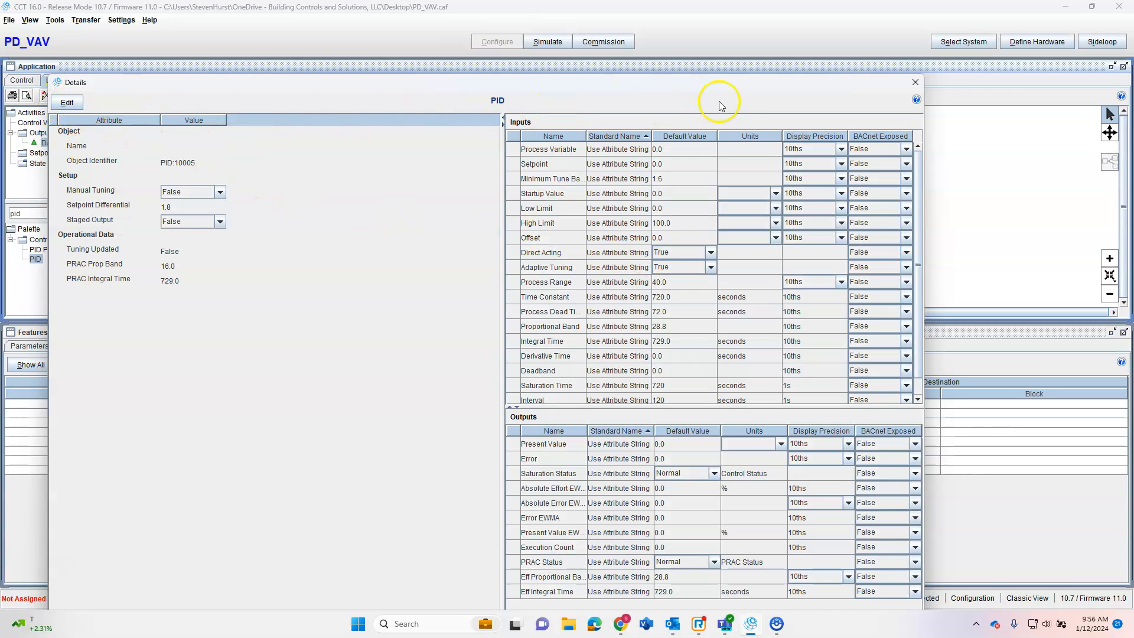
left_click(914, 82)
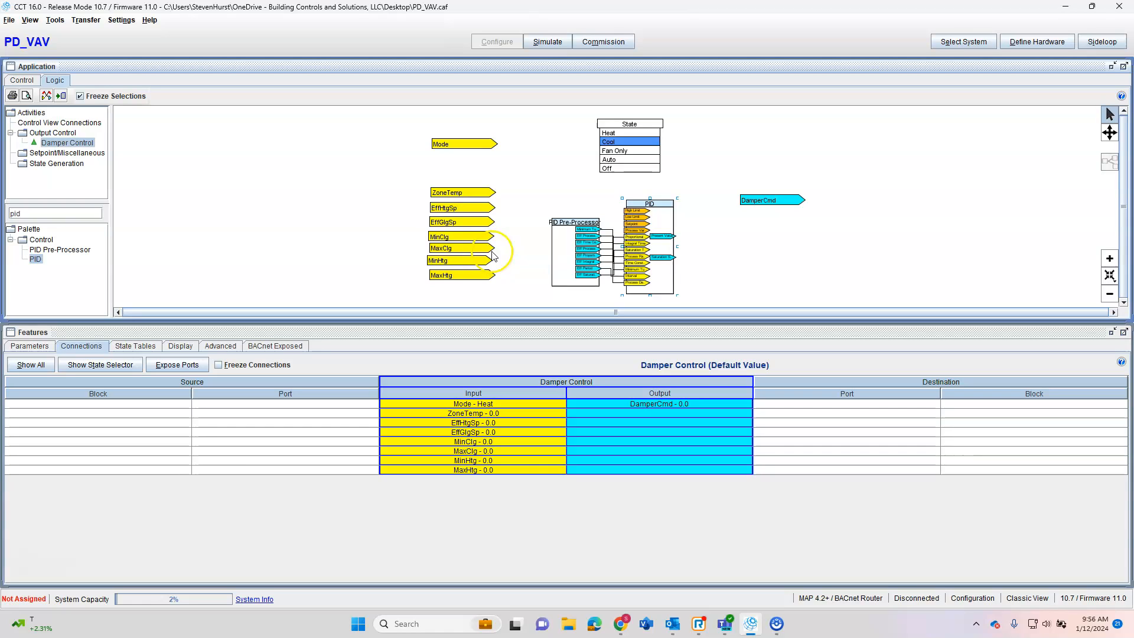
- Connect MaxClg to the PID's High Limit, MinClg to Low Limit, EffGlgSp to Setpoint and ZoneTemp to Process Variable
left_click_drag(487, 248, 629, 212)
left_click_drag(483, 239, 634, 216)
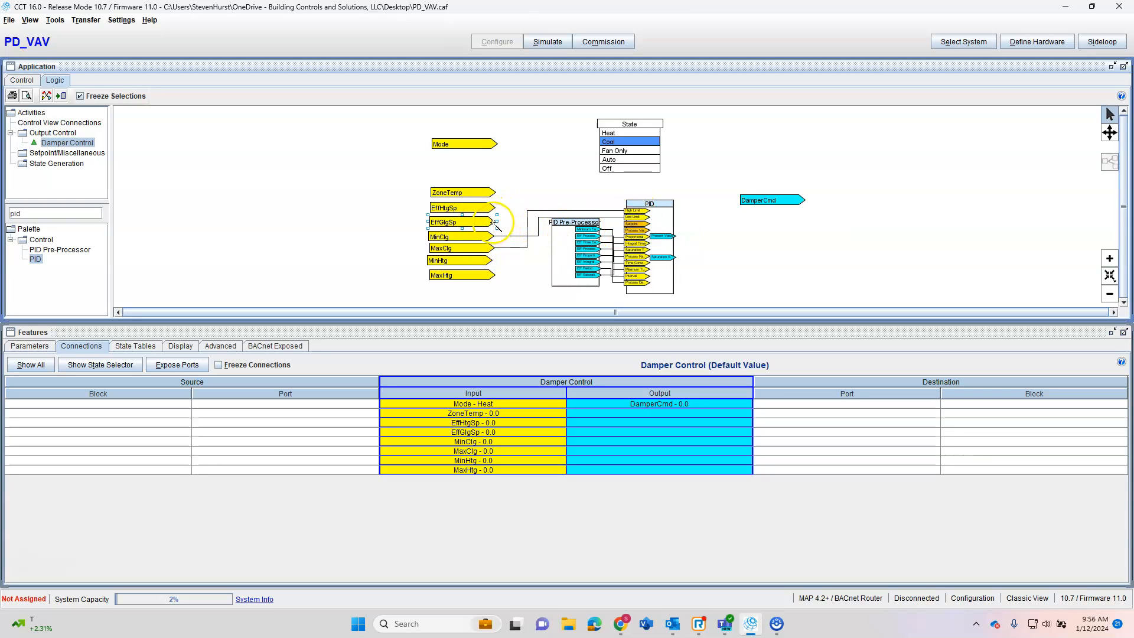
left_click_drag(509, 223, 629, 224)
left_click_drag(486, 195, 631, 230)
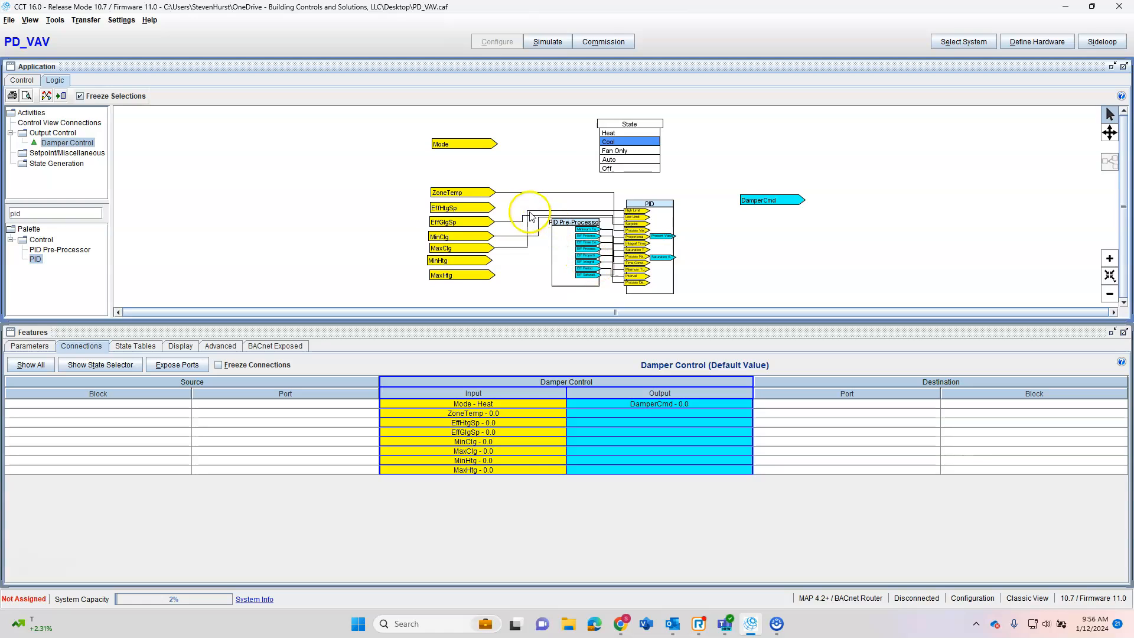
- Hide the ZoneTemp, EffGlgSp, MinClg and MaxClg connection lines and wire the PID's Present Value to DamperCmd
right_click(510, 197)
left_click(509, 219)
right_click(511, 225)
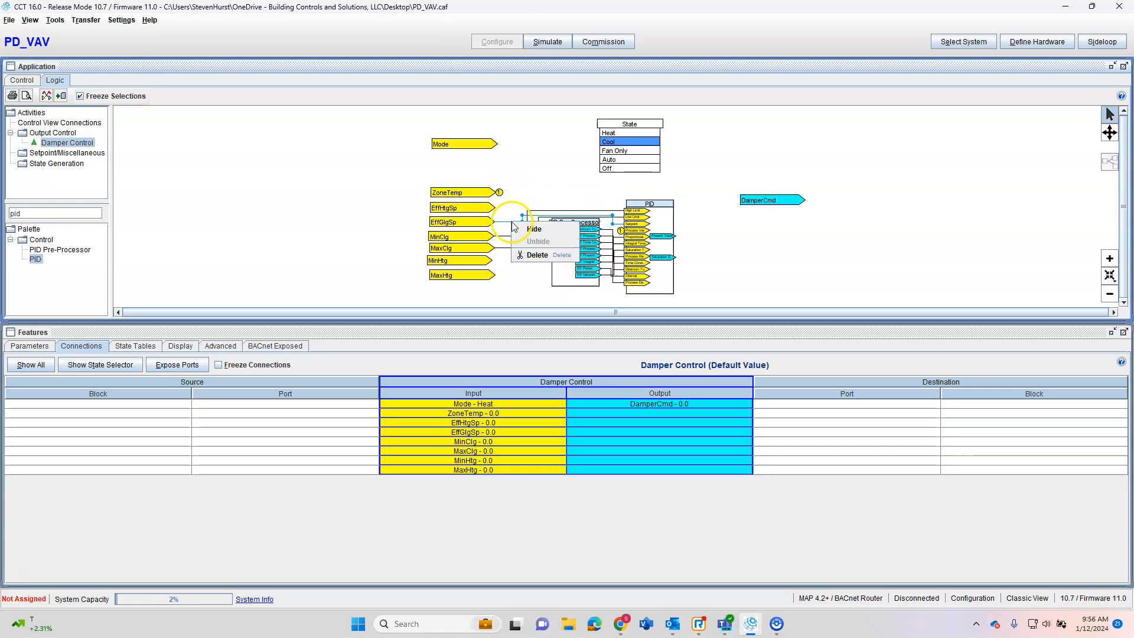
left_click(514, 239)
right_click(515, 240)
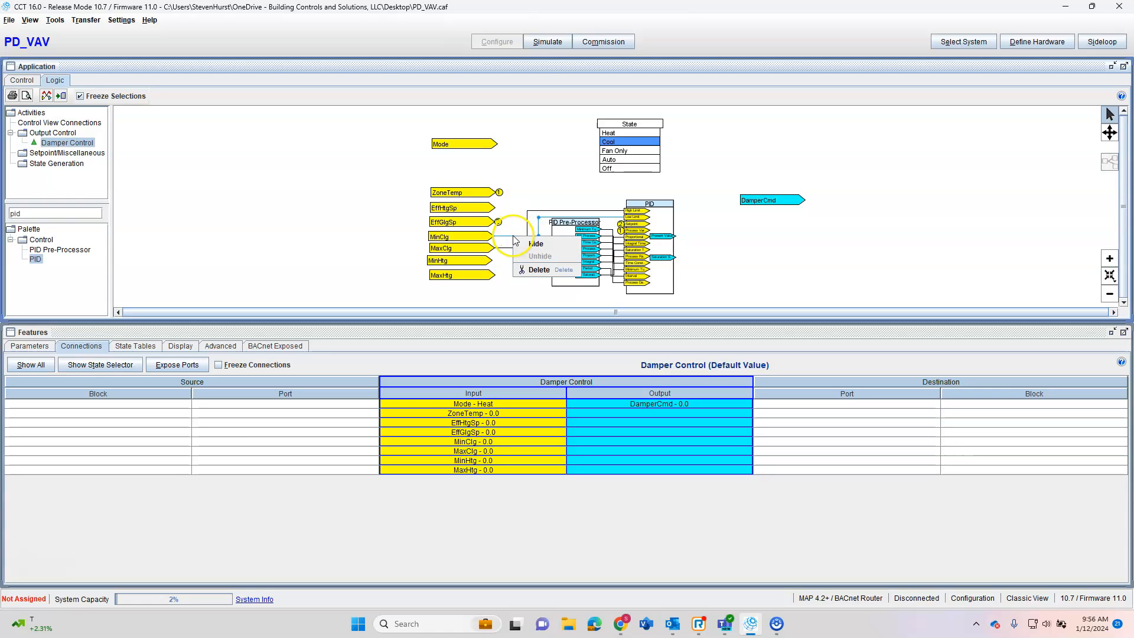
left_click(524, 243)
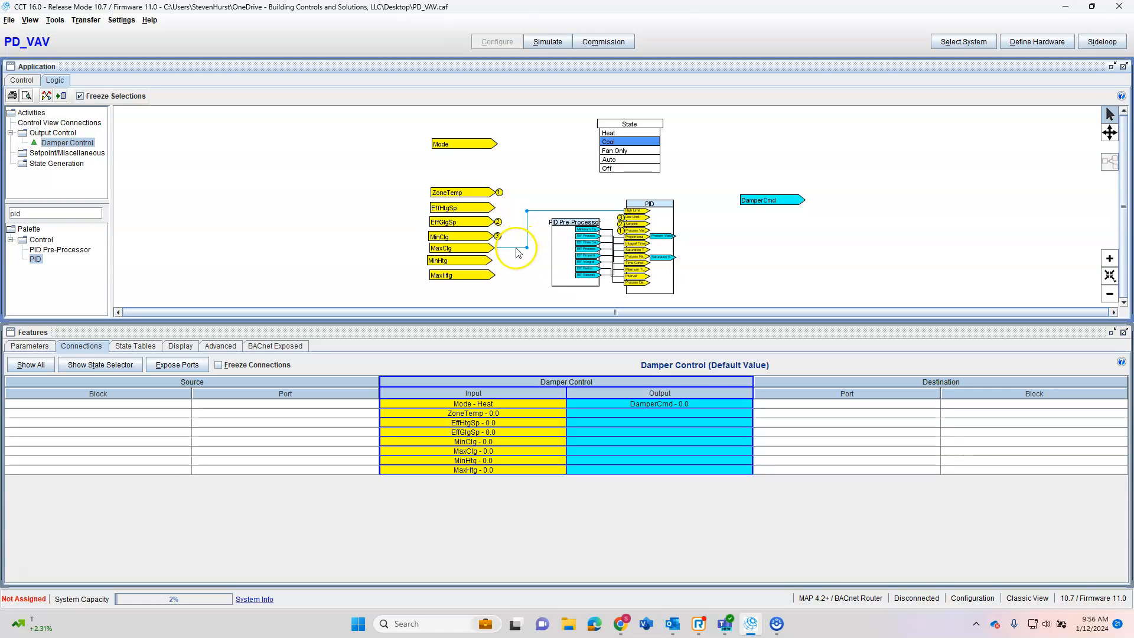
right_click(517, 253)
left_click(526, 256)
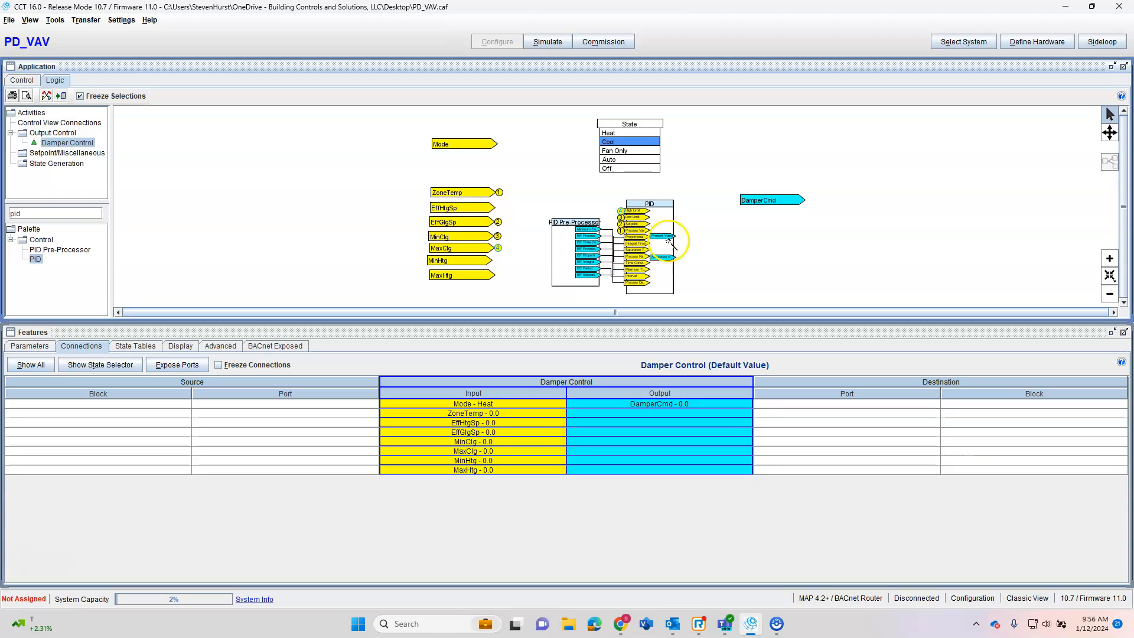
left_click_drag(669, 235, 749, 199)
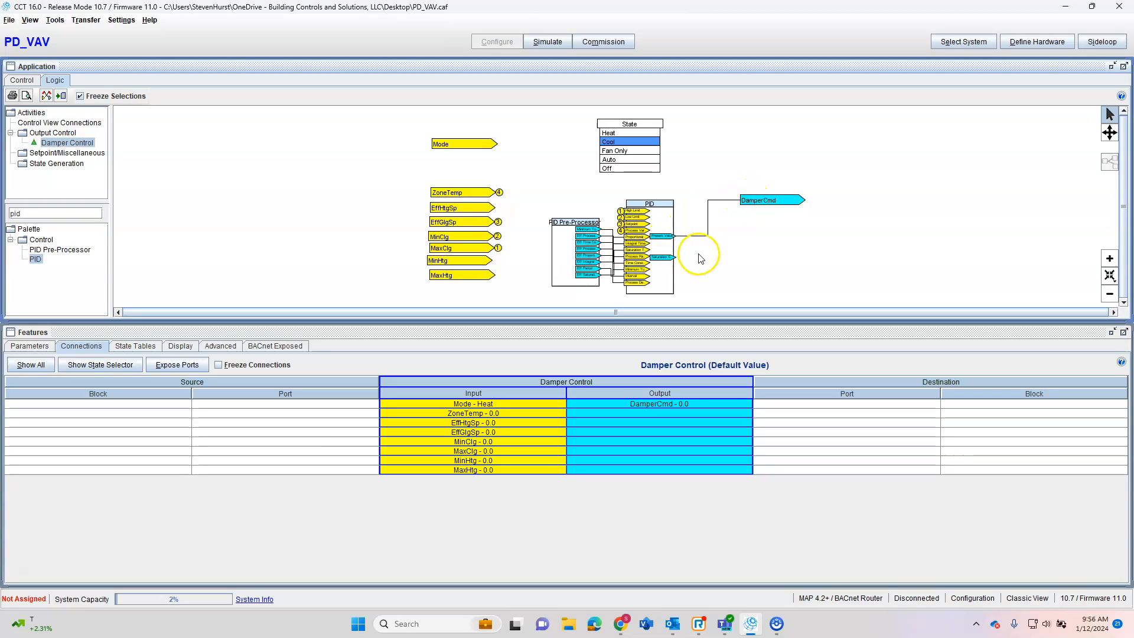
- In the Fan Only state, add a Constant (Float) block, wire its Present Value to DamperCmd and check its details
left_click(617, 151)
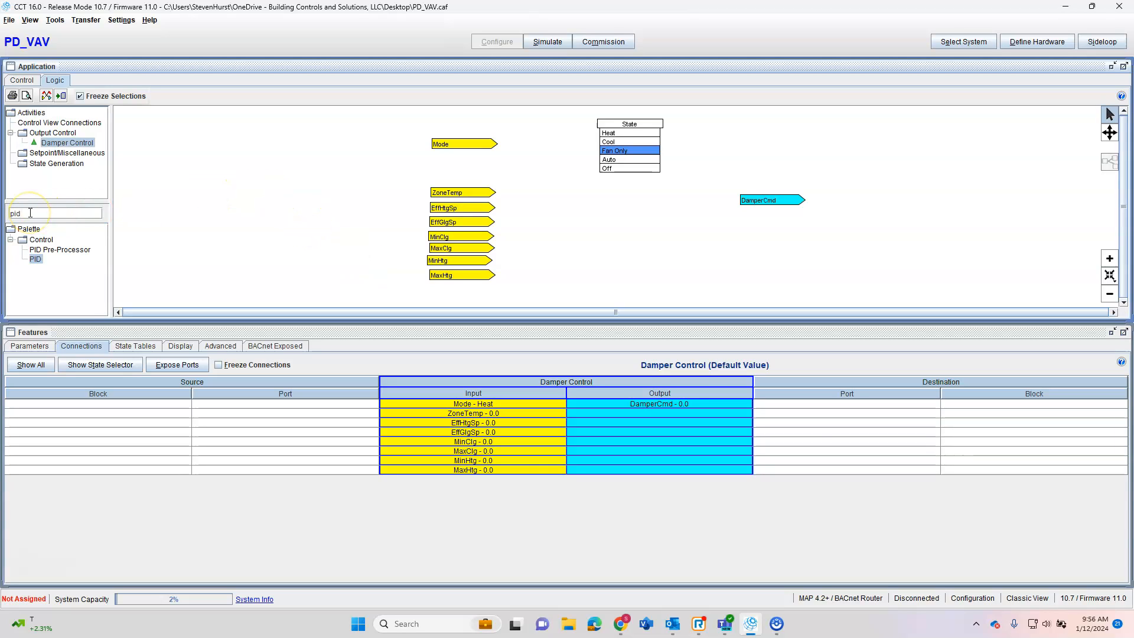
key("BackSpace")
key("BackSpace")
key("BackSpace")
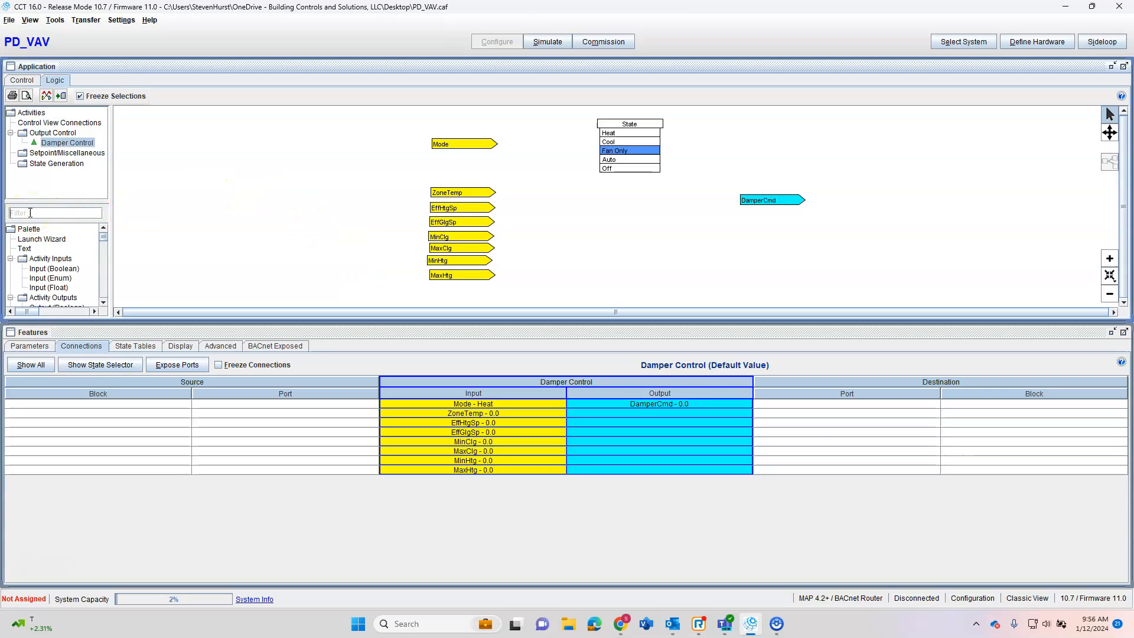
type("con")
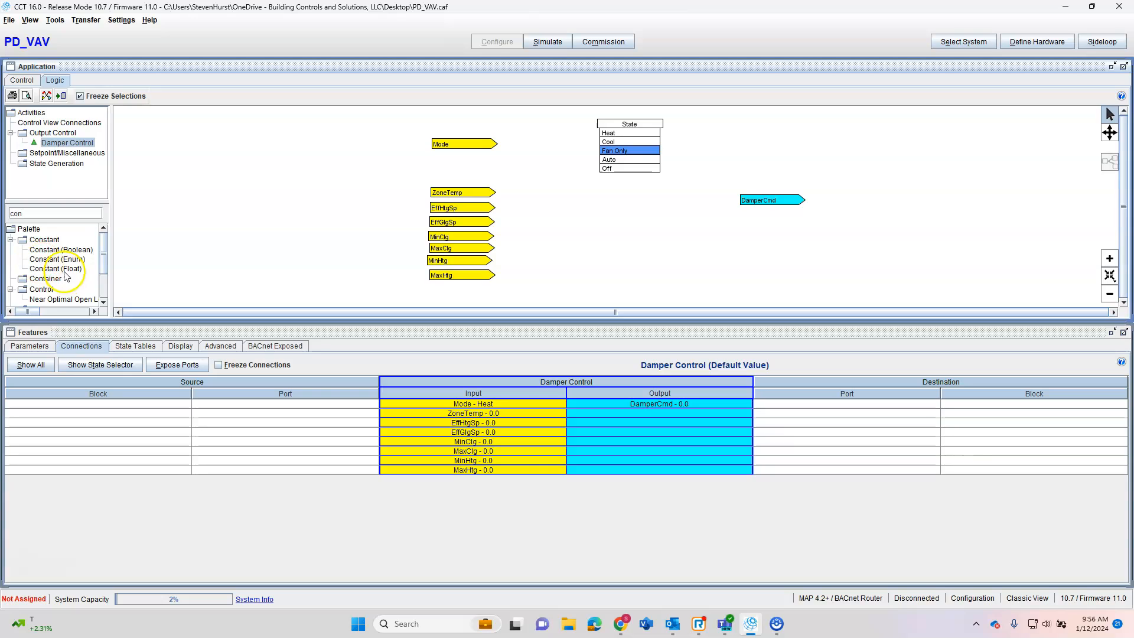
left_click_drag(626, 231, 654, 234)
left_click_drag(815, 231, 929, 201)
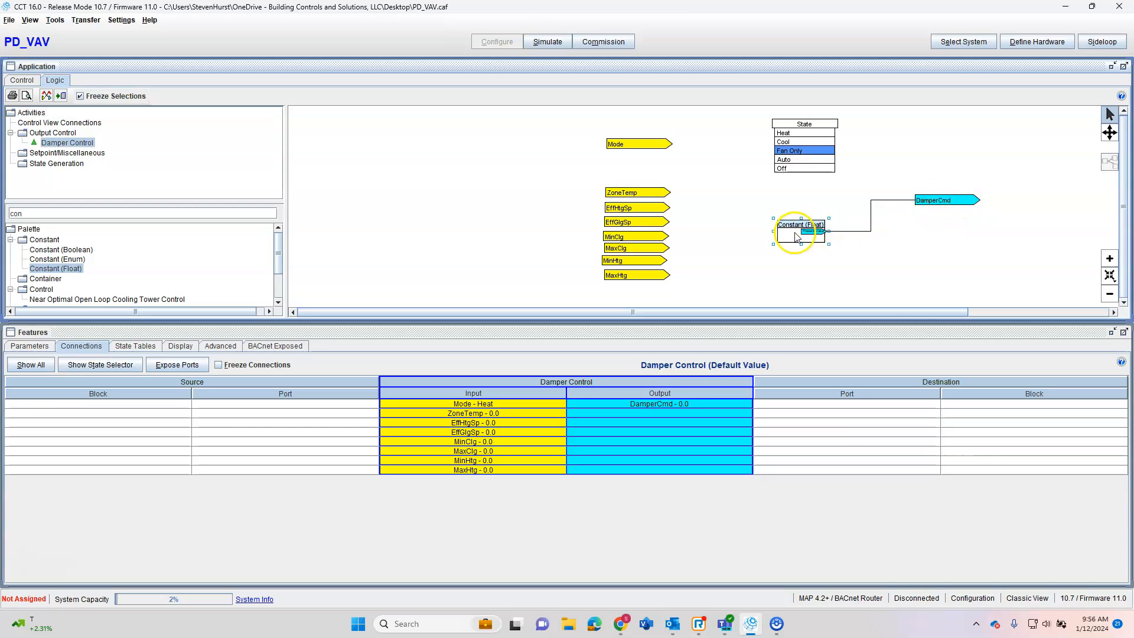
double_click(792, 235)
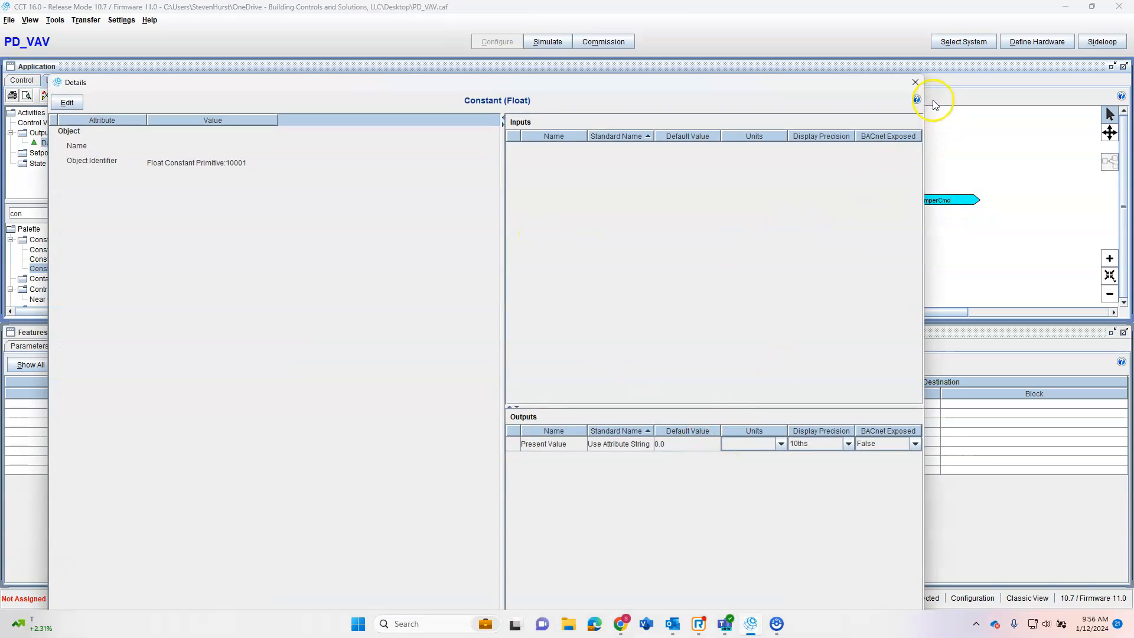
left_click(915, 82)
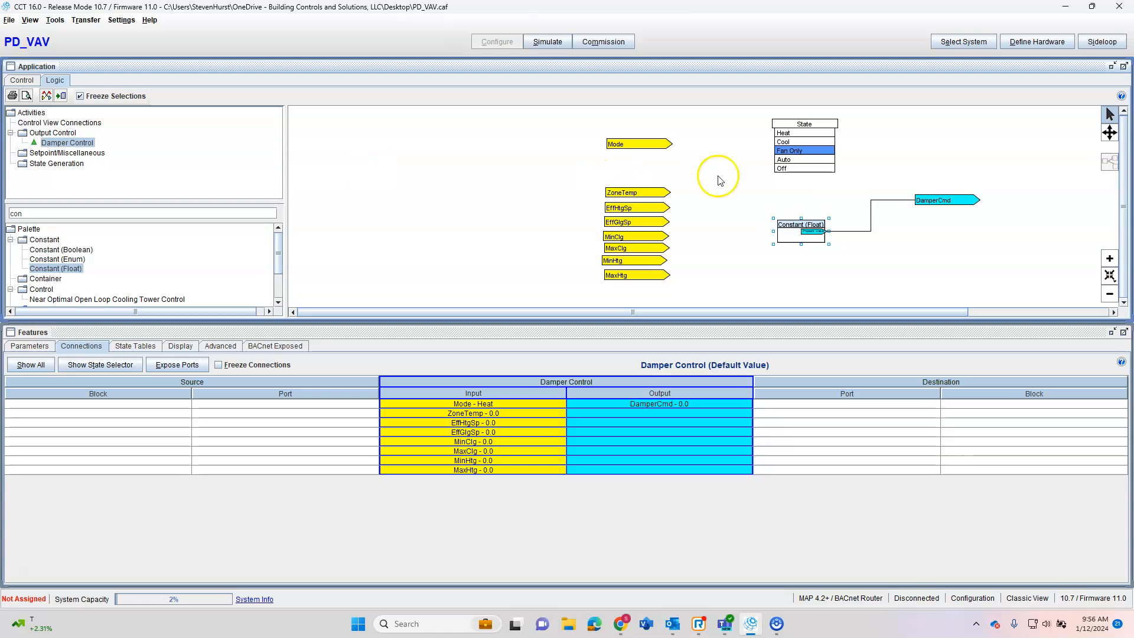
- Add a Constant (Float) block wired to DamperCmd in both the Auto and Off states
left_click(803, 160)
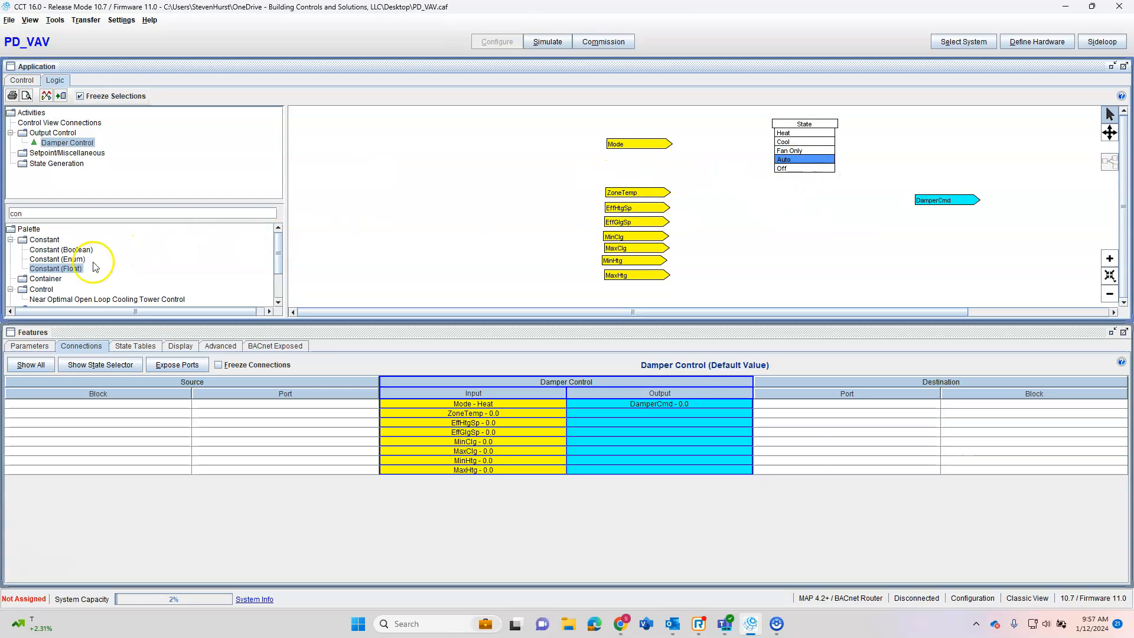
left_click_drag(78, 272, 153, 275)
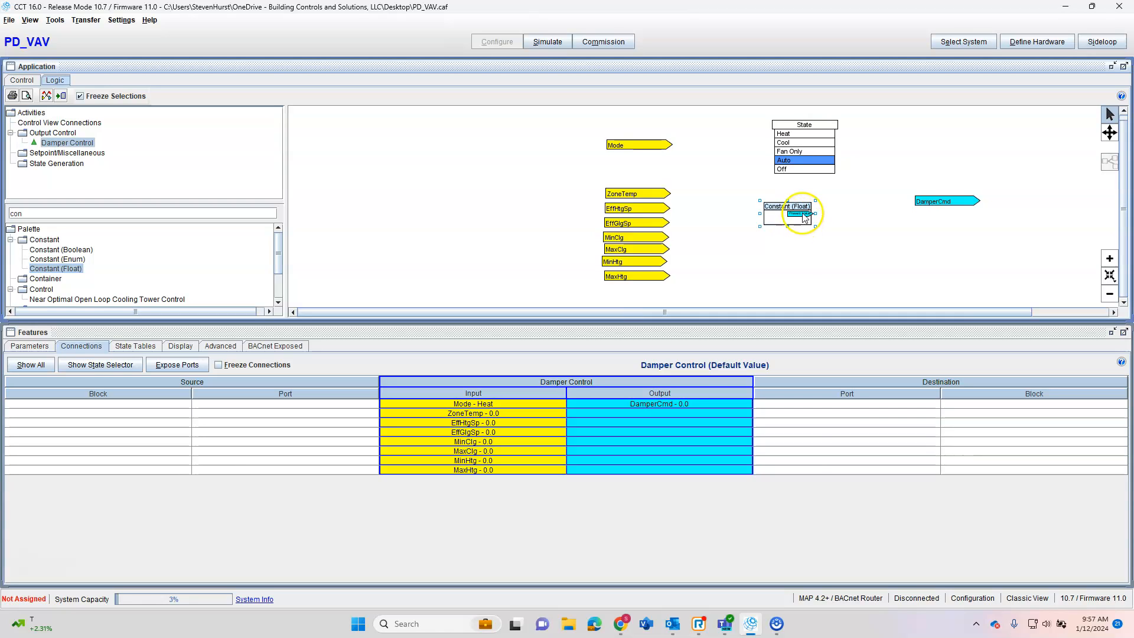
left_click_drag(810, 214, 910, 205)
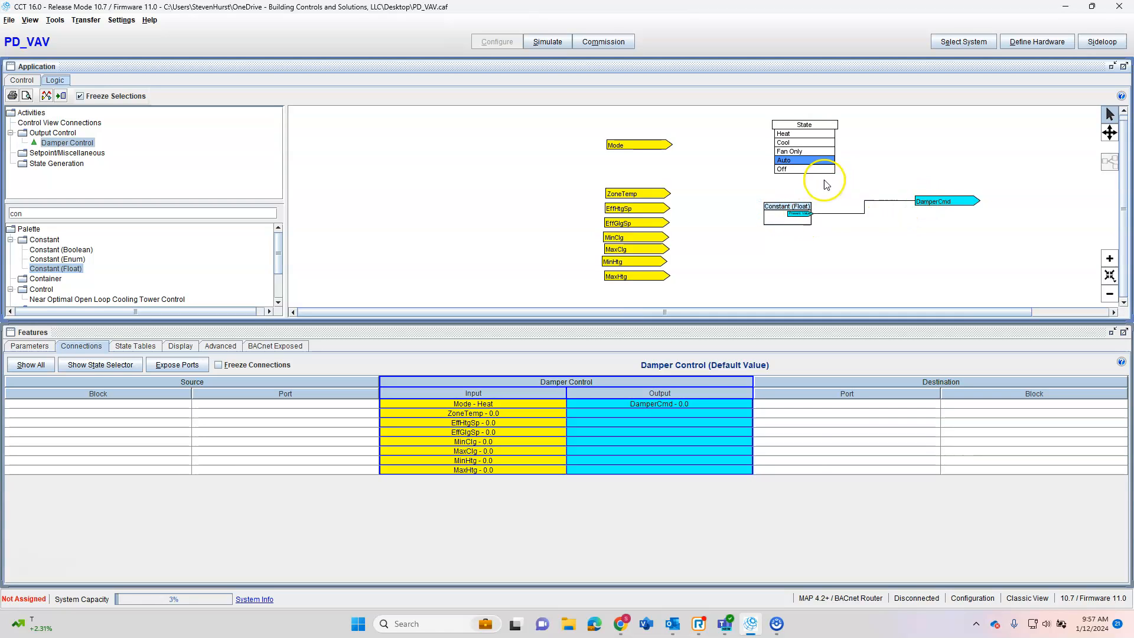
left_click(804, 170)
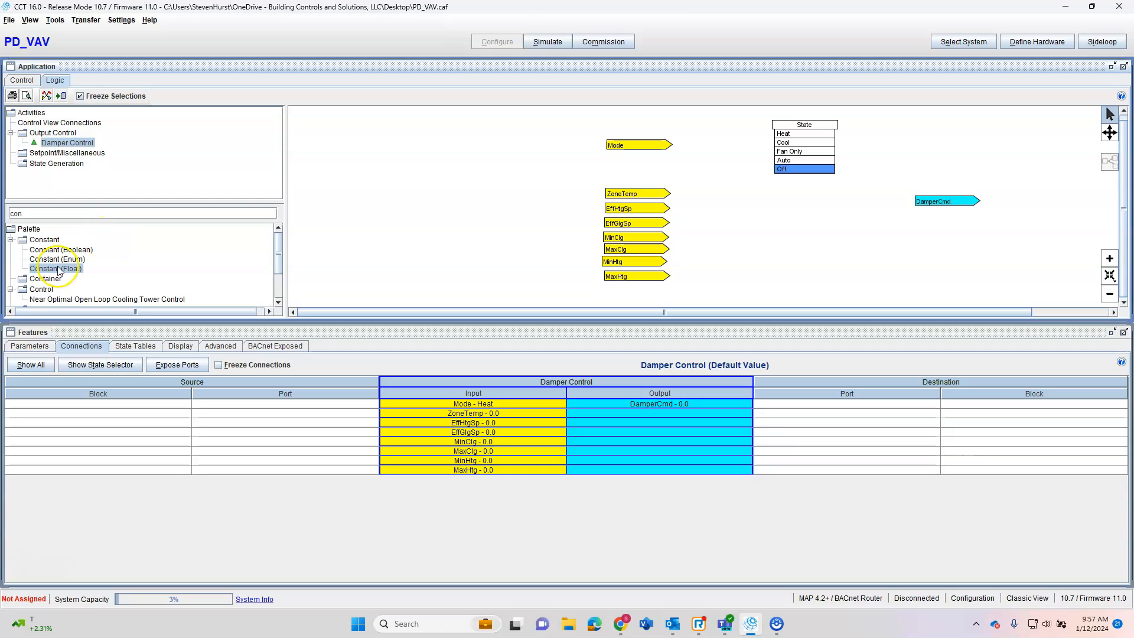
left_click_drag(829, 209, 939, 207)
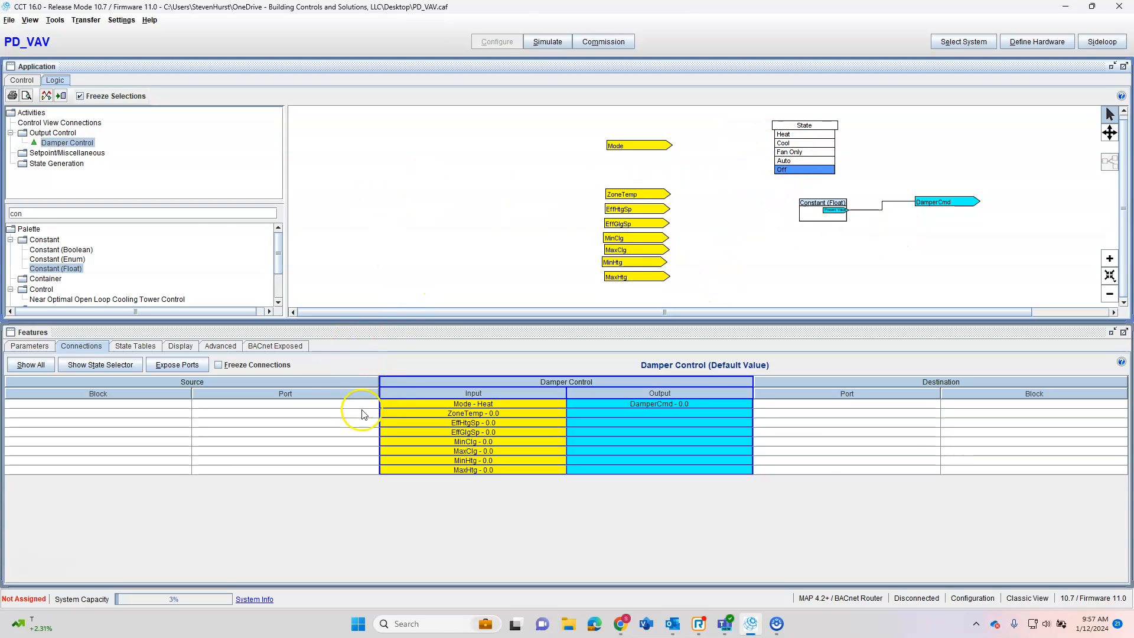
- In the control view, connect Damper Control's ZoneTemp input to the O1 port of ZN-T
left_click(22, 80)
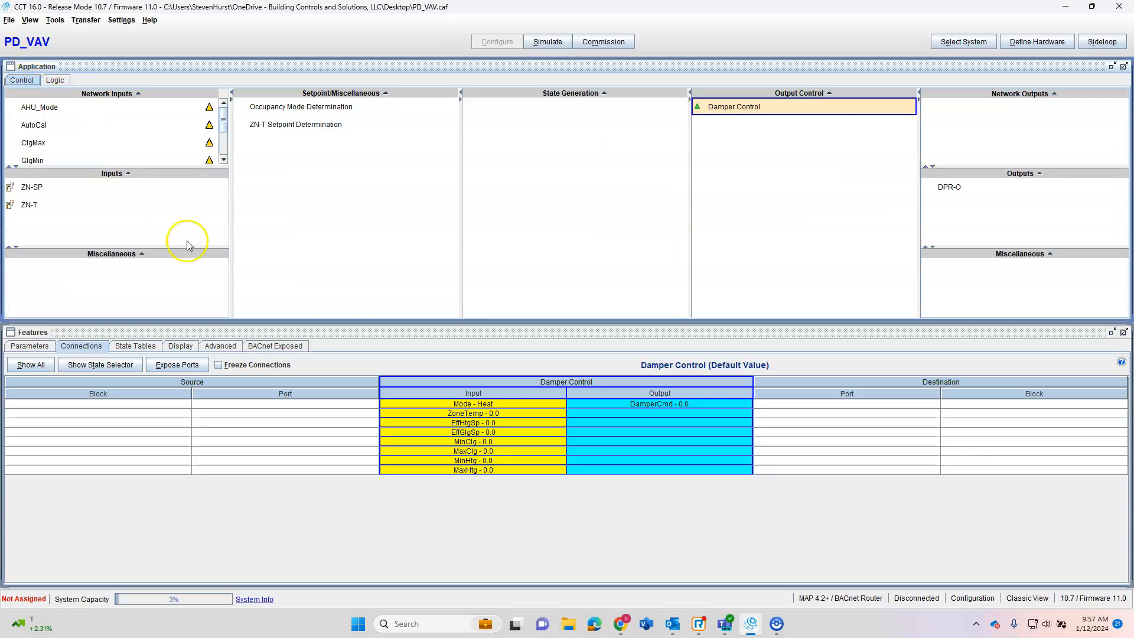
double_click(459, 416)
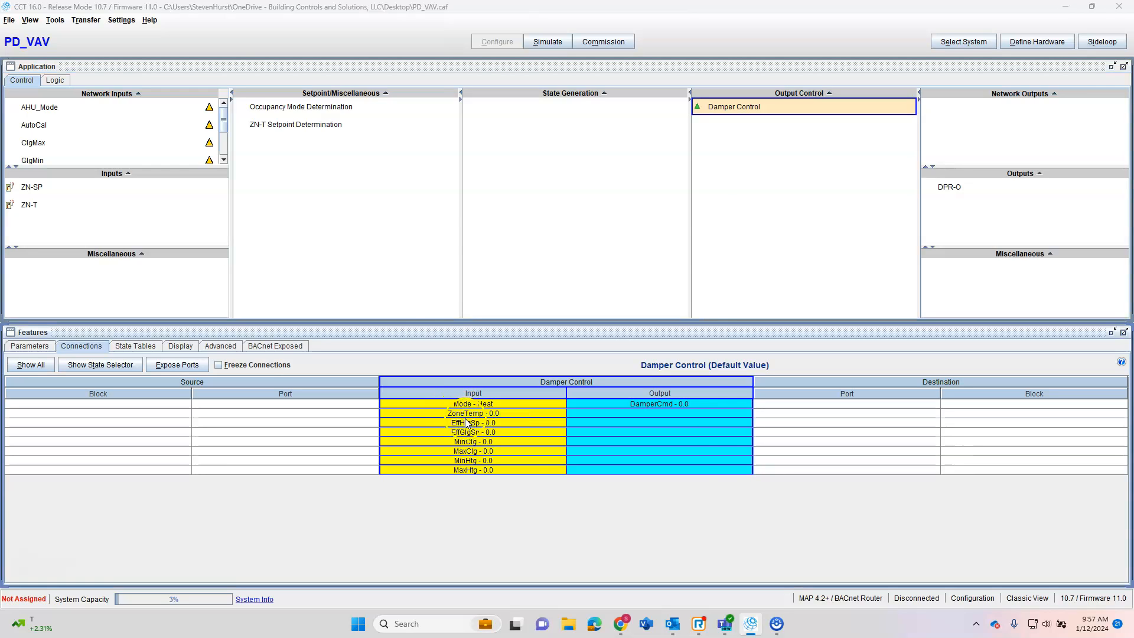
left_click(468, 265)
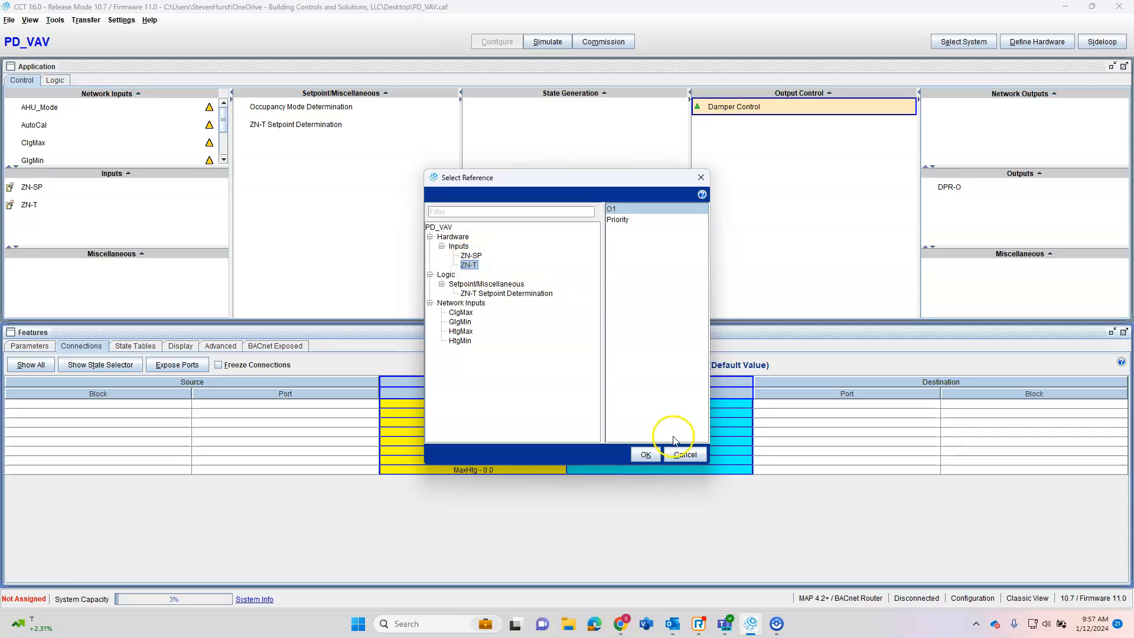
left_click(645, 454)
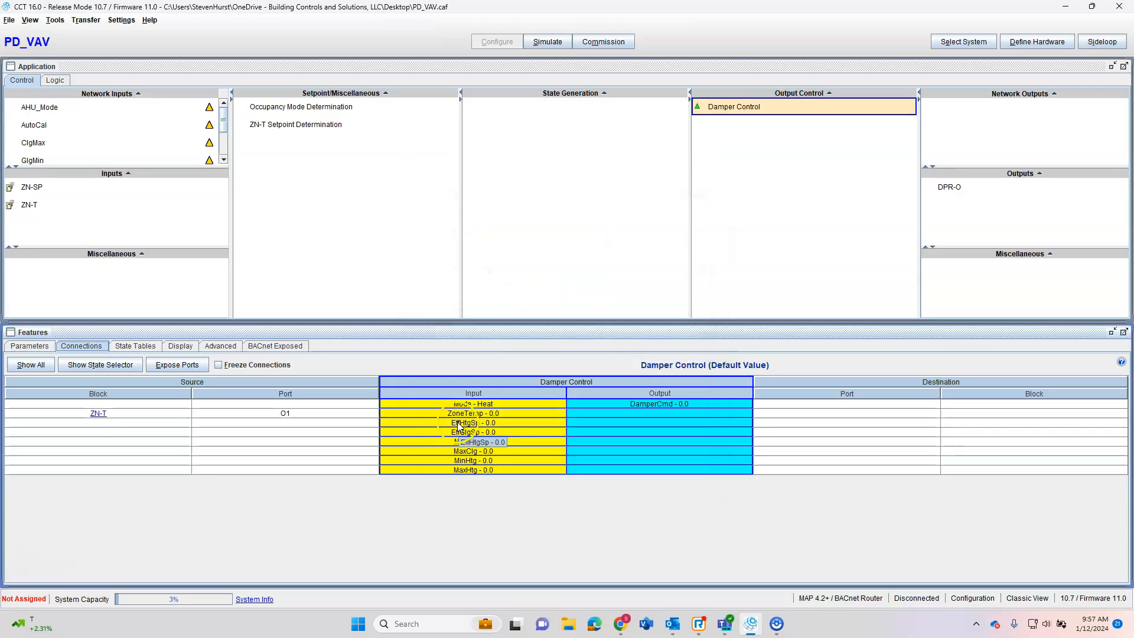
- Connect Damper Control's EffHtgSp input to the EFFHTG-SP port of ZN-T Setpoint Determination
double_click(459, 423)
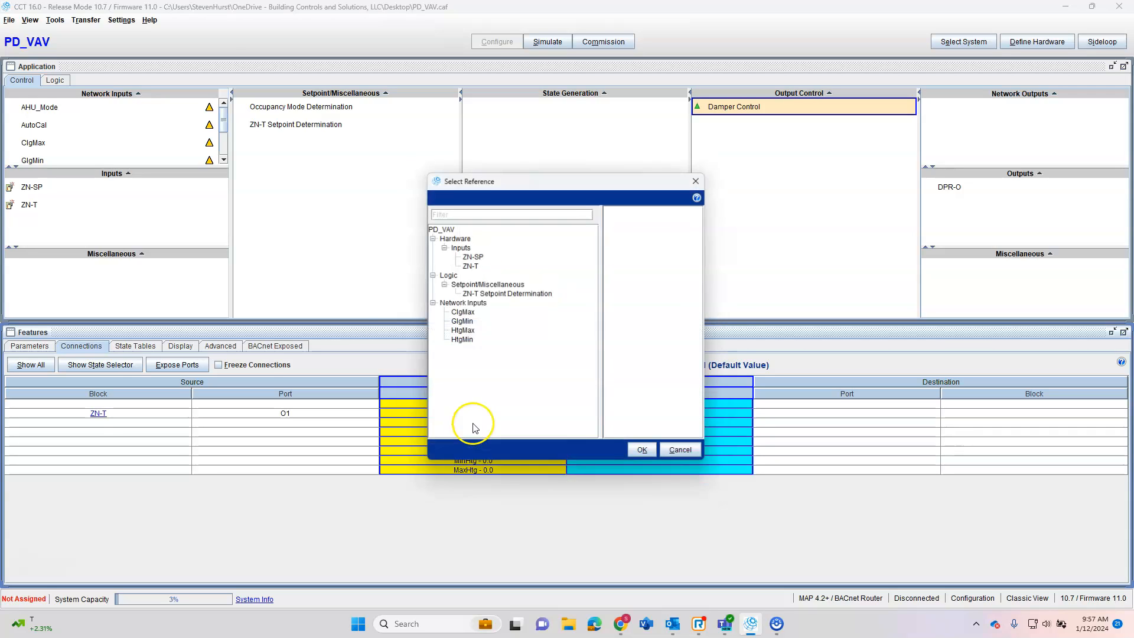
left_click(507, 294)
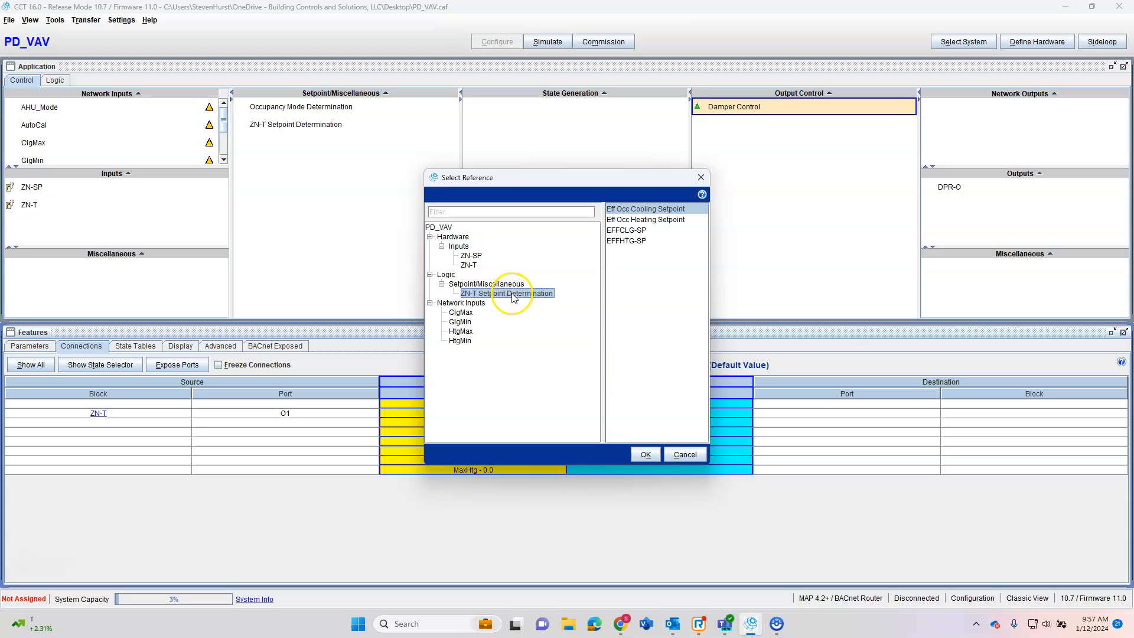
left_click(636, 241)
left_click(645, 454)
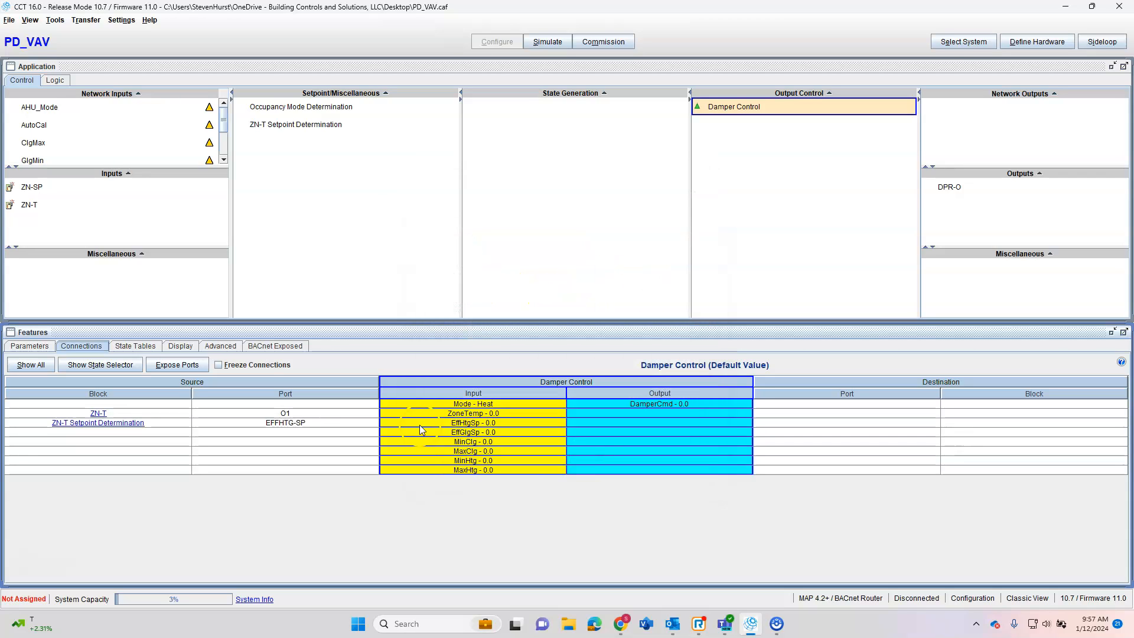
- Connect Damper Control's EffClgSp input to the EFFCLG-SP port of ZN-T Setpoint Determination
double_click(456, 432)
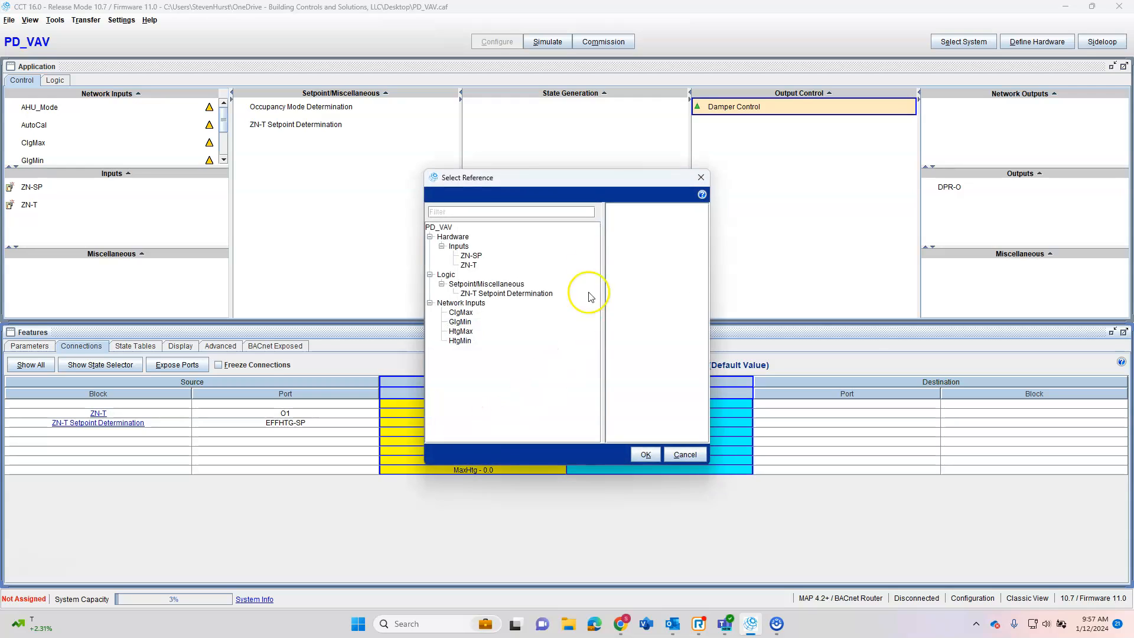
left_click(507, 294)
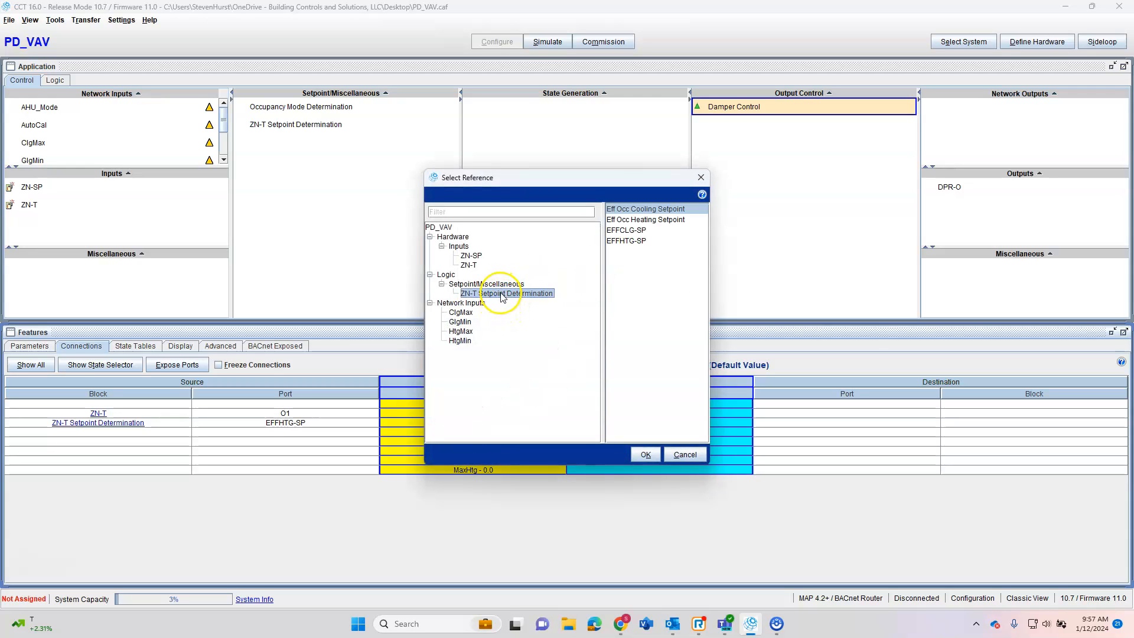
left_click(633, 231)
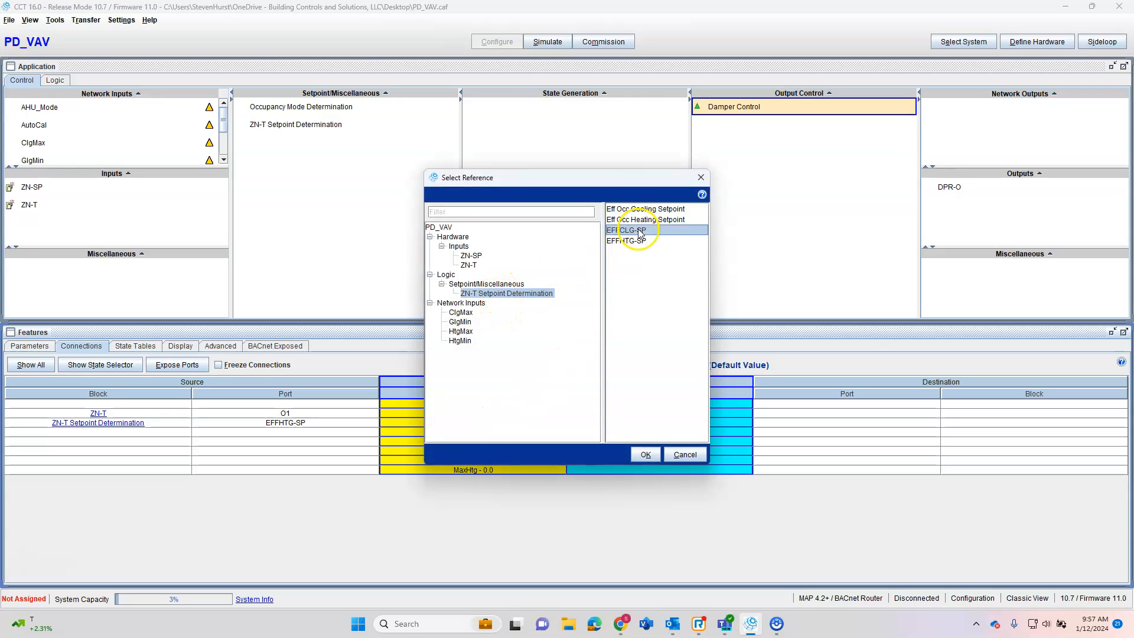
left_click(646, 454)
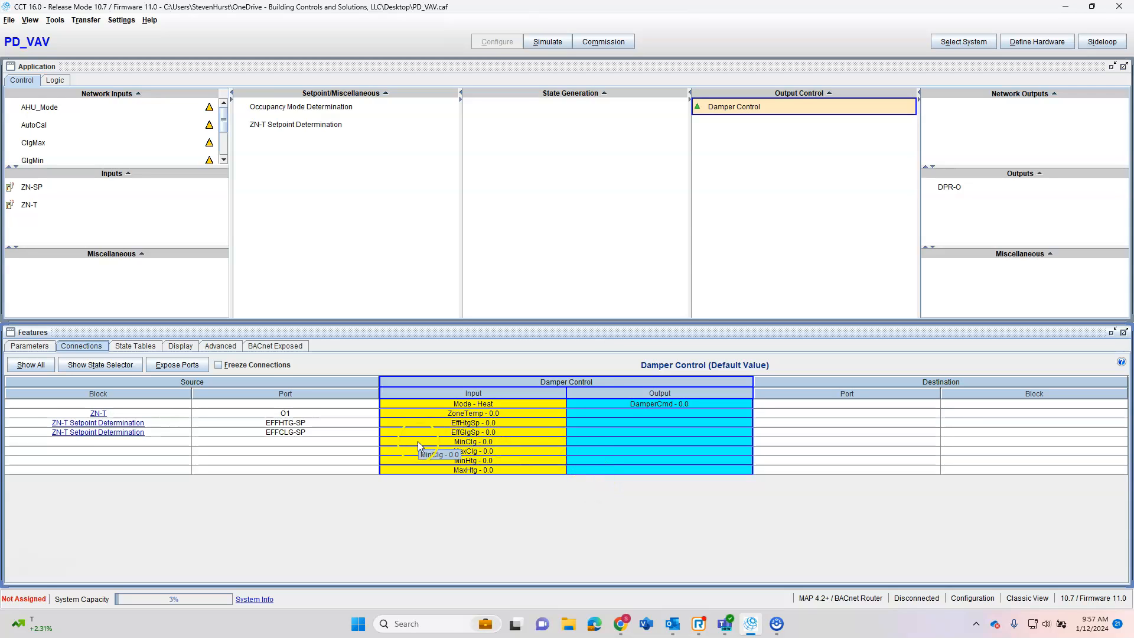
- Connect Damper Control's MinClg input to the ClgMin network input and its MaxClg input to ClgMax
right_click(439, 443)
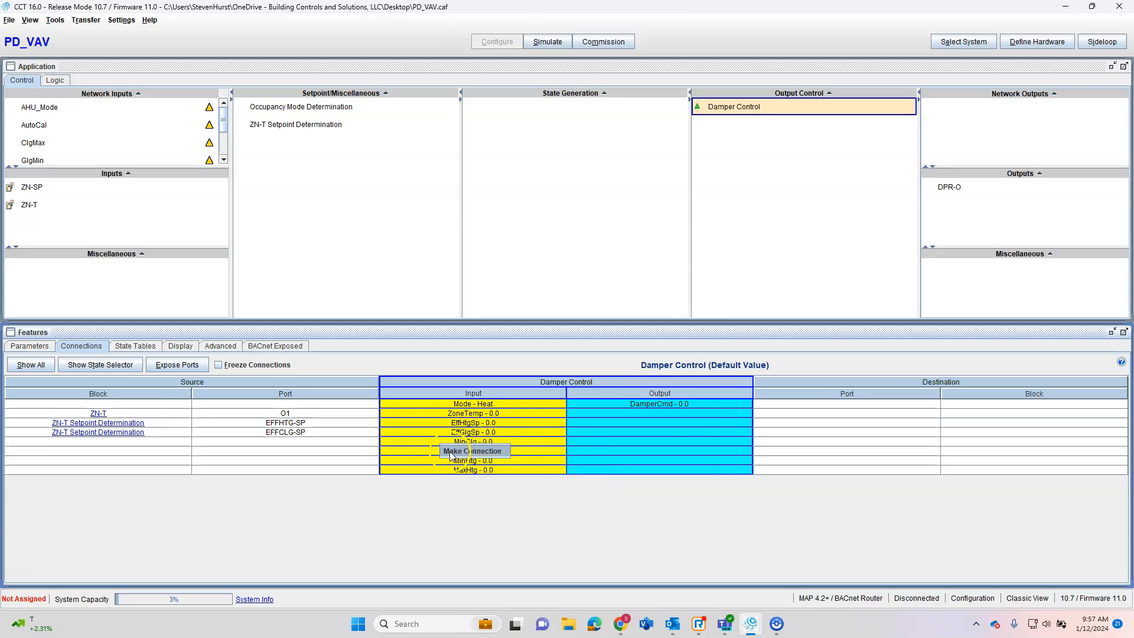
left_click(465, 450)
left_click(462, 322)
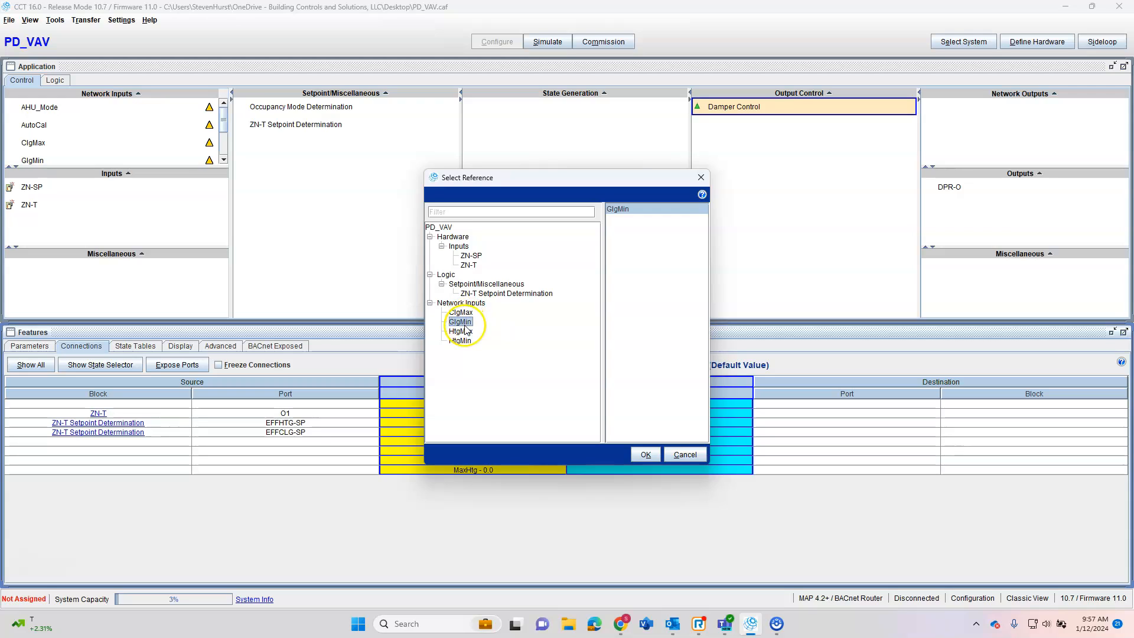
left_click(644, 455)
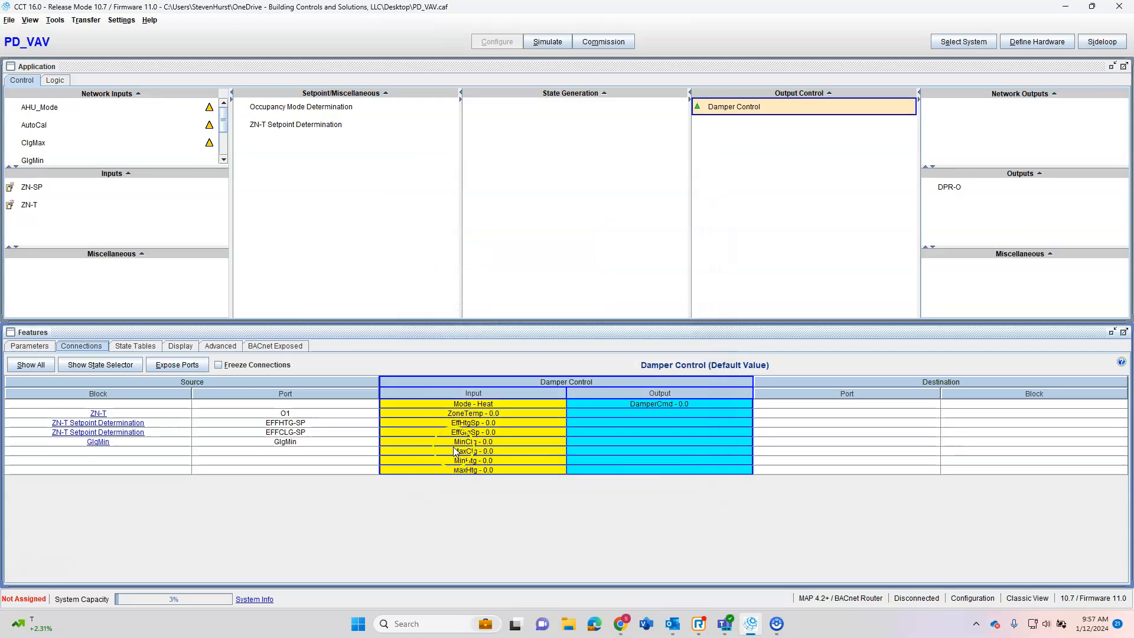
right_click(448, 449)
left_click(477, 458)
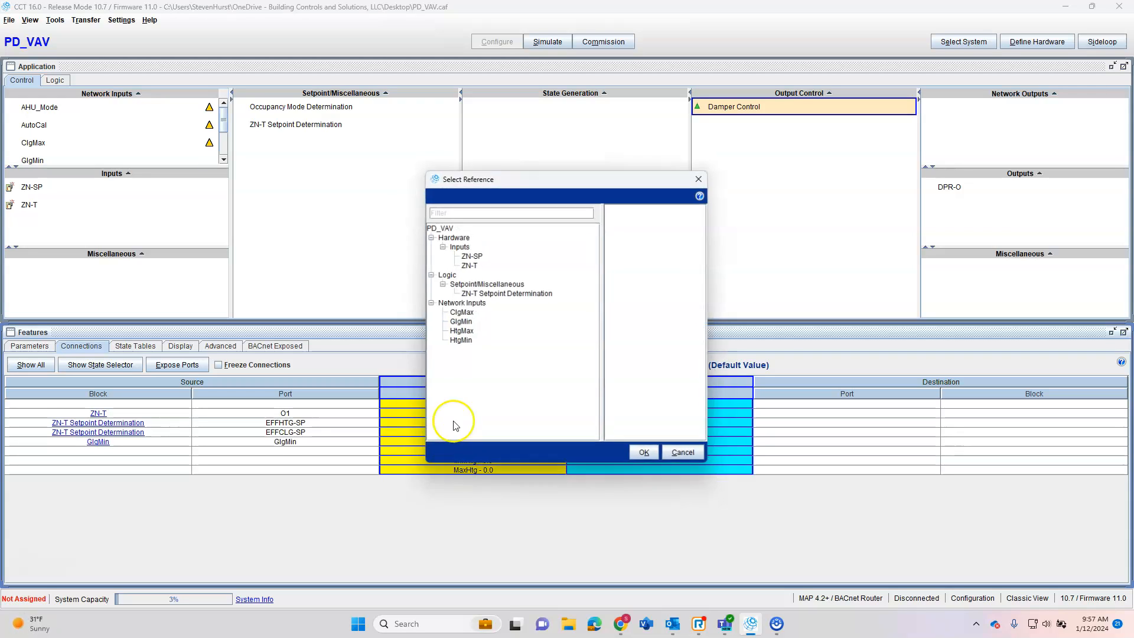
left_click(462, 312)
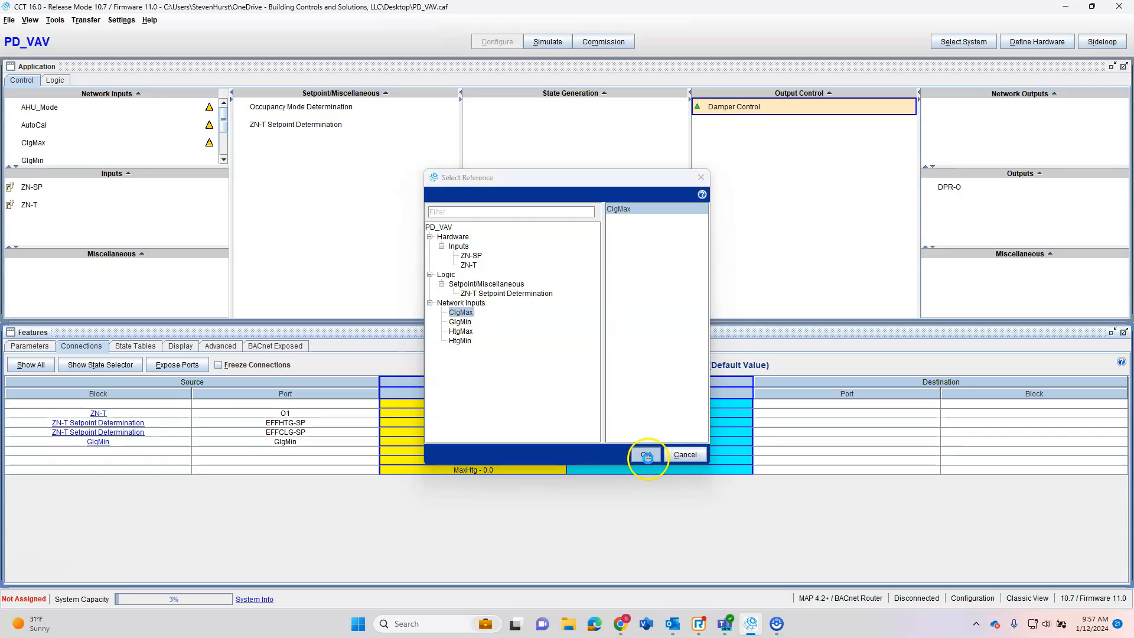
left_click(645, 454)
- Connect Damper Control's MinHtg input to the HtgMin network input and its MaxHtg input to HtgMax
right_click(399, 459)
left_click(420, 467)
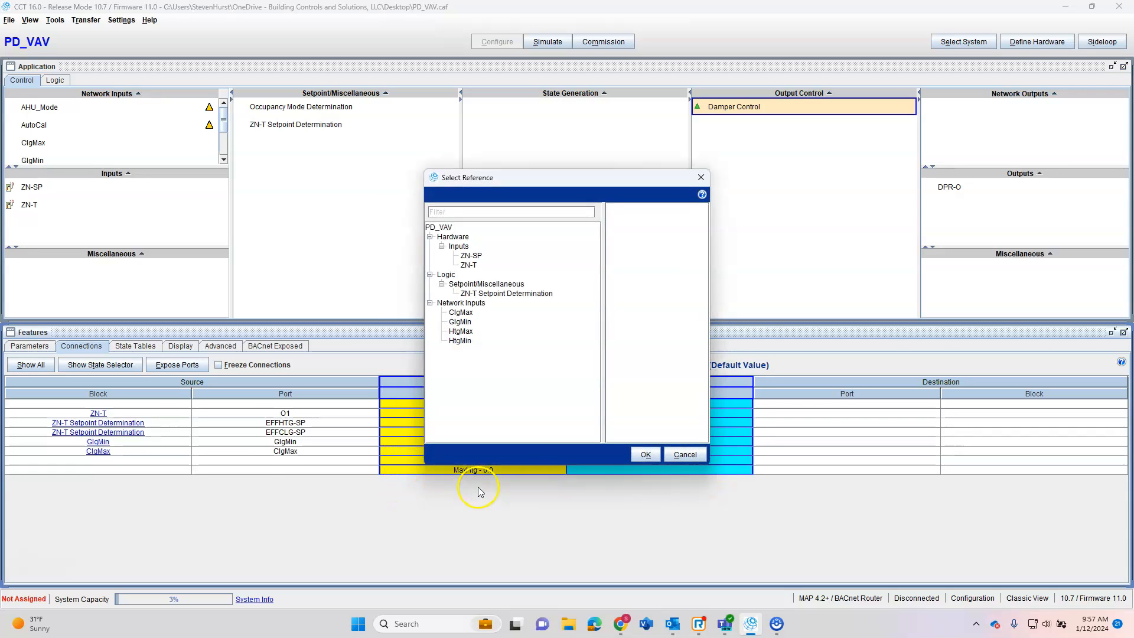
left_click(462, 341)
left_click(643, 455)
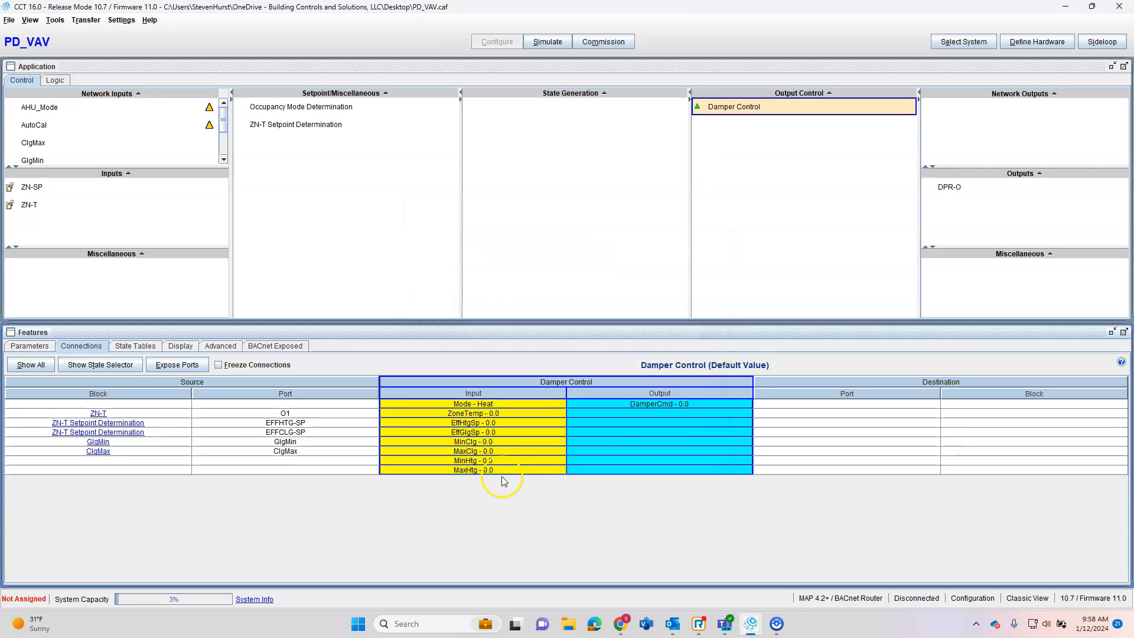
right_click(464, 471)
left_click(469, 477)
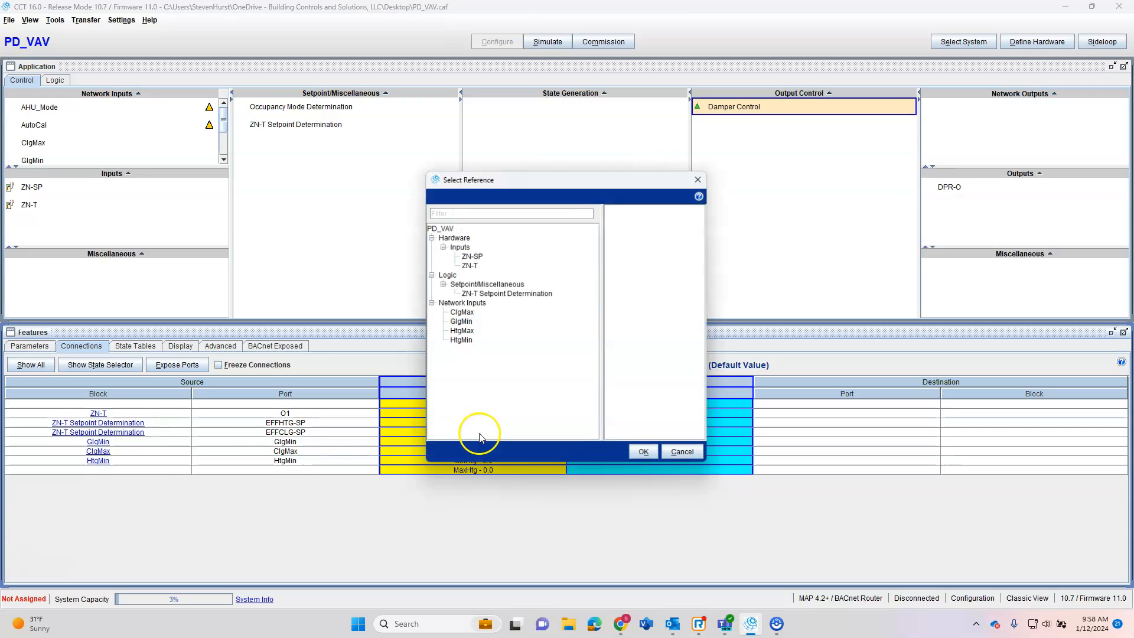
left_click(472, 334)
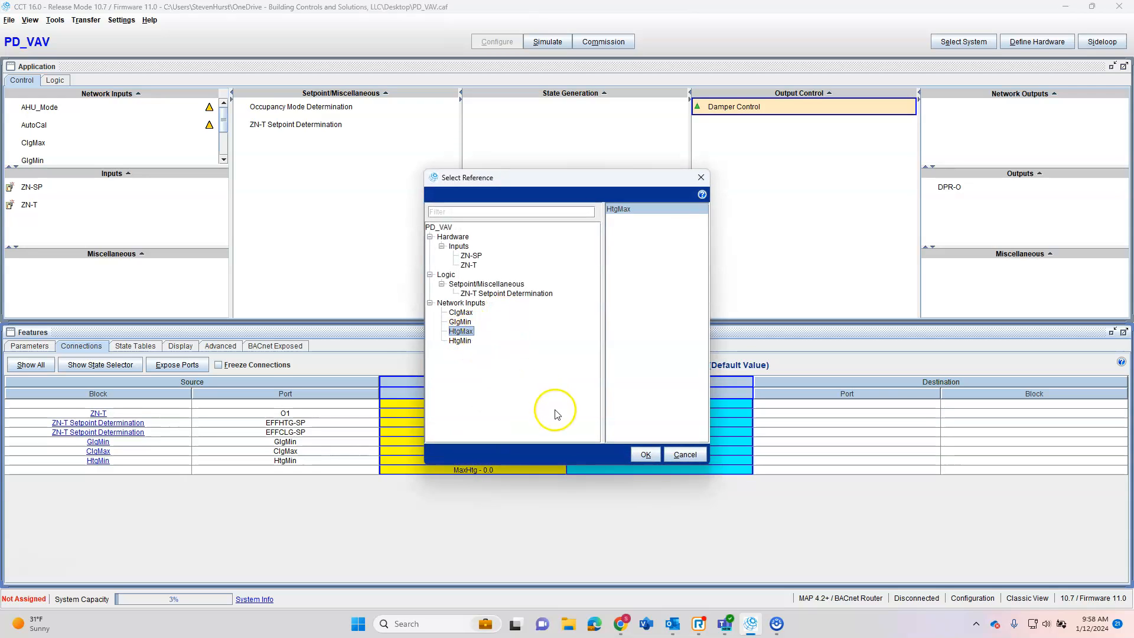
left_click(645, 454)
- Connect Damper Control's DamperCmd output to the I1 port of the DPR-O output
right_click(744, 417)
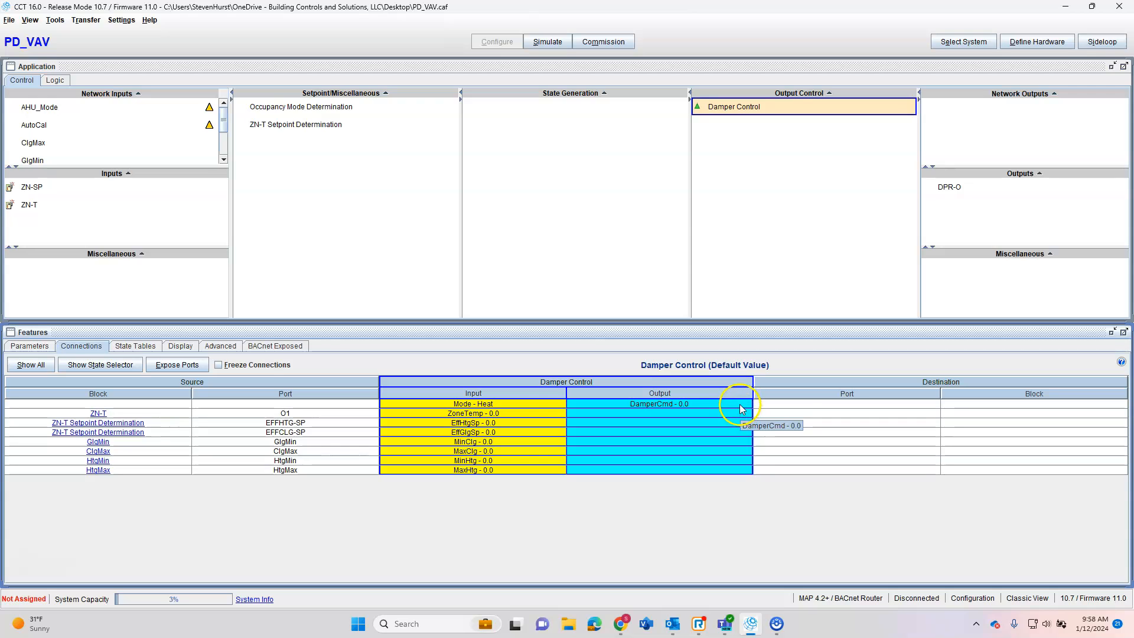
left_click(752, 422)
left_click(472, 255)
left_click(635, 454)
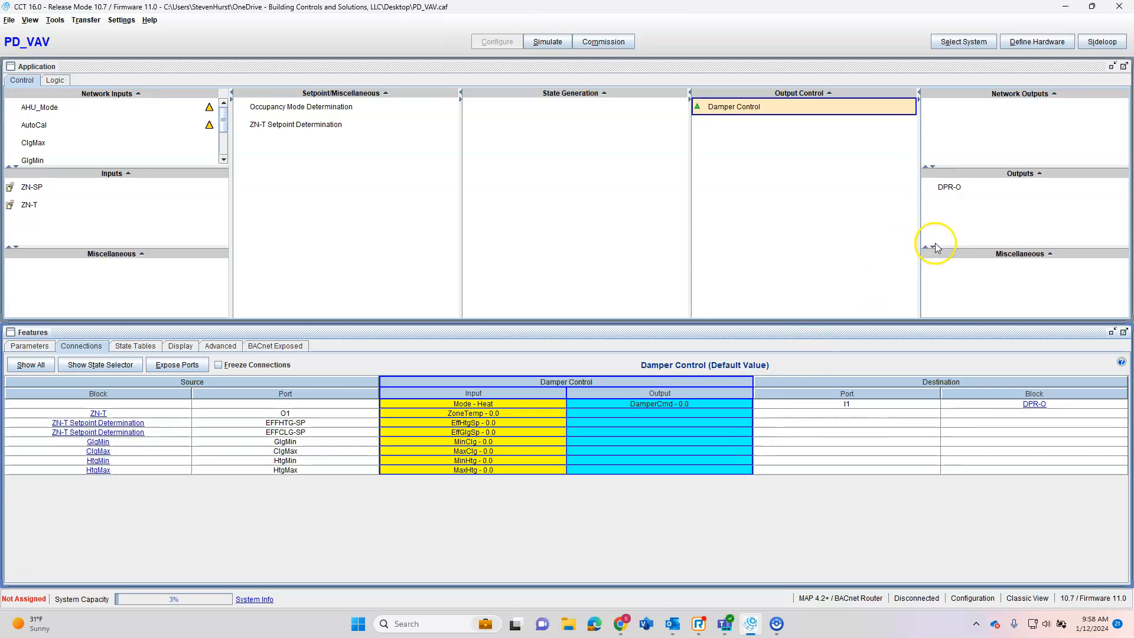
- In the hardware definition, assign the DPR-O point to the controller's integrated outputs BO1-Int and BO2-Int
left_click(1037, 41)
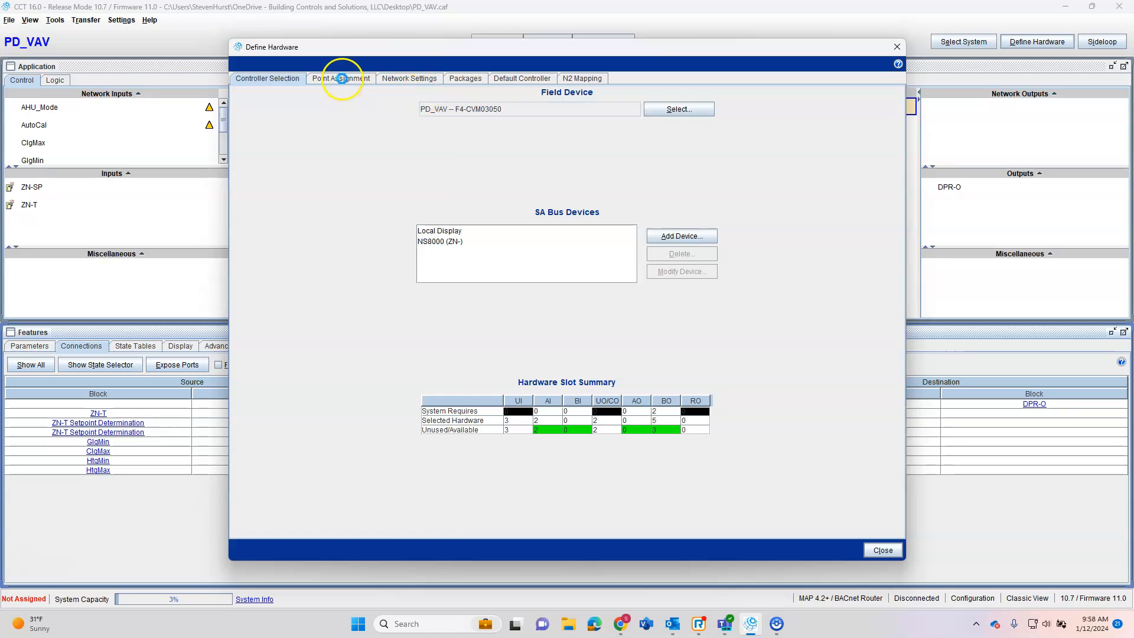
left_click(341, 78)
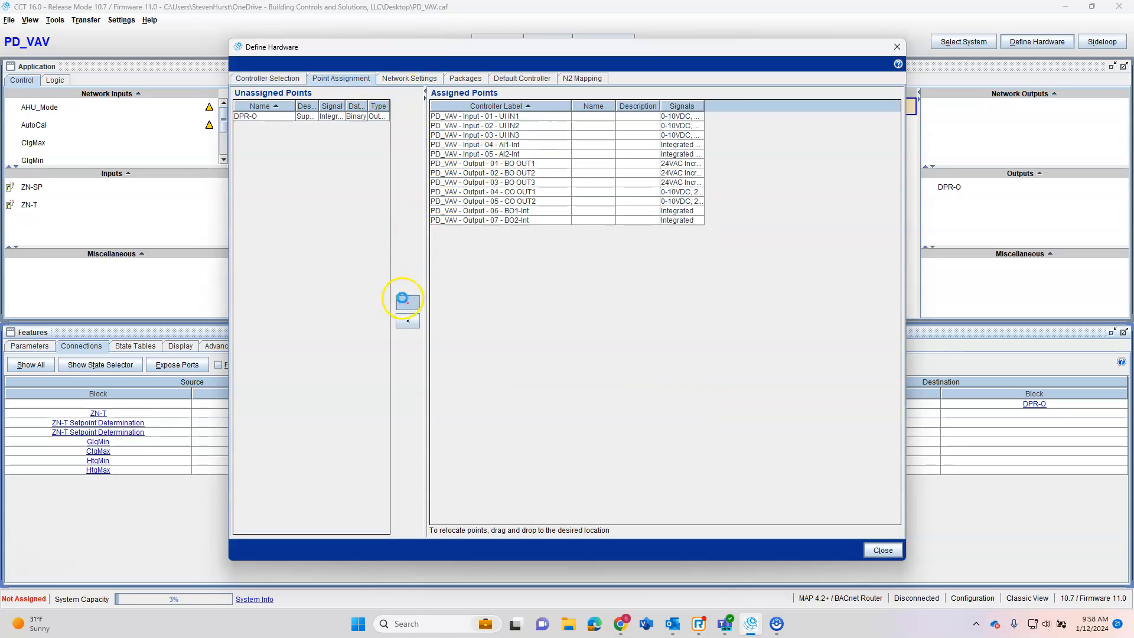
left_click(304, 117)
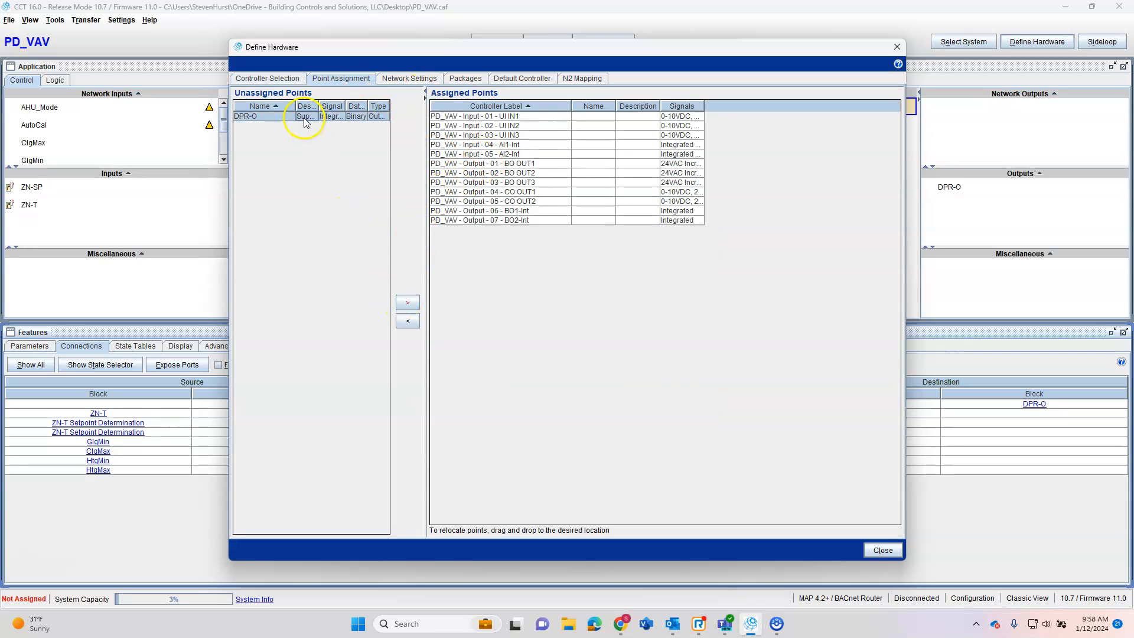
left_click(409, 304)
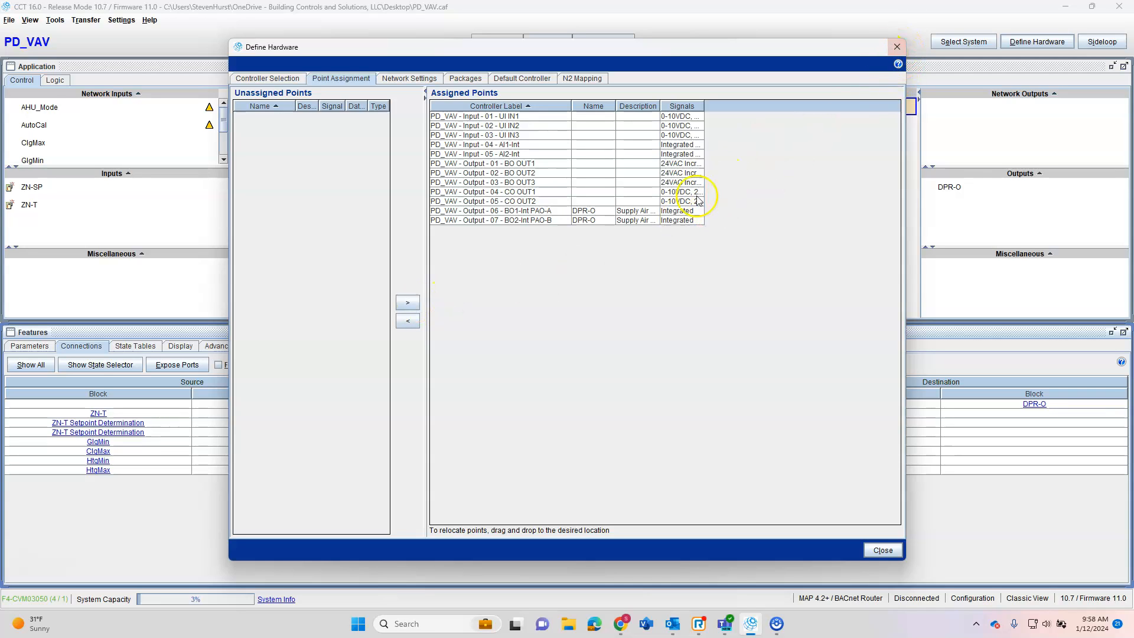
left_click(896, 47)
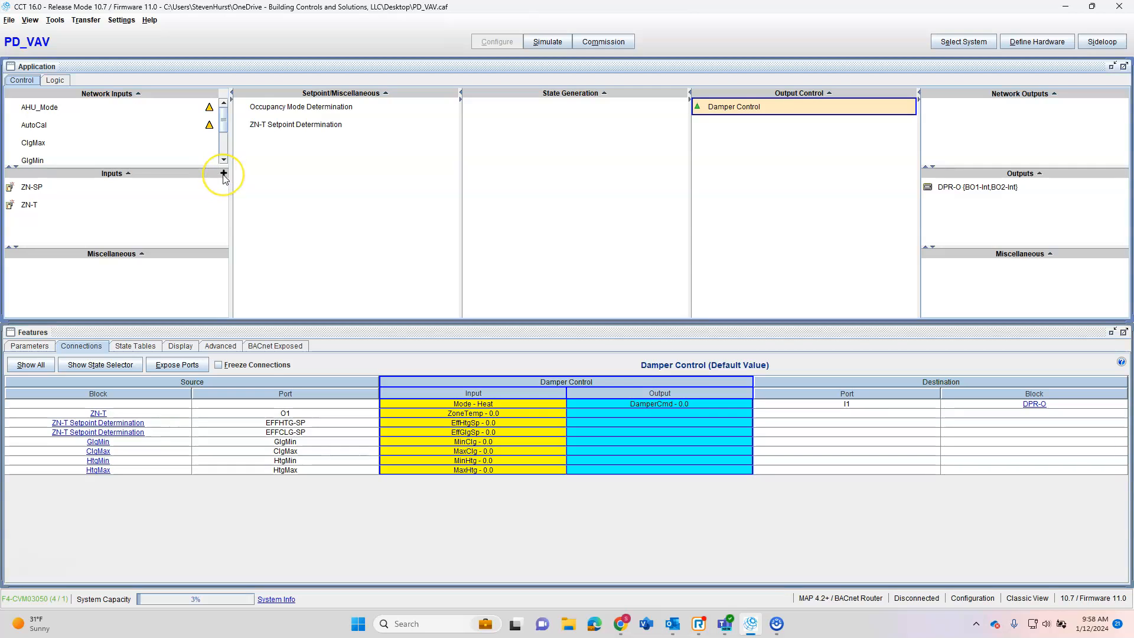
- Add one discharge air temperature input DA-T with the Nickel 1K RTD signal
left_click(224, 174)
type("da-t")
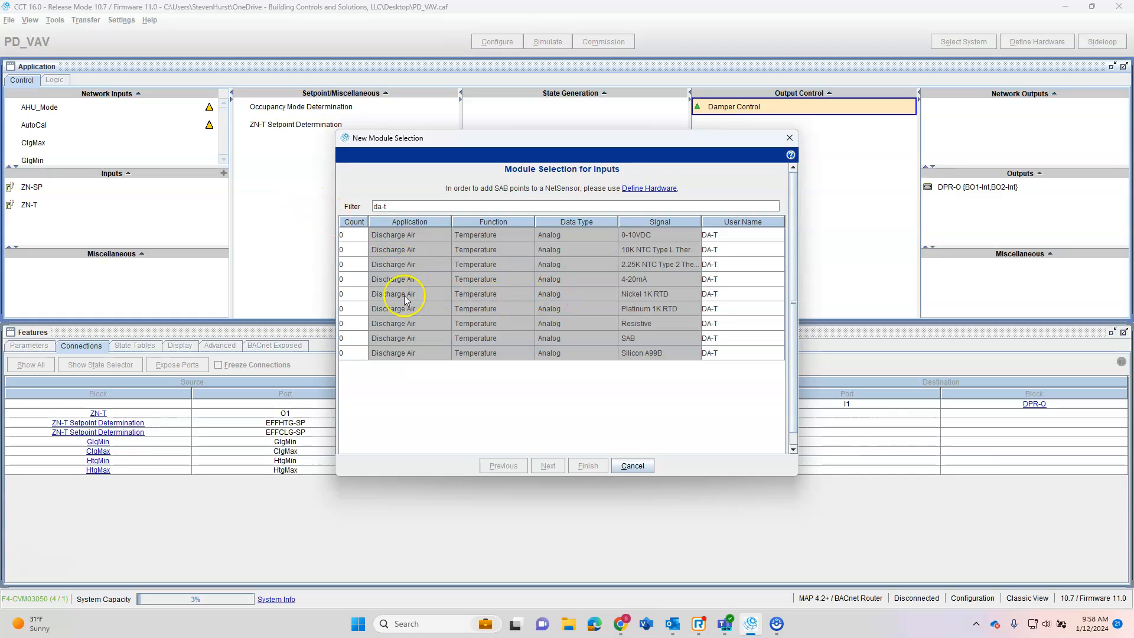
left_click(363, 294)
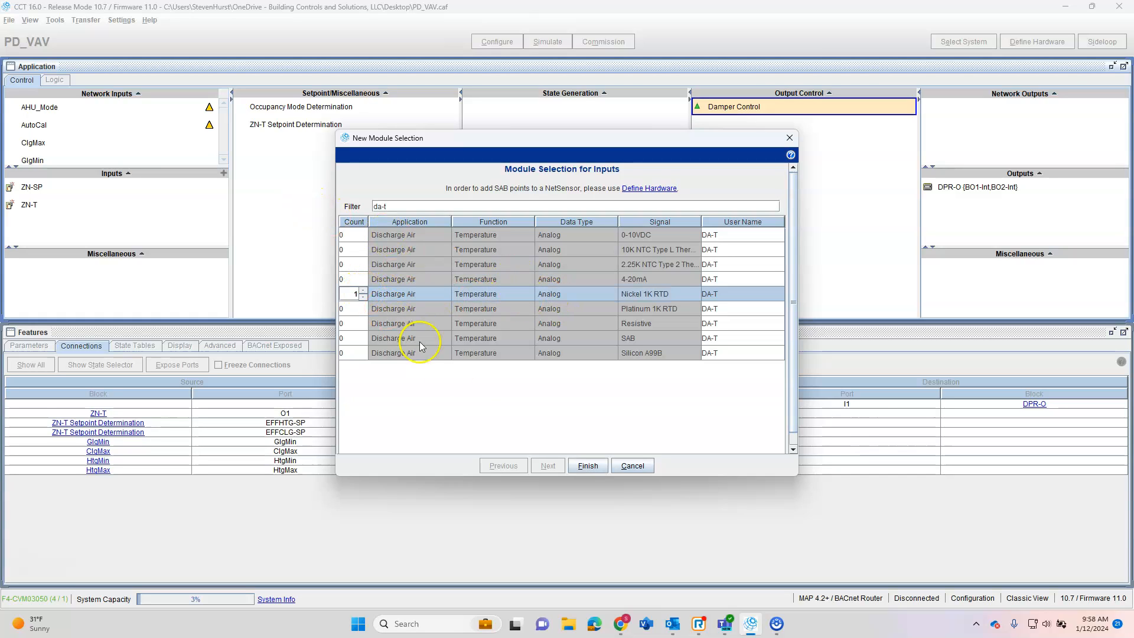
left_click(582, 466)
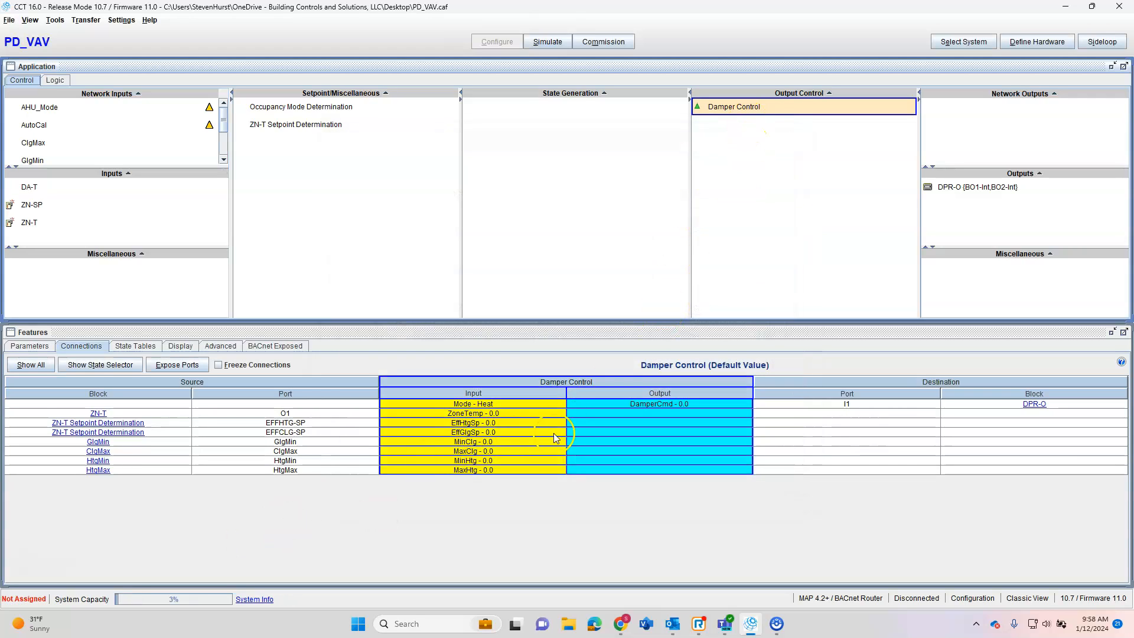
- In the hardware definition, assign the DA-T point to controller input UI IN1
left_click(1019, 40)
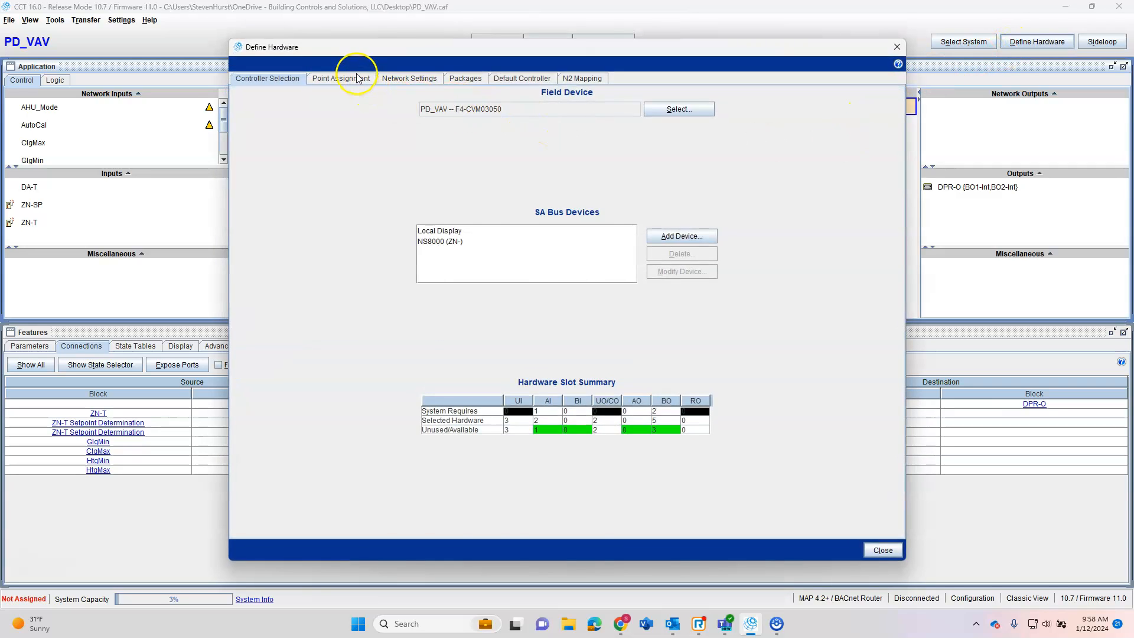
left_click(358, 79)
left_click(323, 118)
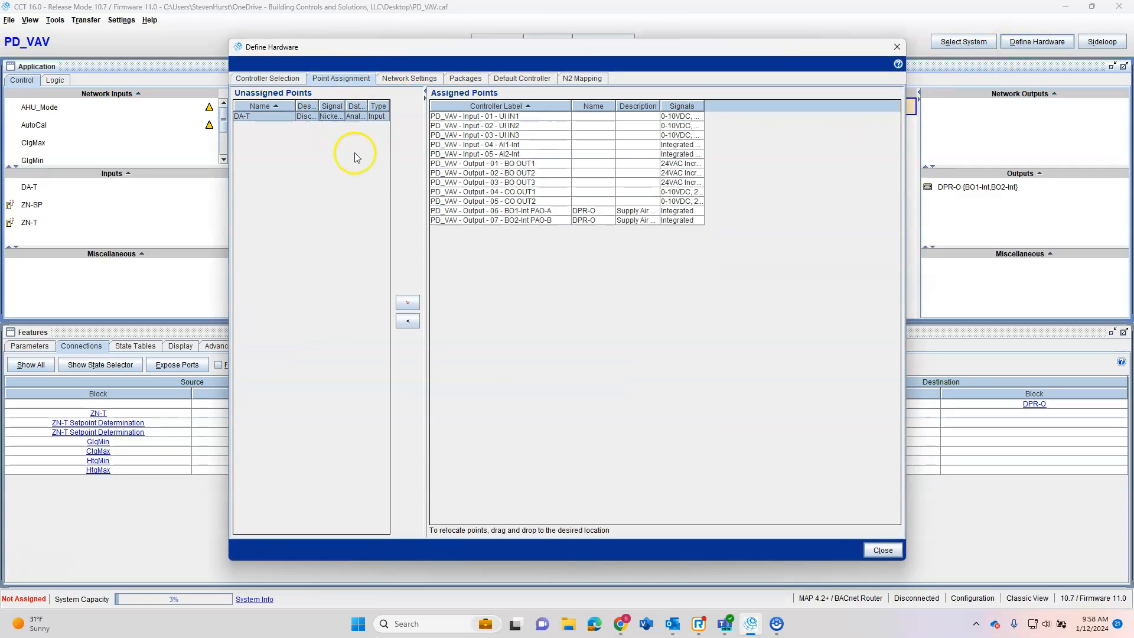
left_click(408, 302)
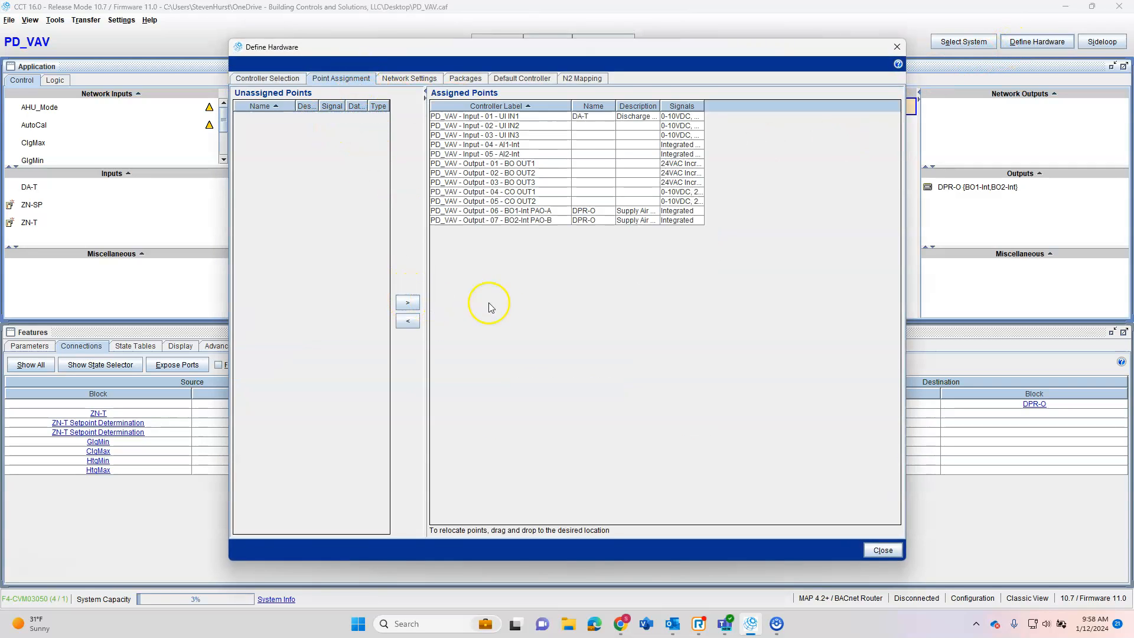
left_click(897, 48)
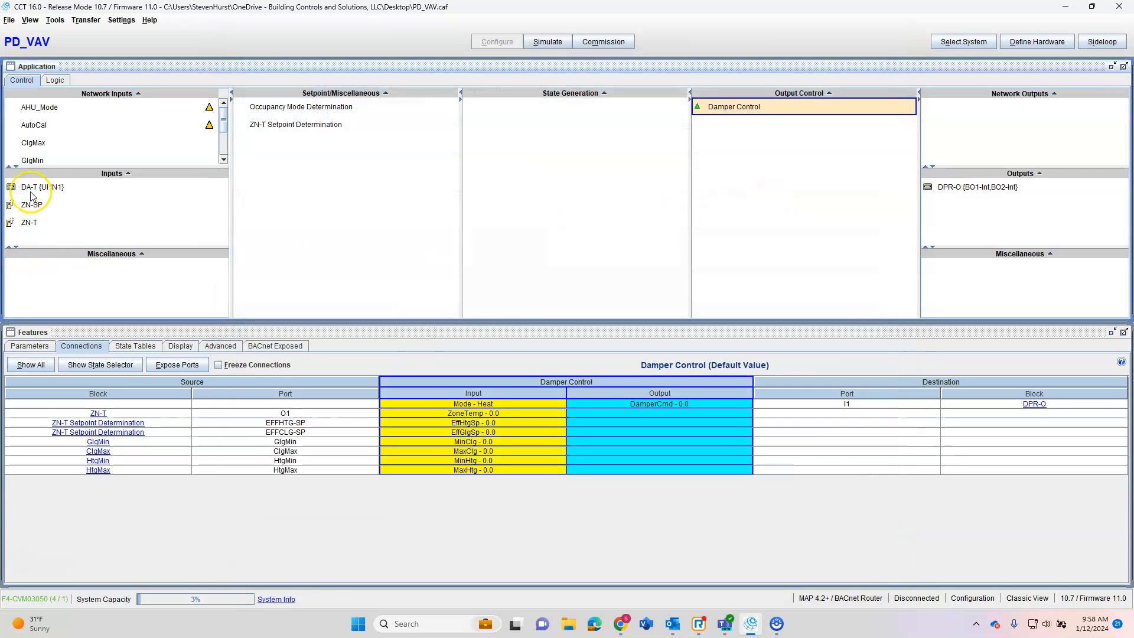
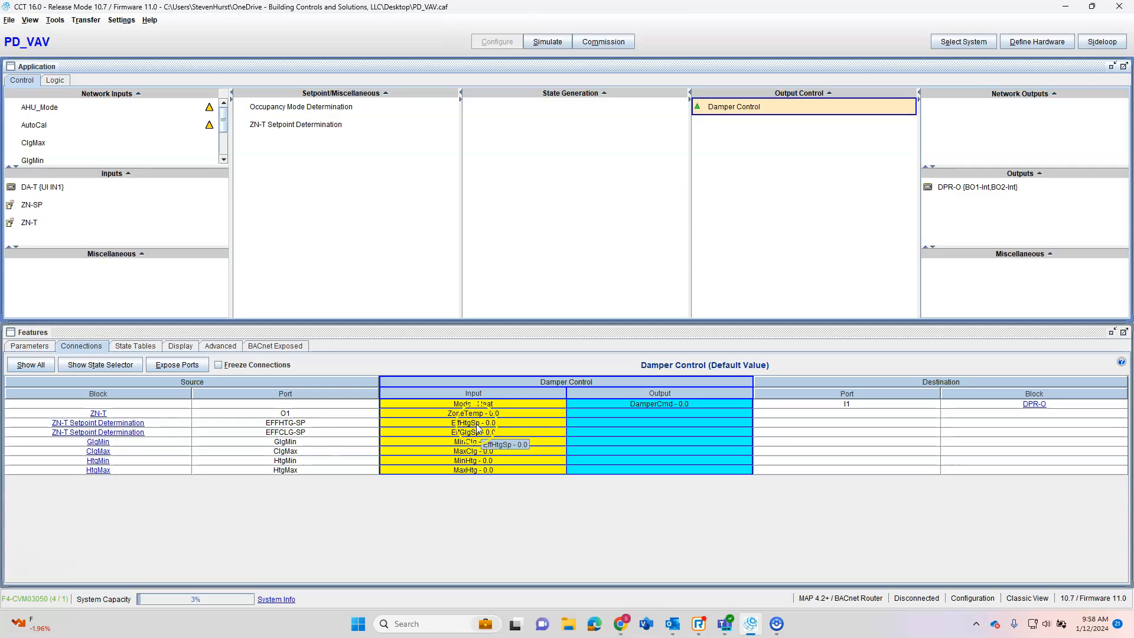
left_click(139, 349)
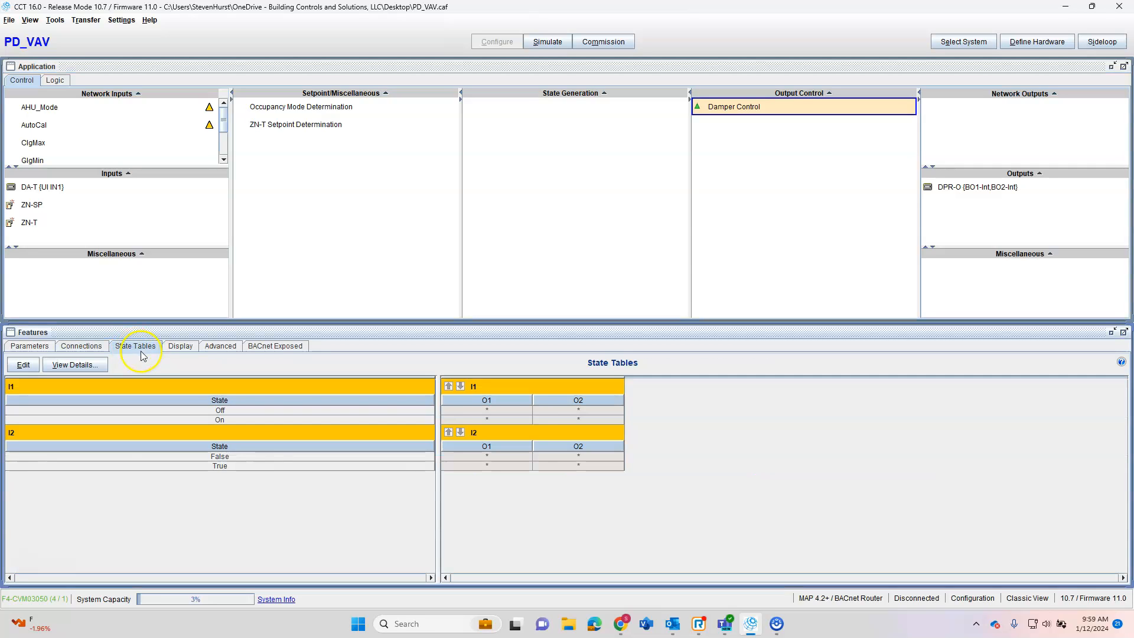
left_click(27, 366)
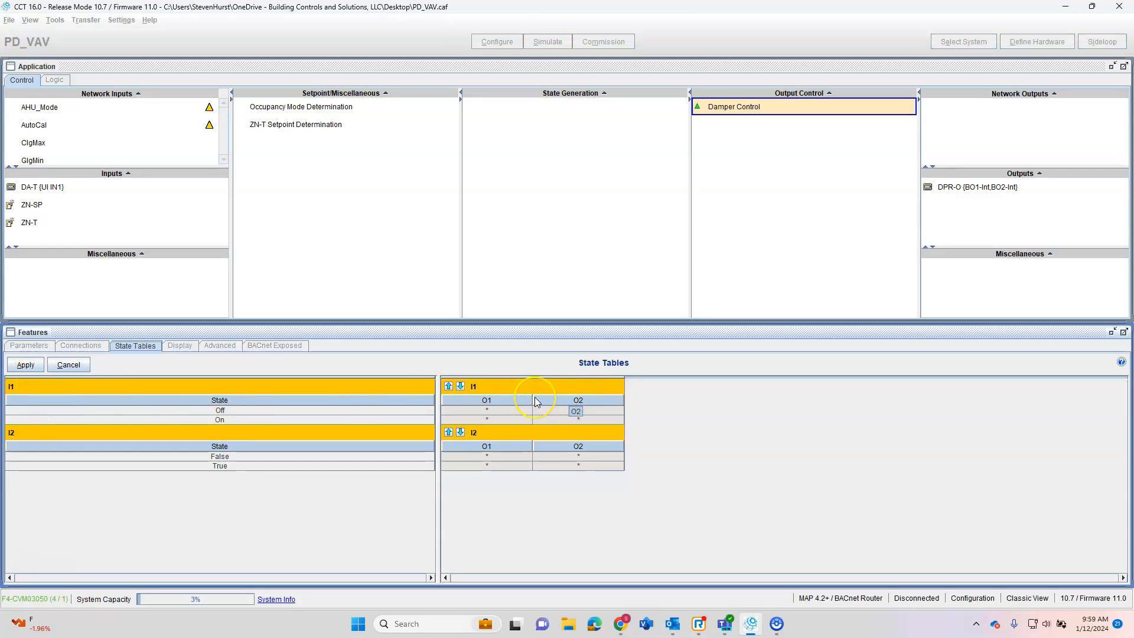
left_click(375, 407)
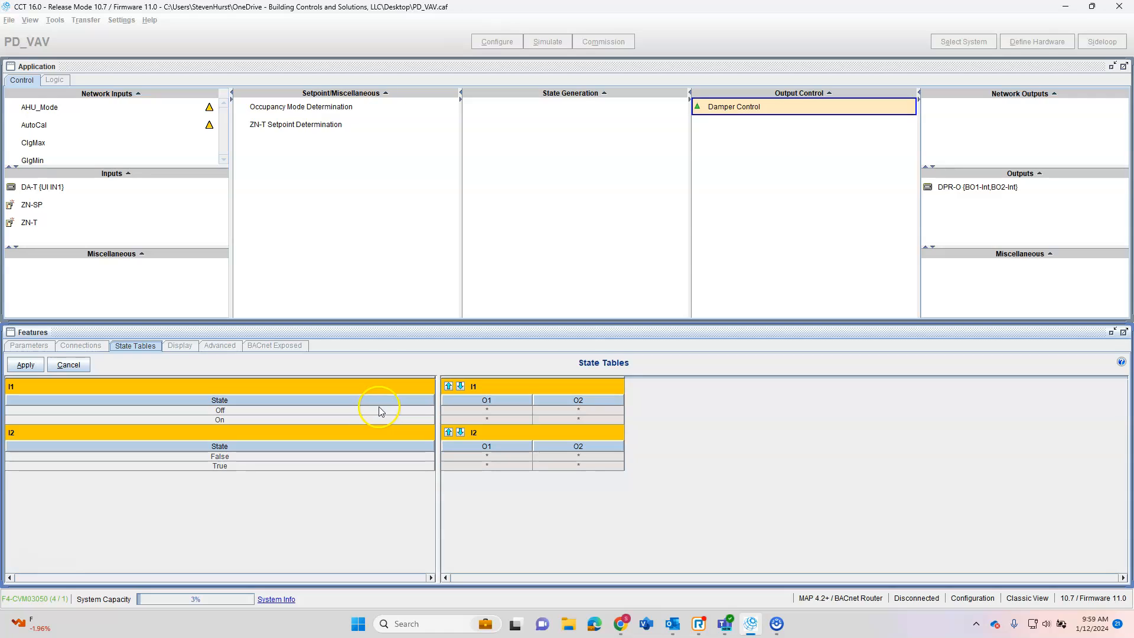
left_click(90, 371)
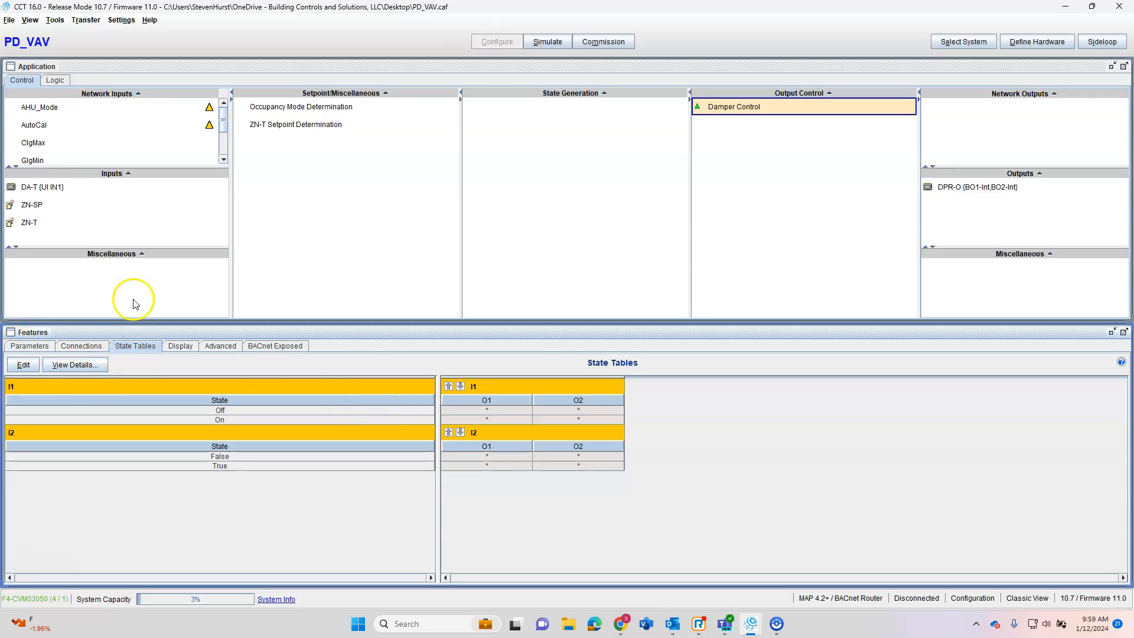
- Add one Hybrid Activity module named AutoCal to Setpoint/Miscellaneous
left_click(42, 131)
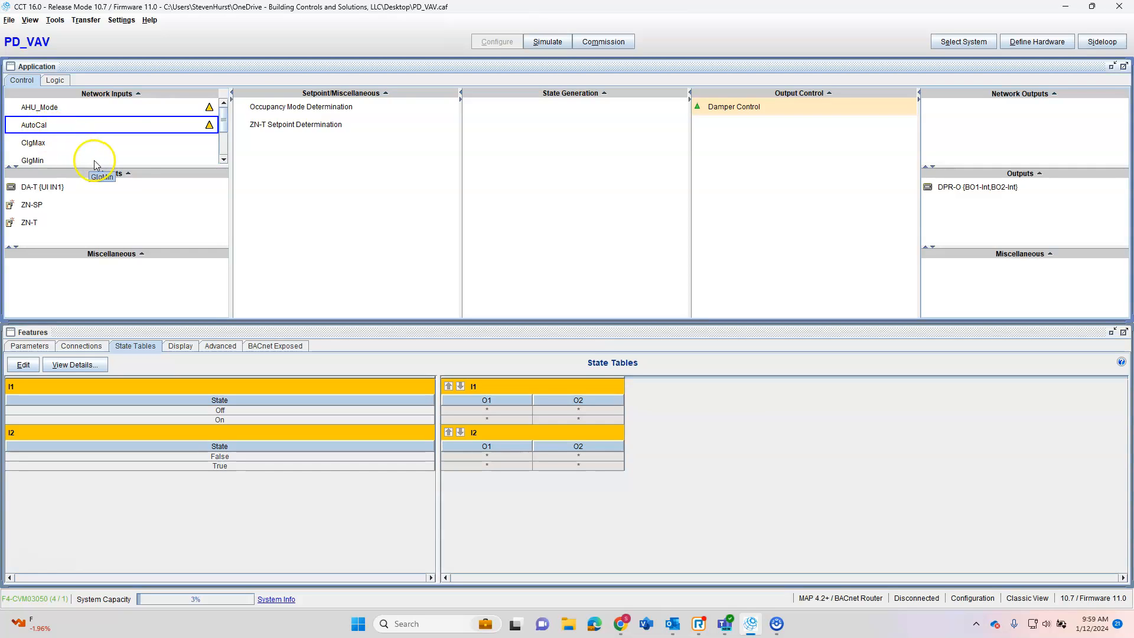
left_click(453, 93)
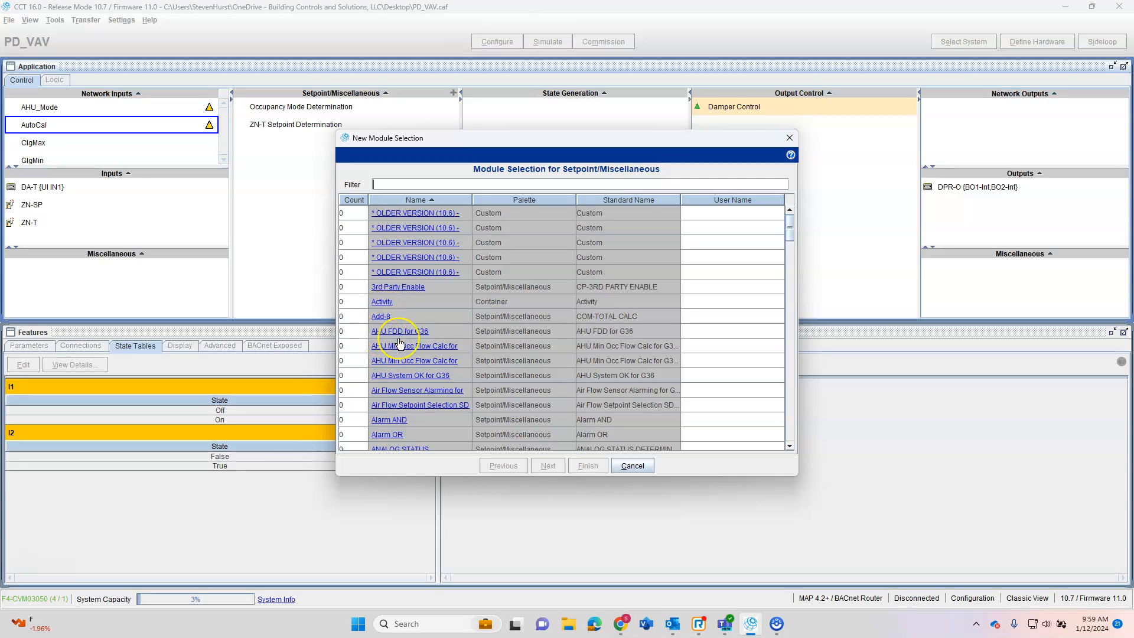
type("hy")
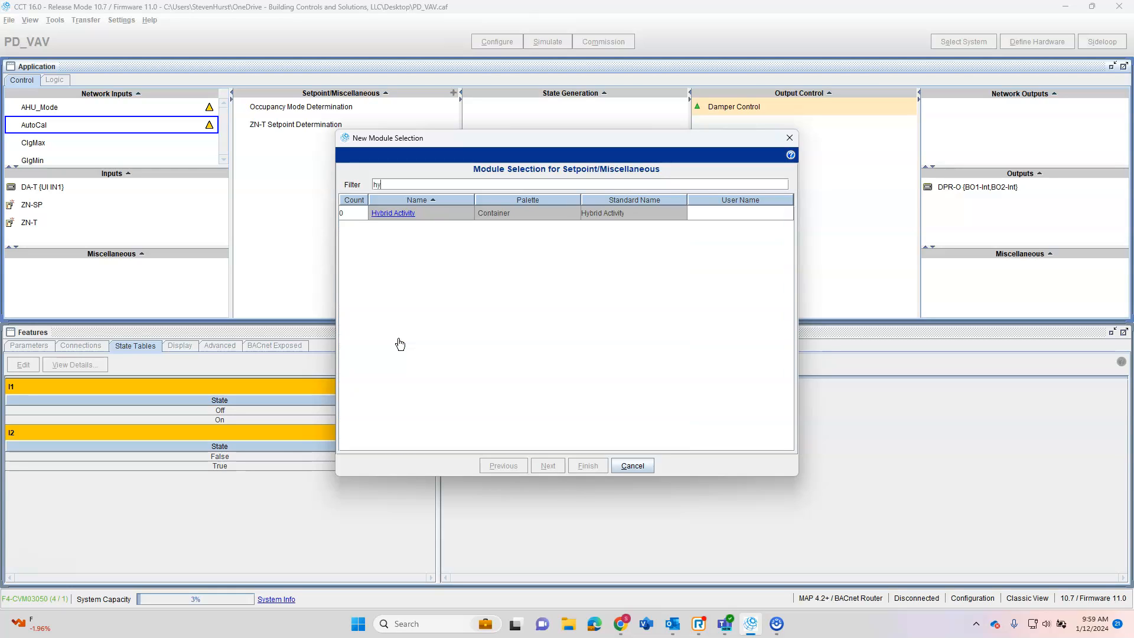
left_click(354, 212)
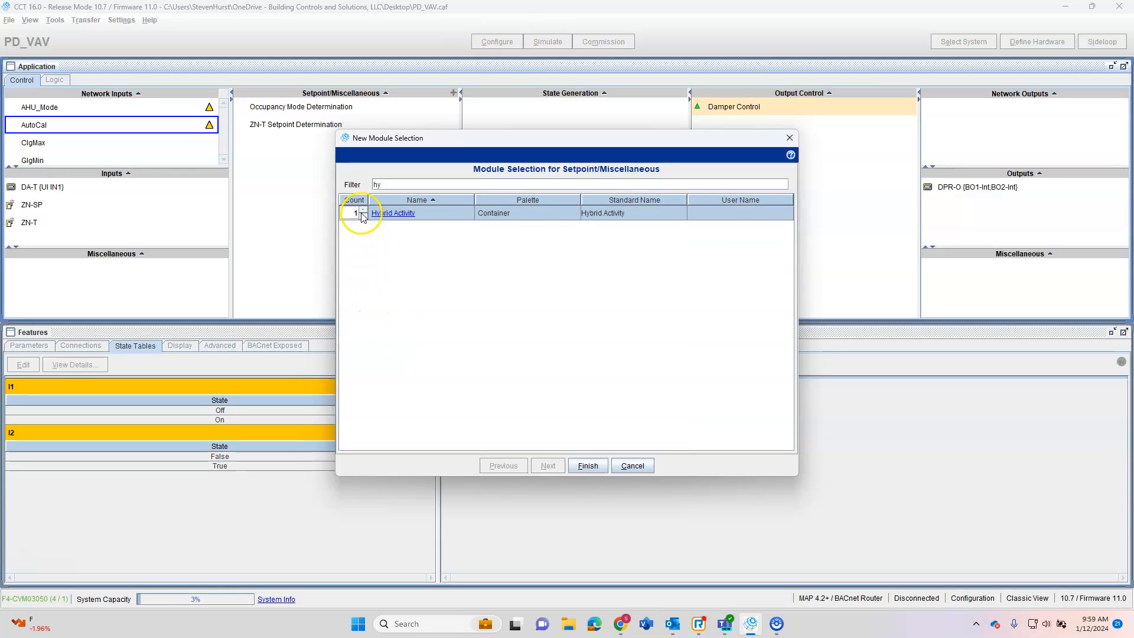
left_click(716, 213)
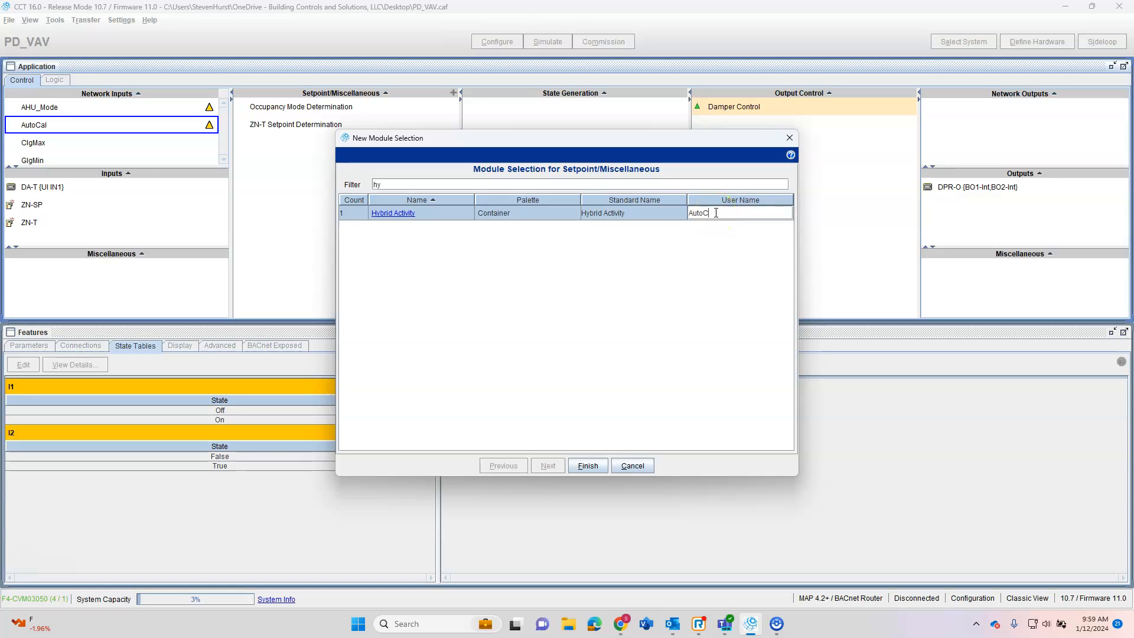
left_click(594, 464)
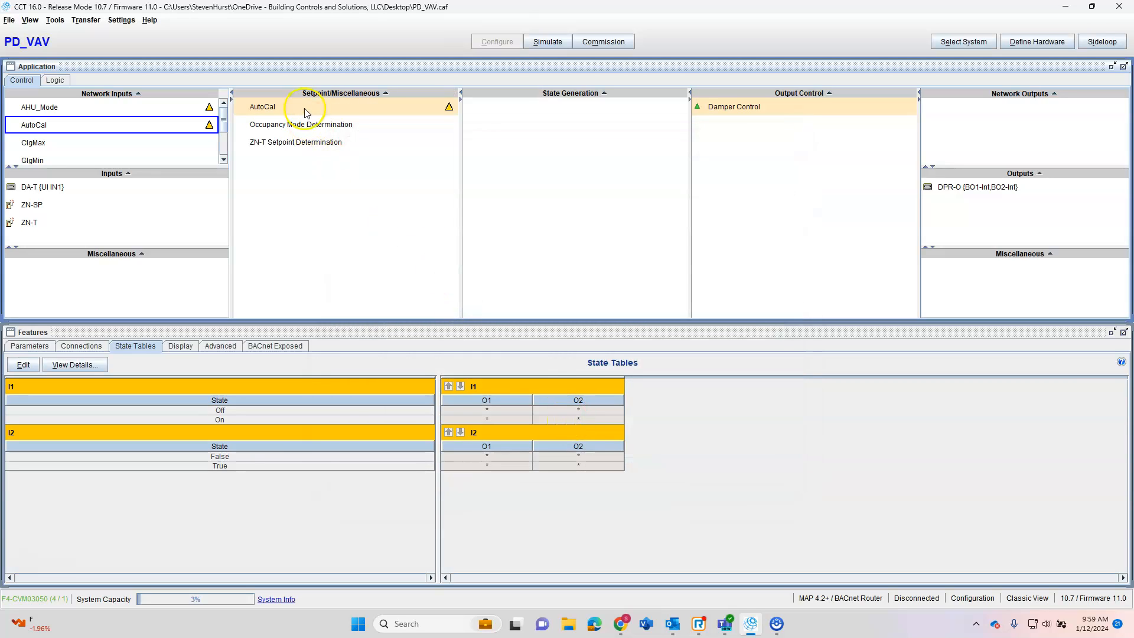
- Open the AutoCal activity's logic and reposition its State block on the canvas
right_click(304, 108)
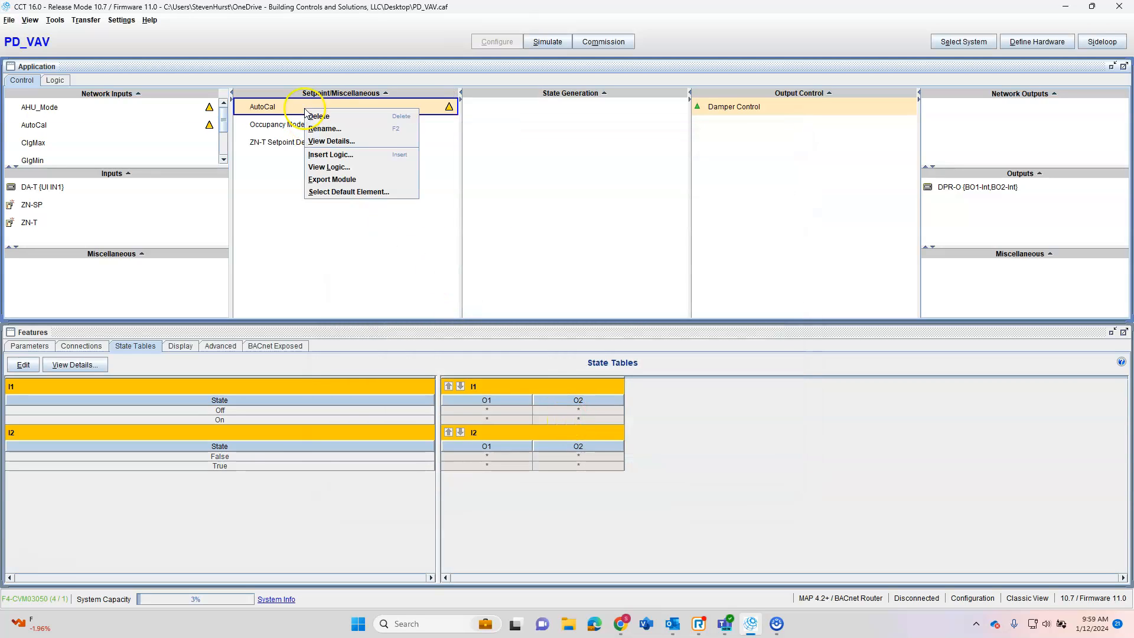
left_click(350, 168)
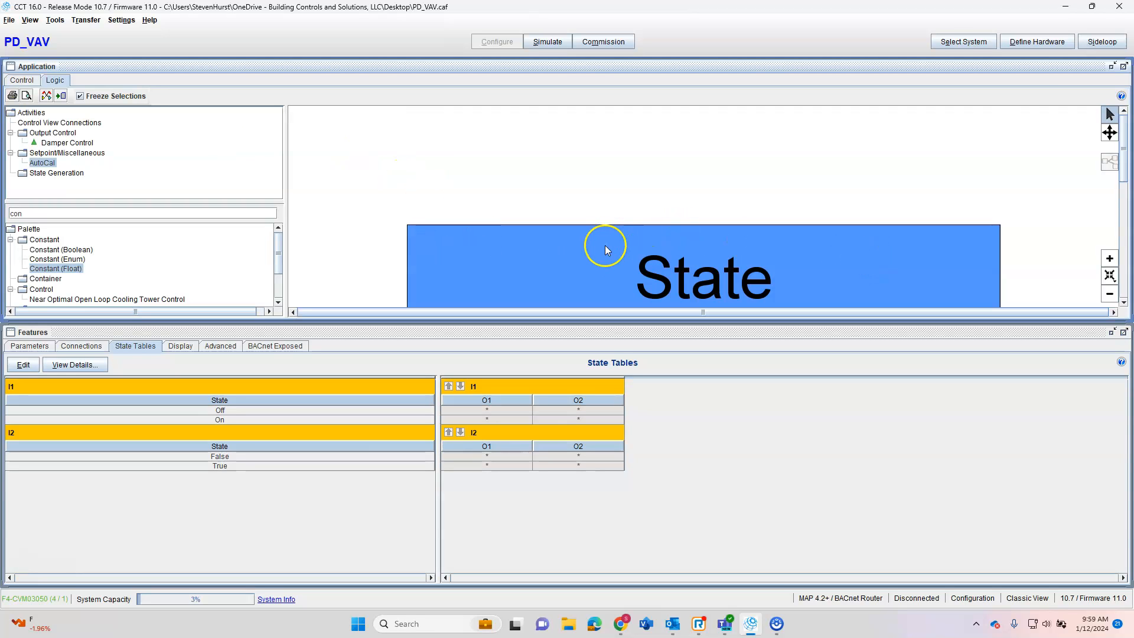
scroll(605, 246, "down", 5)
left_click_drag(639, 255, 684, 167)
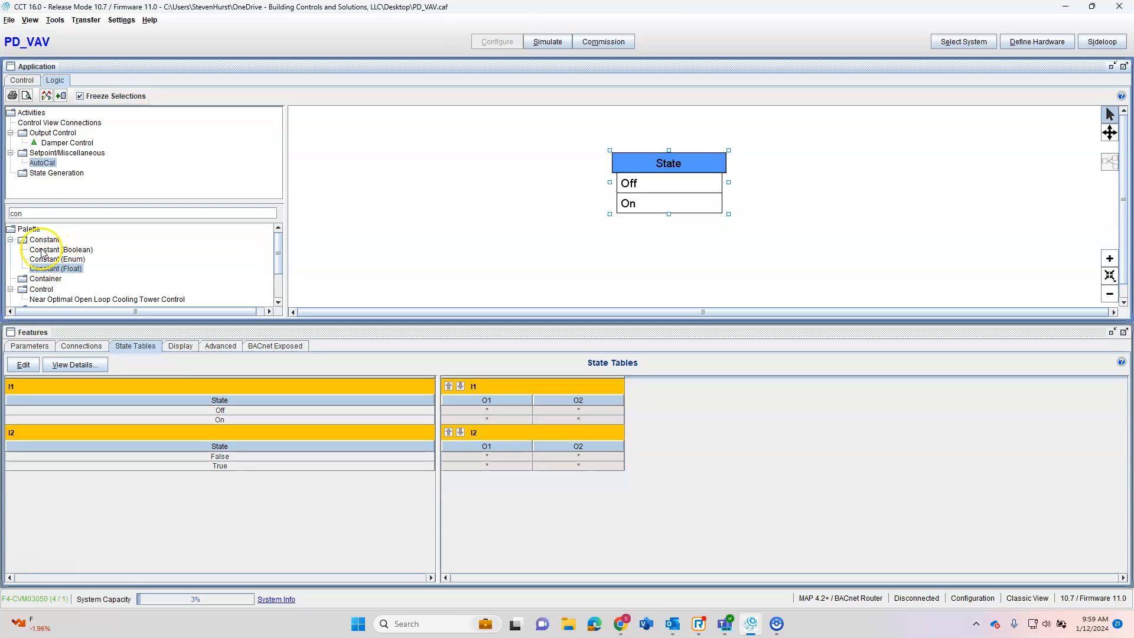
- Place a Boolean activity input to the left of the State block and name it AutoCal
key("BackSpace")
key("BackSpace")
key("BackSpace")
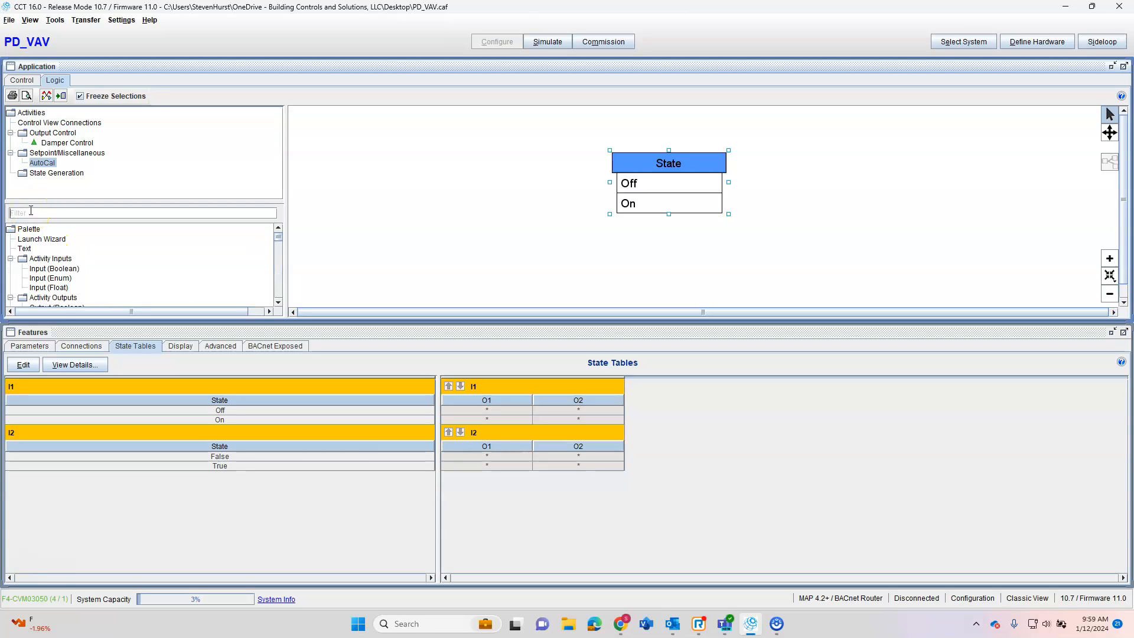
left_click_drag(59, 268, 344, 185)
double_click(351, 178)
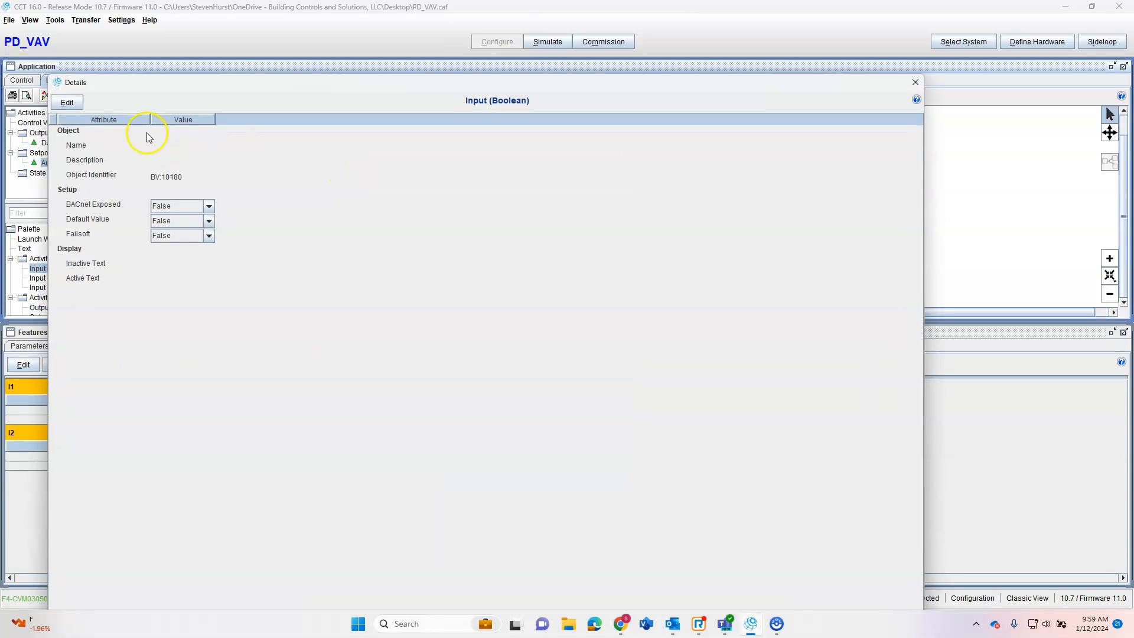
left_click(67, 103)
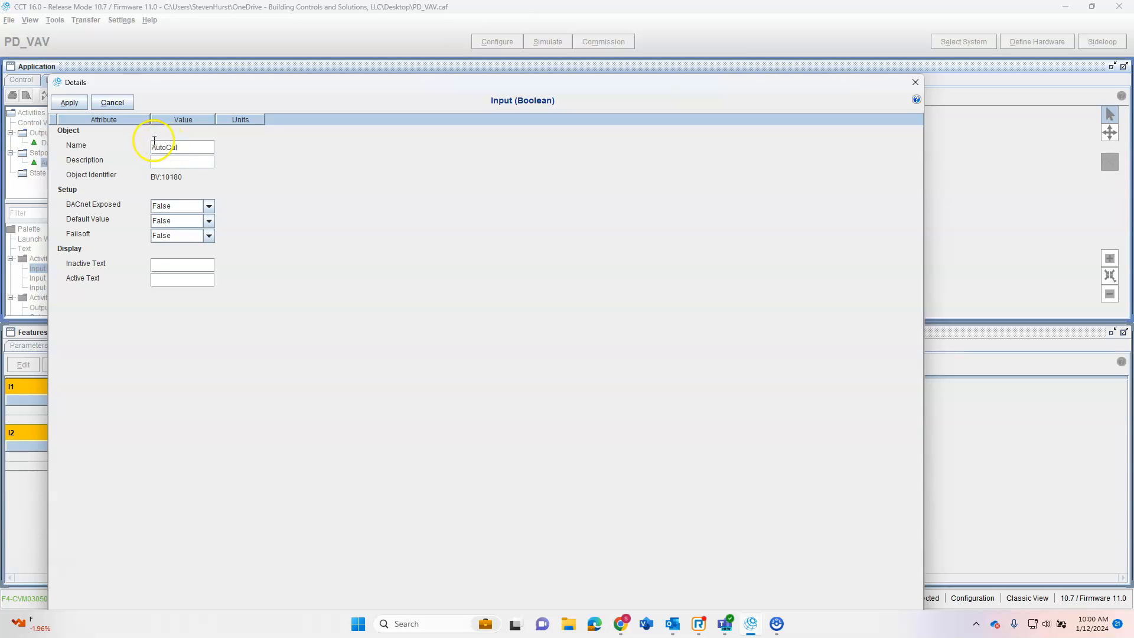
left_click(67, 102)
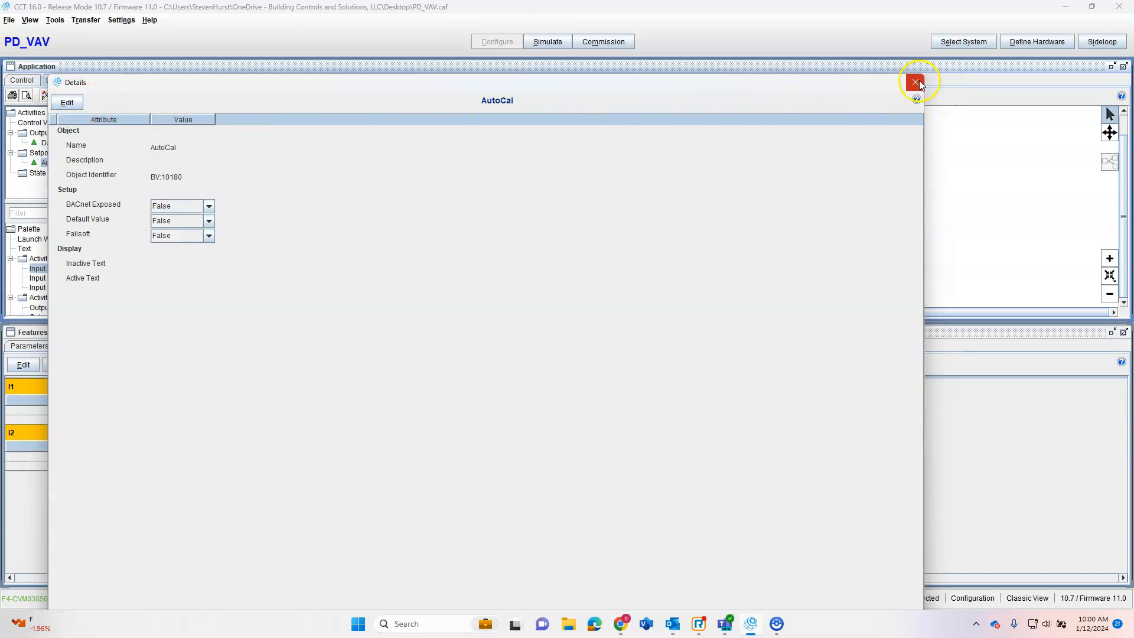
left_click(916, 82)
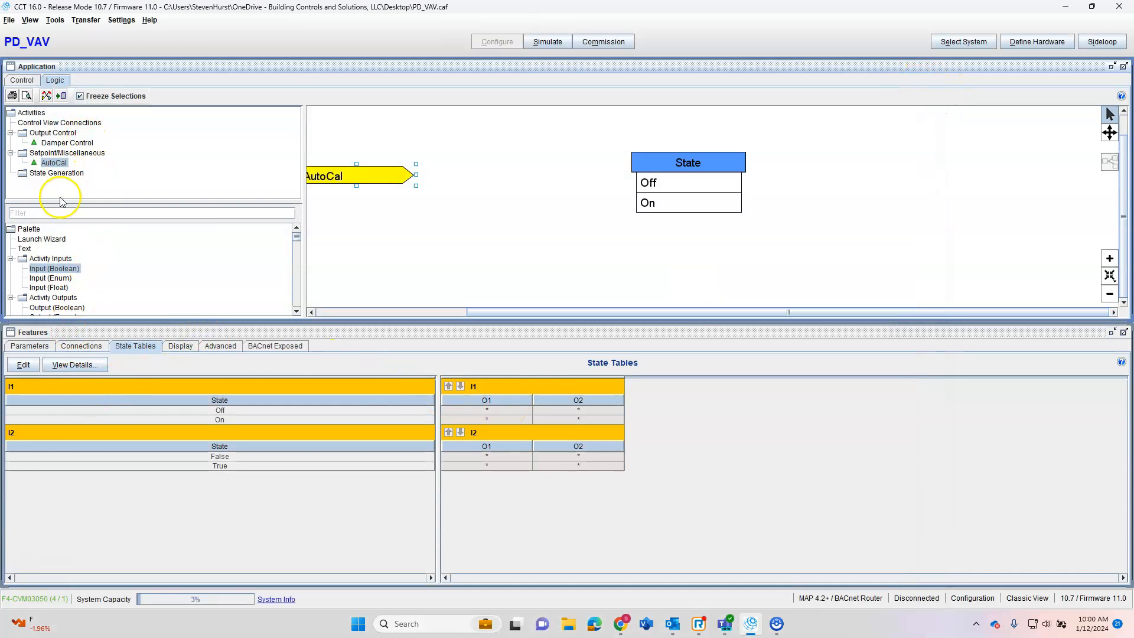
- Place a Timer block between the AutoCal input and the State block
left_click(76, 214)
type("tim")
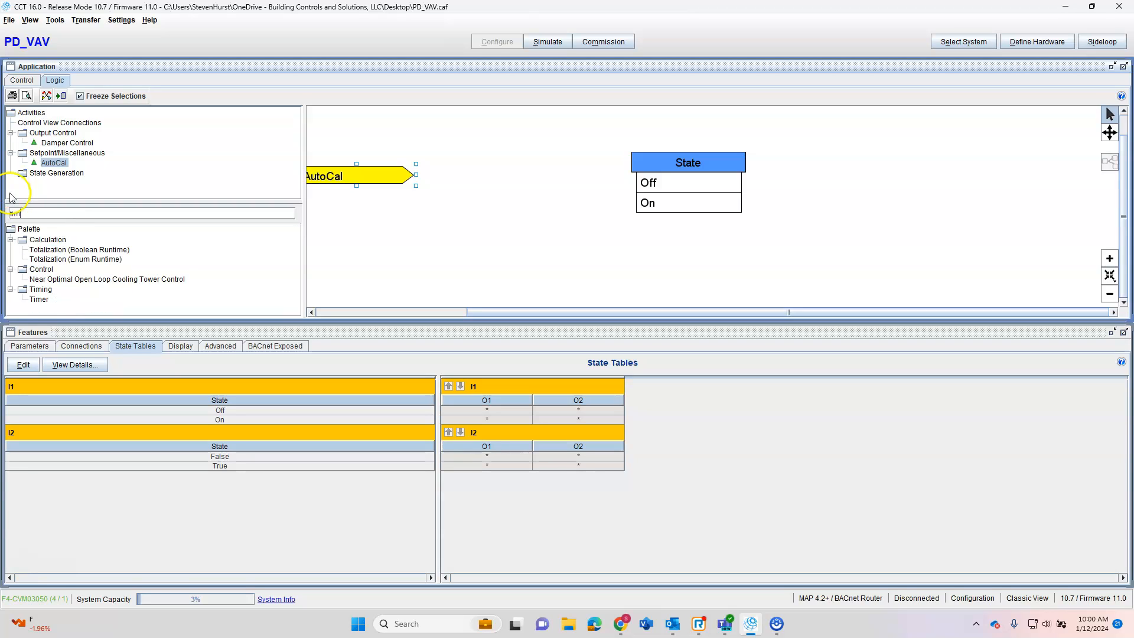
left_click(46, 301)
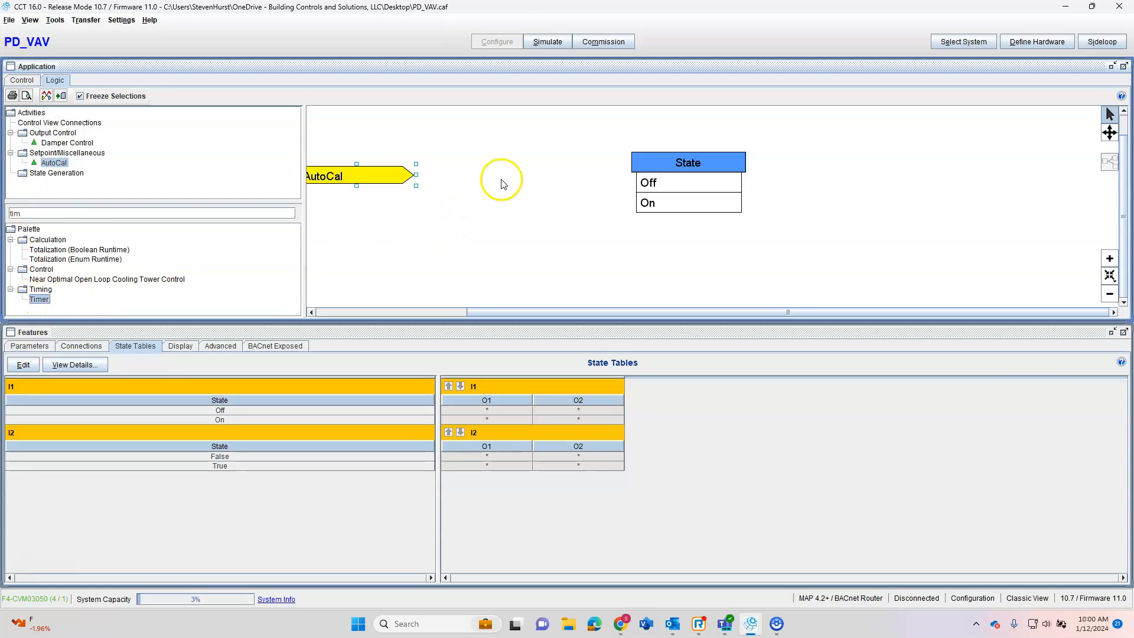
left_click(523, 178)
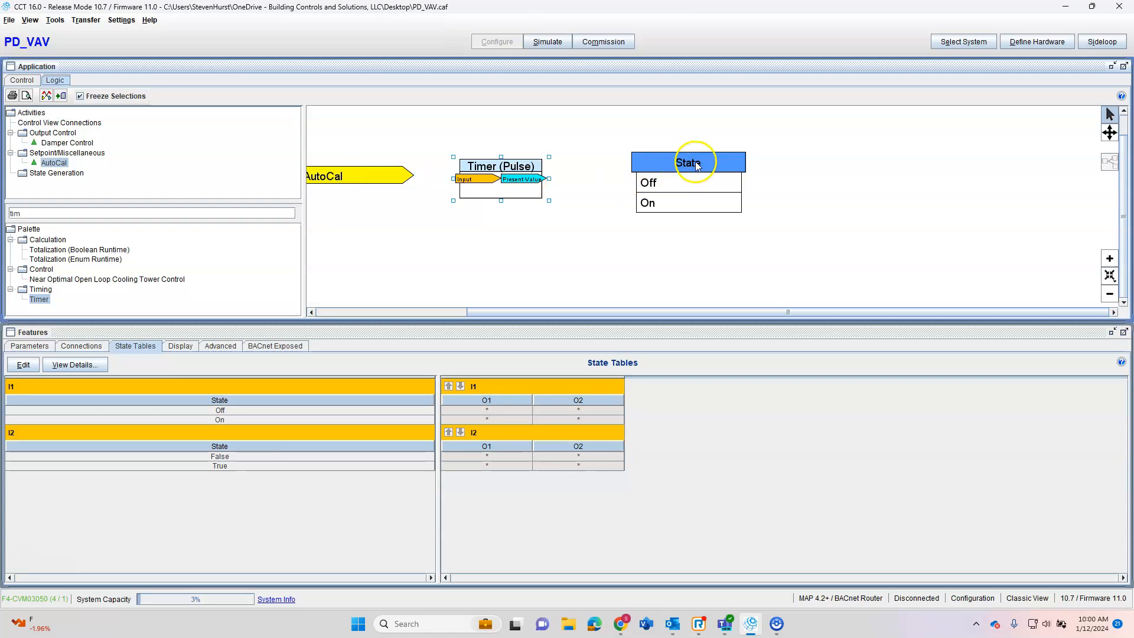
- Configure the timer with the Minimum On setup and a duration of 65 seconds
double_click(483, 199)
left_click(66, 102)
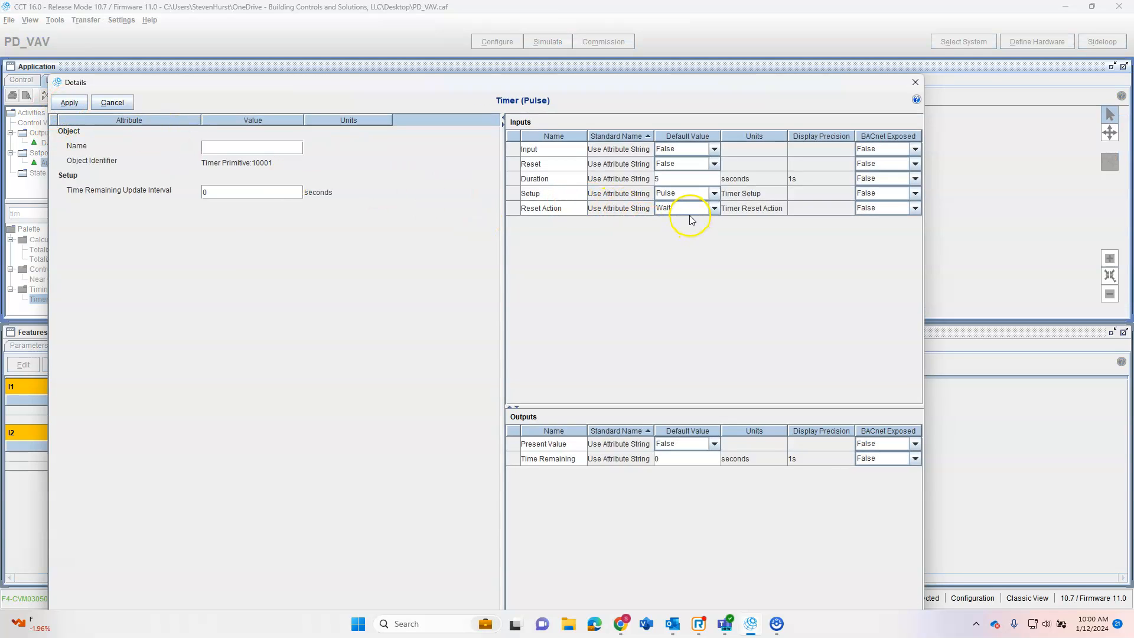
left_click(715, 193)
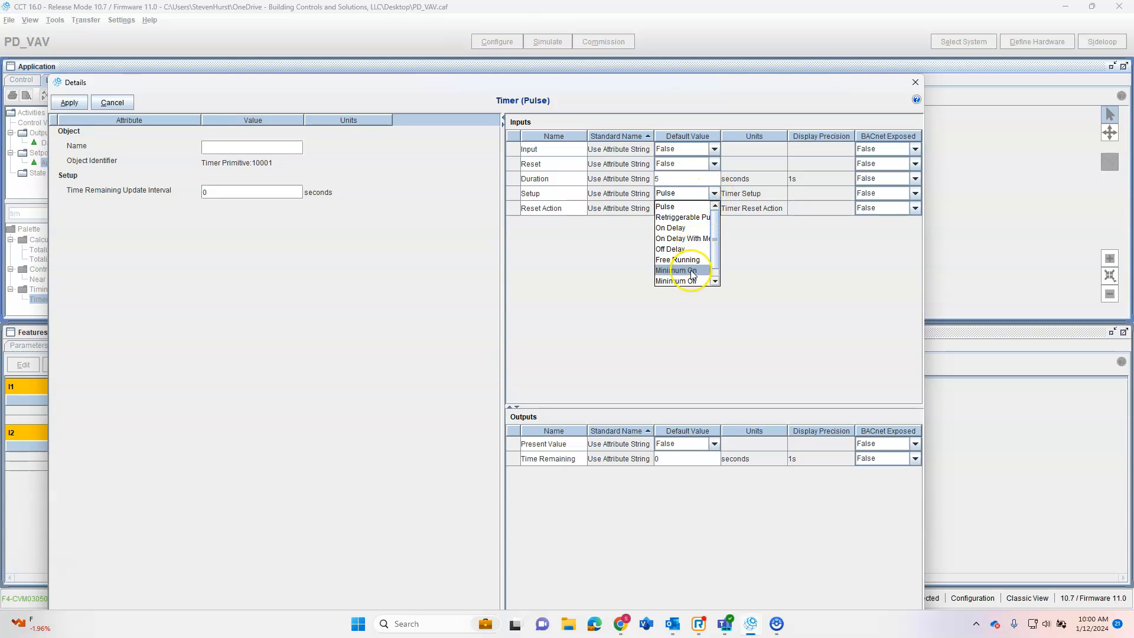
left_click(702, 272)
left_click(688, 180)
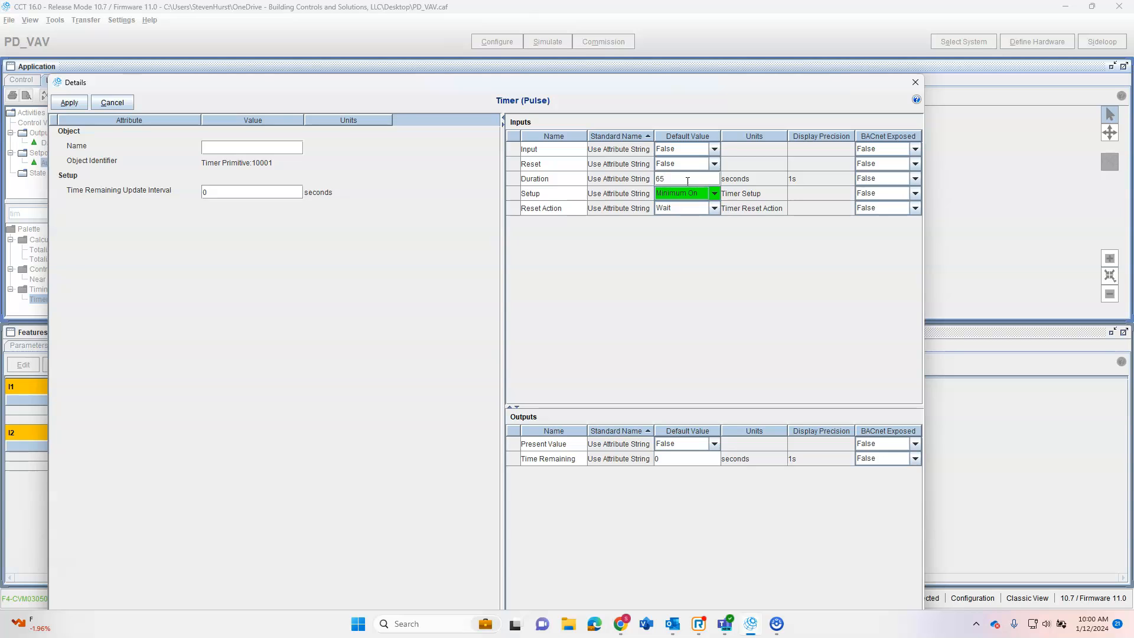
left_click(67, 102)
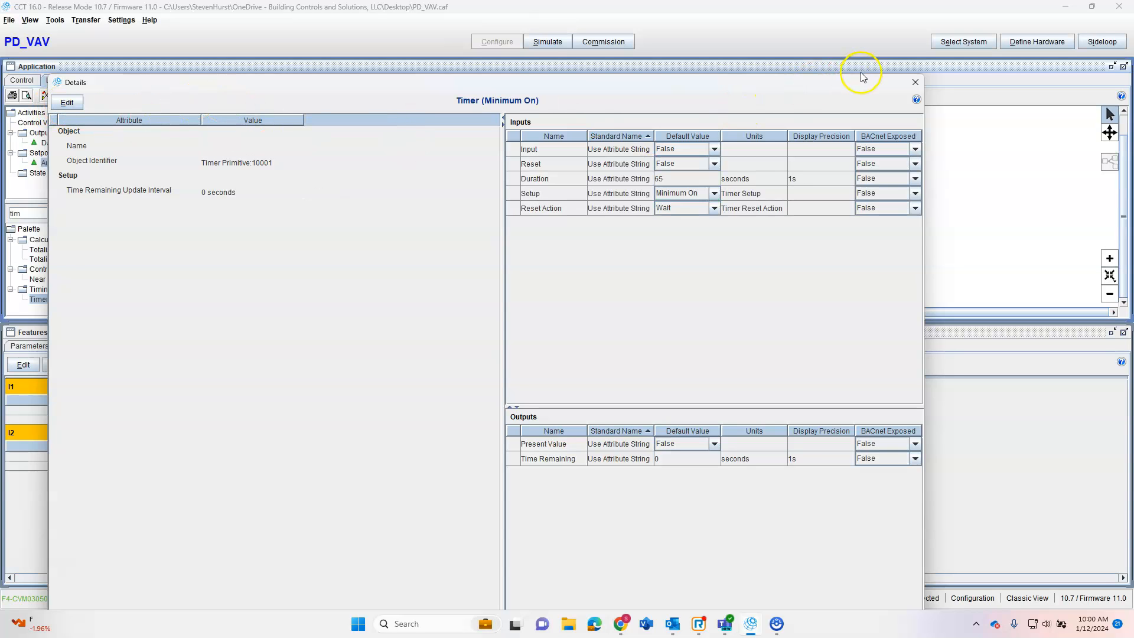
left_click(912, 82)
- Wire the AutoCal input to the timer's Input and its Present Value to the State block, spacing the blocks apart
left_click_drag(516, 192, 518, 187)
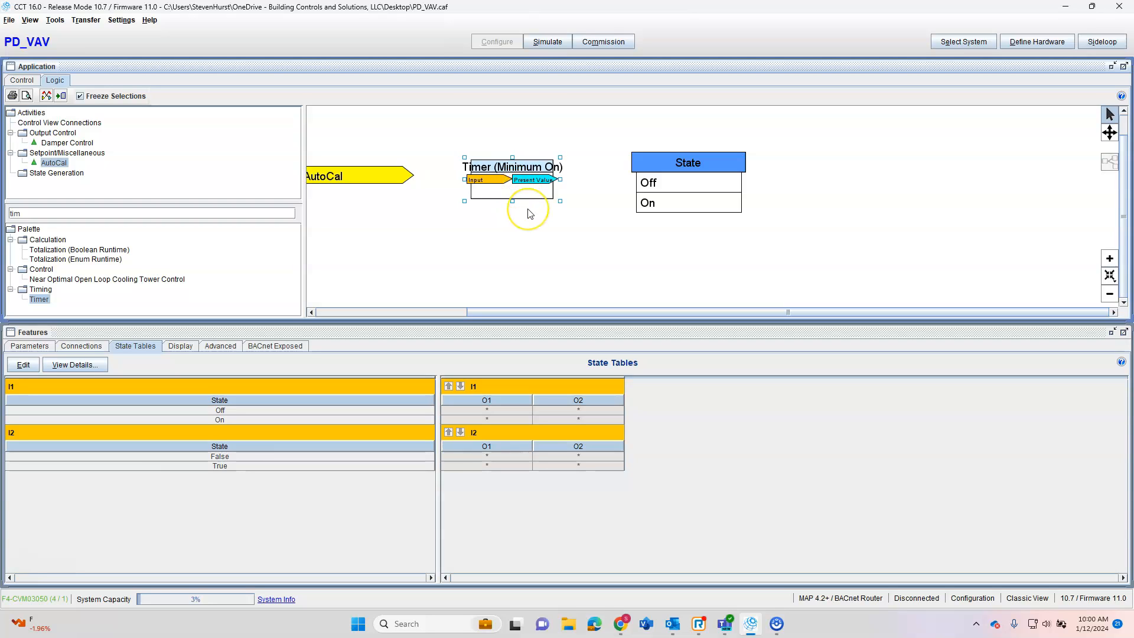
left_click_drag(412, 176, 474, 175)
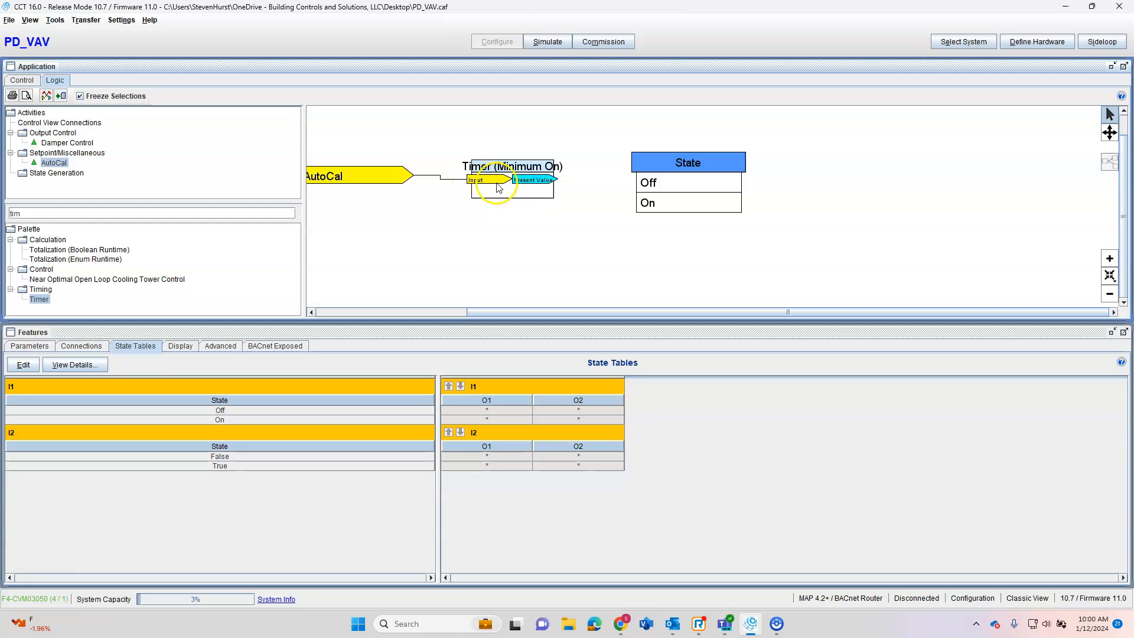
left_click(675, 175)
left_click_drag(674, 175, 834, 175)
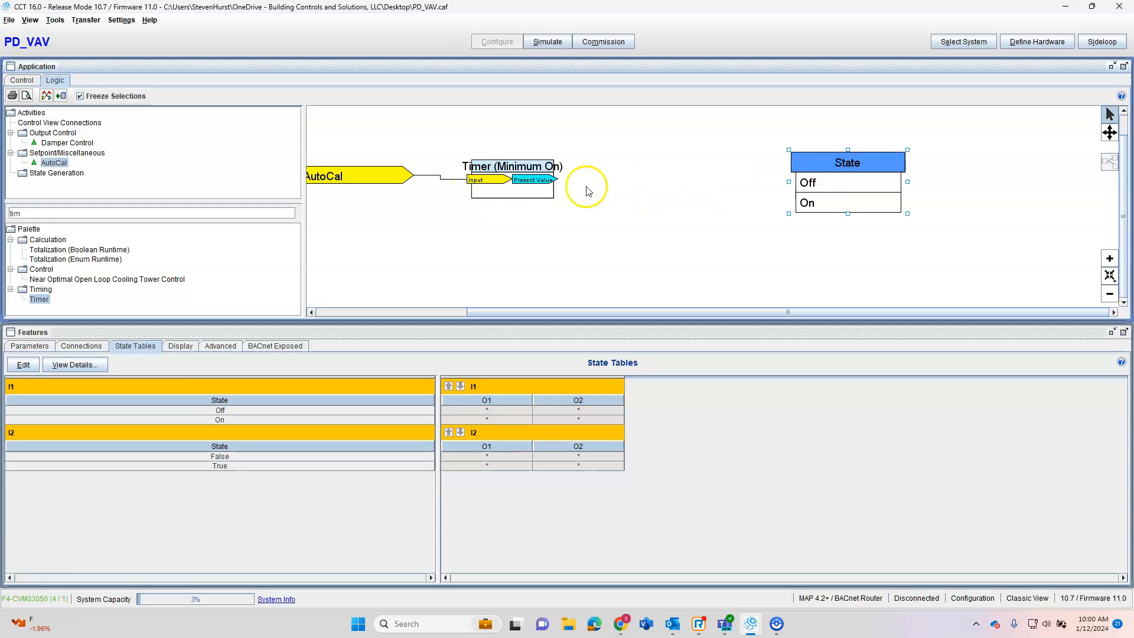
left_click_drag(552, 179, 812, 163)
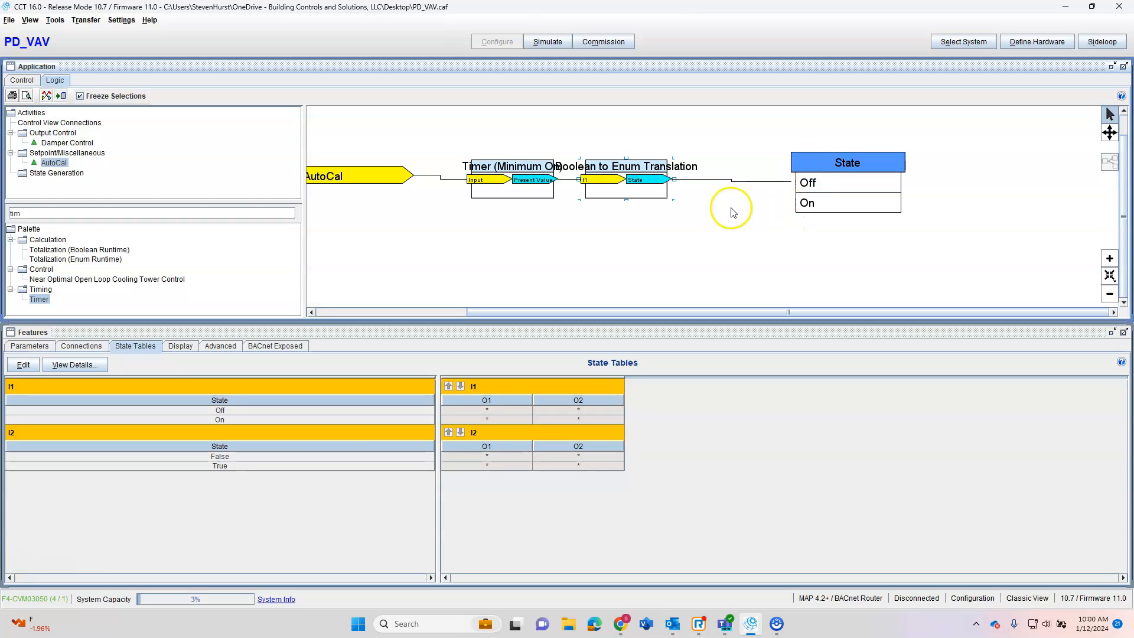
left_click(642, 192)
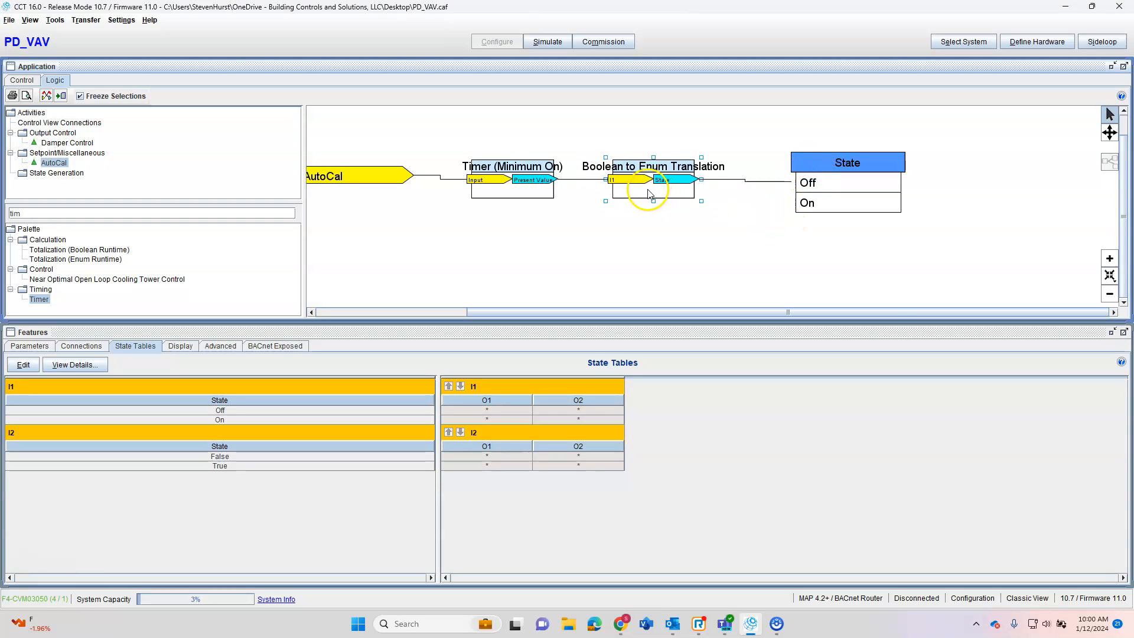
double_click(644, 191)
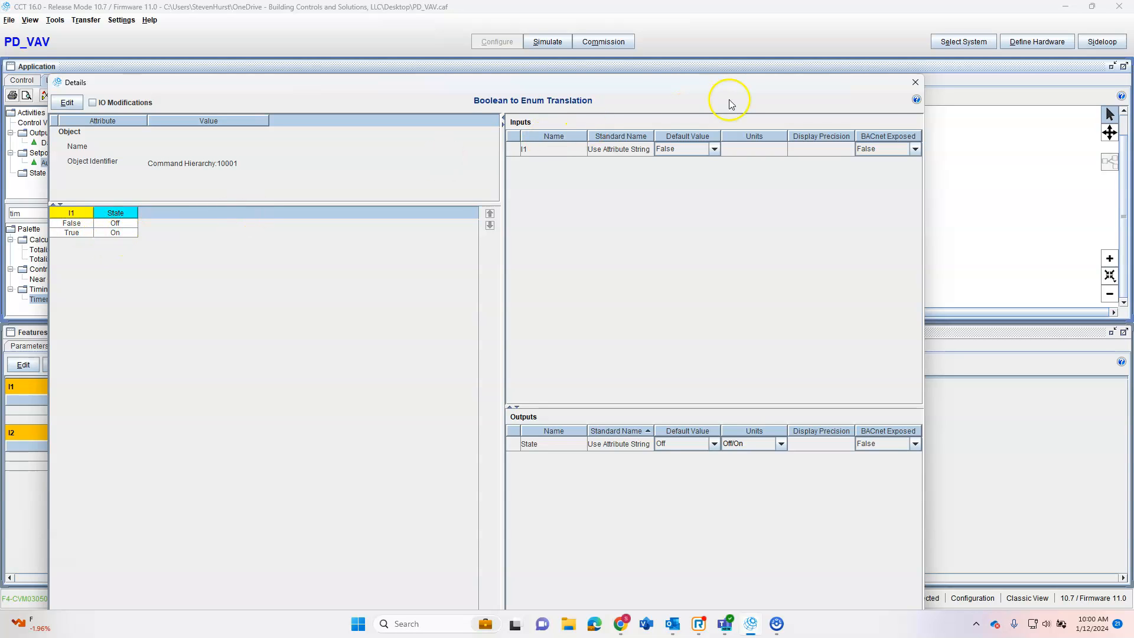
left_click(917, 85)
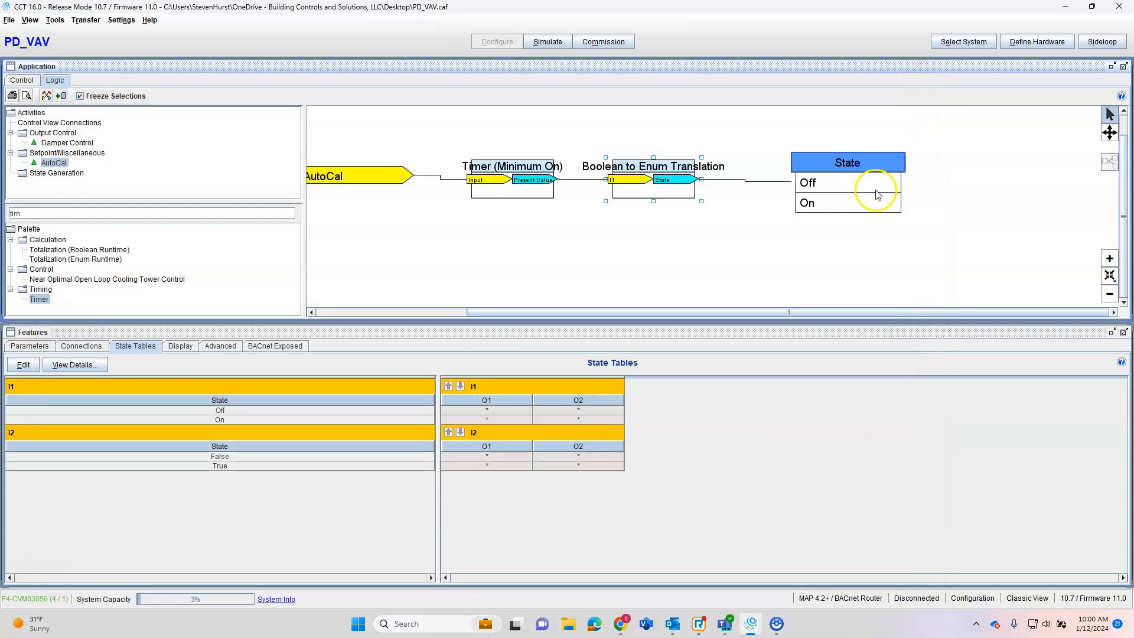
- In the Off state's logic, place a Boolean activity output below the State block and name it AutoCal
left_click(839, 184)
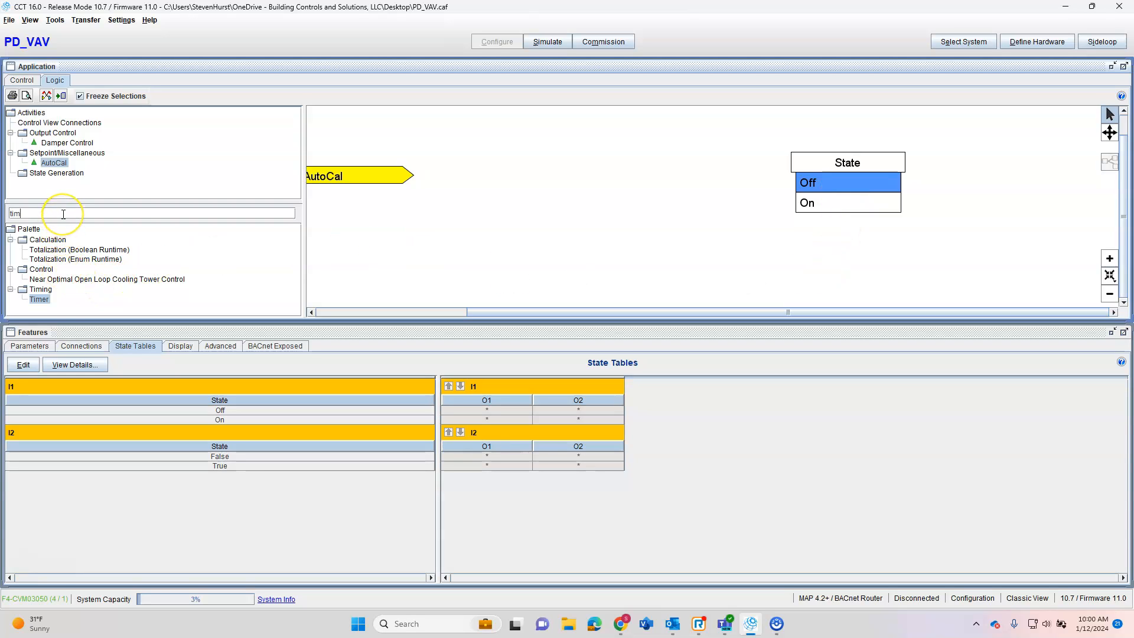
key("BackSpace")
key("BackSpace")
key("BackSpace")
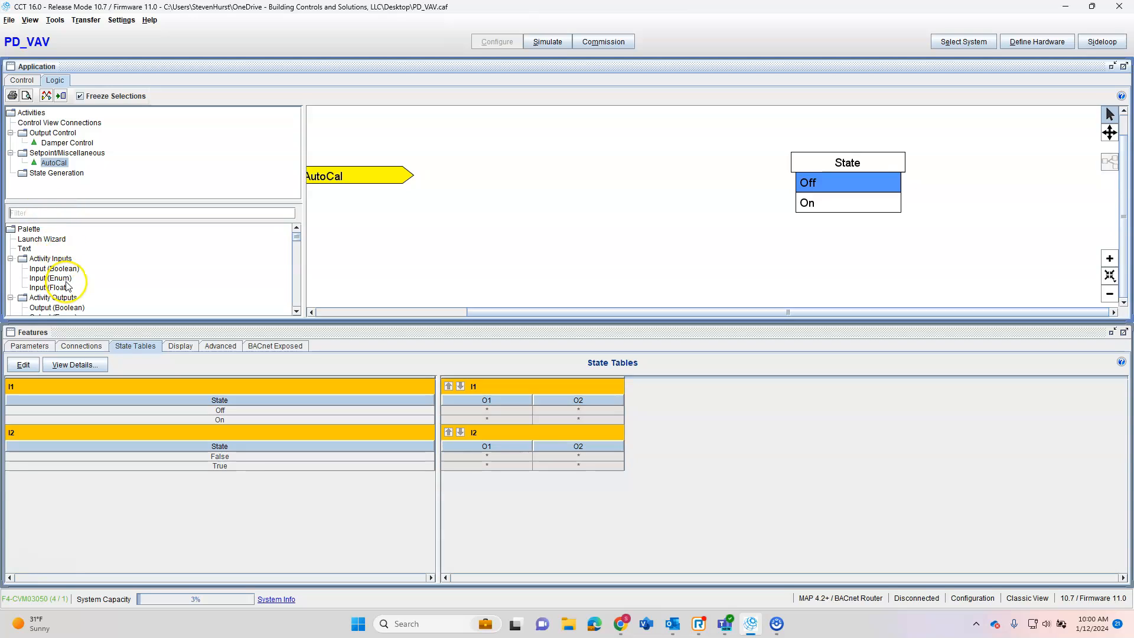
left_click_drag(57, 307, 917, 248)
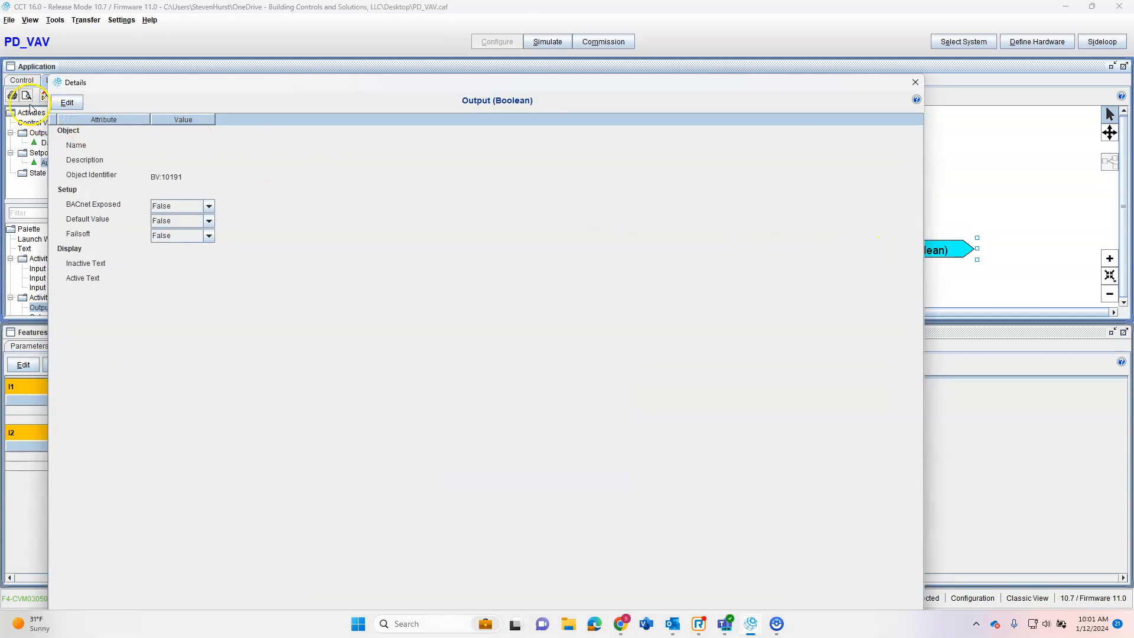
left_click(67, 102)
left_click(176, 146)
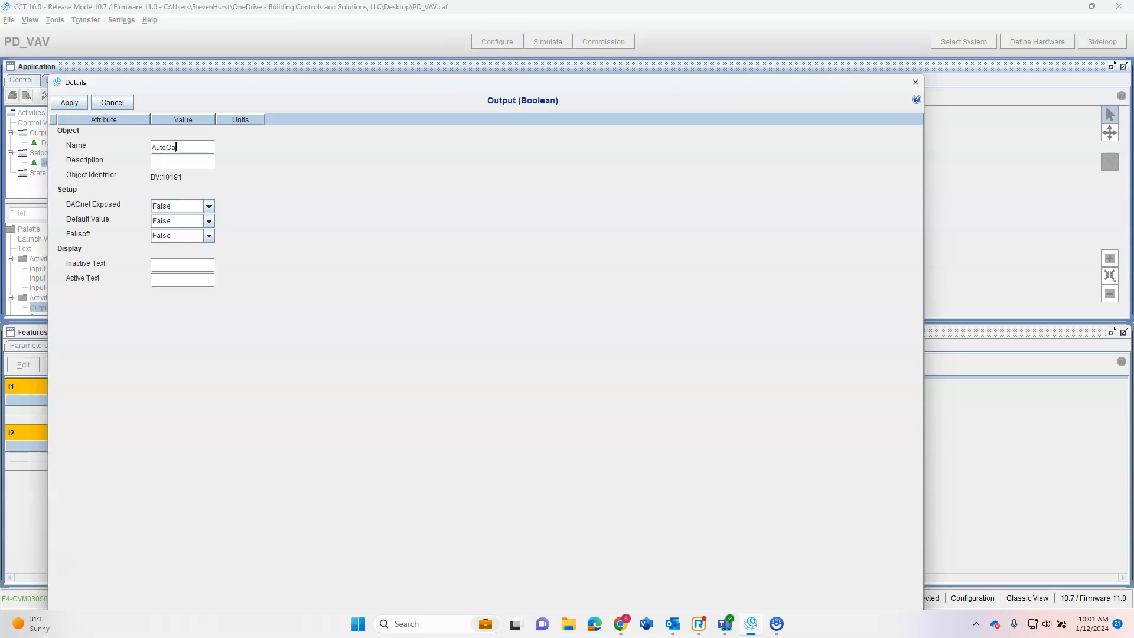
type("AutoCal")
left_click(69, 102)
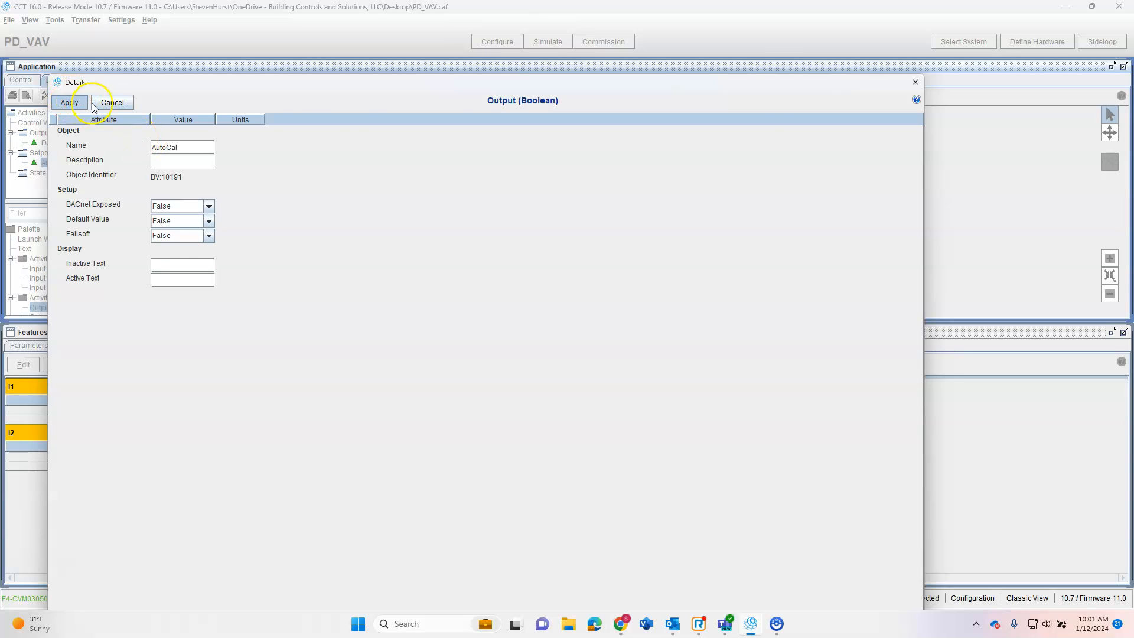
left_click(915, 83)
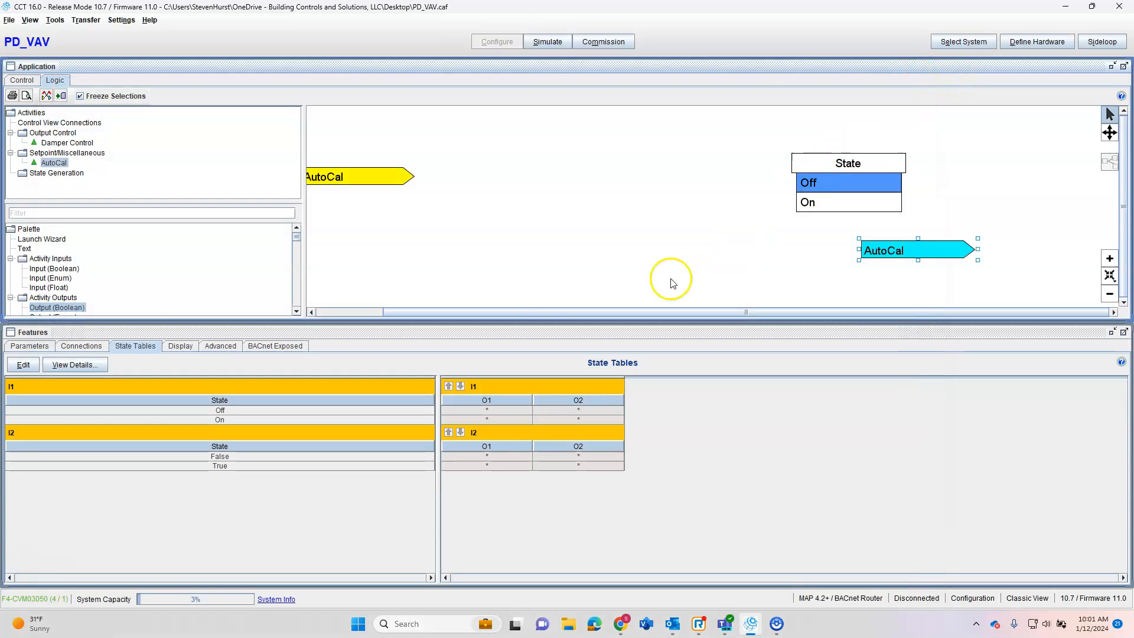
- In the Off state's logic, place a Boolean constant with default value False and wire its Present Value to the AutoCal output
left_click(65, 210)
type("con")
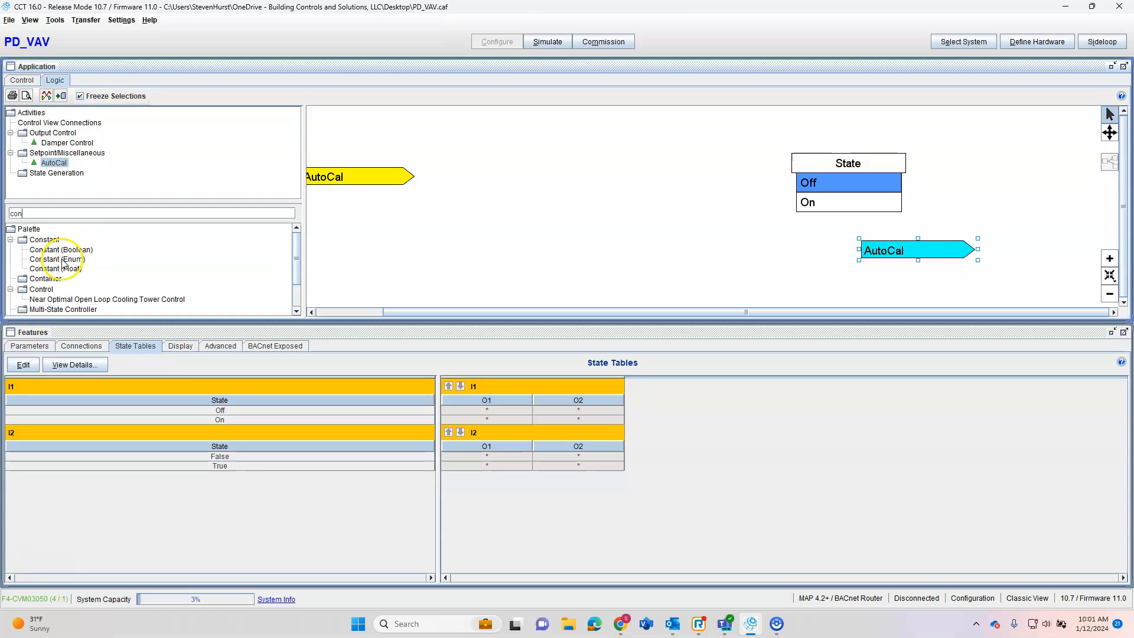
left_click_drag(76, 253, 861, 257)
double_click(725, 255)
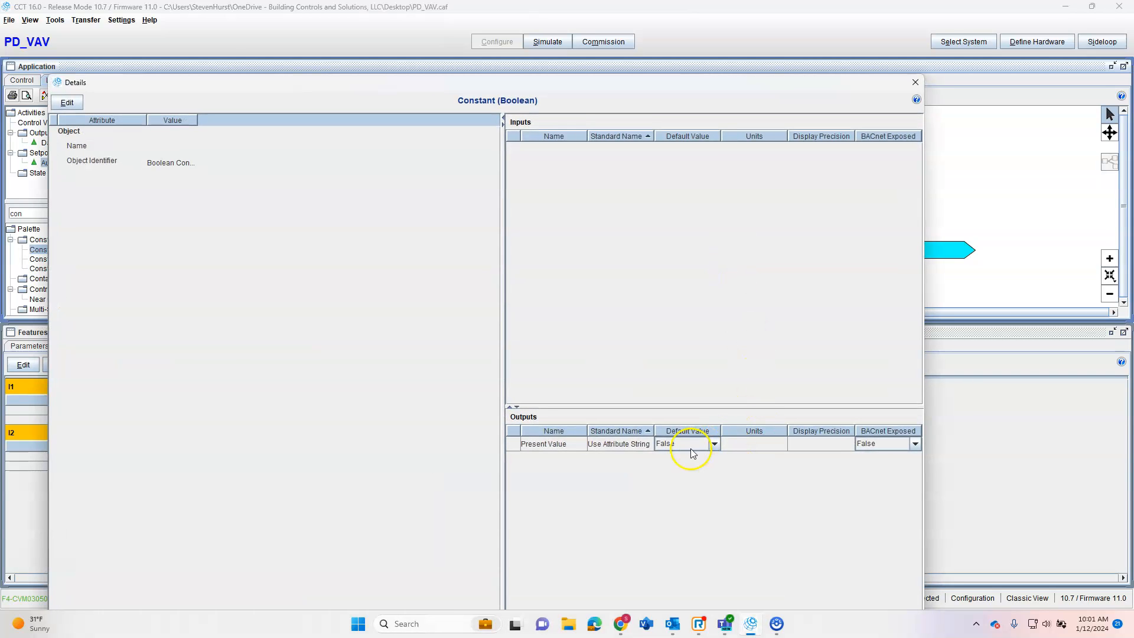
left_click(915, 82)
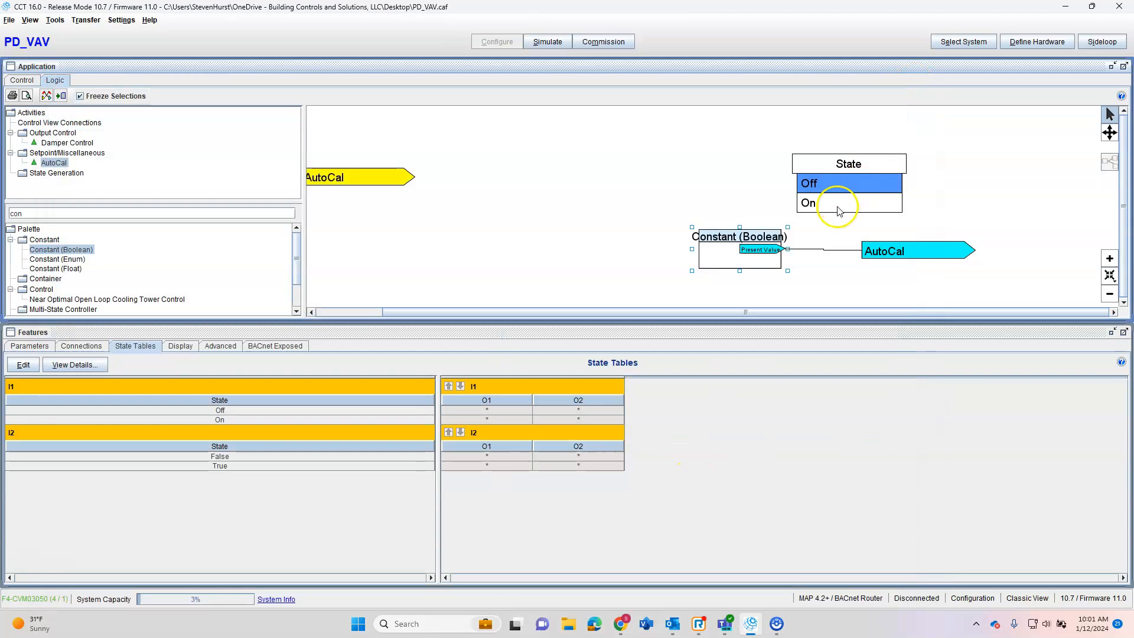
- In the On state's logic, place a Boolean constant, wire it to the AutoCal output and set its default value to True
left_click_drag(73, 249, 873, 253)
double_click(666, 271)
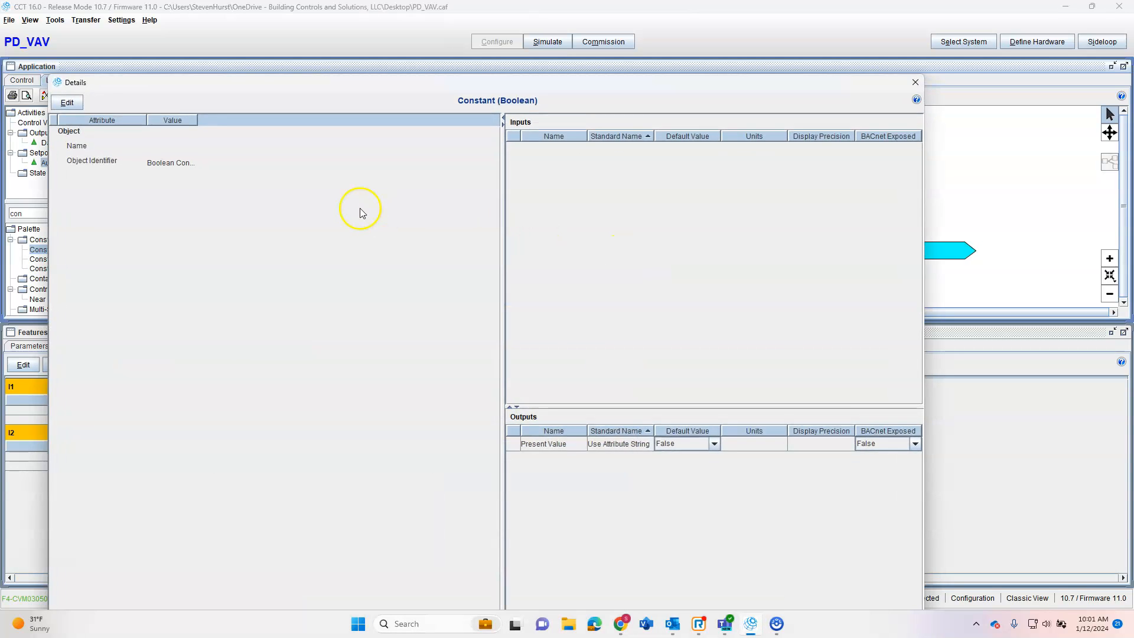
left_click(66, 102)
left_click(715, 443)
left_click(673, 466)
left_click(71, 105)
left_click(912, 82)
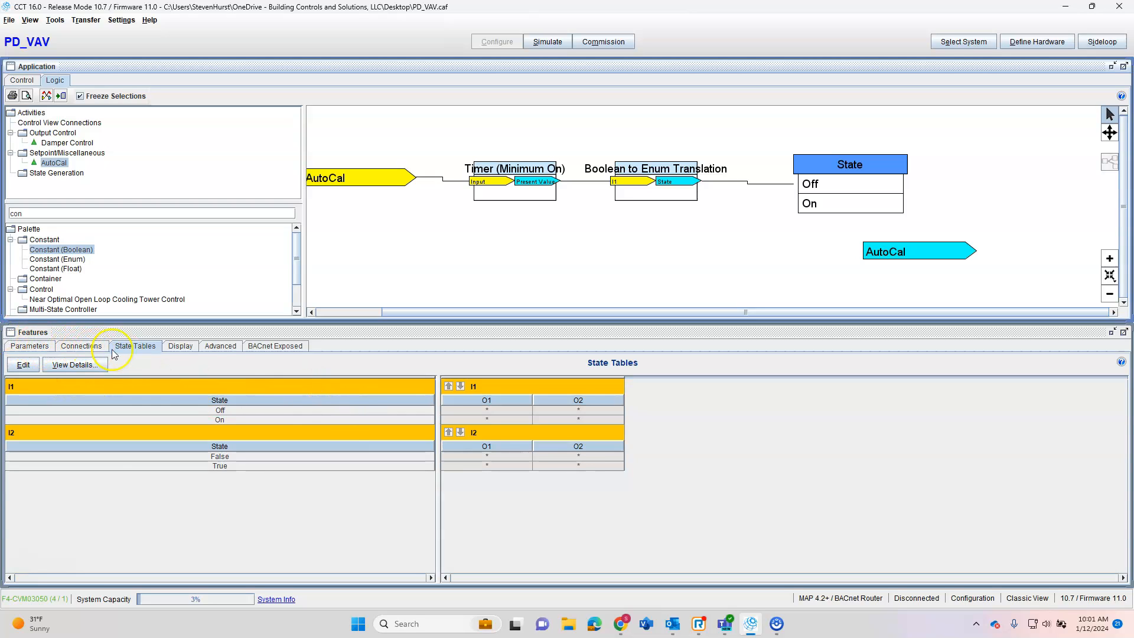
- Edit the state tables, deleting the I1 table and the O2 column
left_click(23, 364)
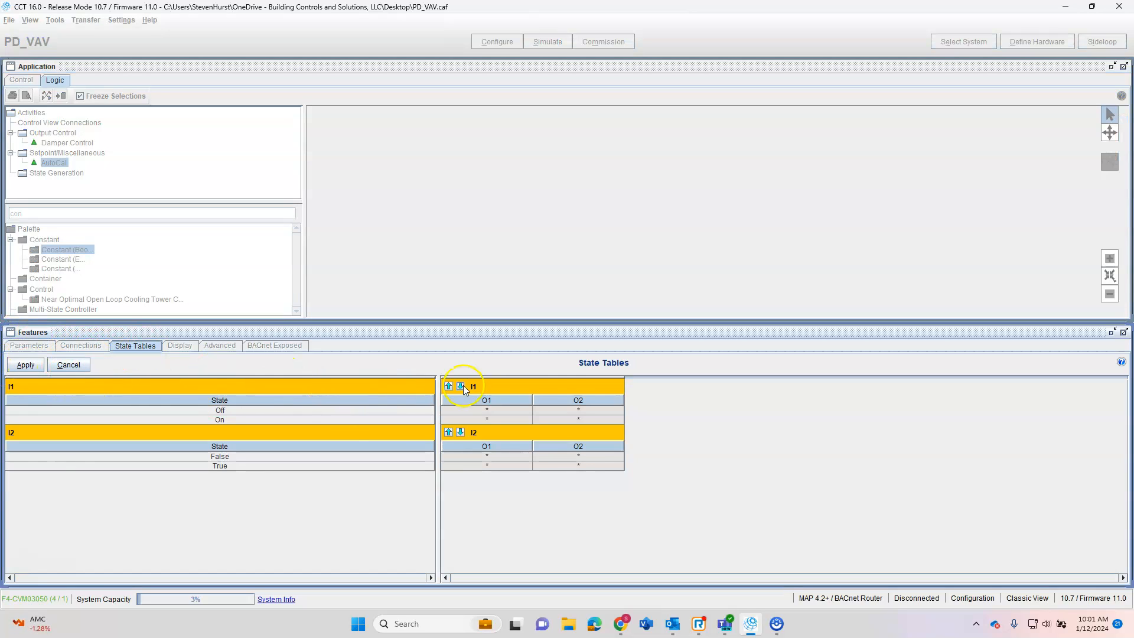
right_click(554, 390)
left_click(586, 452)
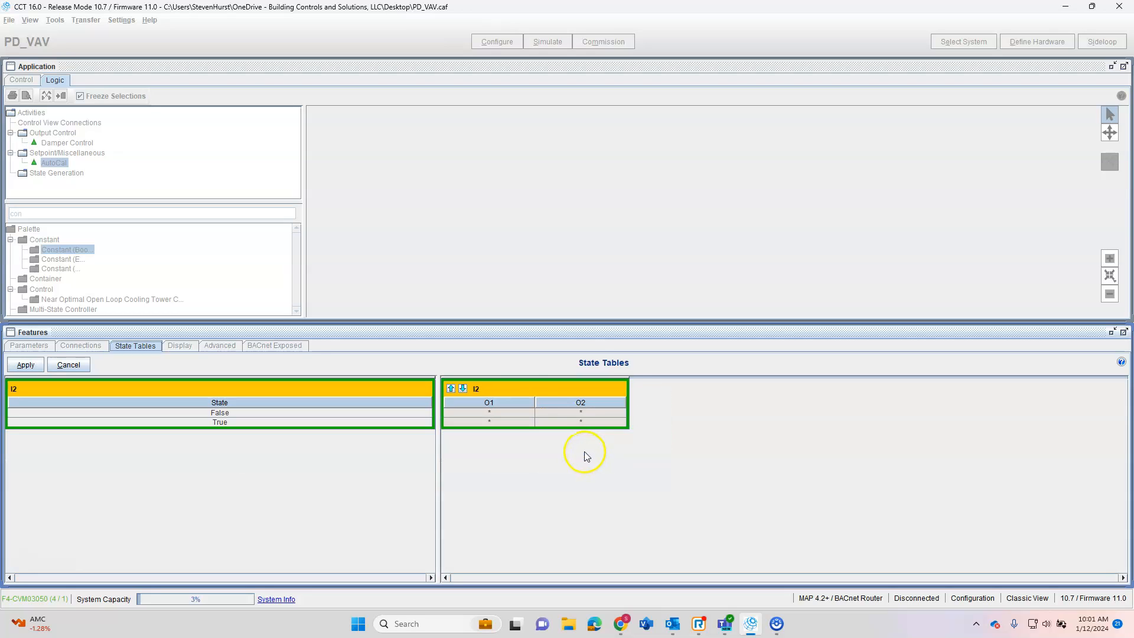
right_click(551, 403)
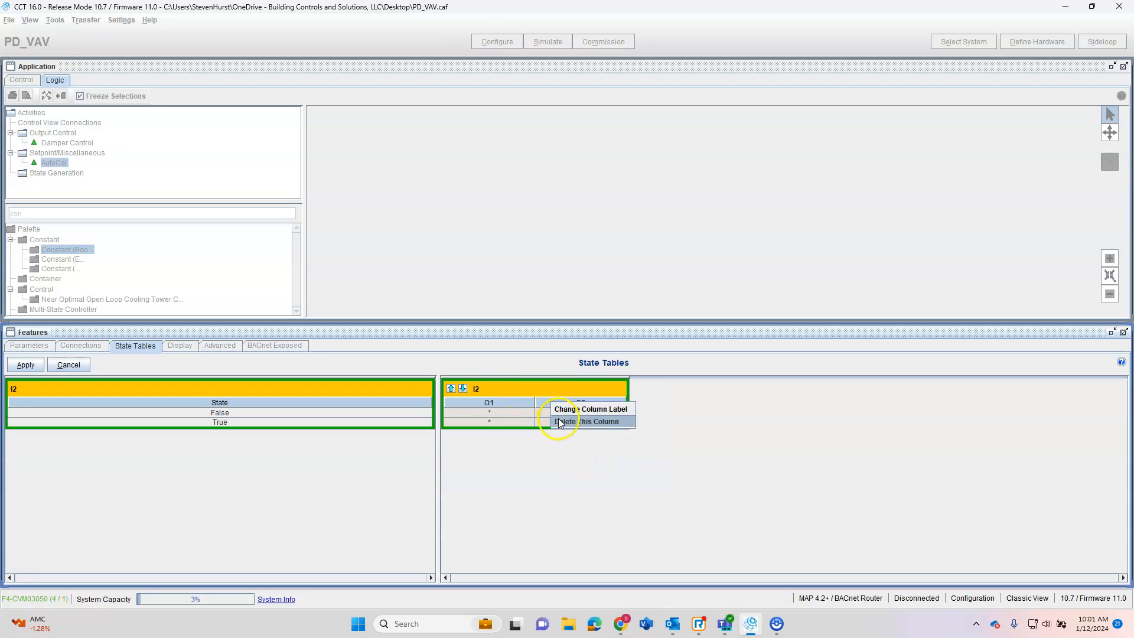
left_click(560, 422)
- Start a new state selection table from the I2 table and name it Occ
right_click(485, 390)
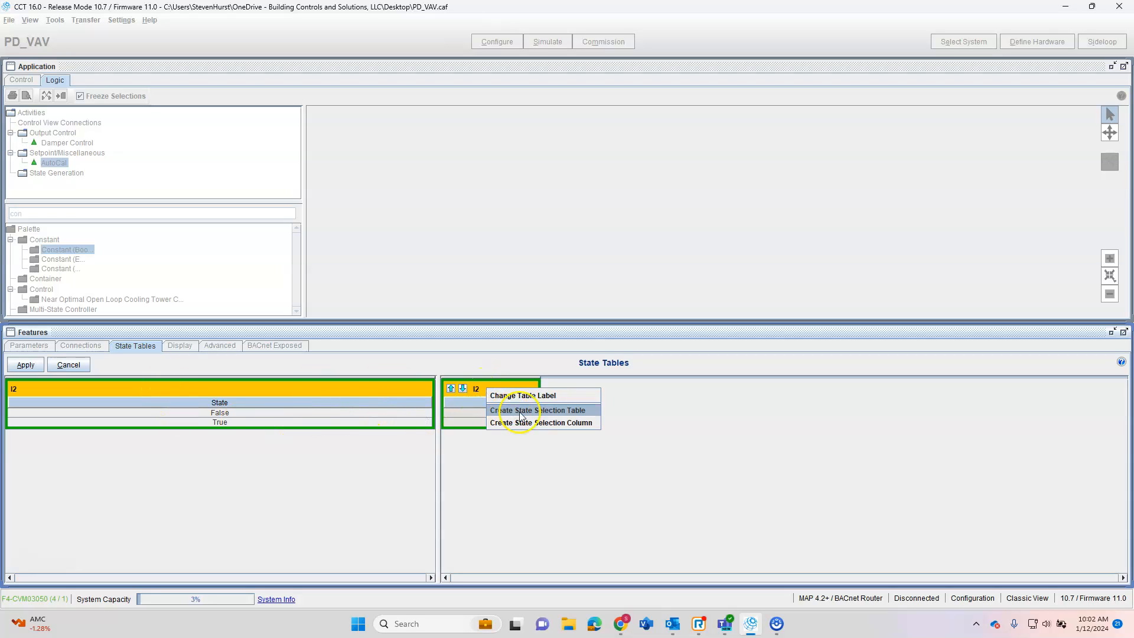
left_click(550, 412)
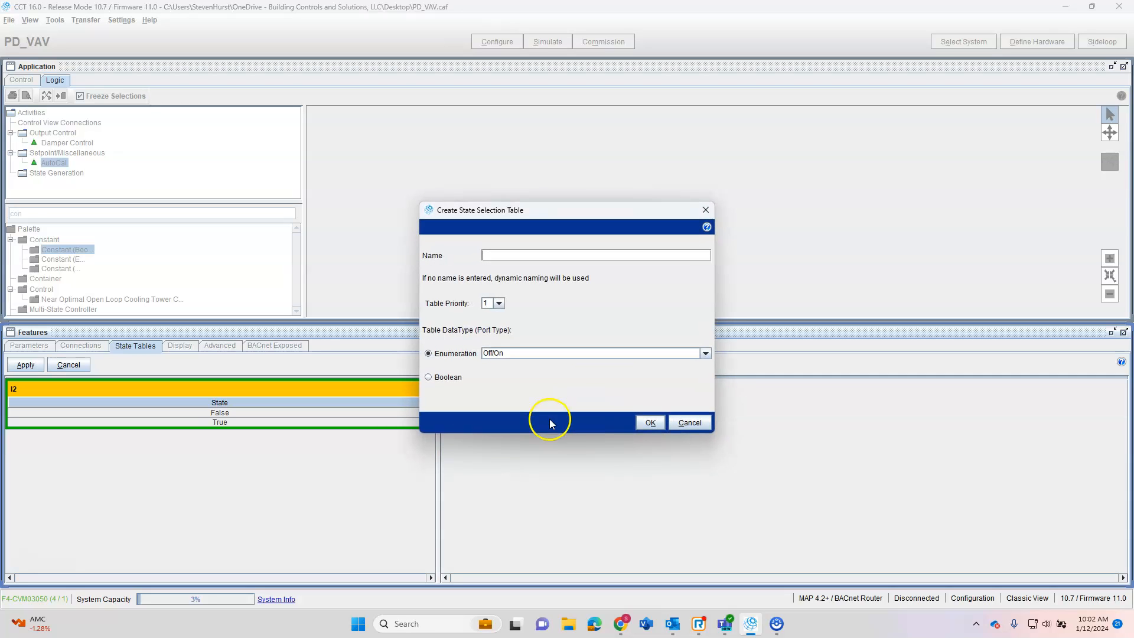
type("o")
type("O")
type("cc")
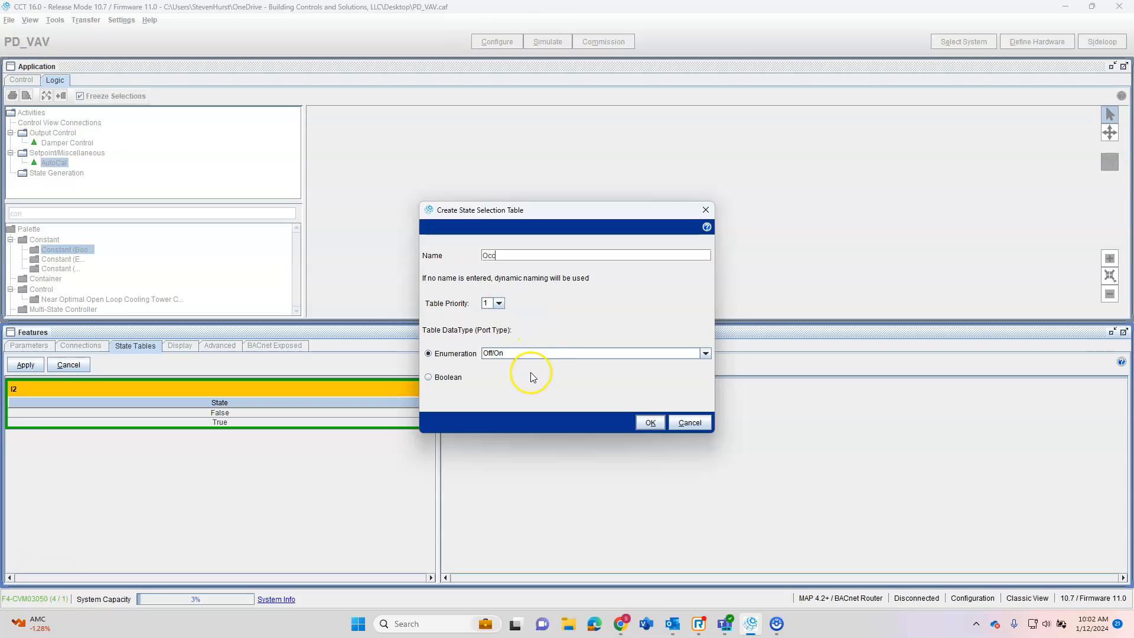
- Create the Occ table with the occupancy enumeration that provides Occupied, UnOccupied, Bypass and Standby states
left_click(544, 353)
type("ef")
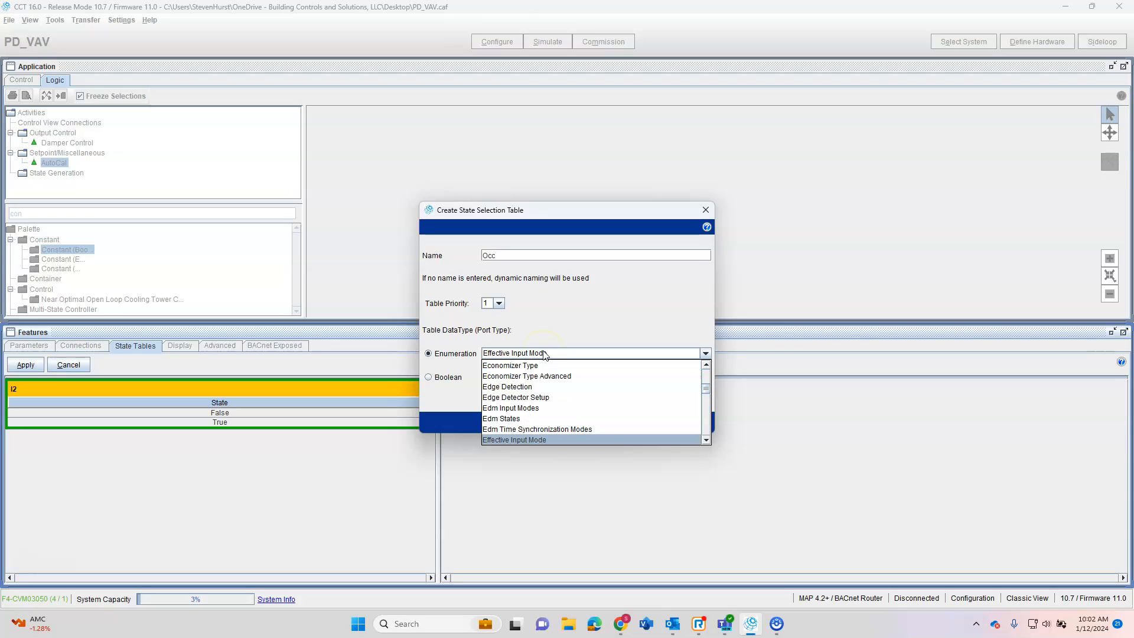
scroll(551, 422, "down", 3)
scroll(558, 422, "up", 4)
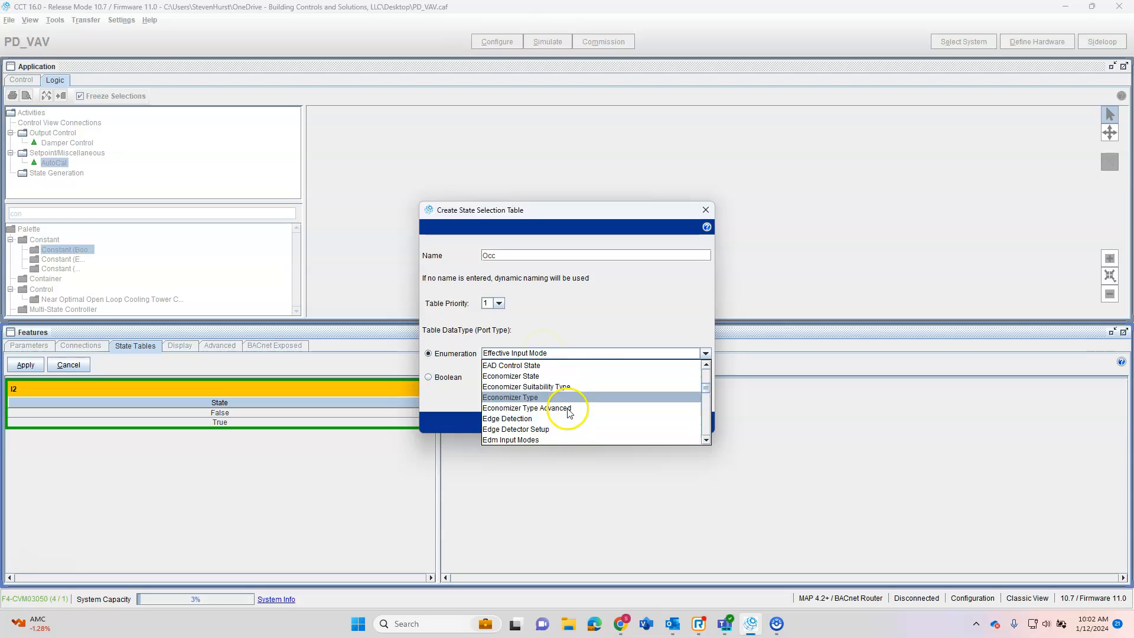
left_click(582, 354)
type("oc")
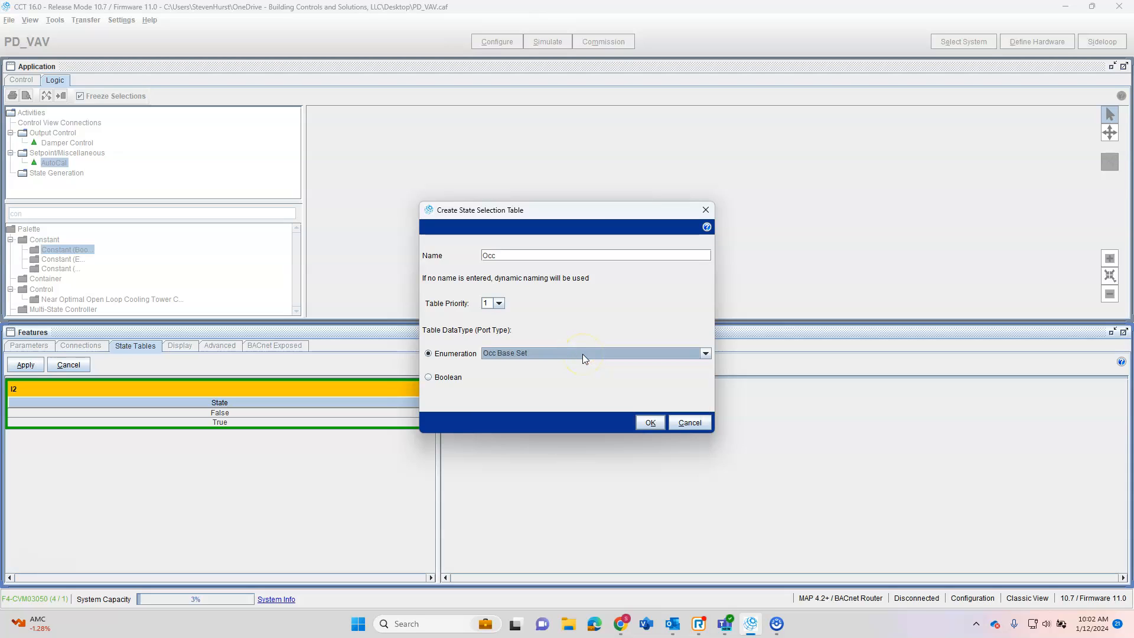
left_click(582, 353)
scroll(571, 414, "down", 2)
left_click(555, 429)
left_click(650, 423)
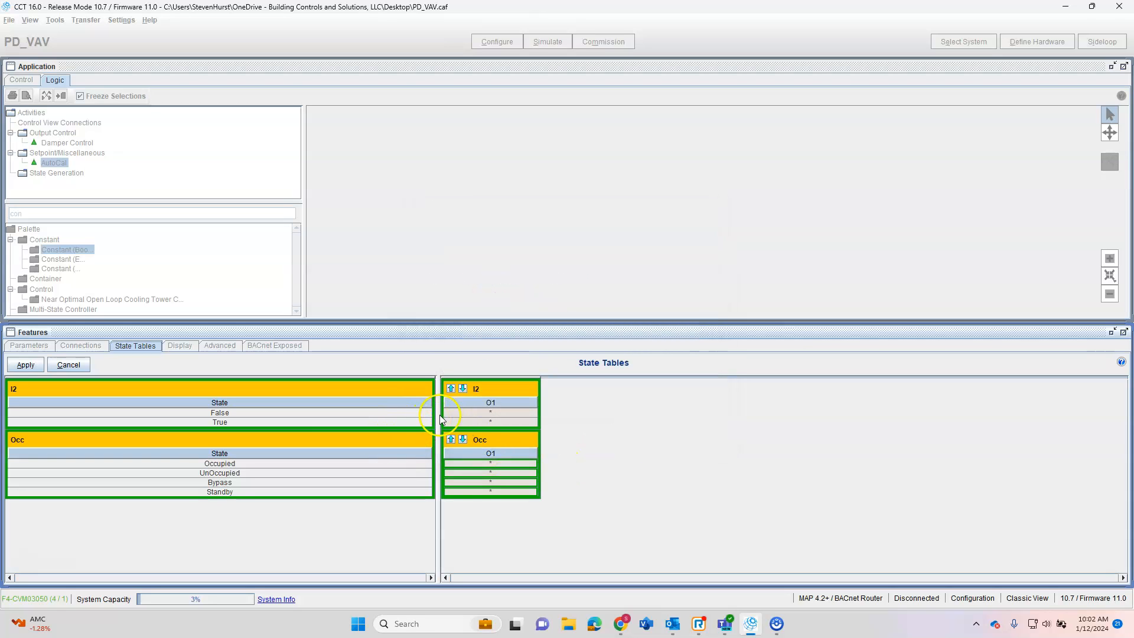
- Add a state selection column named Damper Contol using the Control Mode enumeration
right_click(511, 443)
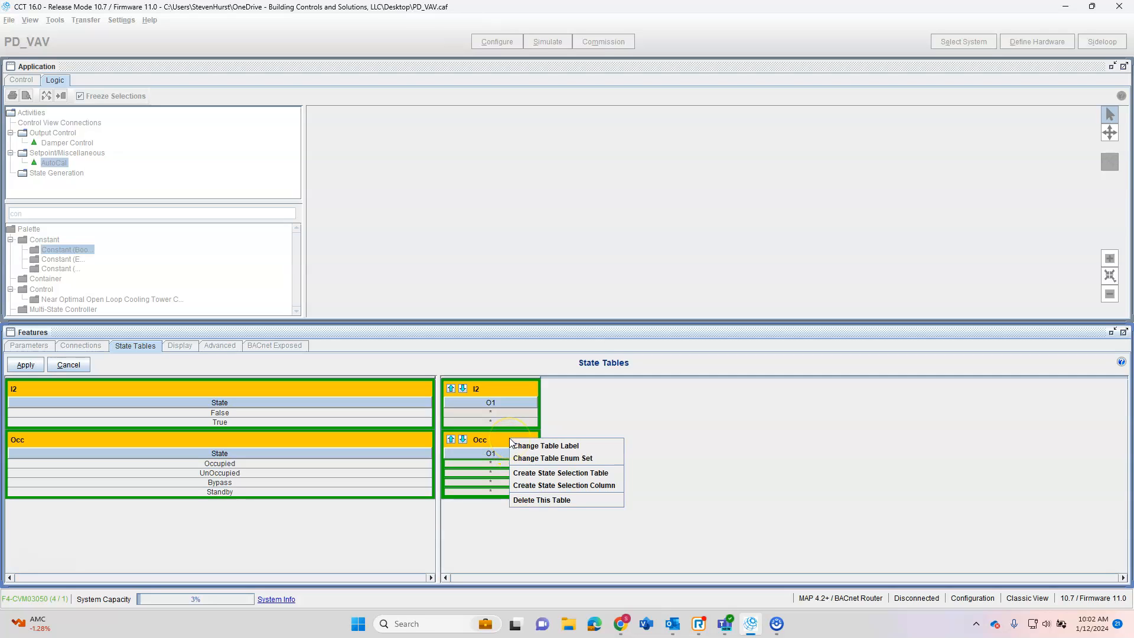
left_click(569, 487)
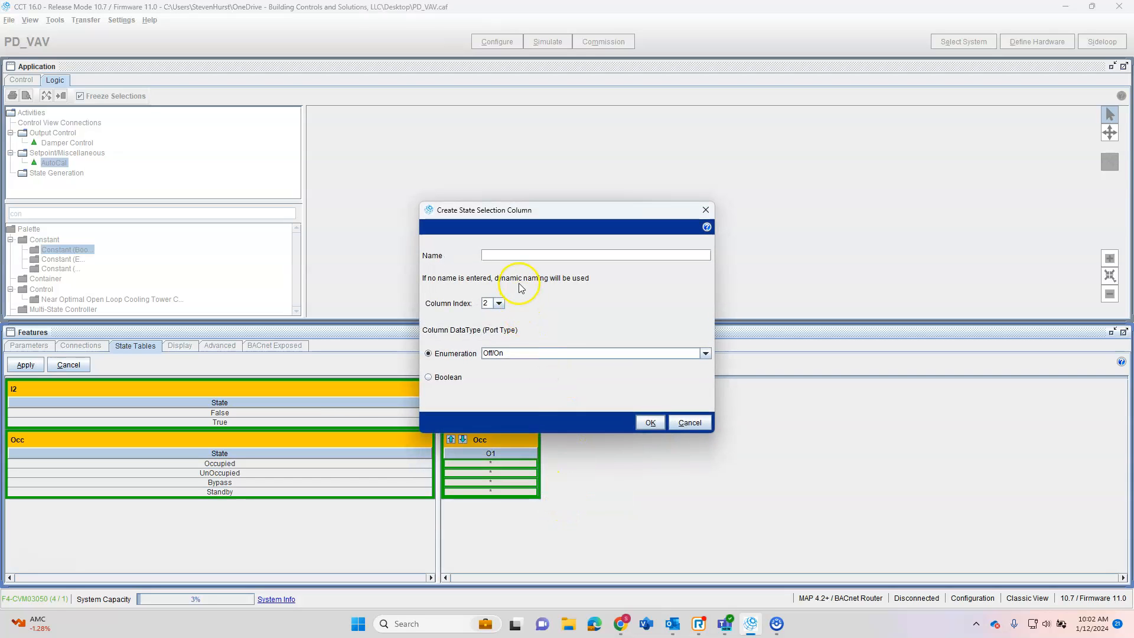
type("Damper")
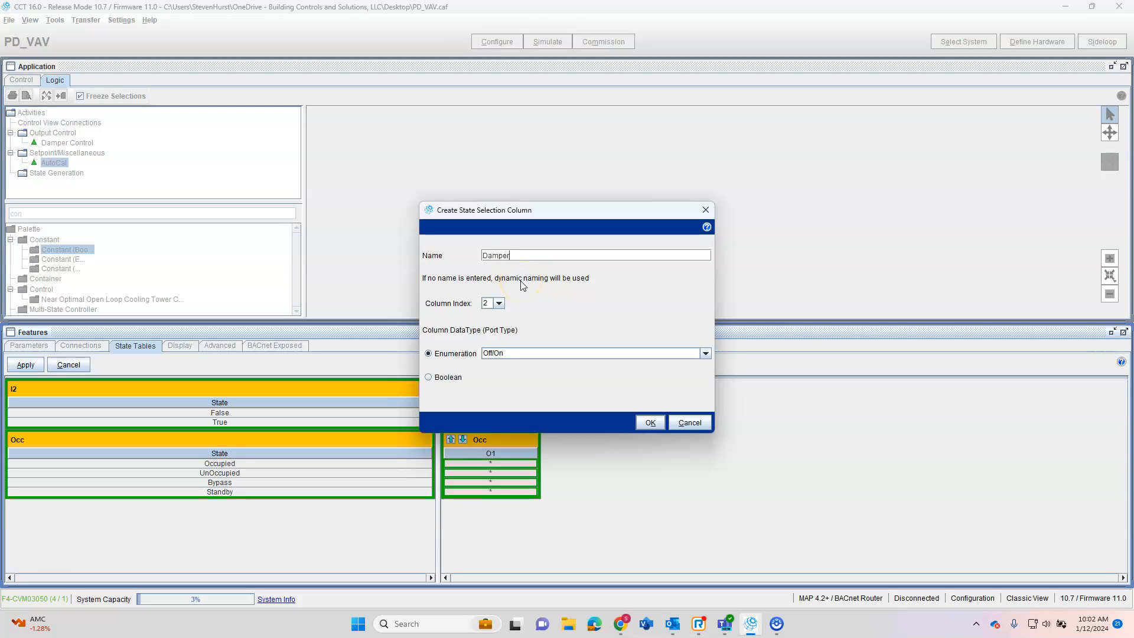
type(" Contol")
left_click(511, 356)
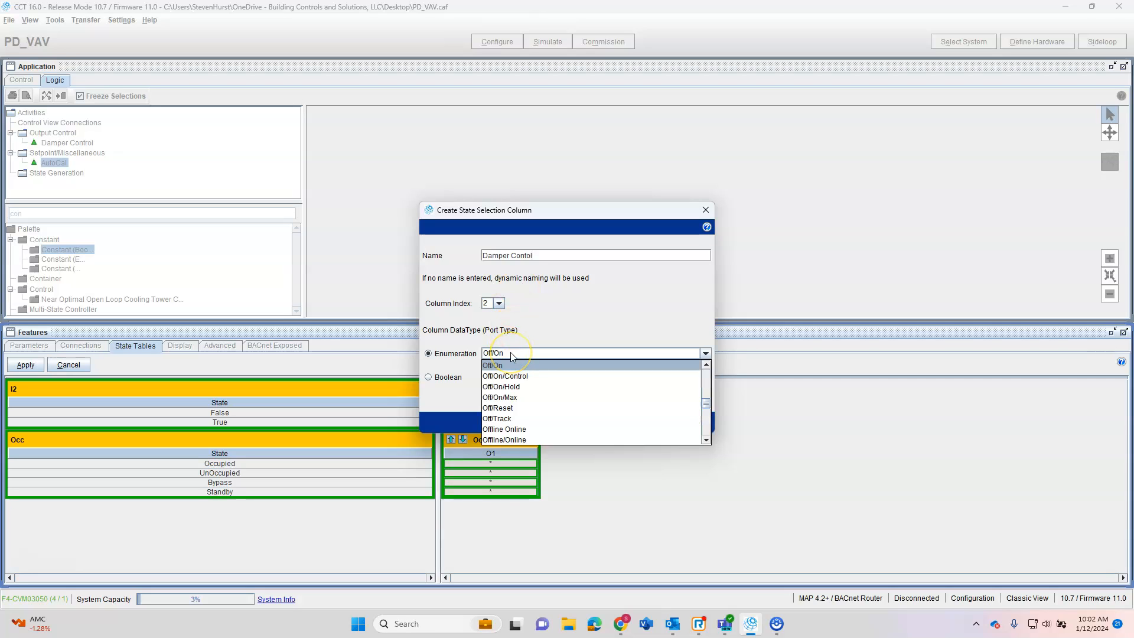
type("con")
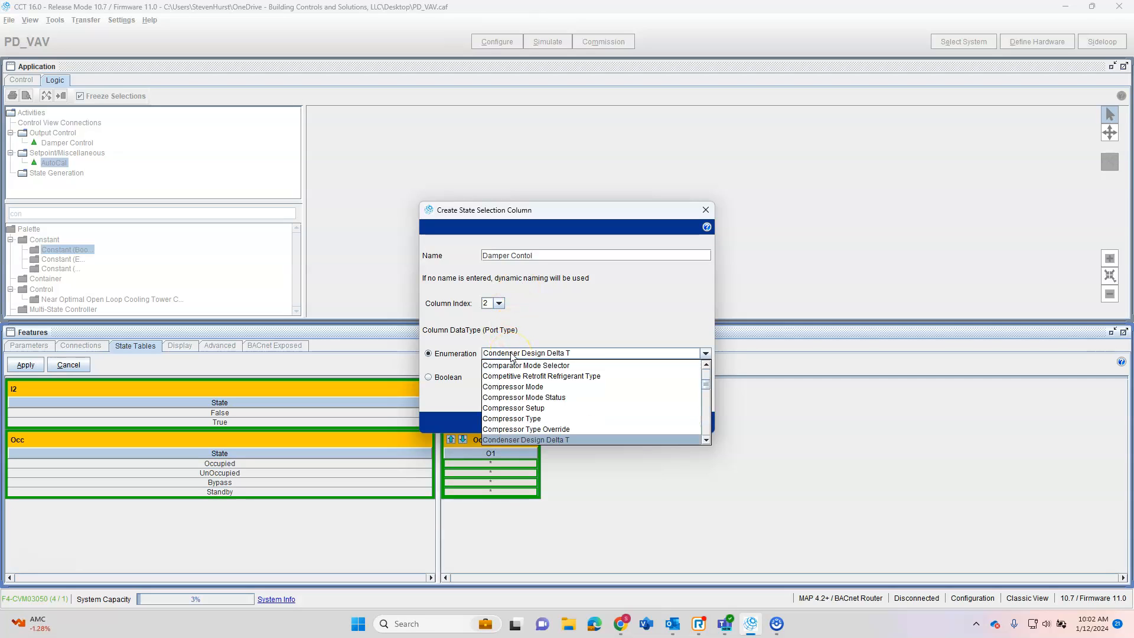
scroll(531, 407, "down", 2)
left_click(537, 434)
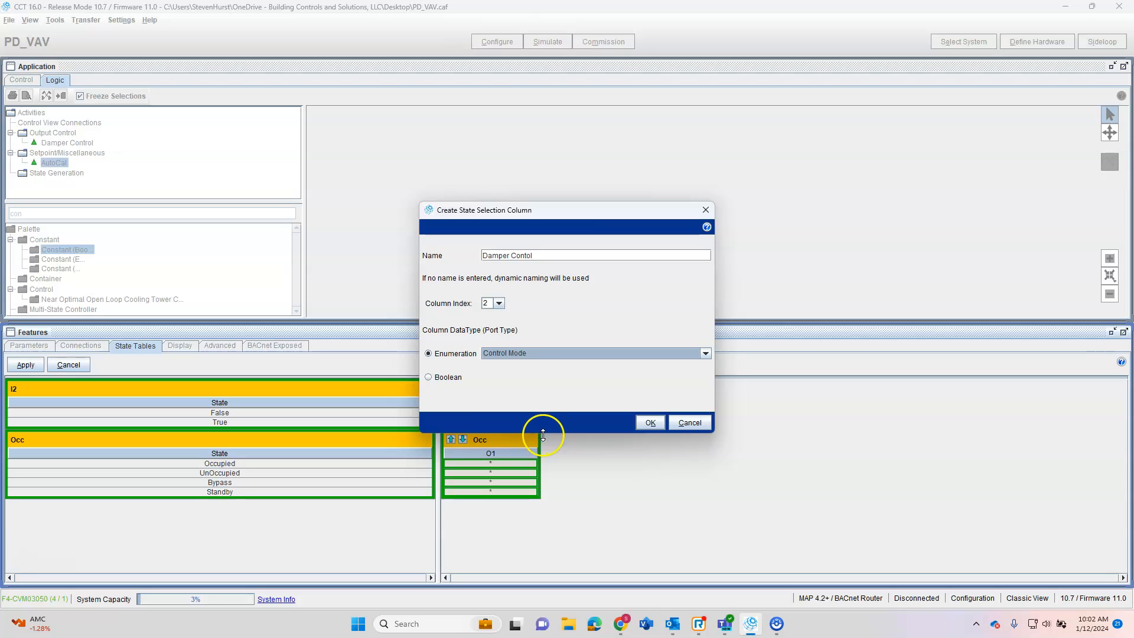
left_click(649, 423)
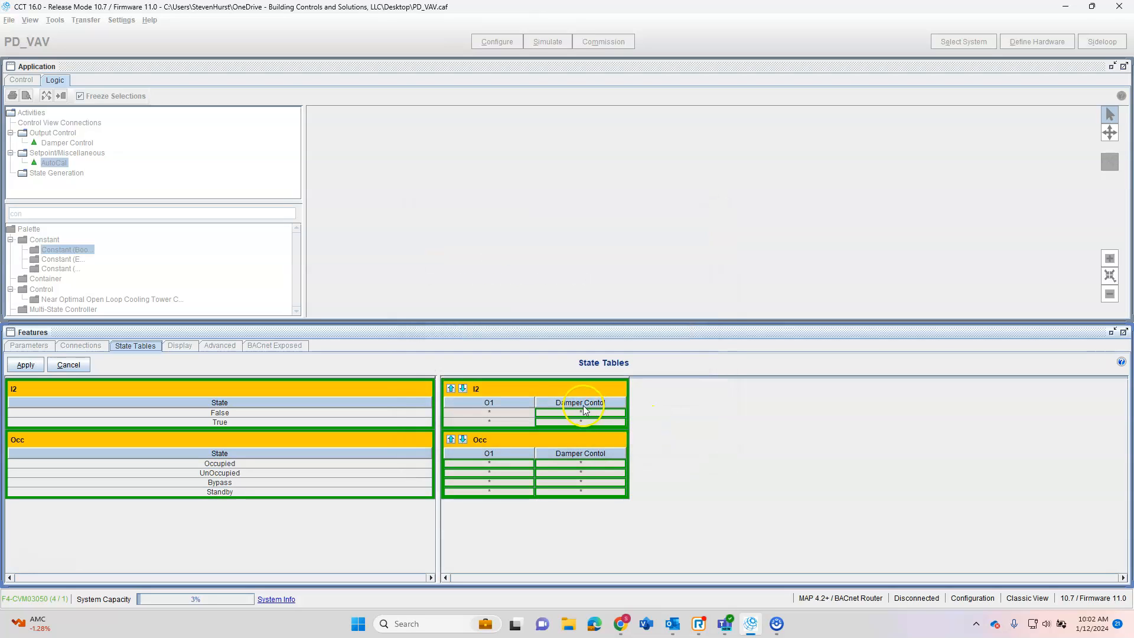
- Delete the leftover O1 column and the I2 table from the state tables
right_click(512, 402)
left_click(541, 435)
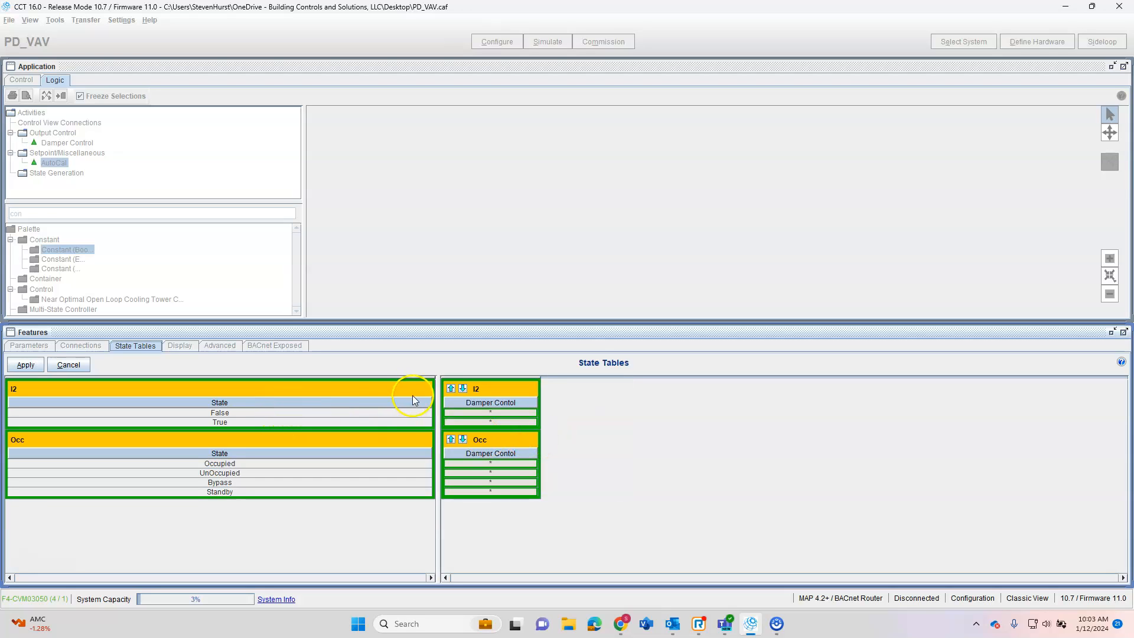
right_click(494, 391)
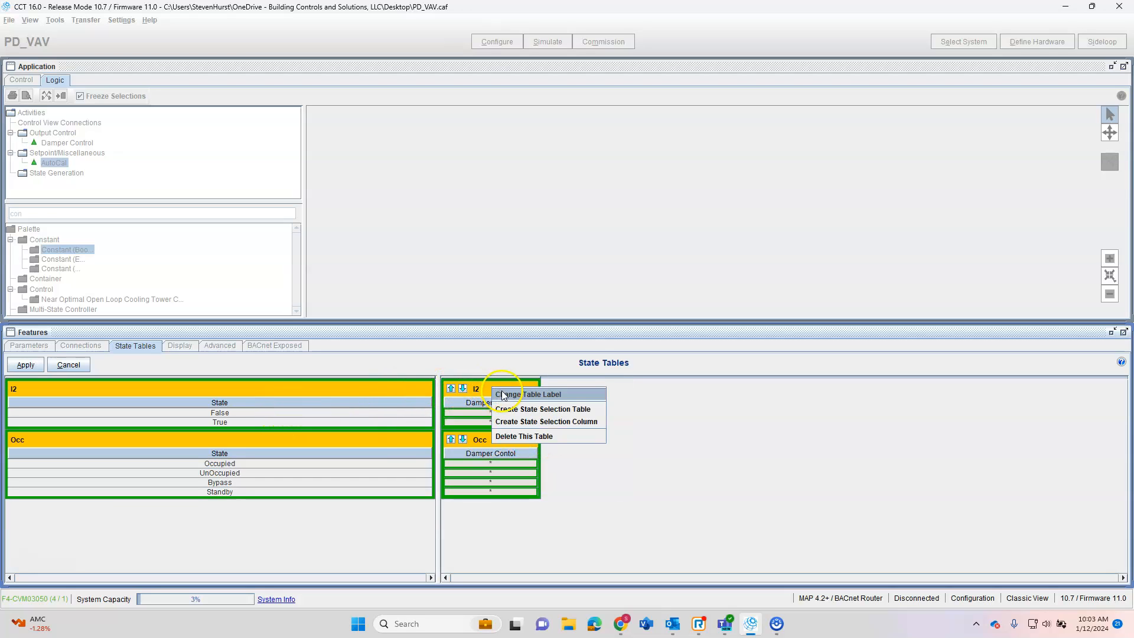
left_click(533, 437)
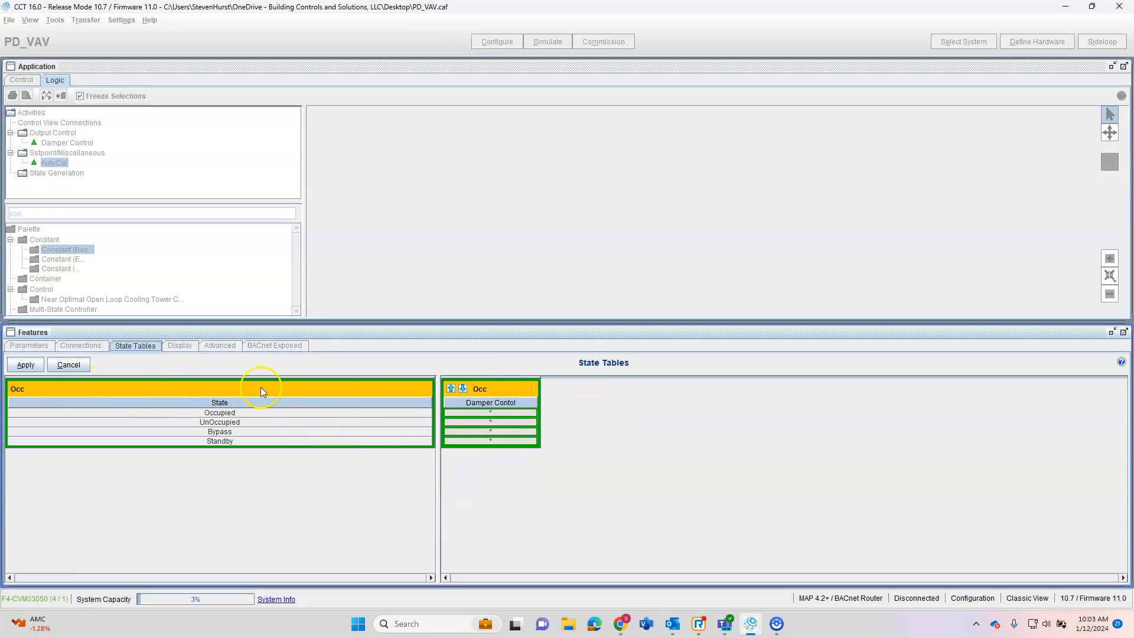
- Create a state selection table named Autocal with the Boolean data type
right_click(511, 391)
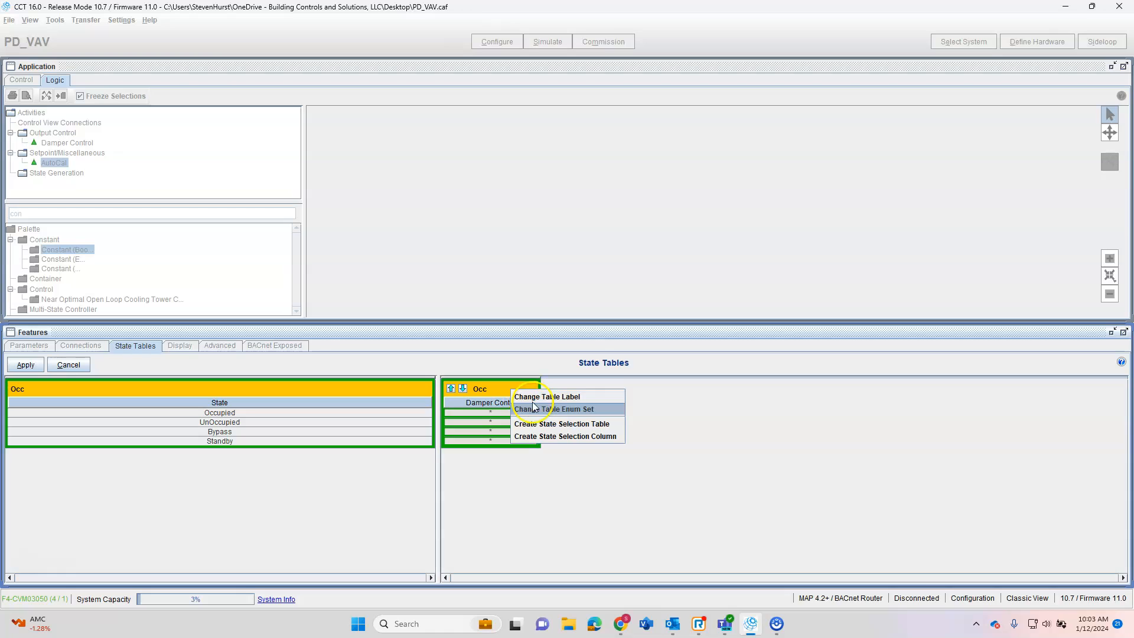
left_click(546, 425)
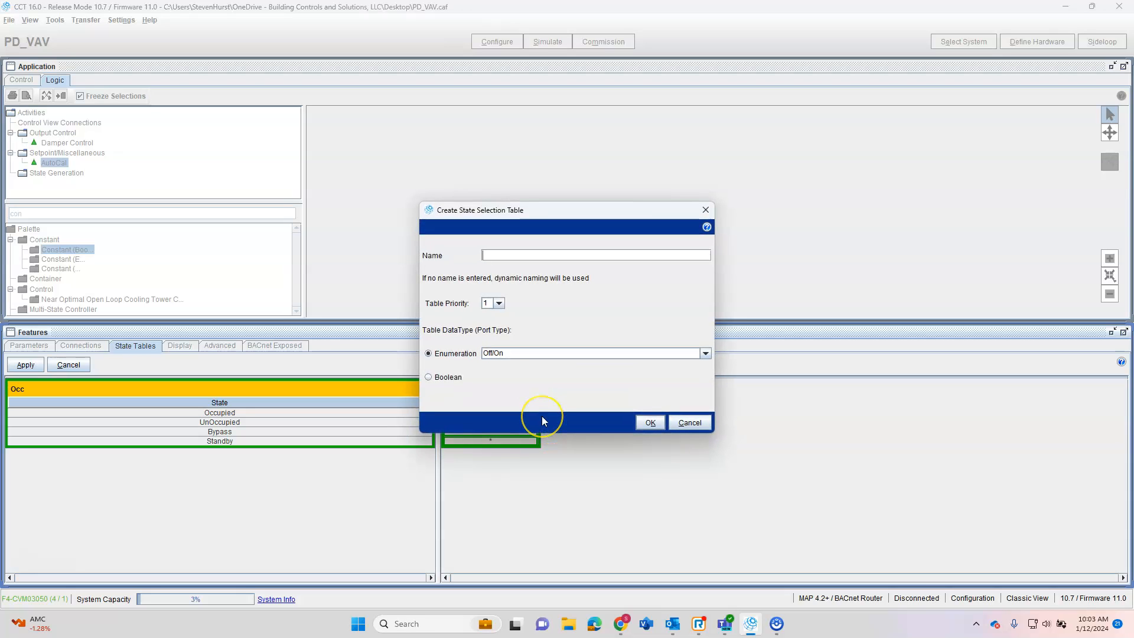
type("Autocal")
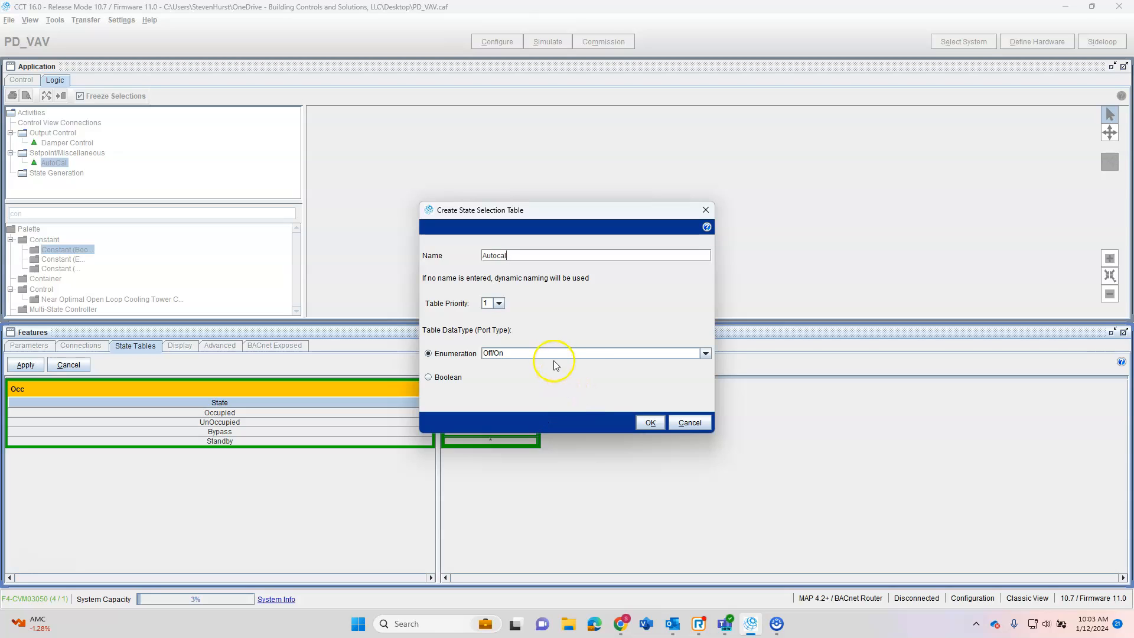
left_click(429, 377)
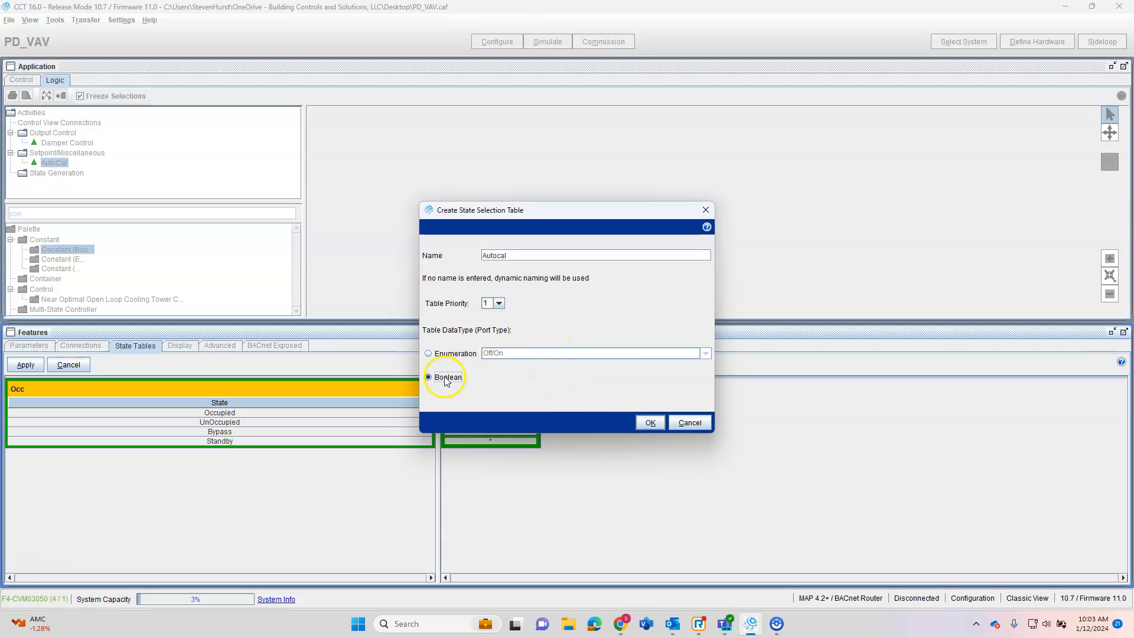
left_click(649, 422)
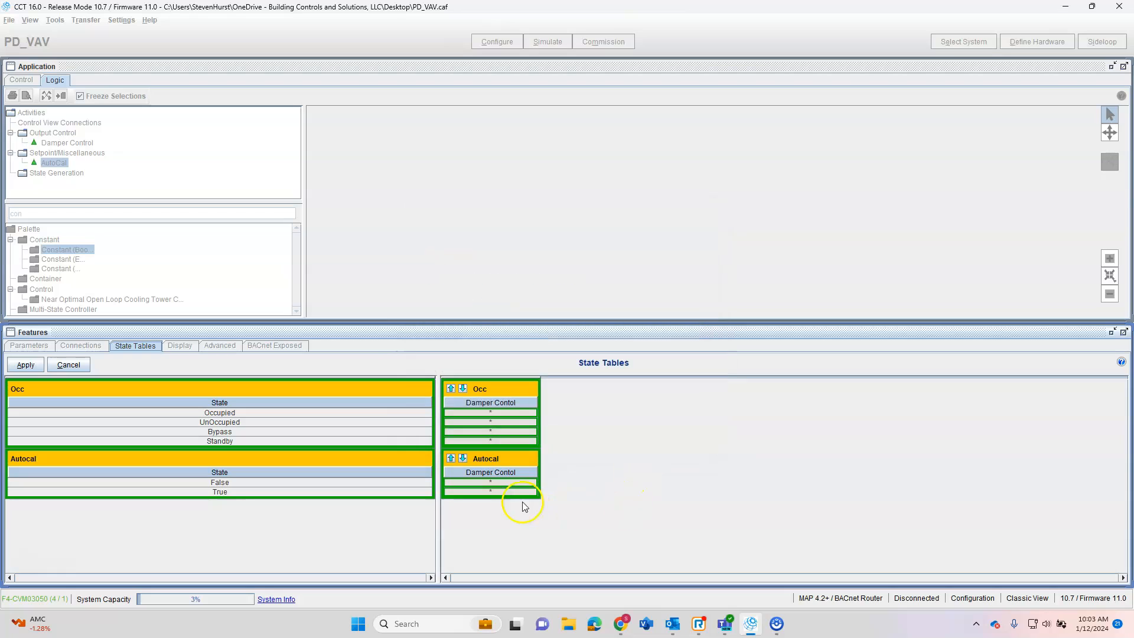
- Create a state selection table named AHU Mode using the Cool Heat Out enumeration, keeping table priority 2
right_click(493, 394)
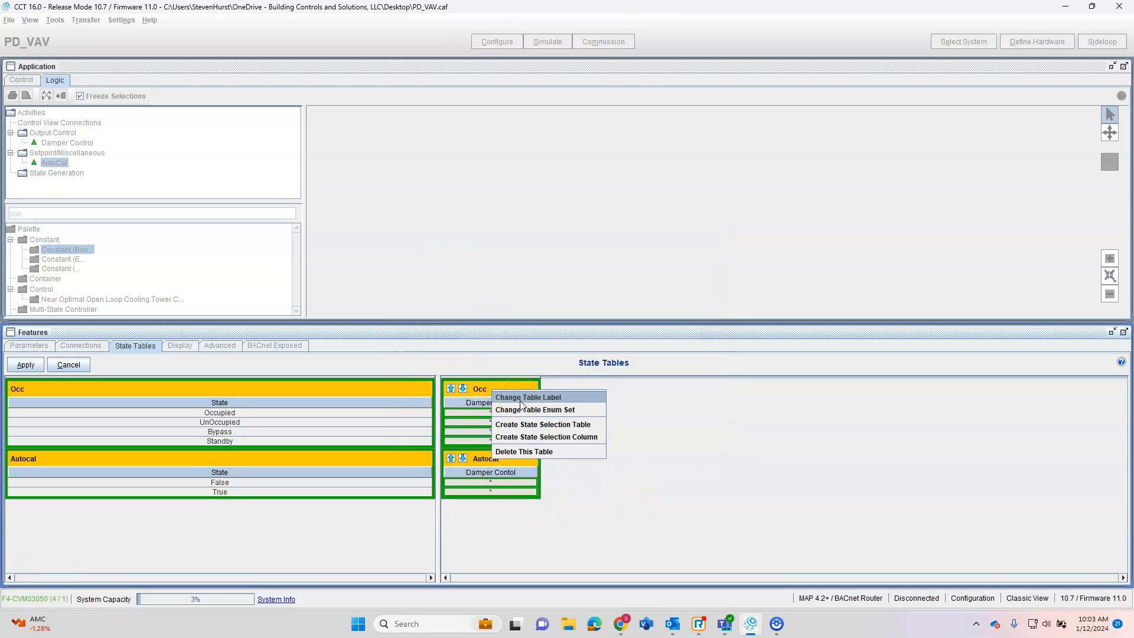
left_click(544, 423)
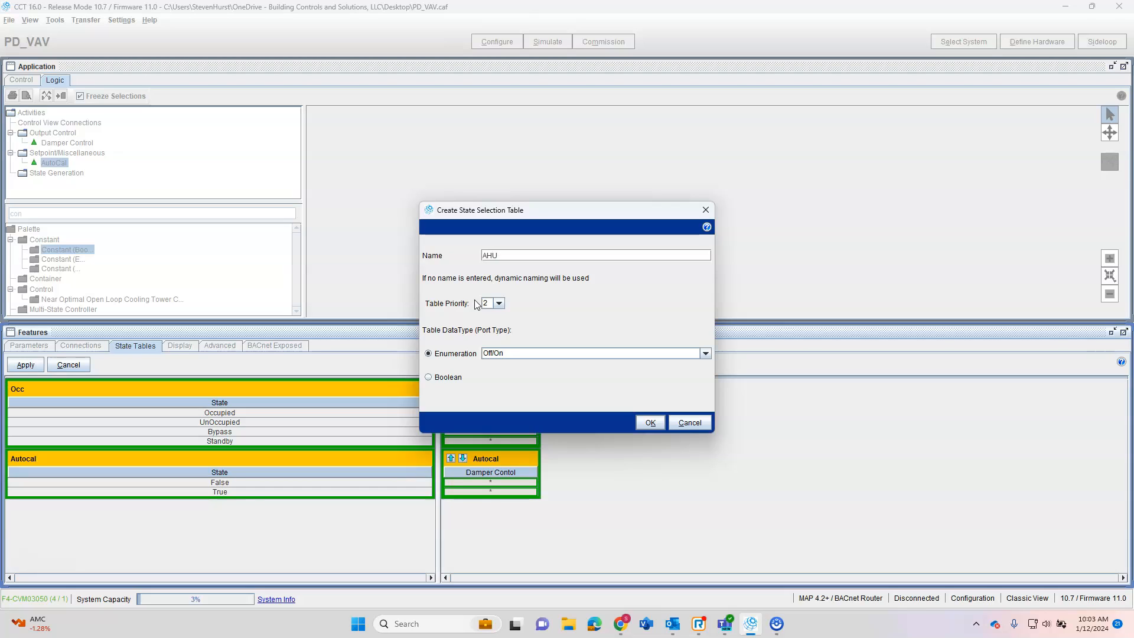
left_click(558, 355)
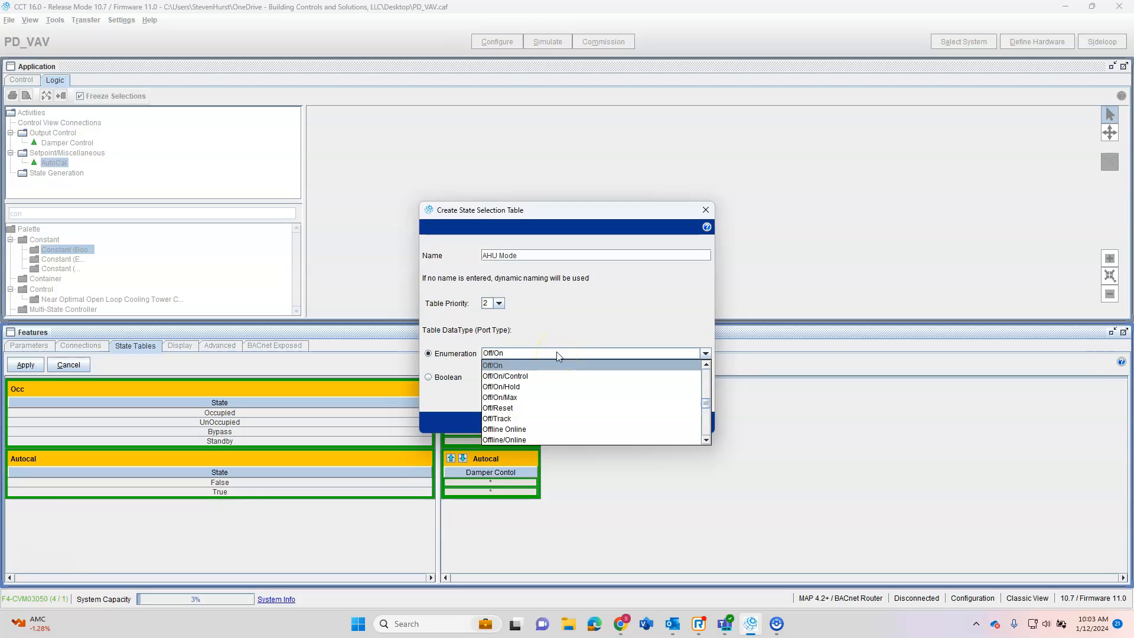
type("co")
scroll(575, 402, "down", 3)
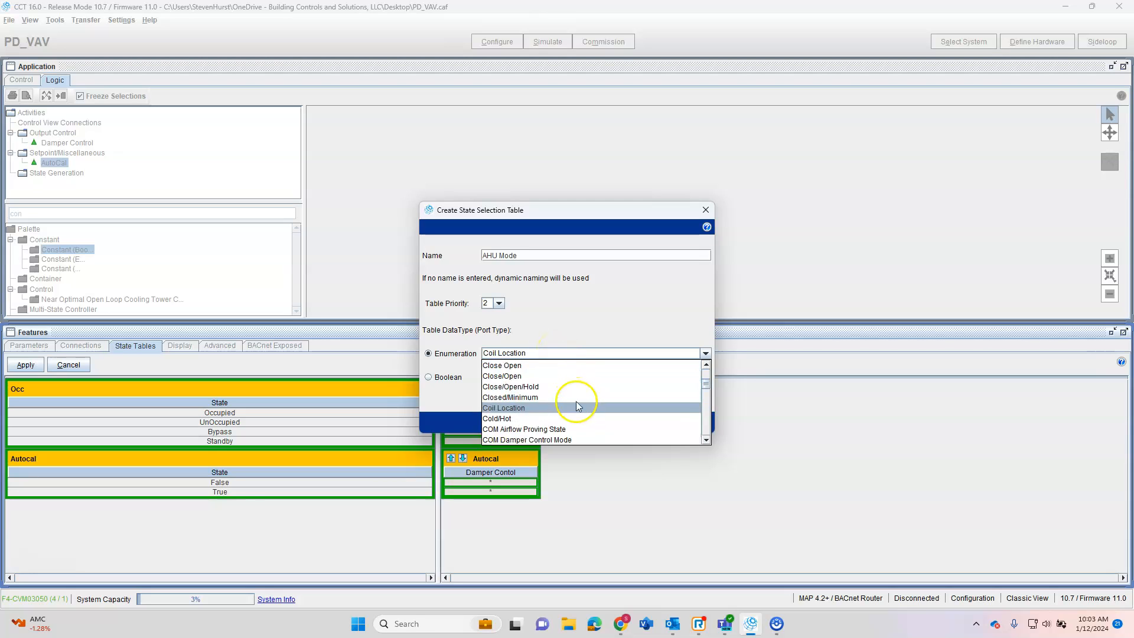
scroll(581, 417, "up", 2)
scroll(582, 418, "up", 2)
scroll(581, 417, "down", 1)
scroll(582, 430, "down", 1)
scroll(581, 430, "down", 8)
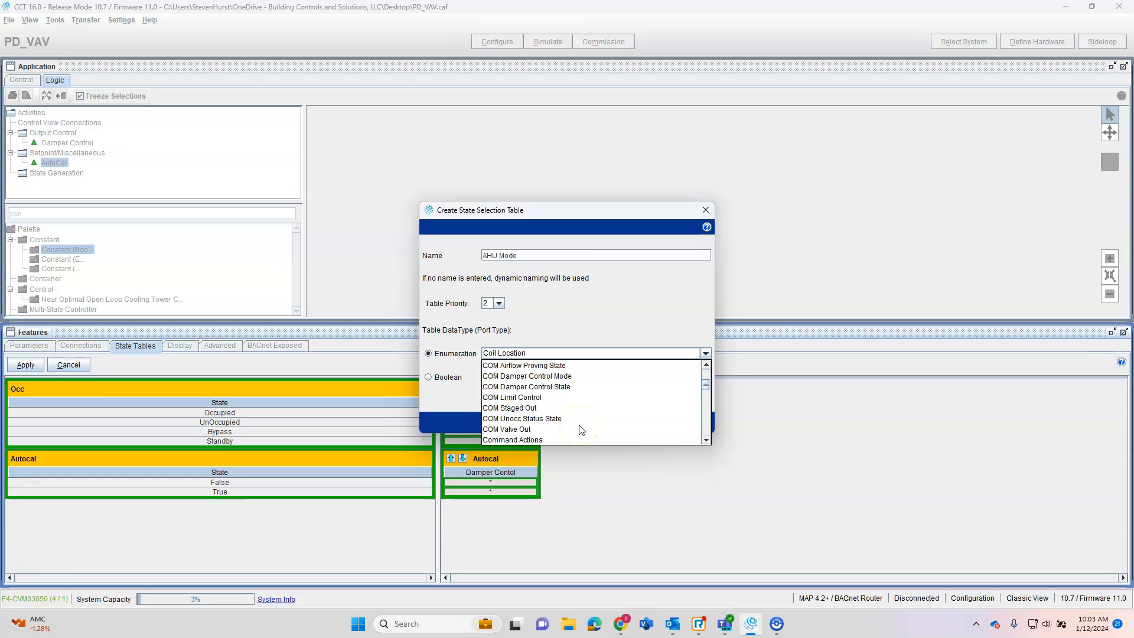
scroll(582, 425, "up", 3)
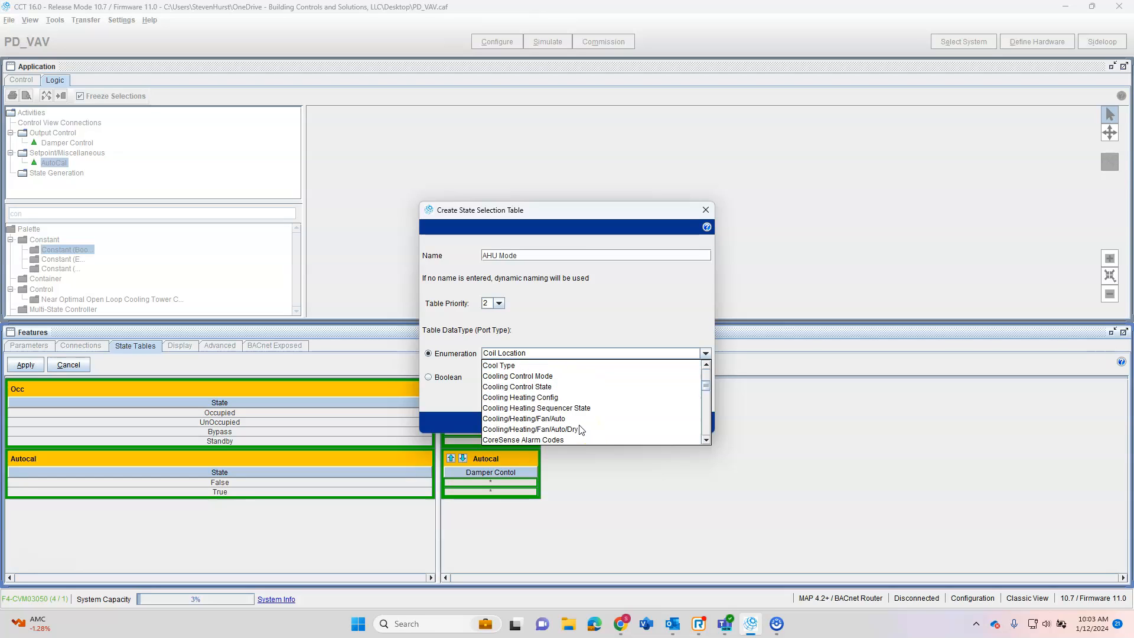
scroll(579, 381, "up", 2)
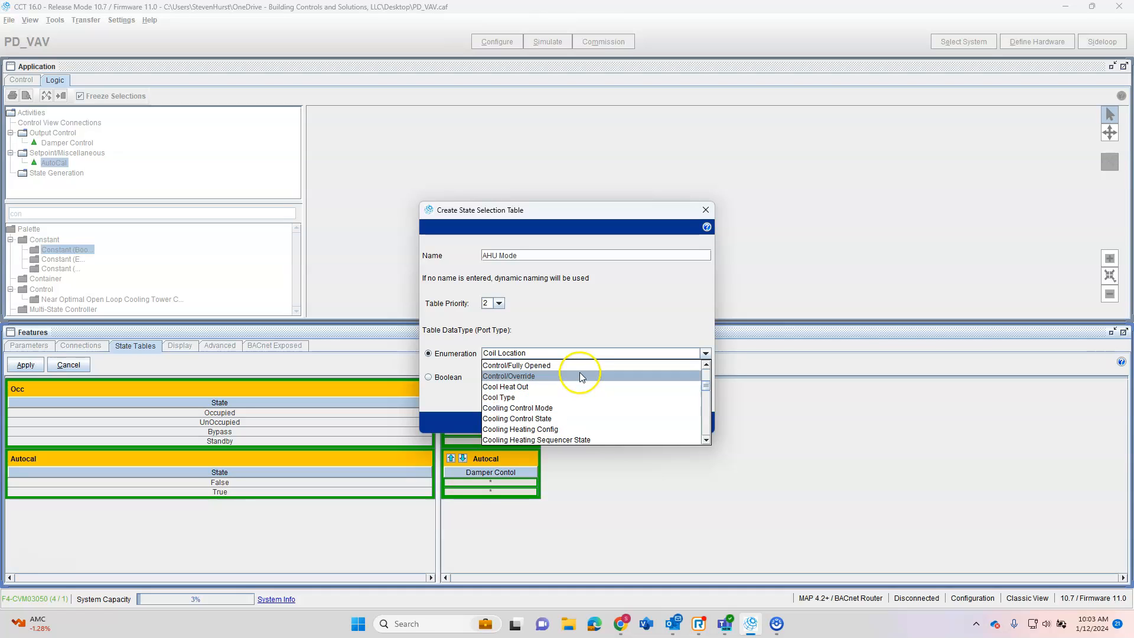
left_click(578, 387)
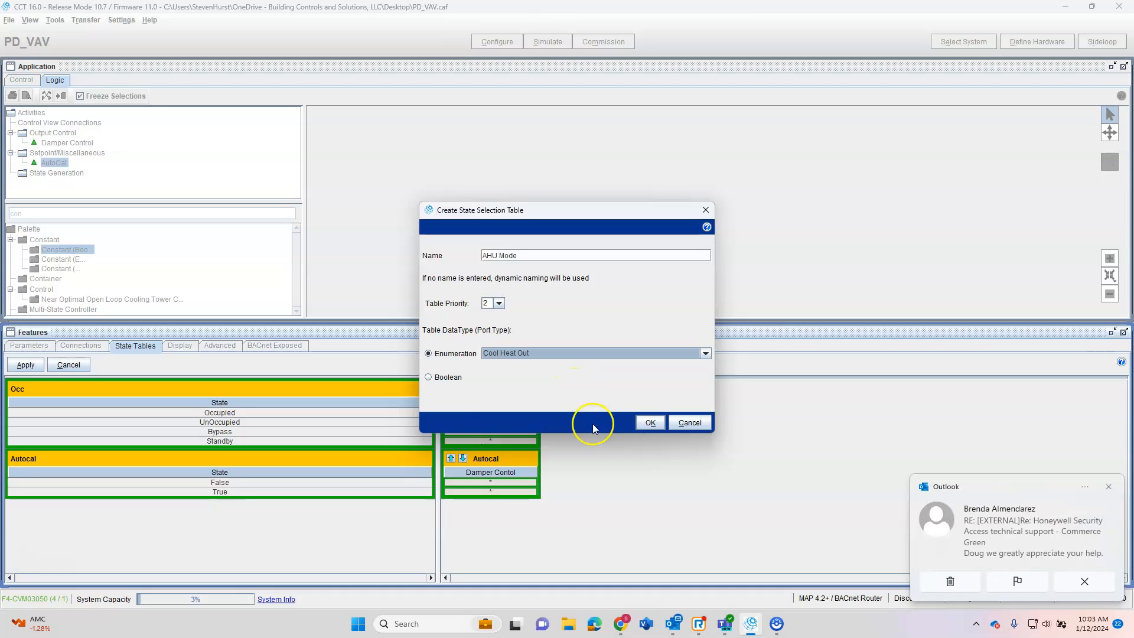
left_click(651, 420)
left_click(1108, 486)
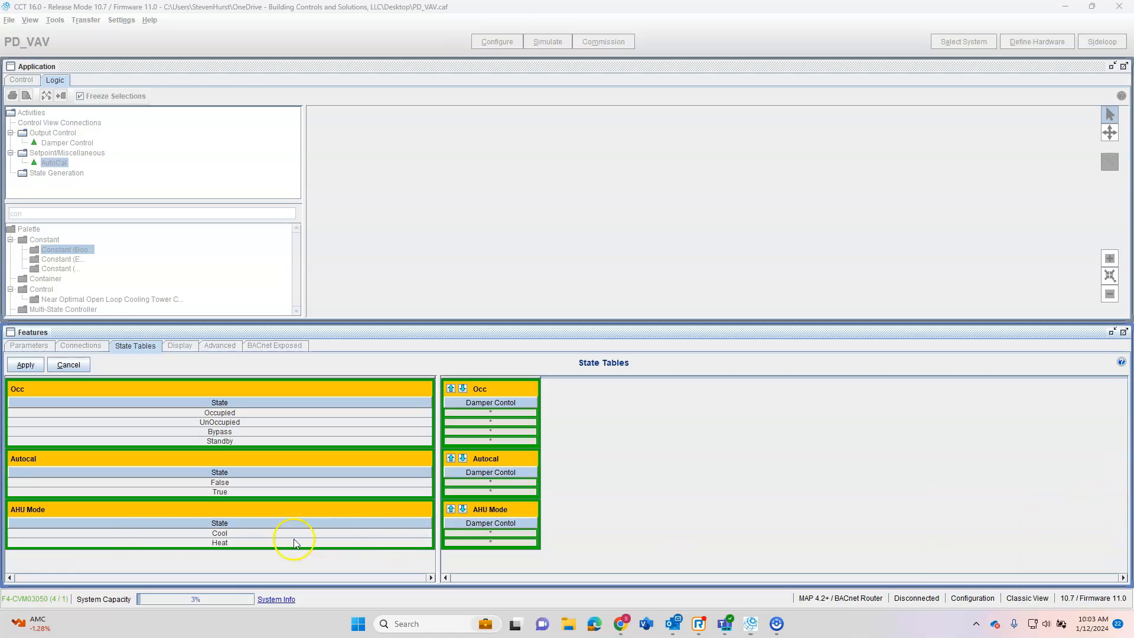
- Set Damper Contol to Off for the UnOccupied state of Occ and for the True state of Autocal
left_click(508, 535)
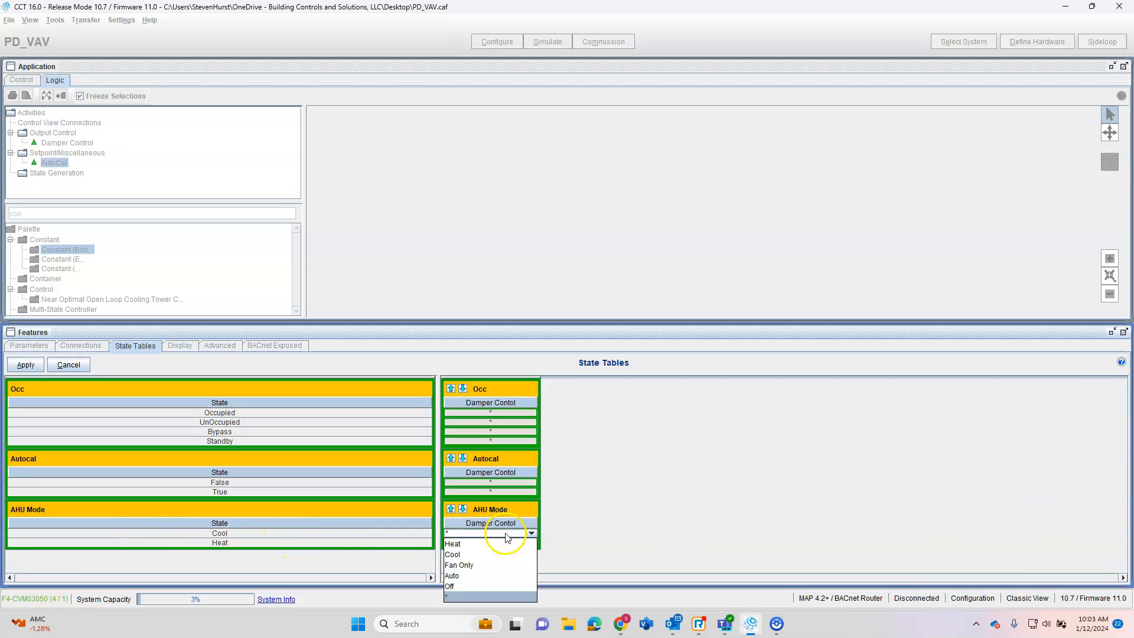
left_click(628, 530)
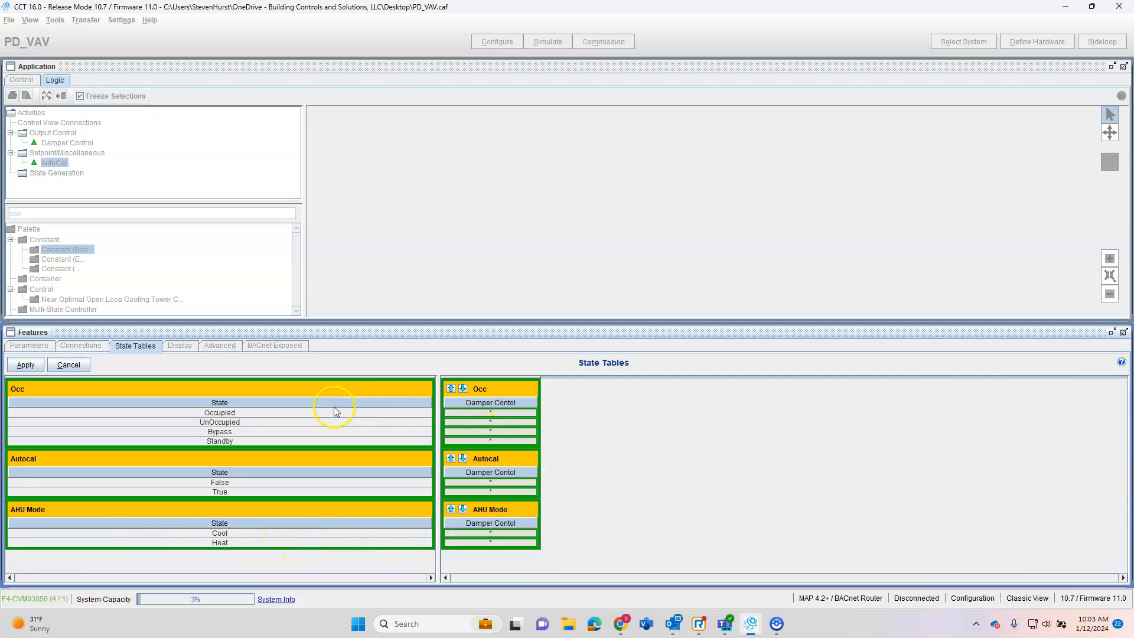
left_click(516, 426)
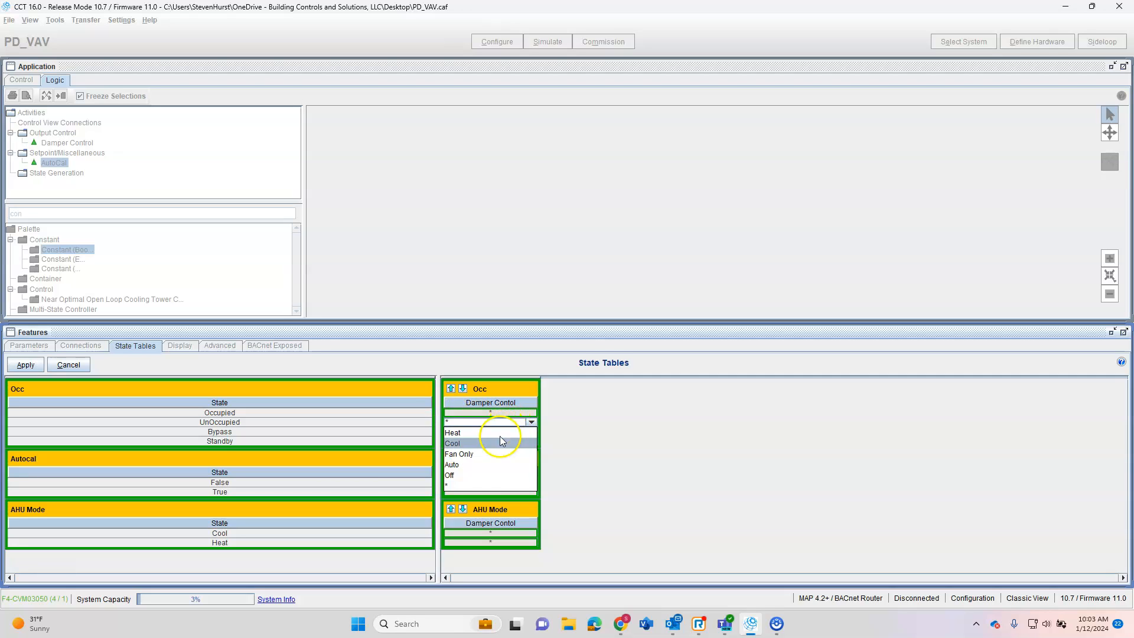
left_click(490, 471)
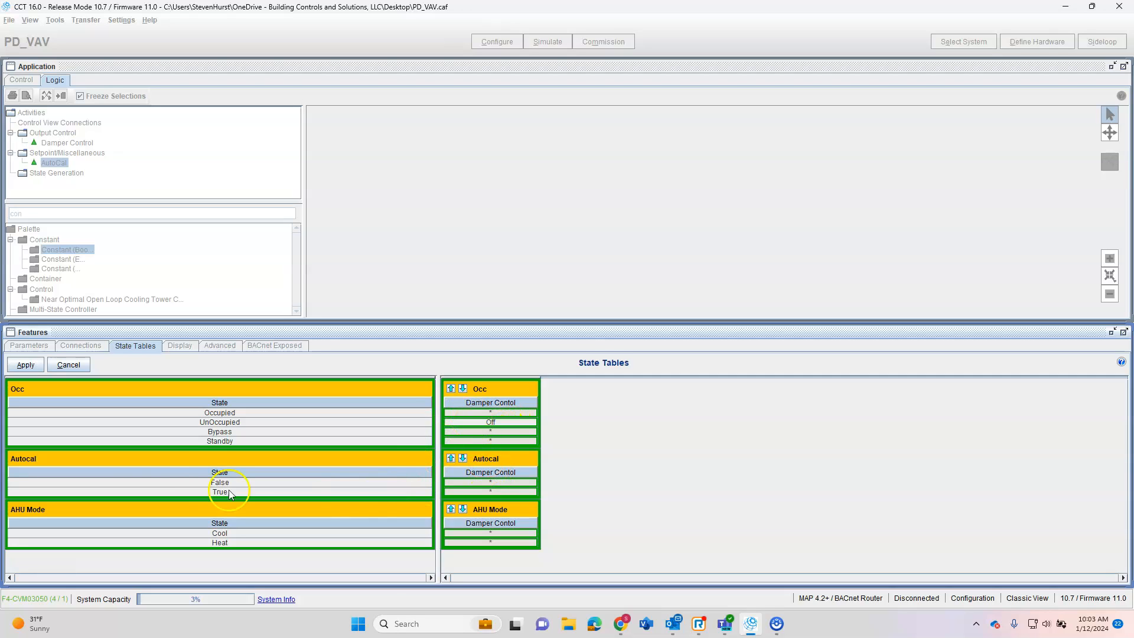
left_click(482, 492)
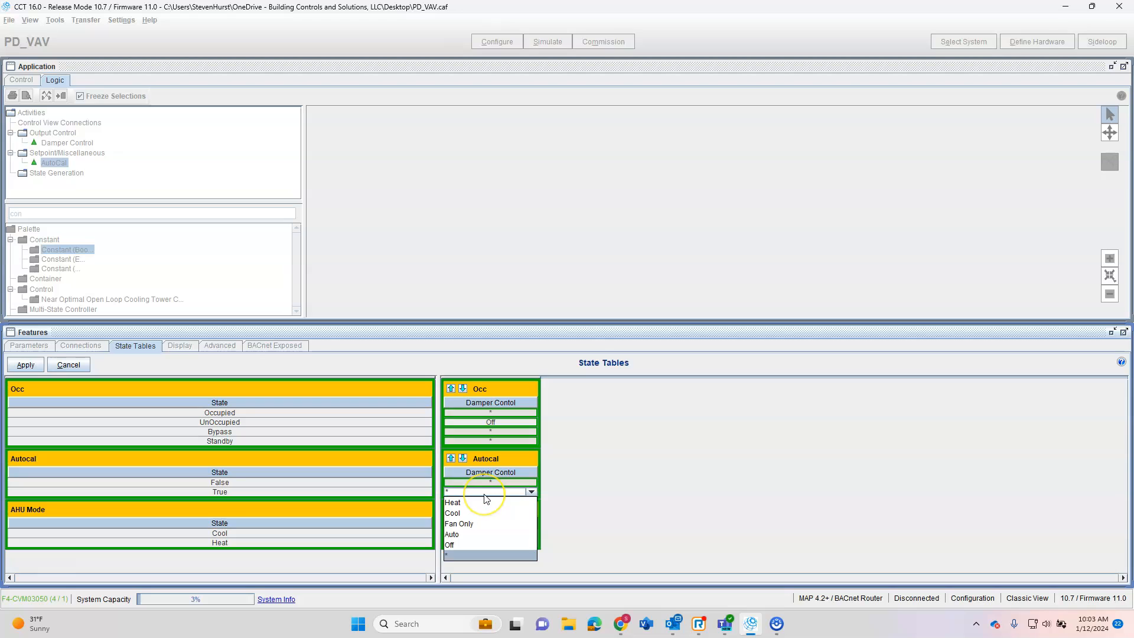
left_click(488, 525)
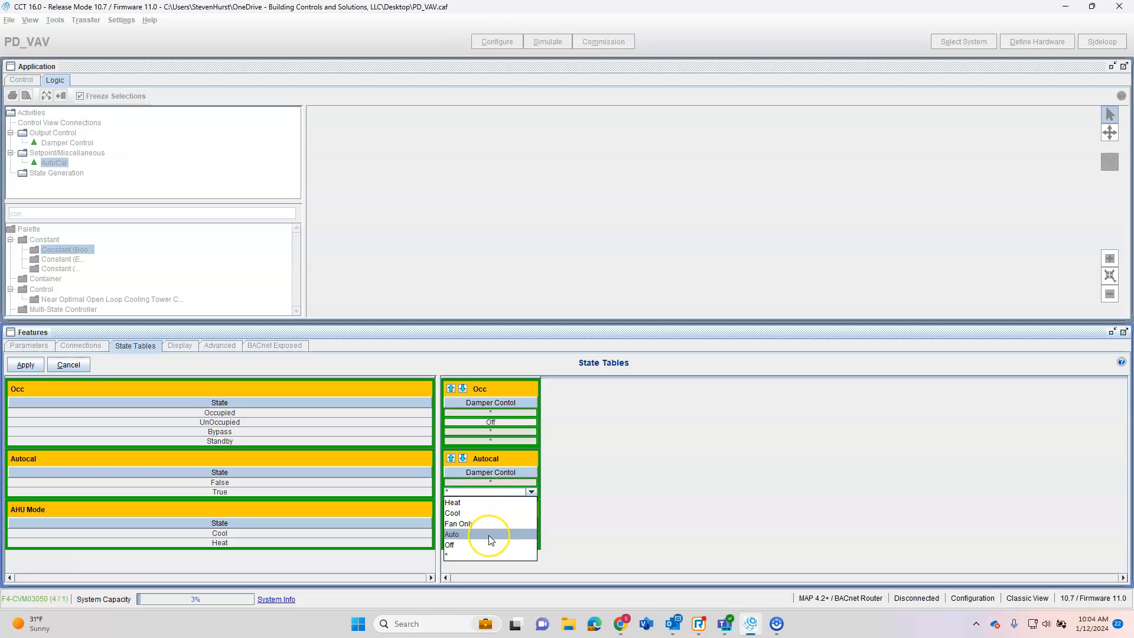
left_click(490, 545)
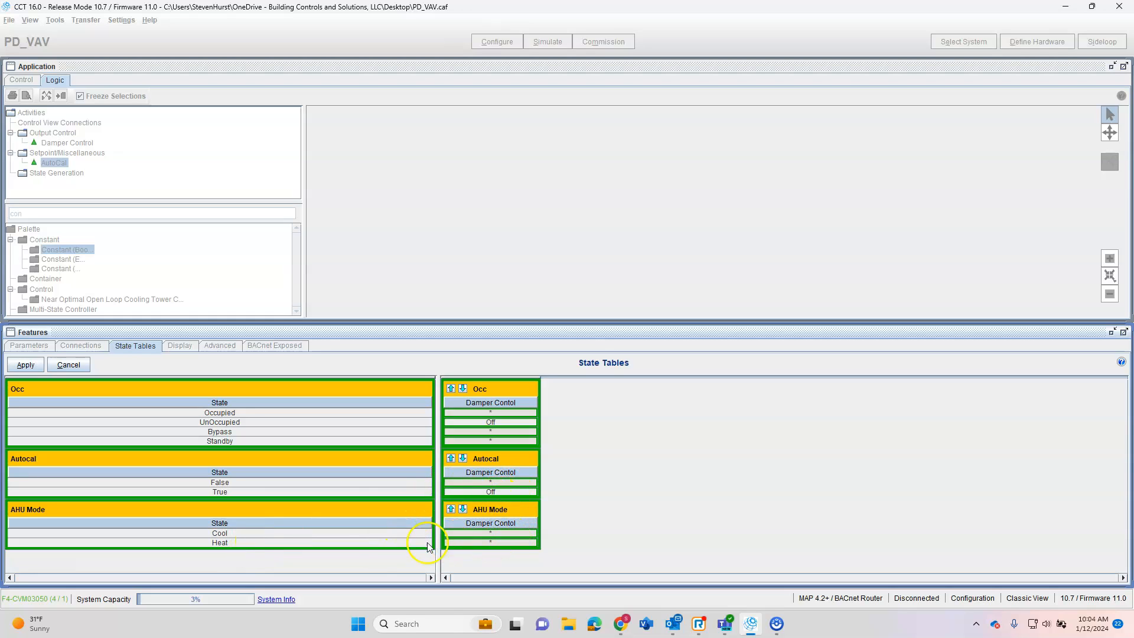
- Set Damper Contol in the AHU Mode table to Cool for Cool and Heat for Heat, and apply the state tables
left_click(493, 535)
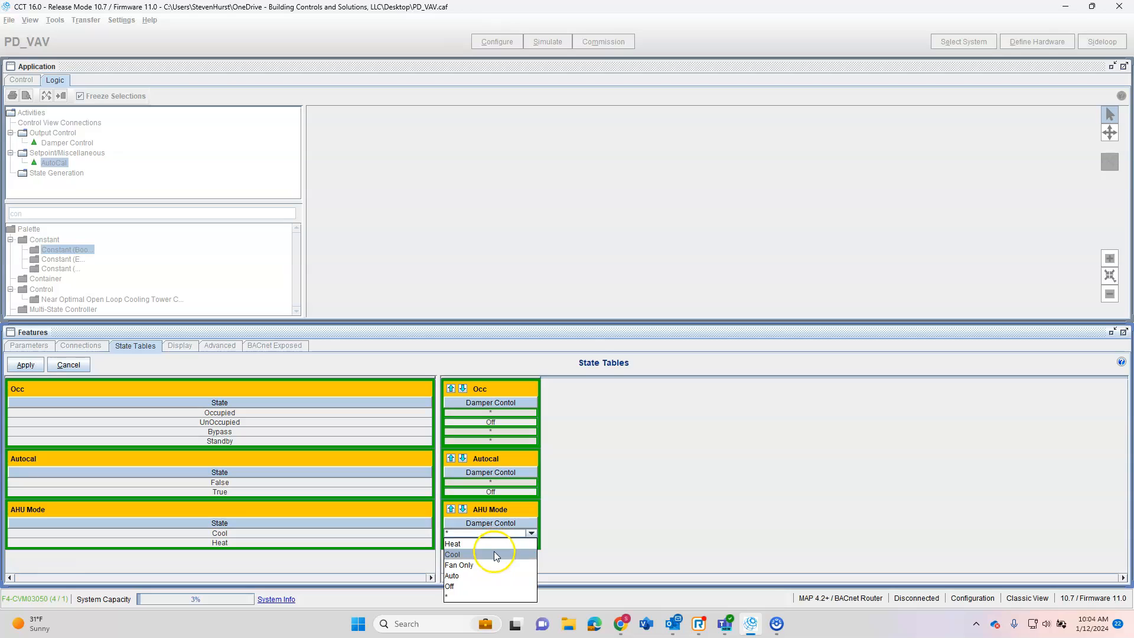
left_click(494, 551)
left_click(505, 544)
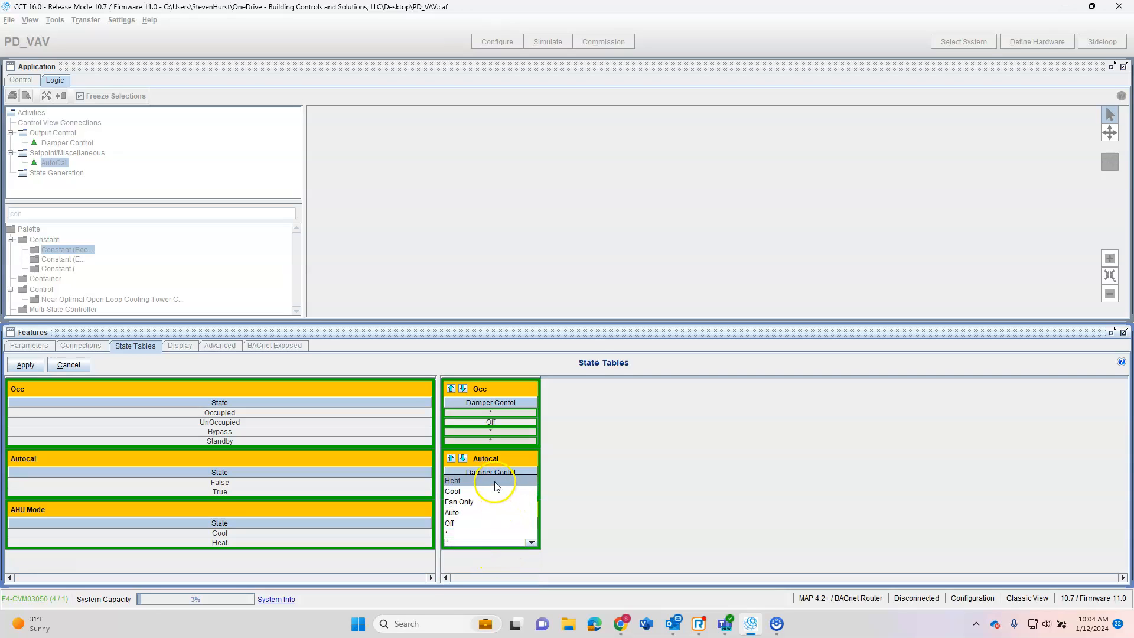
left_click(479, 480)
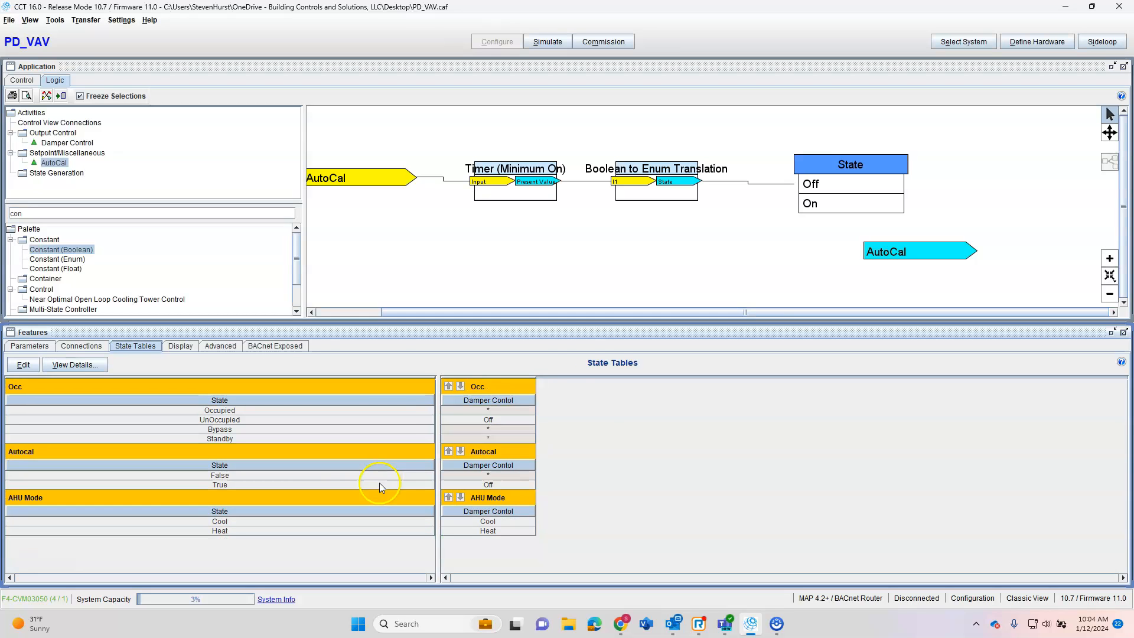
- Connect the Mode input of Damper Control to the Damper Contol output of State Selection
left_click(24, 81)
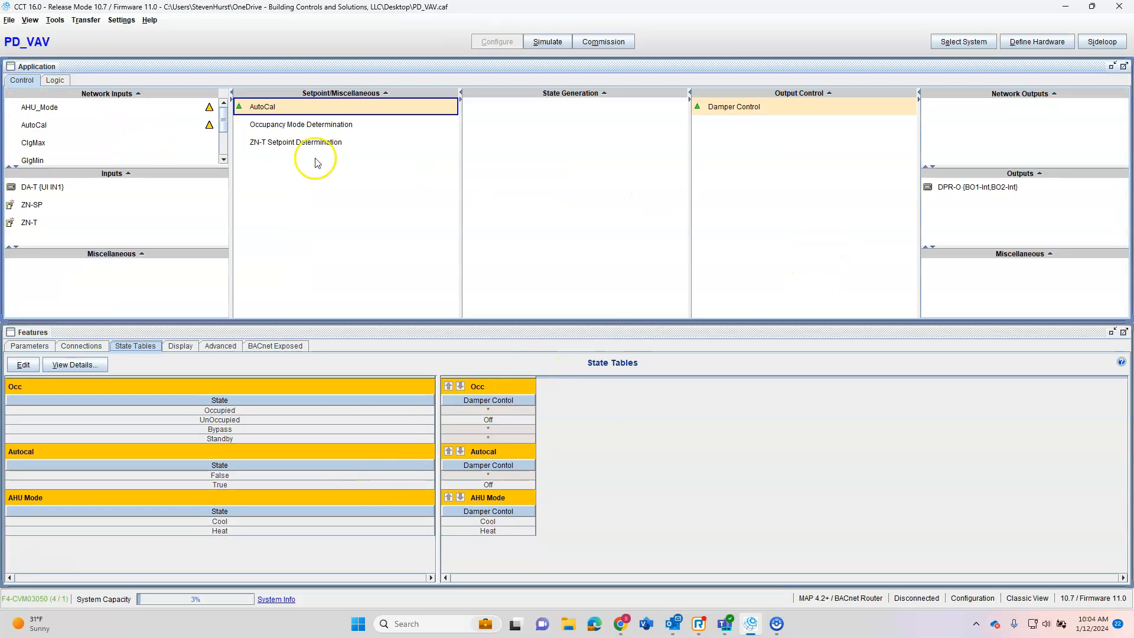
left_click(65, 348)
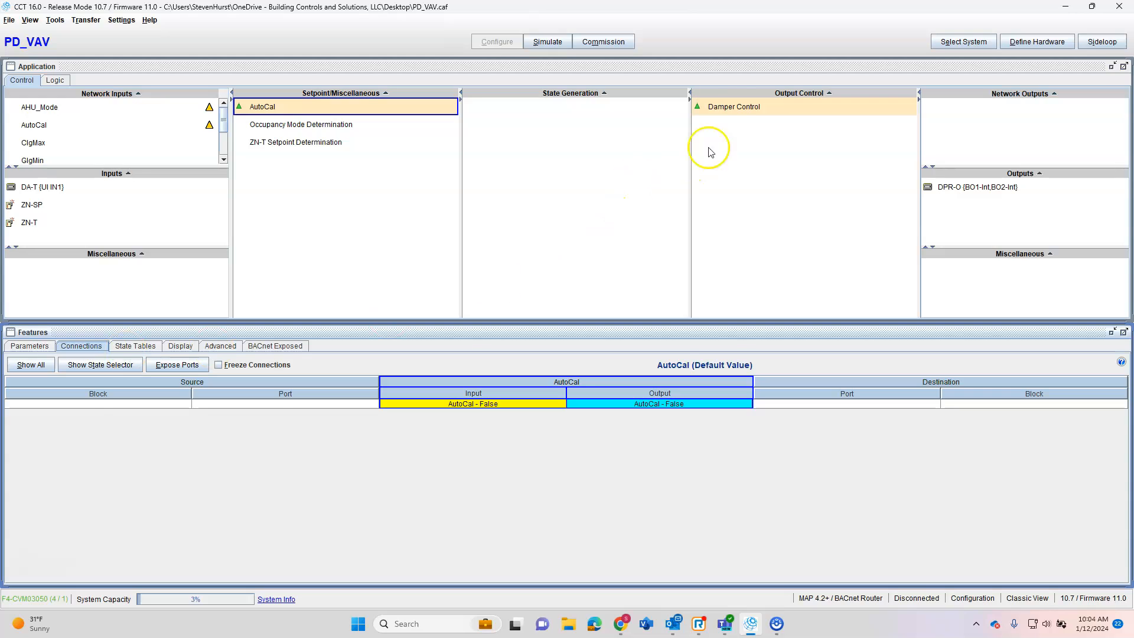
left_click(729, 108)
right_click(441, 409)
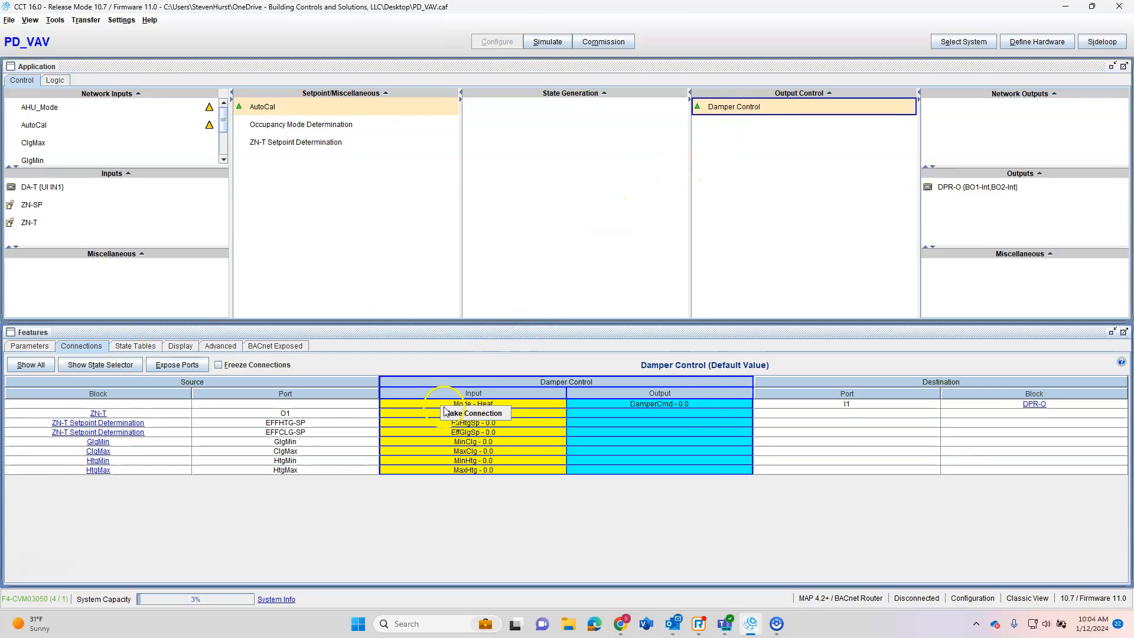
left_click(451, 412)
left_click(482, 247)
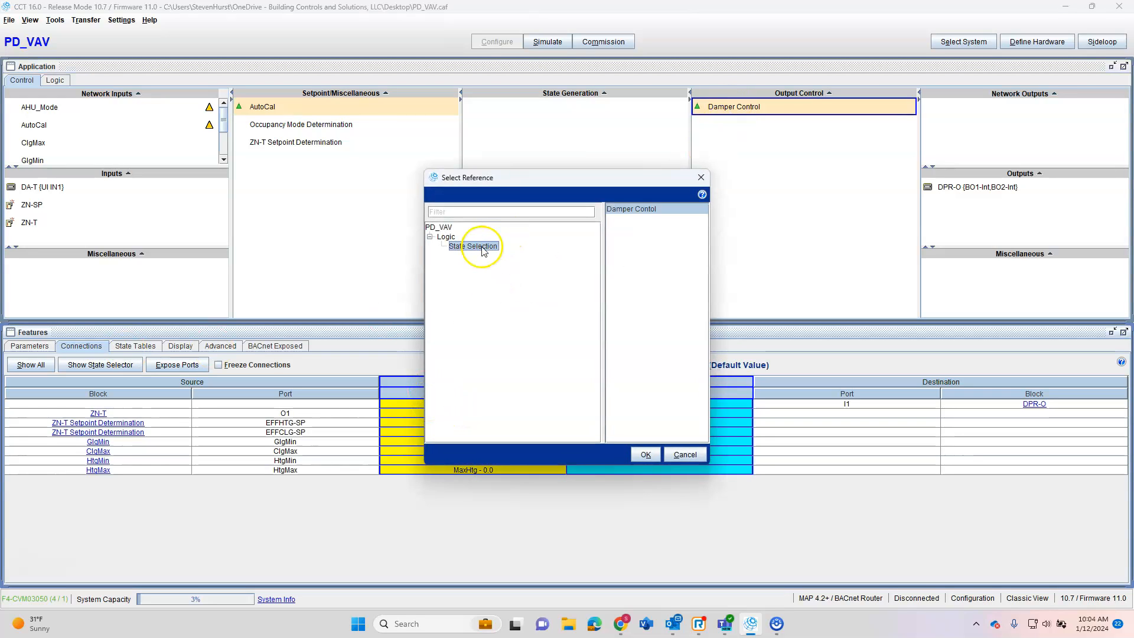
left_click(647, 453)
- Connect the AutoCal activity's input to the AutoCal network input
mouse_move(292, 124)
left_mouse_down()
mouse_move(298, 118)
mouse_move(297, 131)
left_mouse_up()
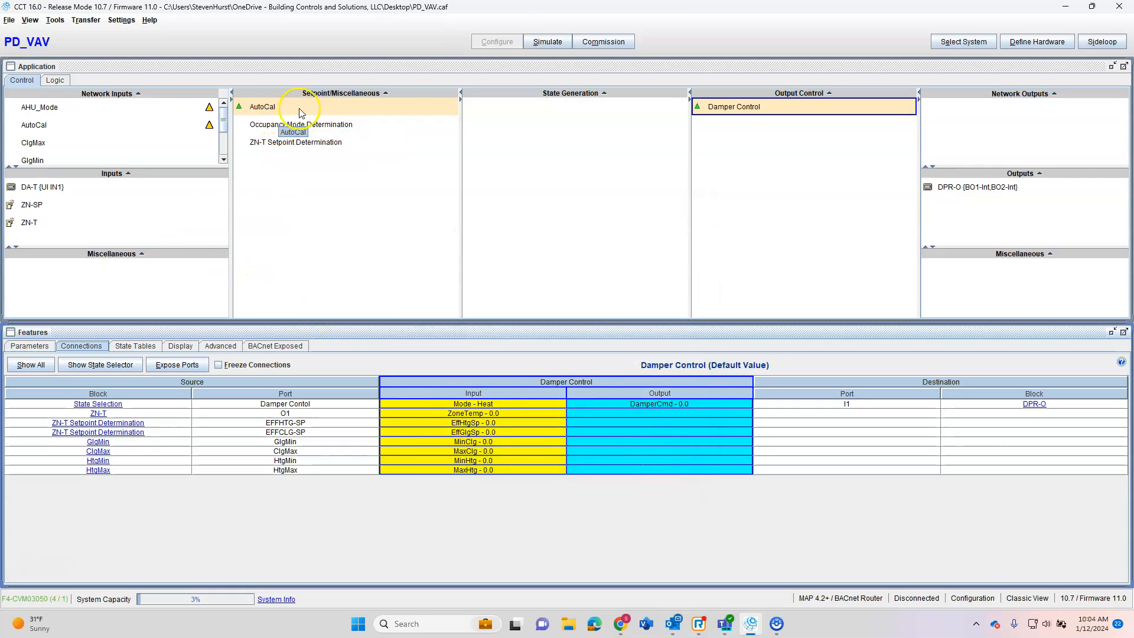
left_click(299, 109)
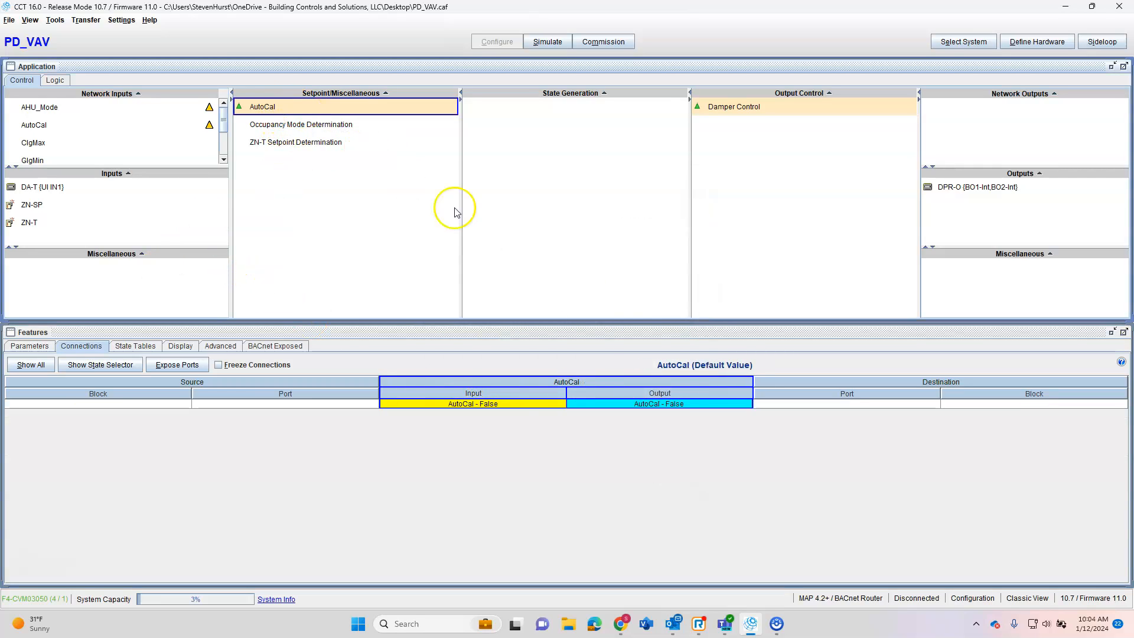
double_click(490, 406)
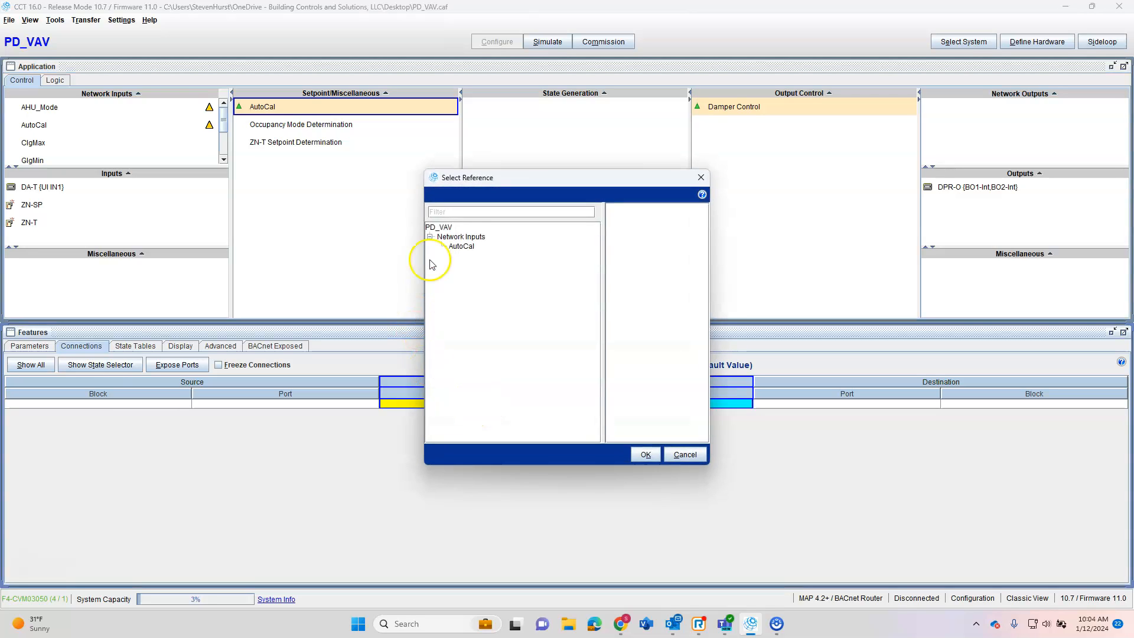
left_click(459, 247)
left_click(646, 455)
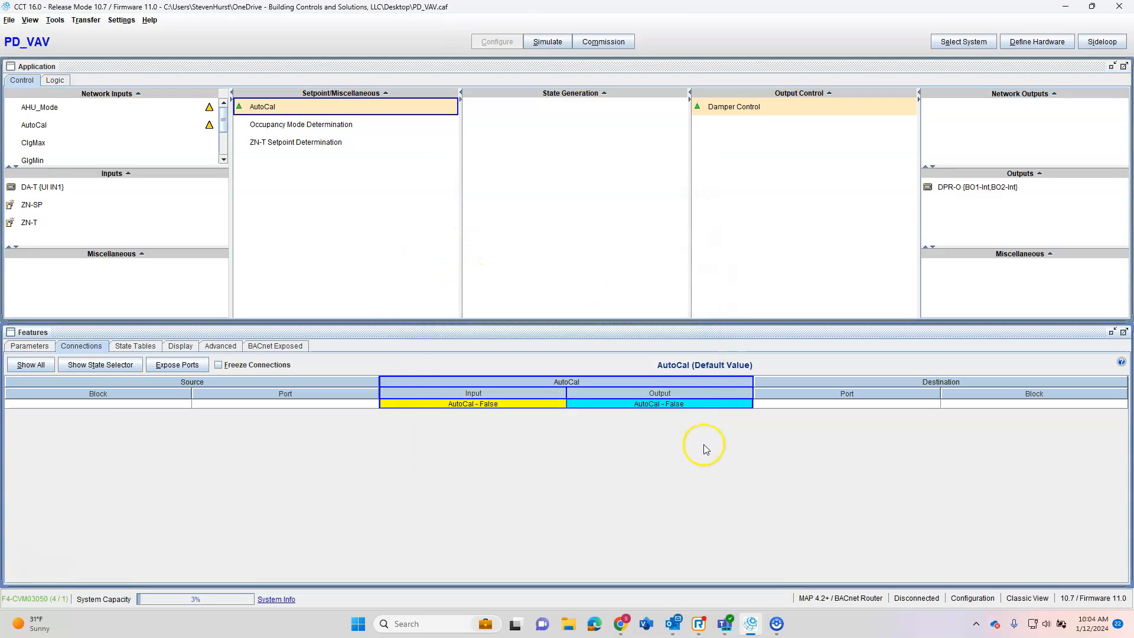
- Connect the AutoCal activity's output to the Autocal port of State Selection
right_click(732, 412)
left_click(753, 413)
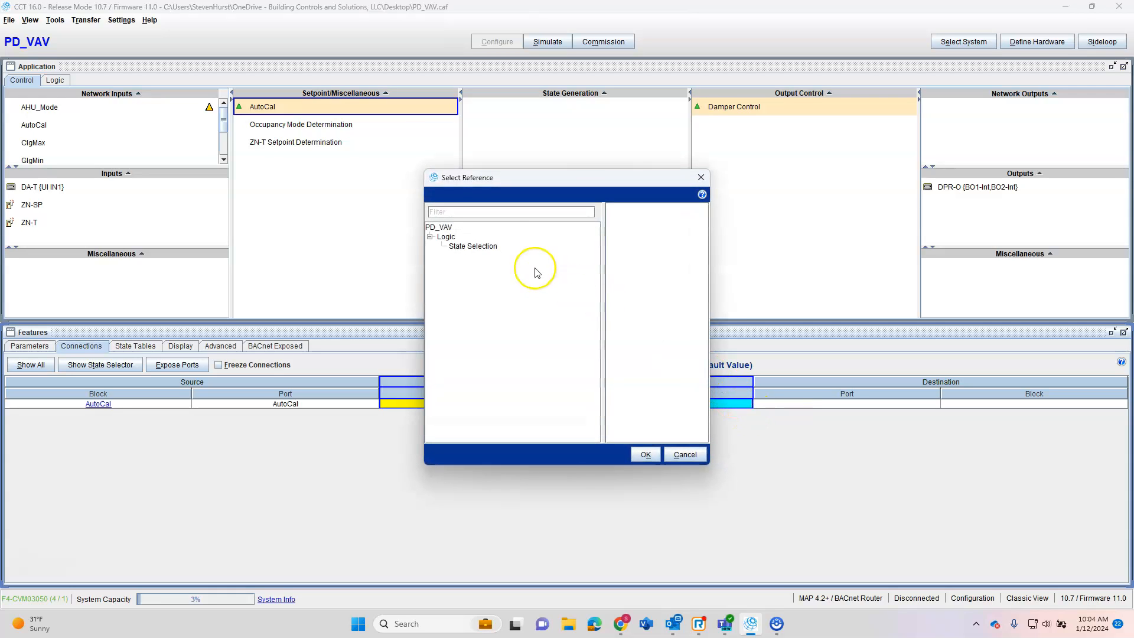
left_click(483, 249)
left_click(645, 454)
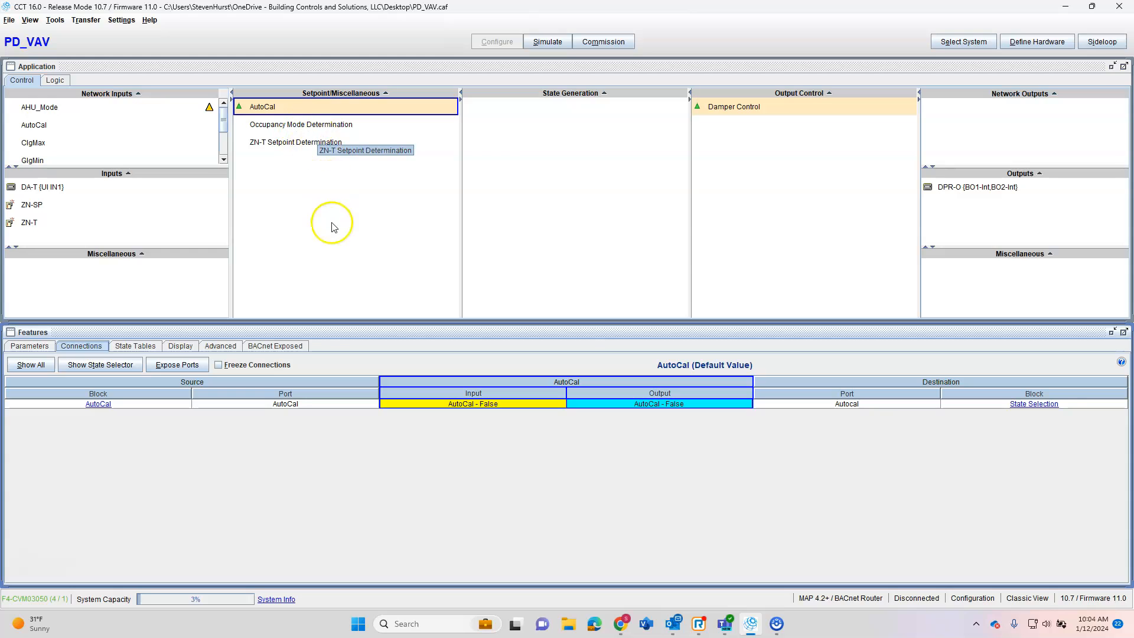
- Connect the EFF-OCC output of Occupancy Mode Determination to the Occ port of State Selection
left_click(309, 126)
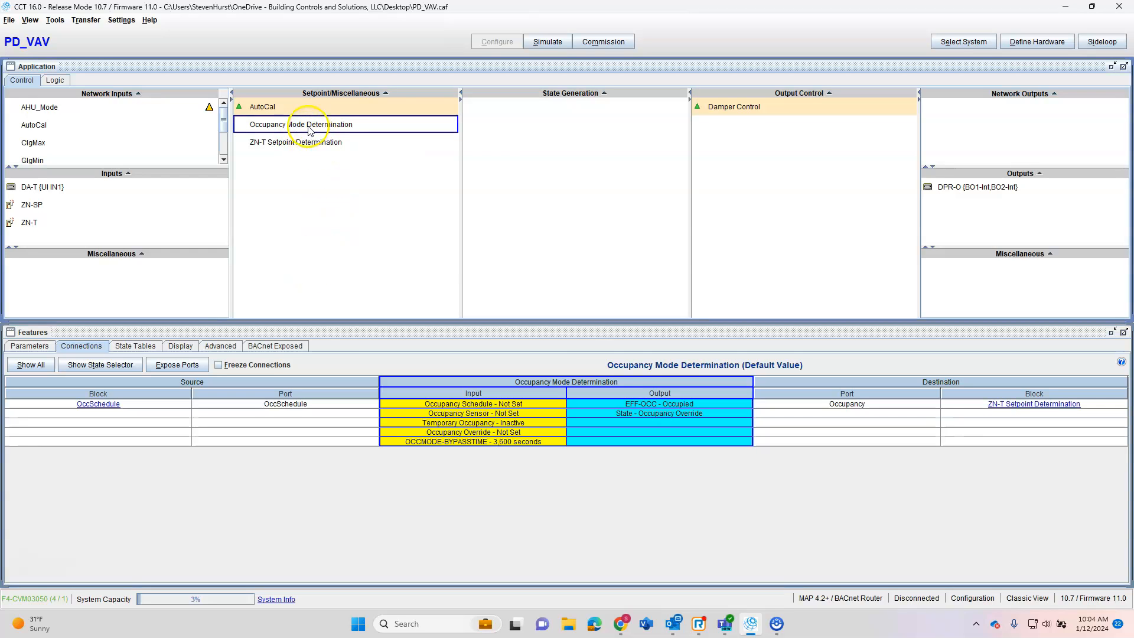
right_click(730, 408)
left_click(740, 412)
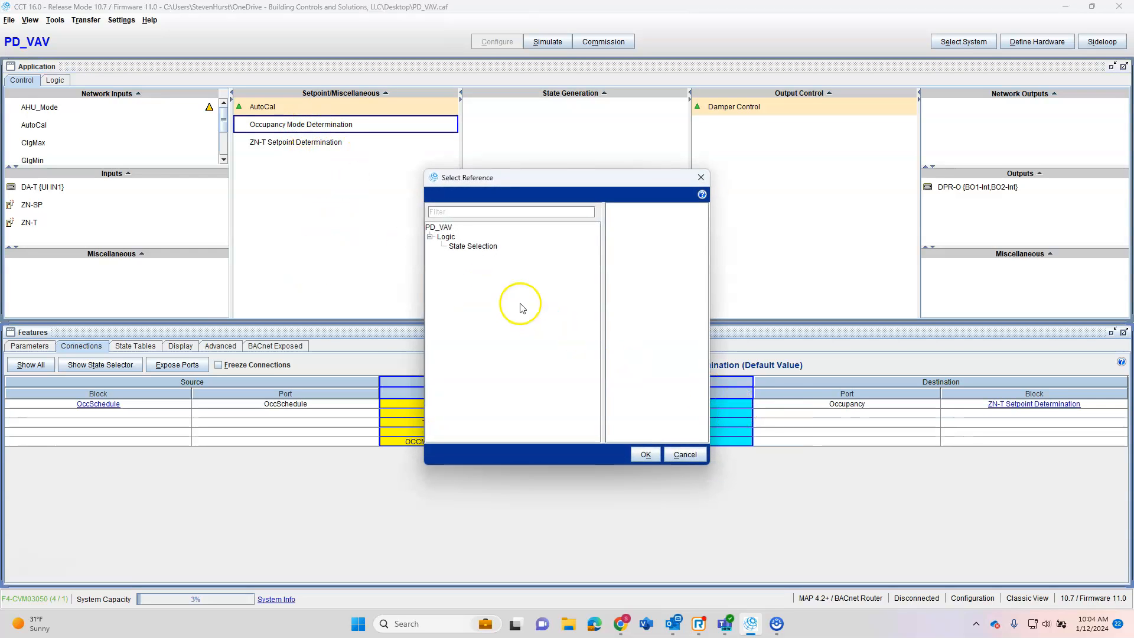
left_click(481, 246)
left_click(645, 454)
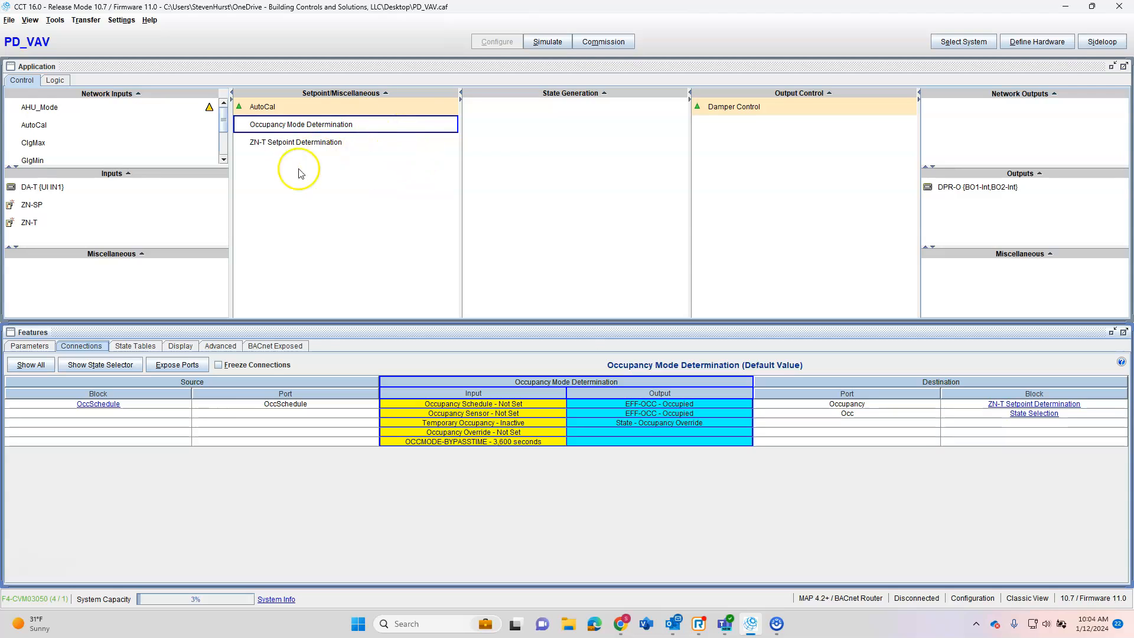
- Start a simulation with the default startup values without saving changes, and display the connections of Damper Control
left_click(292, 147)
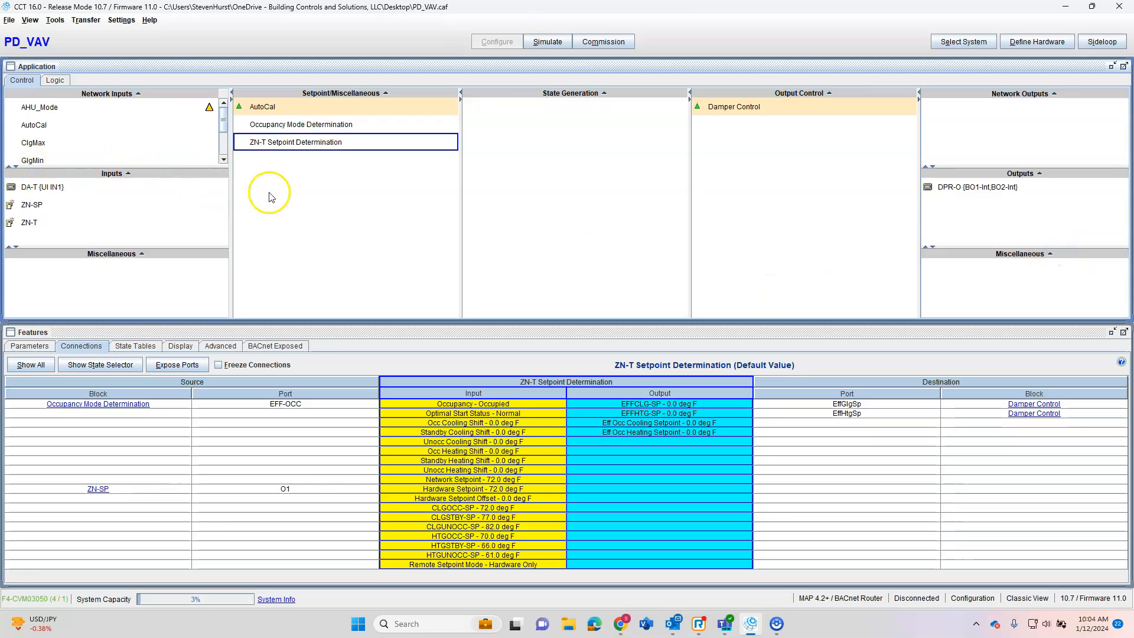
left_click(557, 48)
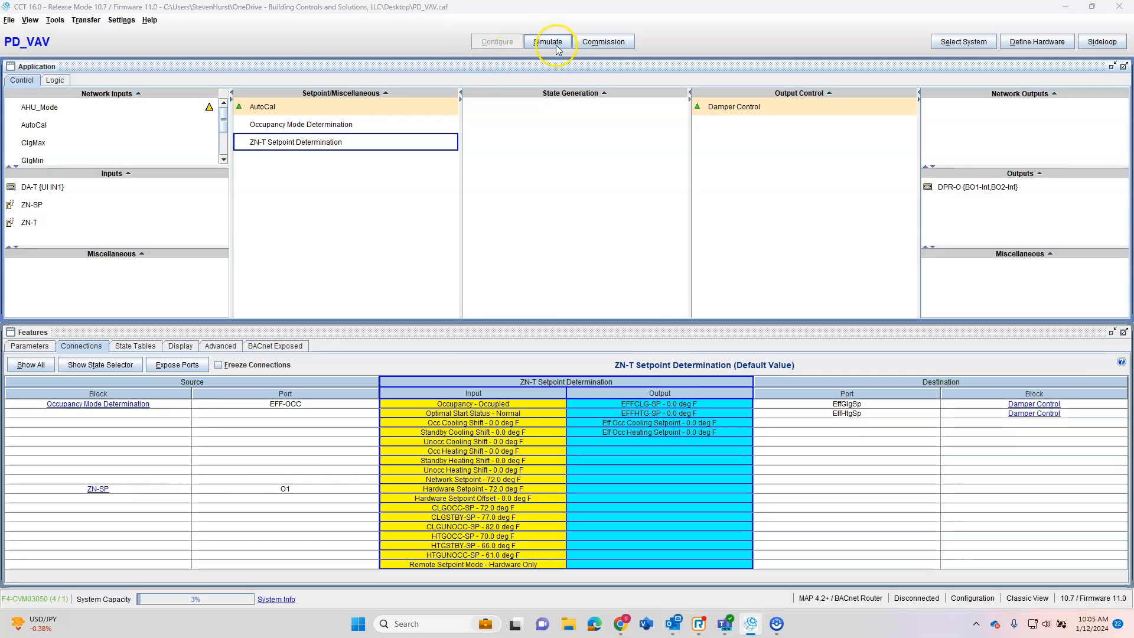
left_click(603, 350)
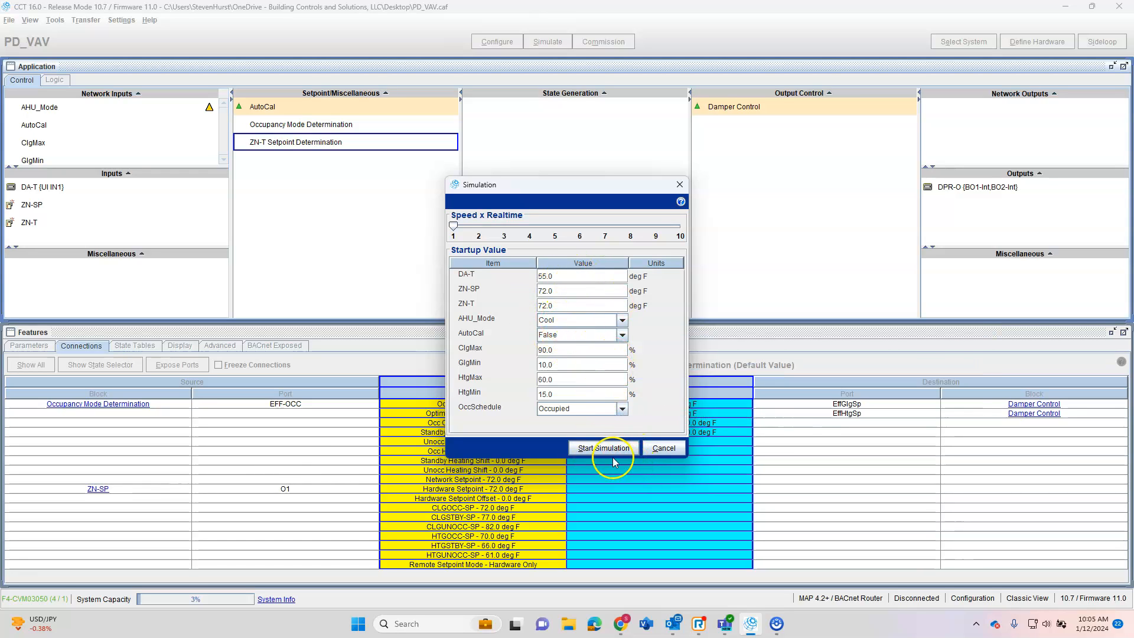
left_click(595, 448)
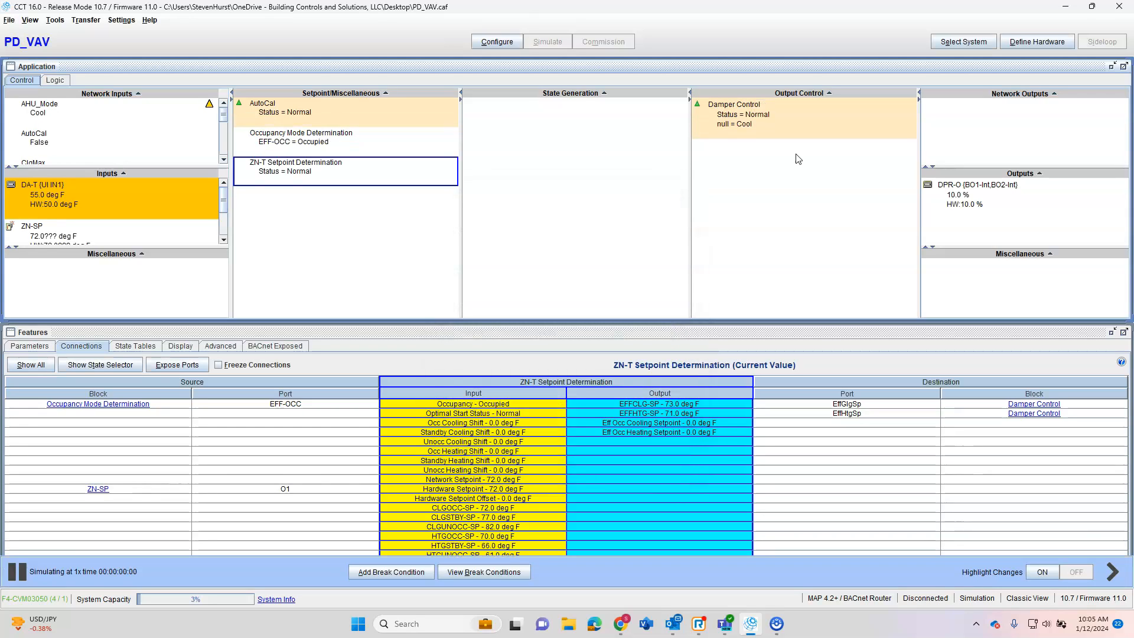
left_click(775, 115)
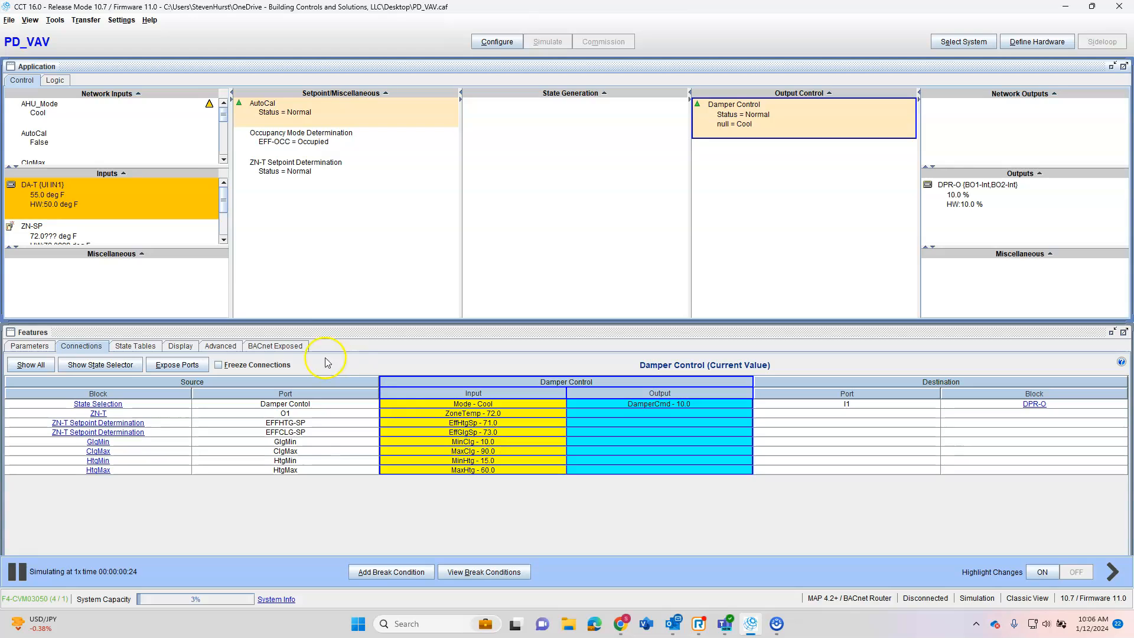
- Override the ZN-SP output O1 with a test value of 70 deg F and check the live values of Damper Control
left_click(62, 229)
right_click(67, 226)
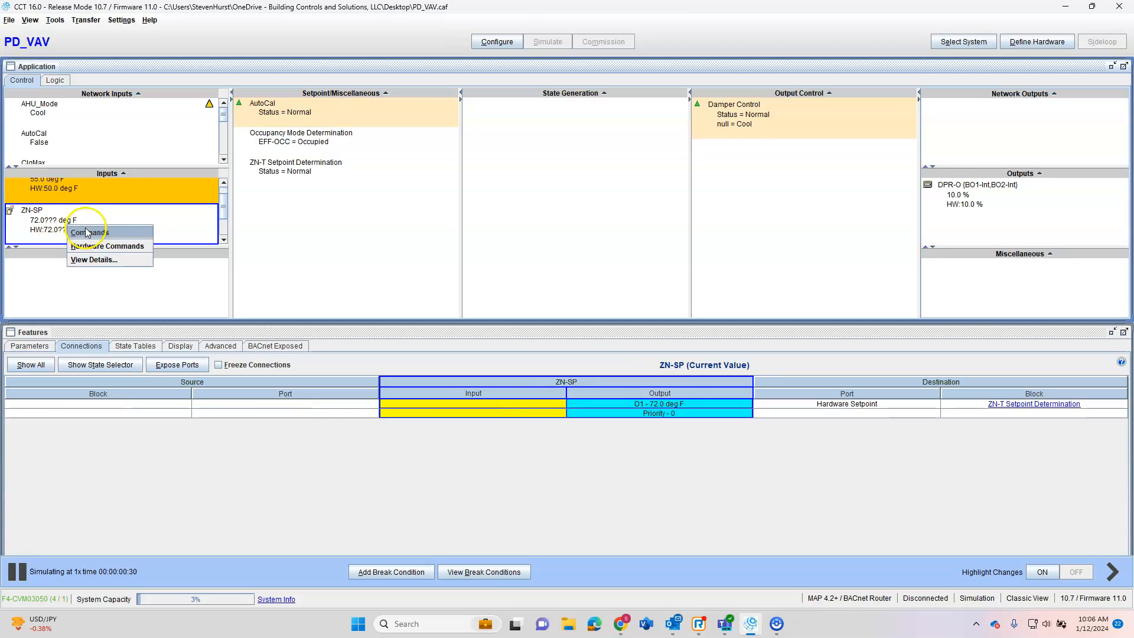
left_click(123, 230)
left_click(118, 130)
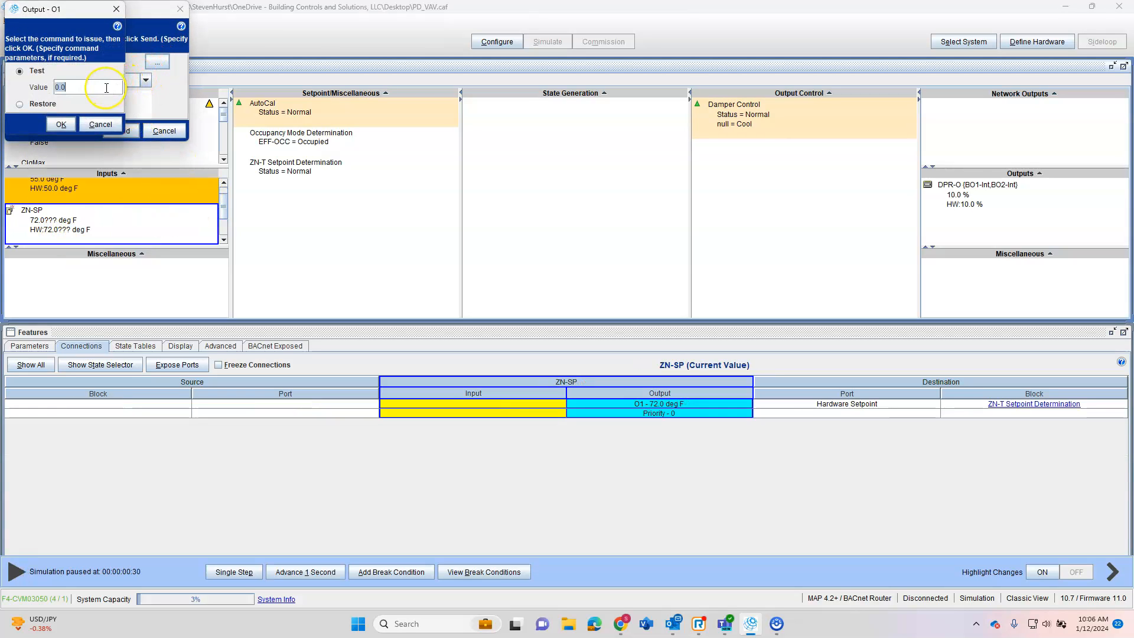
type("70")
left_click(59, 125)
left_click(118, 131)
left_click(785, 119)
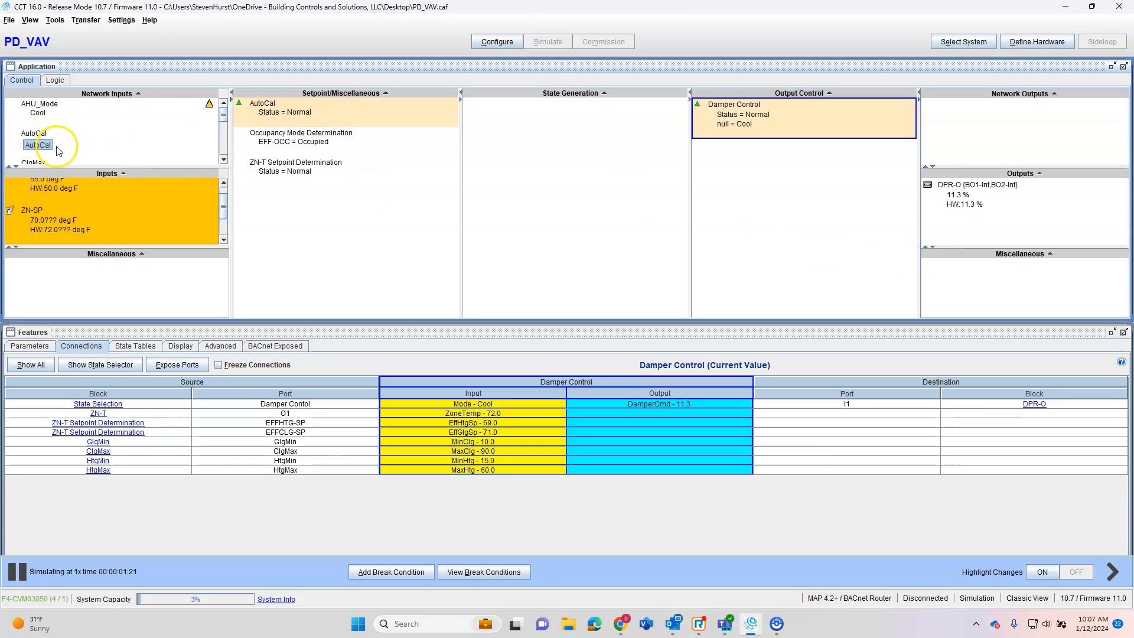
- Issue a test command that sets the AutoCal network input to True
right_click(51, 144)
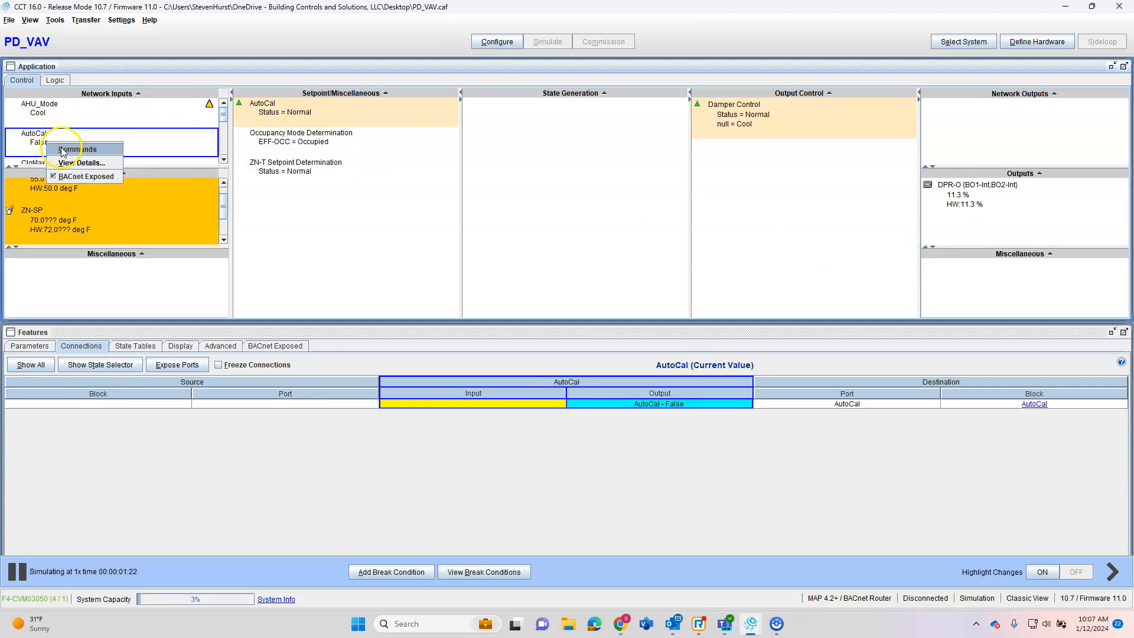
left_click(71, 149)
left_click(89, 95)
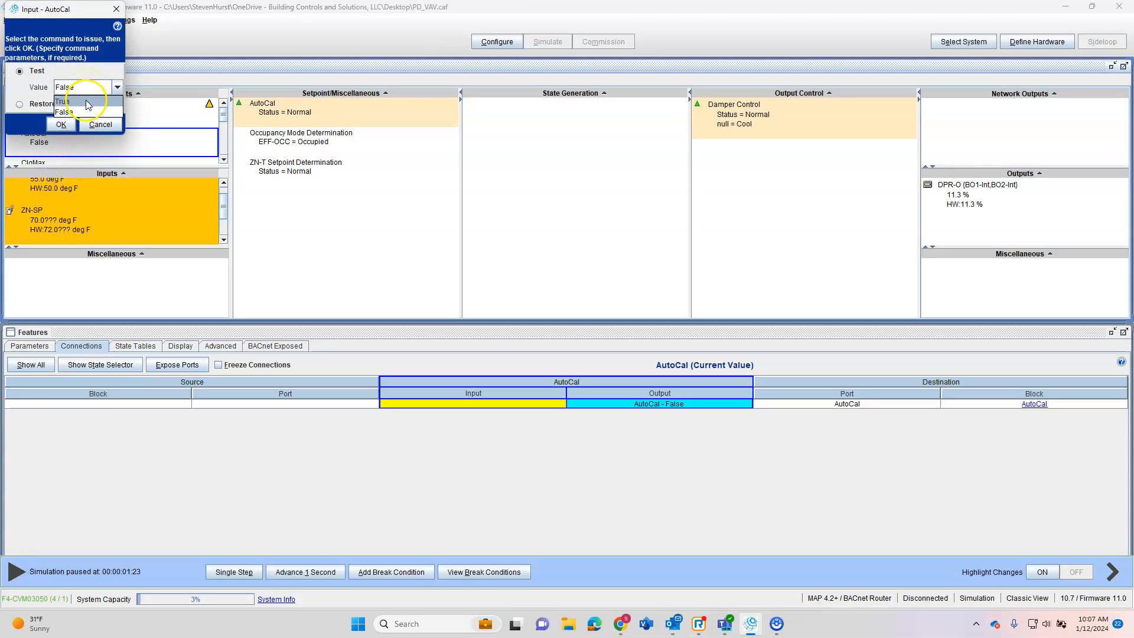
left_click(63, 101)
left_click(61, 124)
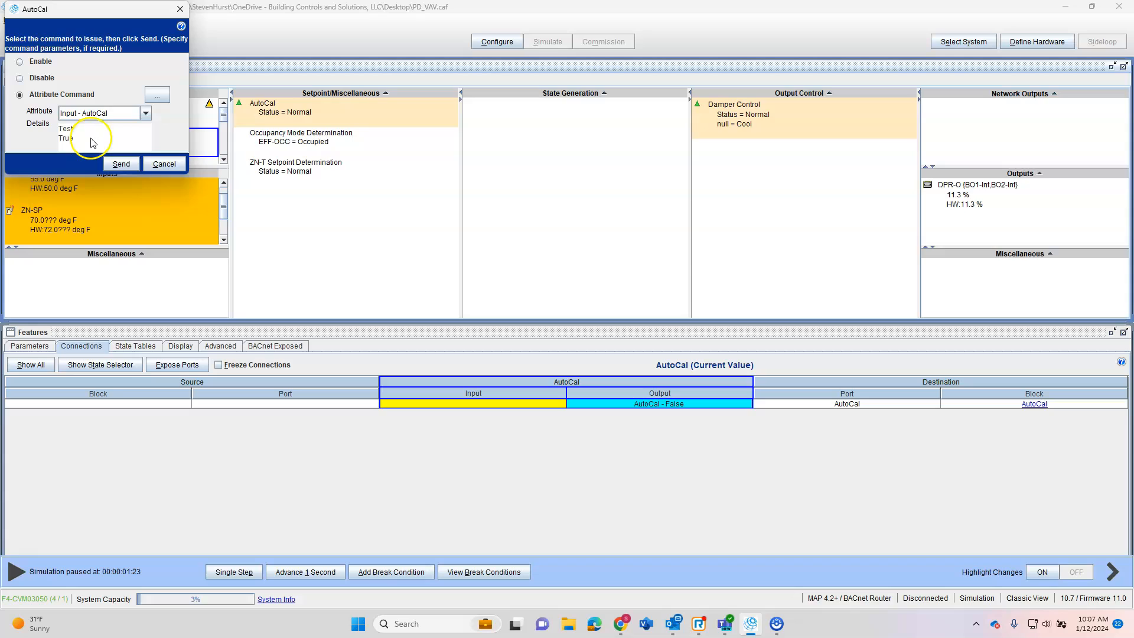
left_click(120, 162)
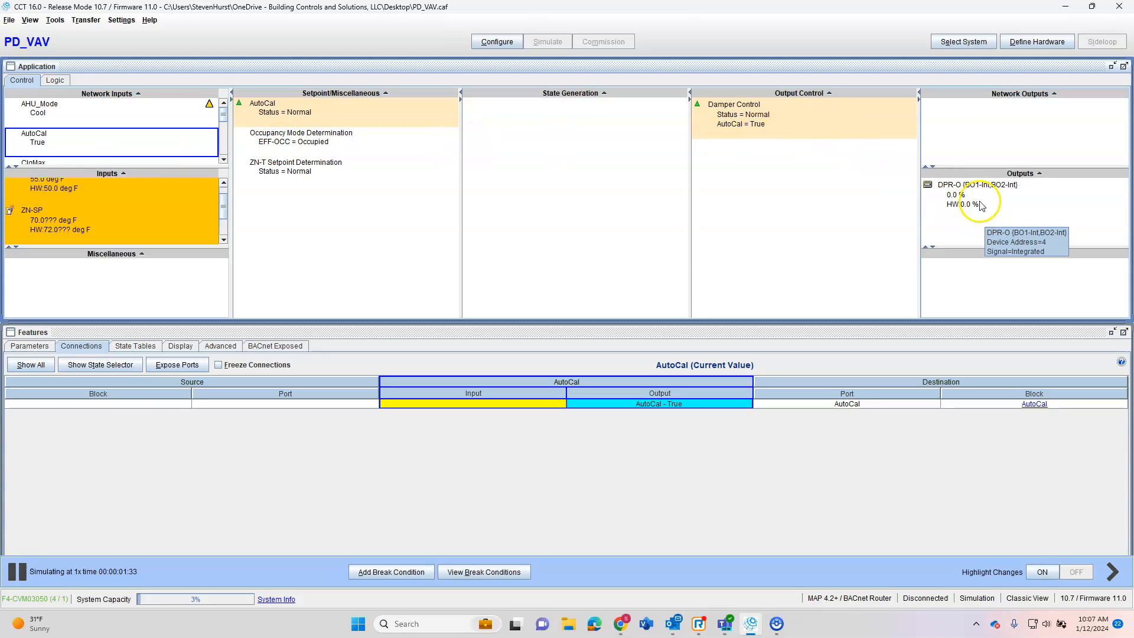
- Issue a test command that sets the AutoCal network input to False
right_click(51, 144)
left_click(69, 157)
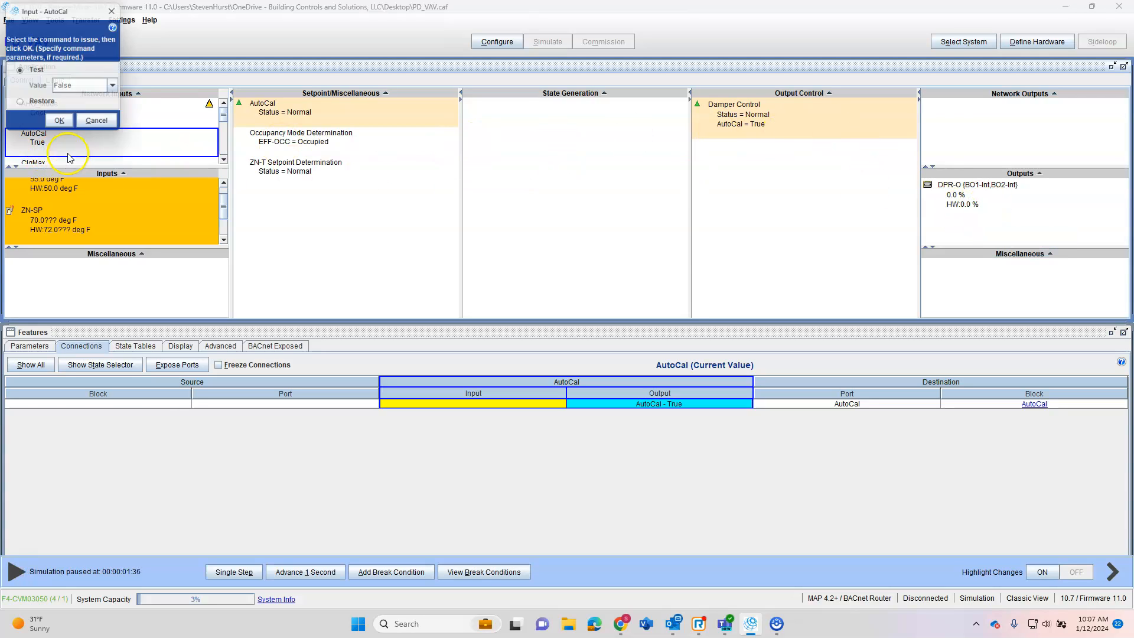
left_click(59, 120)
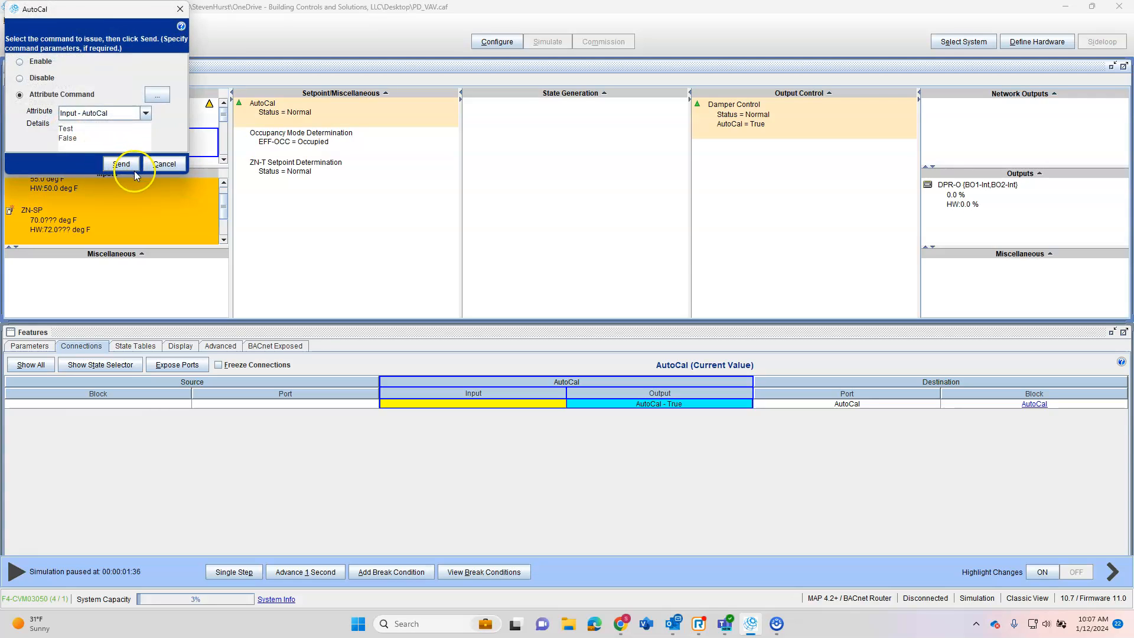
left_click(122, 164)
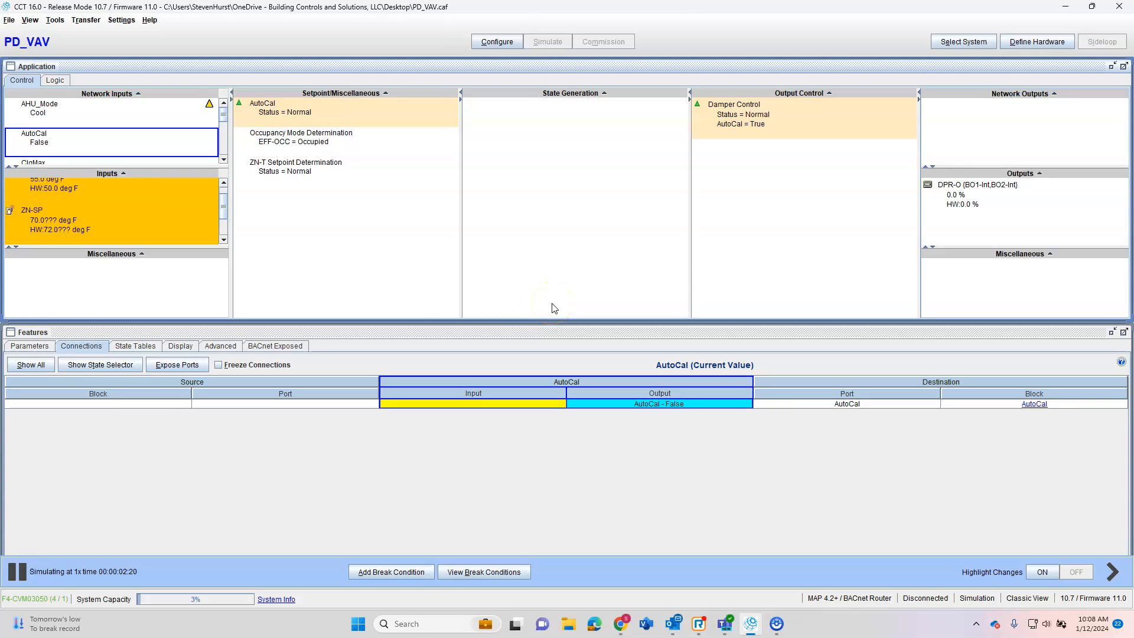
- Check the active states in the state tables and end the simulation by returning to configuration mode
left_click(135, 346)
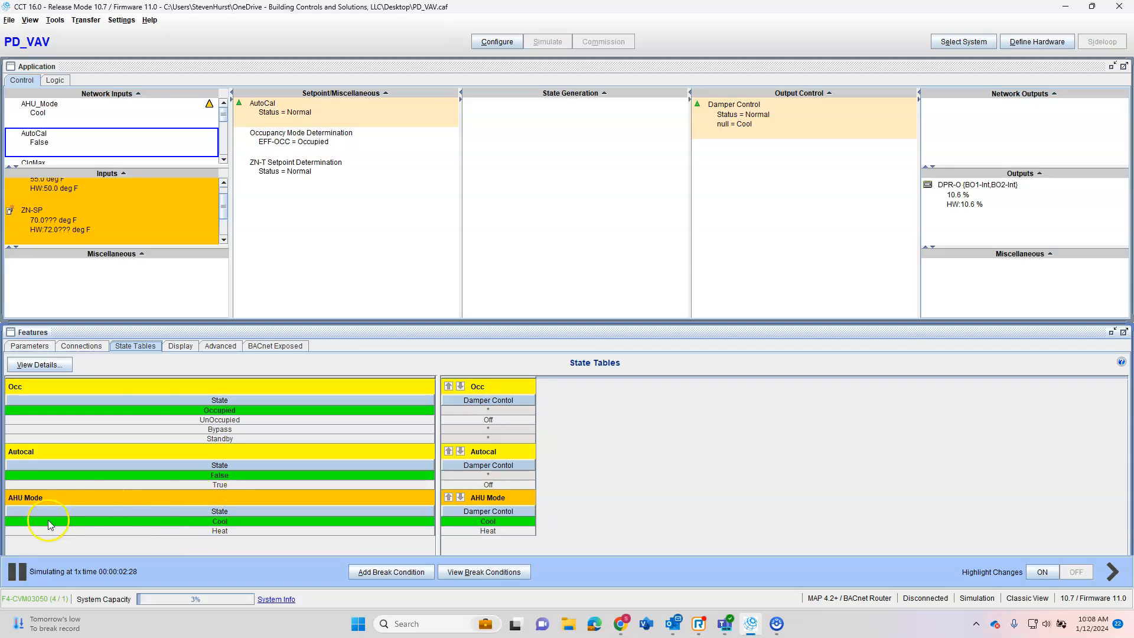
left_click(496, 43)
left_click(613, 349)
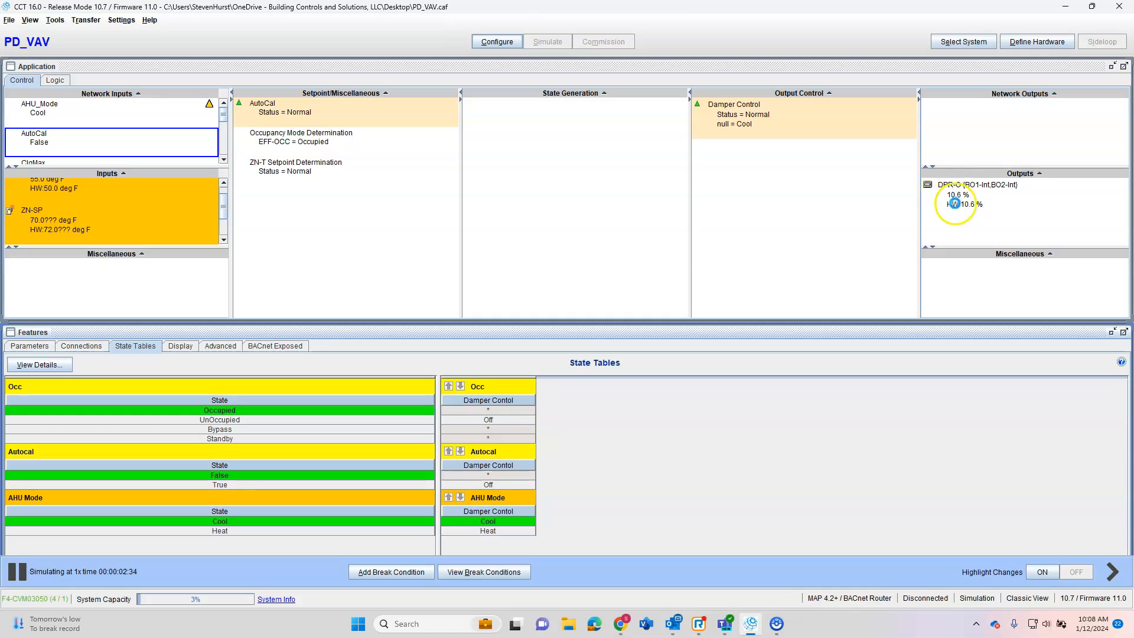
left_click(94, 110)
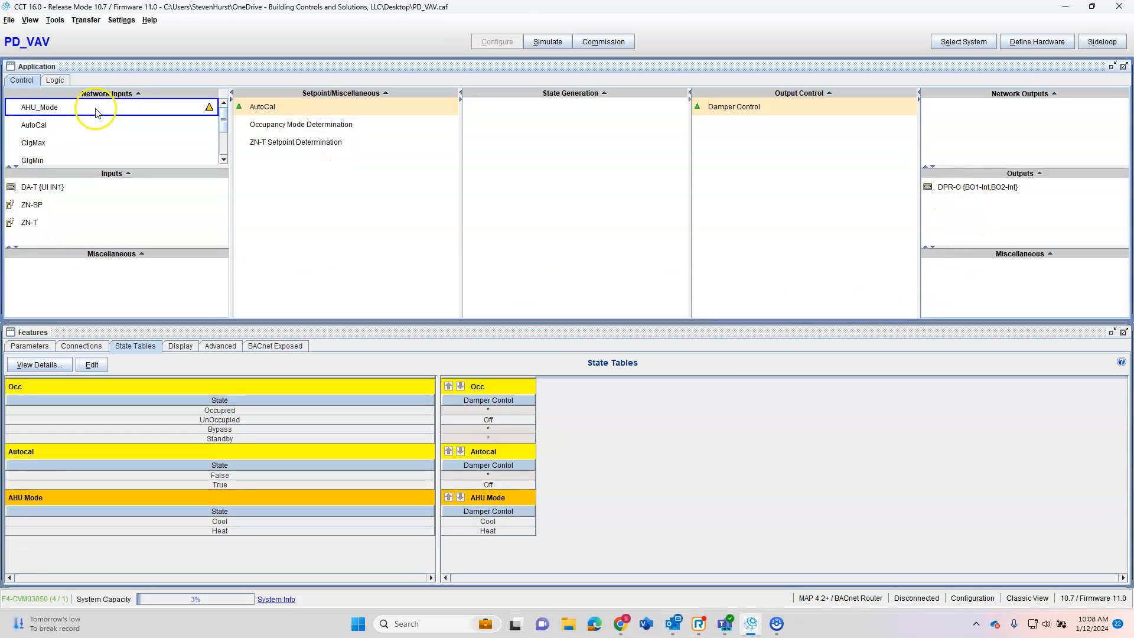
right_click(98, 111)
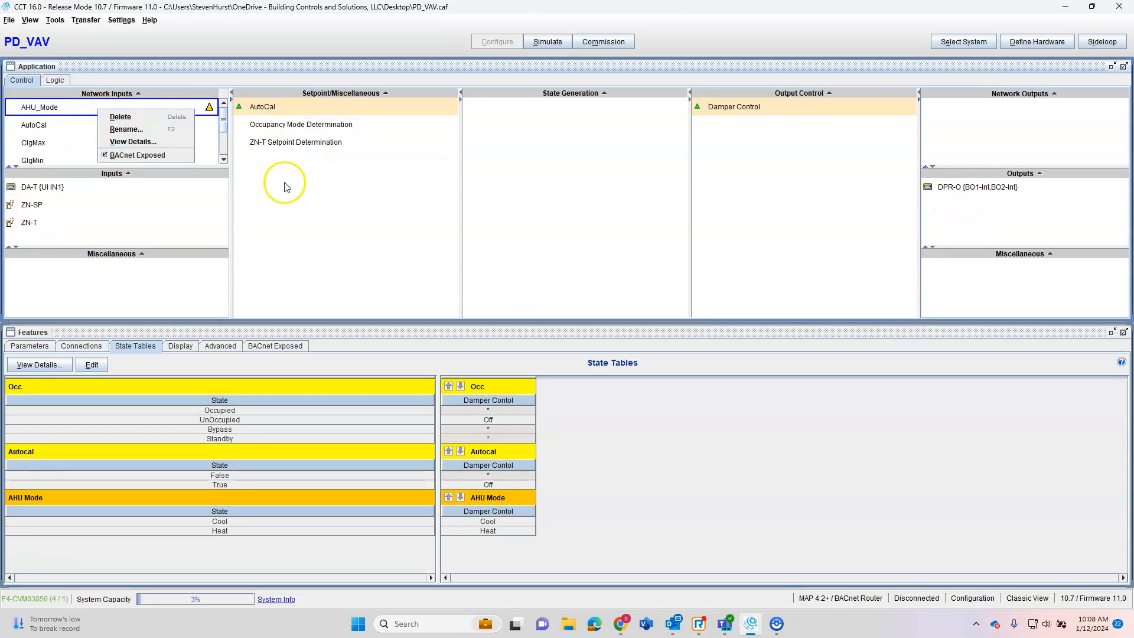
left_click(290, 198)
left_click(99, 349)
left_click(125, 347)
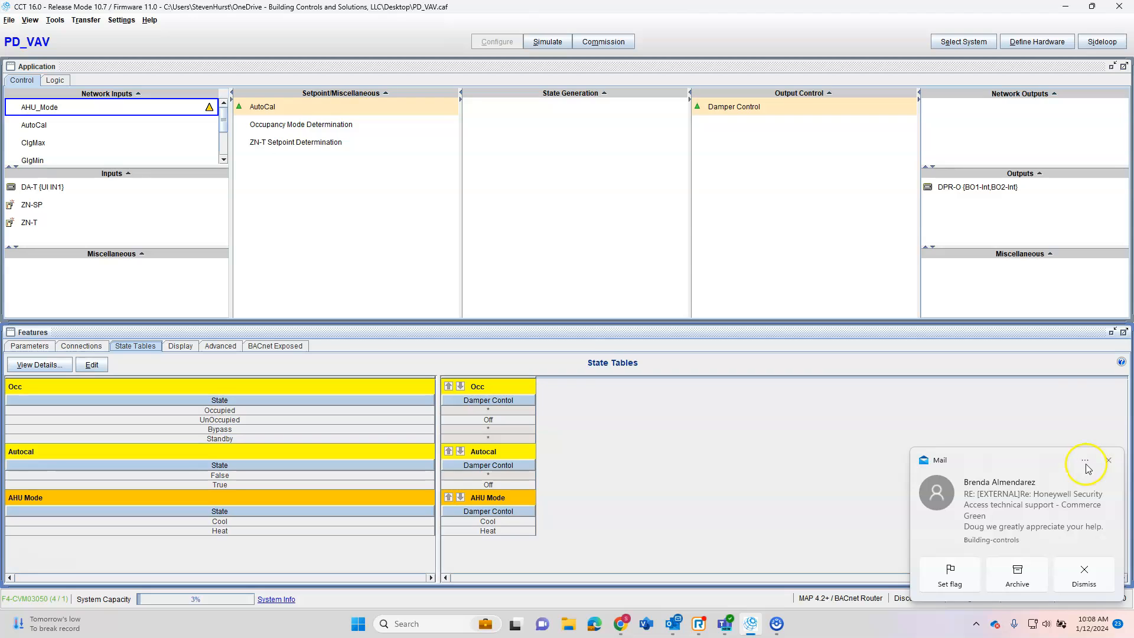
left_click(1109, 459)
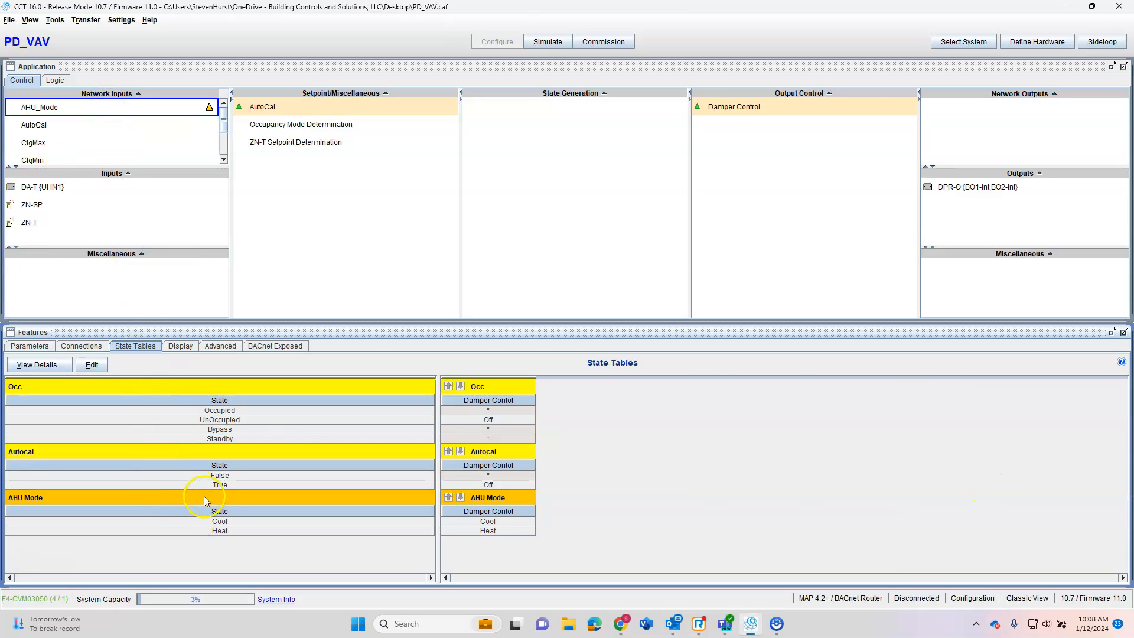
- Connect the output of the AHU_Mode network input to the AHU Mode port of State Selection
left_click(80, 108)
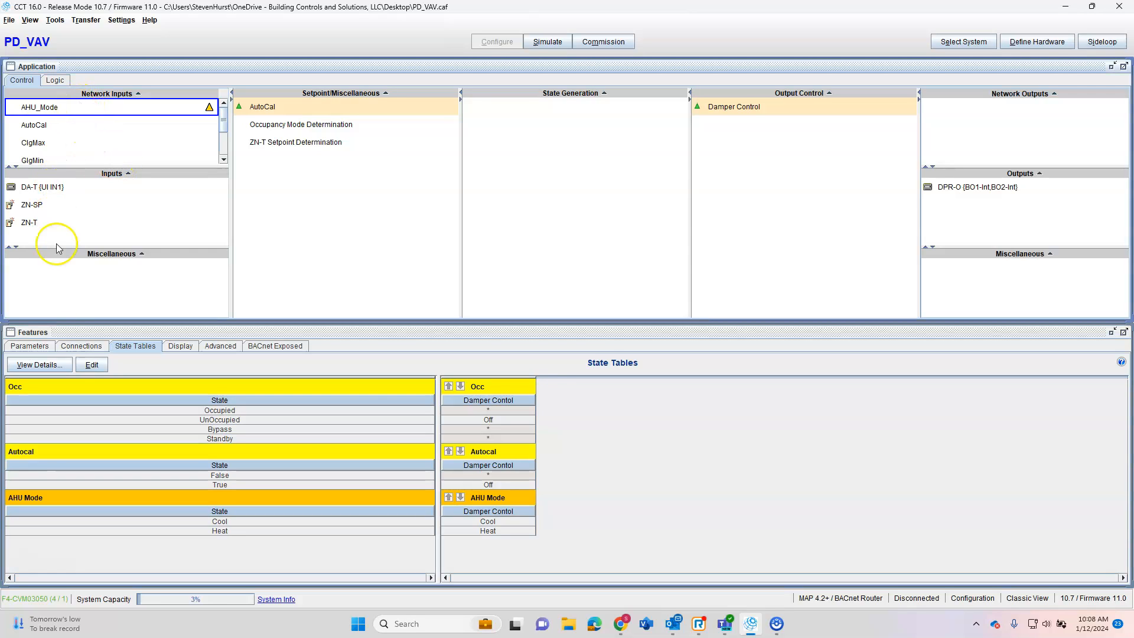
left_click(82, 346)
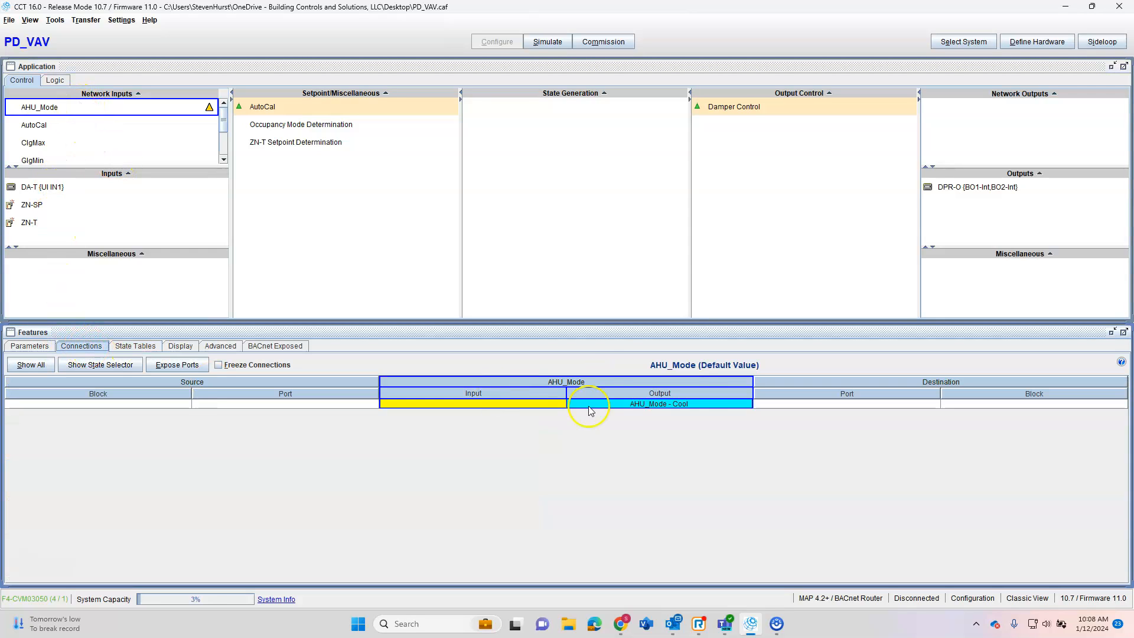
double_click(706, 412)
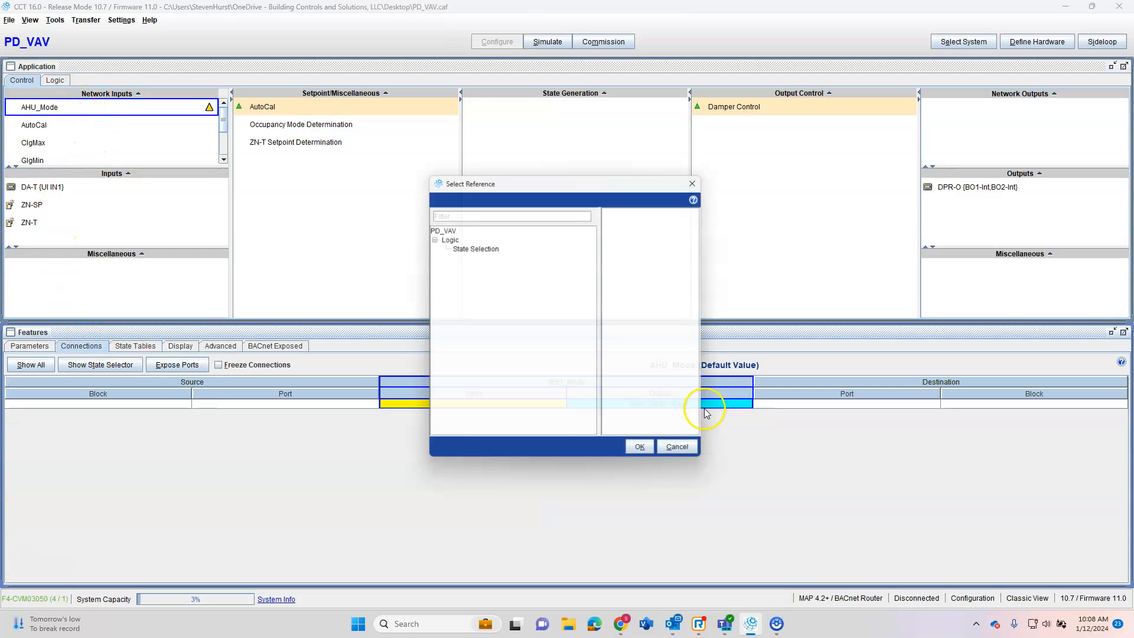
left_click(481, 246)
left_click(646, 453)
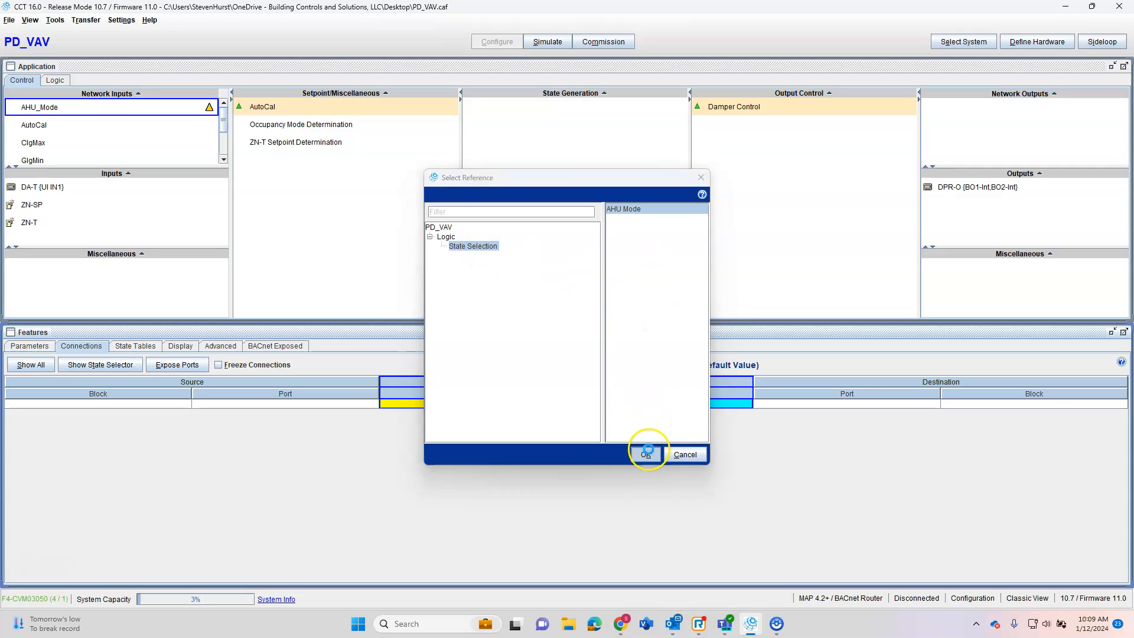
- Start another simulation with the default startup values, without saving the changes
left_click(547, 42)
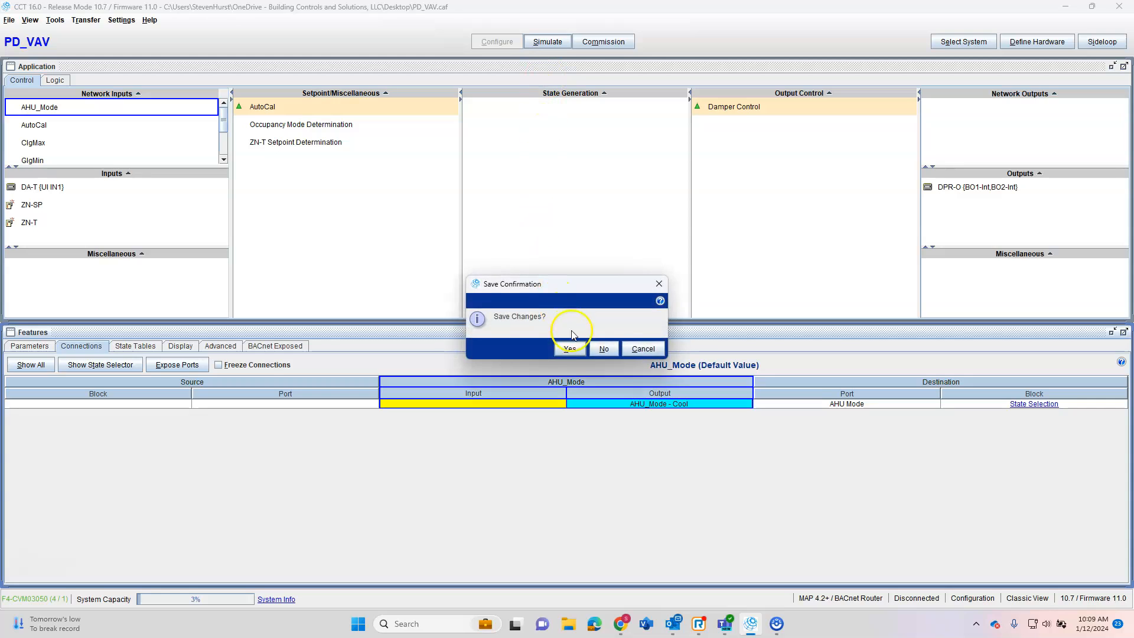
left_click(604, 349)
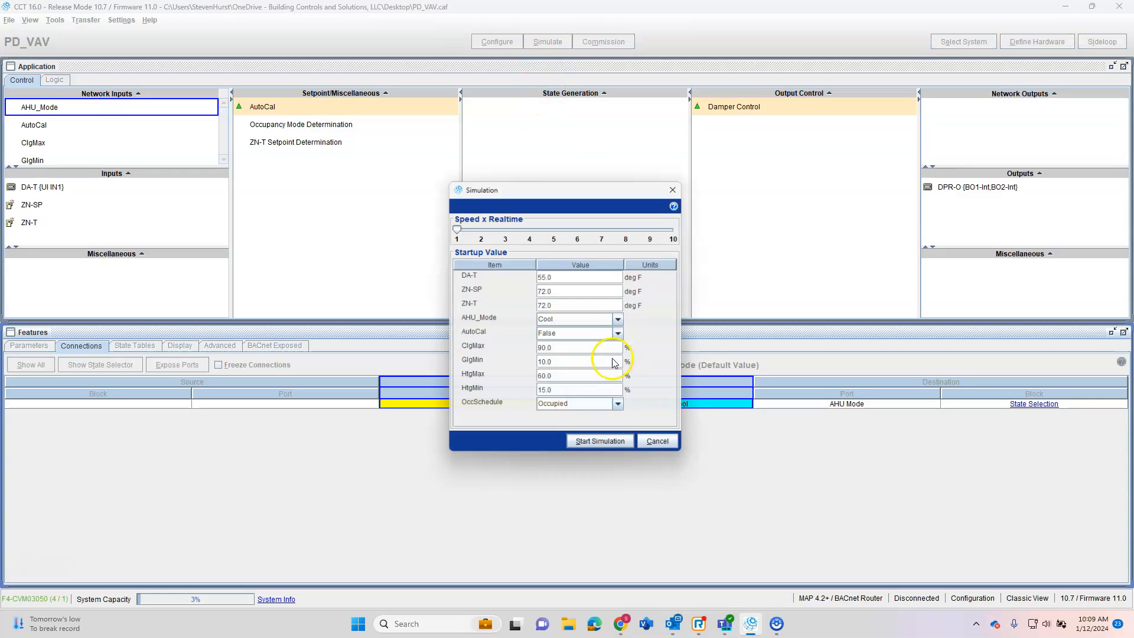
left_click(619, 449)
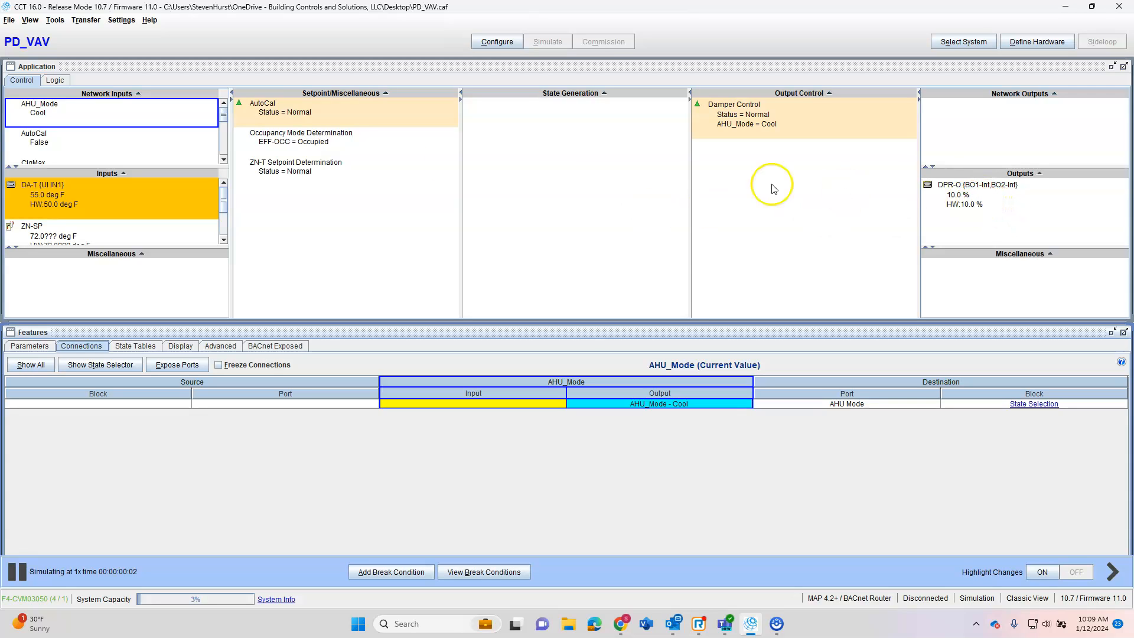
- Command the AHU_Mode network input to Heat and check the live values of Damper Control
right_click(57, 118)
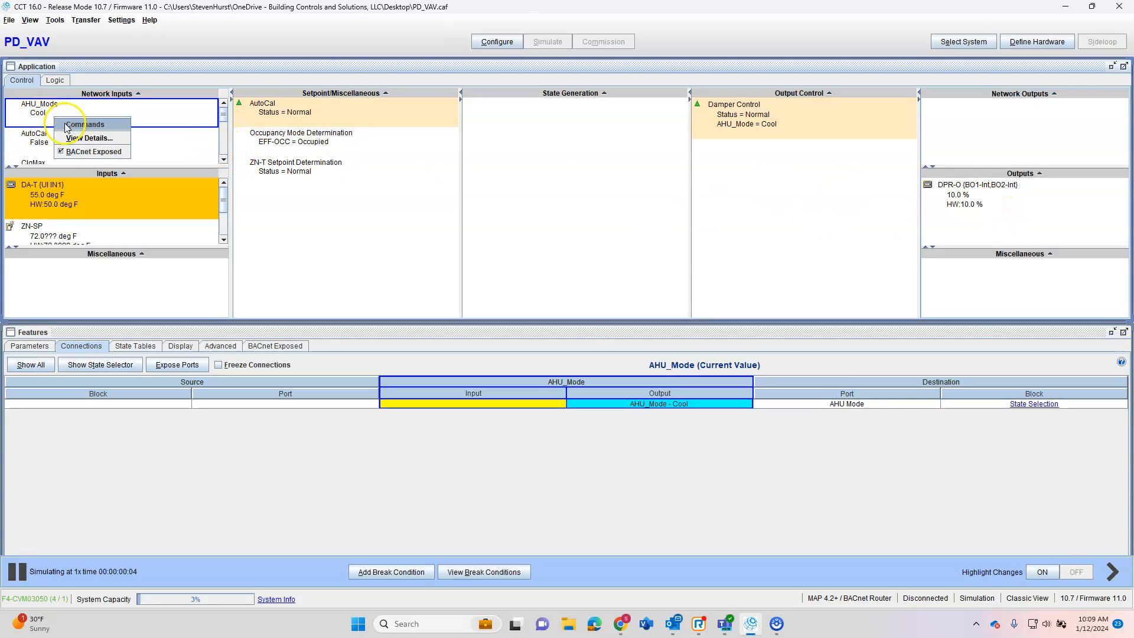
left_click(67, 125)
left_click(87, 111)
left_click(61, 124)
left_click(116, 166)
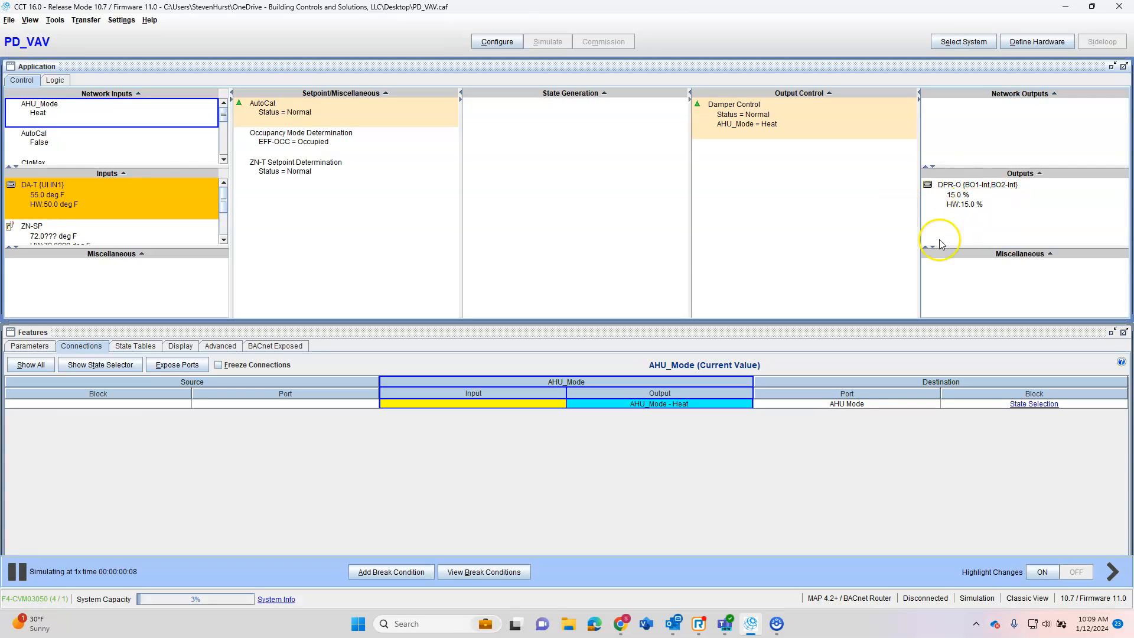
left_click(791, 124)
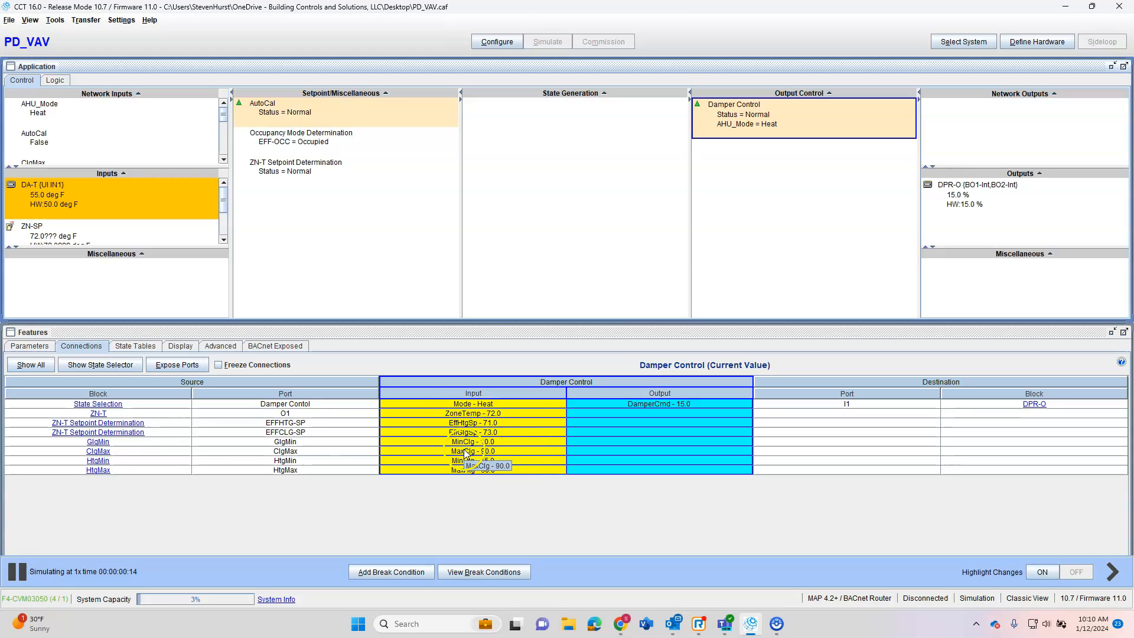
- Override the ZN-T output O1 with a test value of 68 deg F
scroll(113, 224, "down", 2)
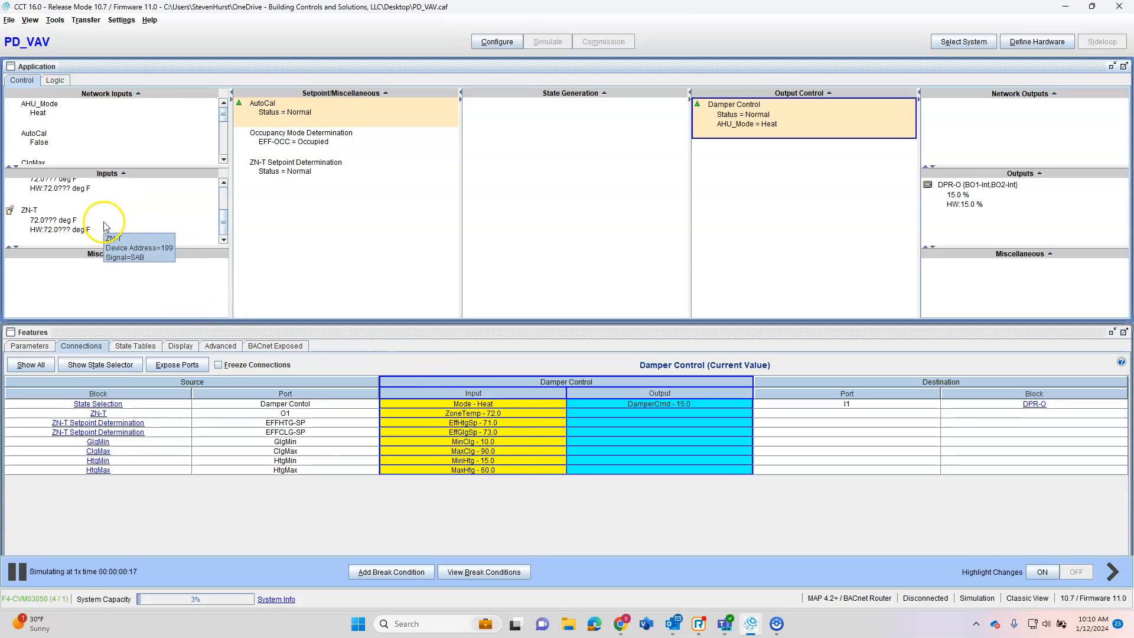
left_click(74, 228)
right_click(74, 229)
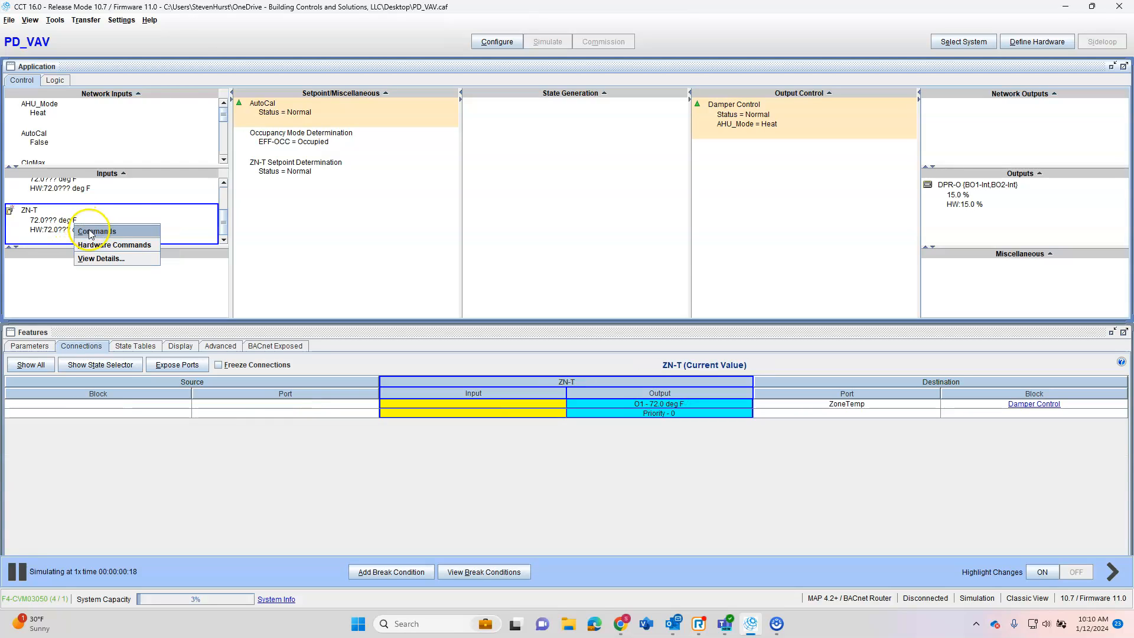
left_click(88, 231)
left_click(156, 61)
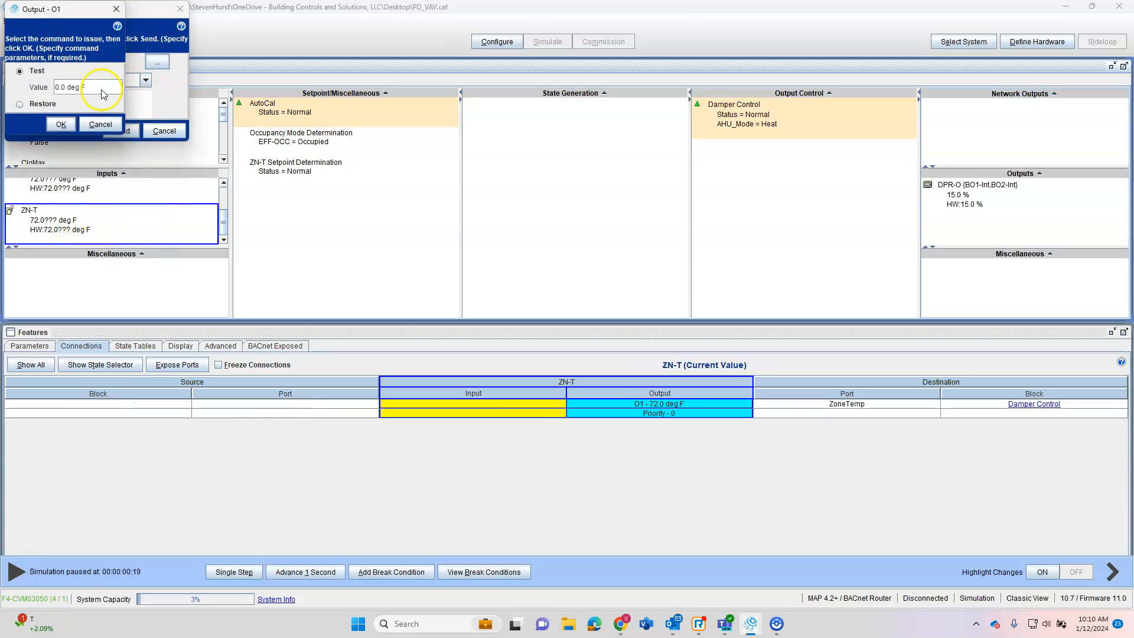
type("68")
left_click(67, 127)
left_click(121, 130)
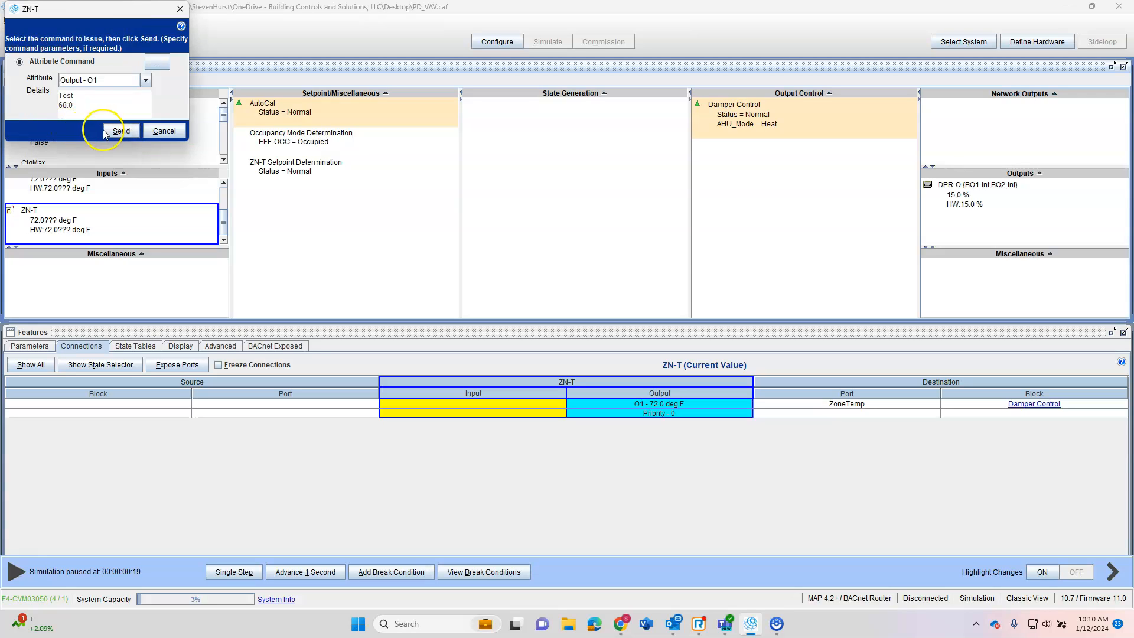
- Check the live connection values of Damper Control and command the OccSchedule network input to UnOccupied as a test value
left_click(789, 124)
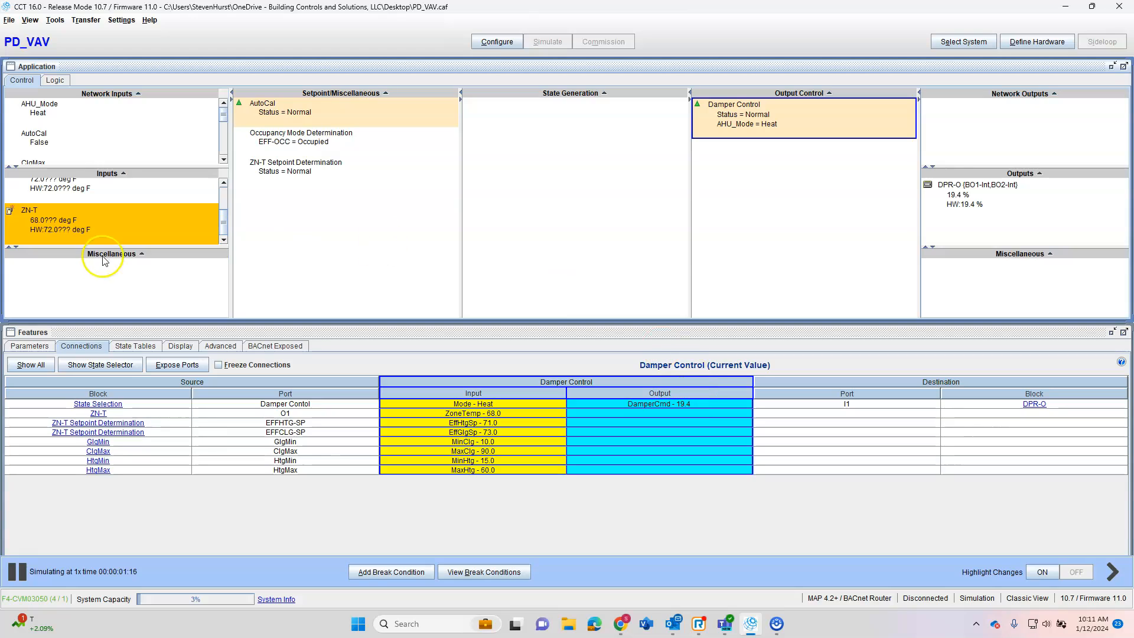
scroll(63, 149, "down", 5)
left_click(59, 148)
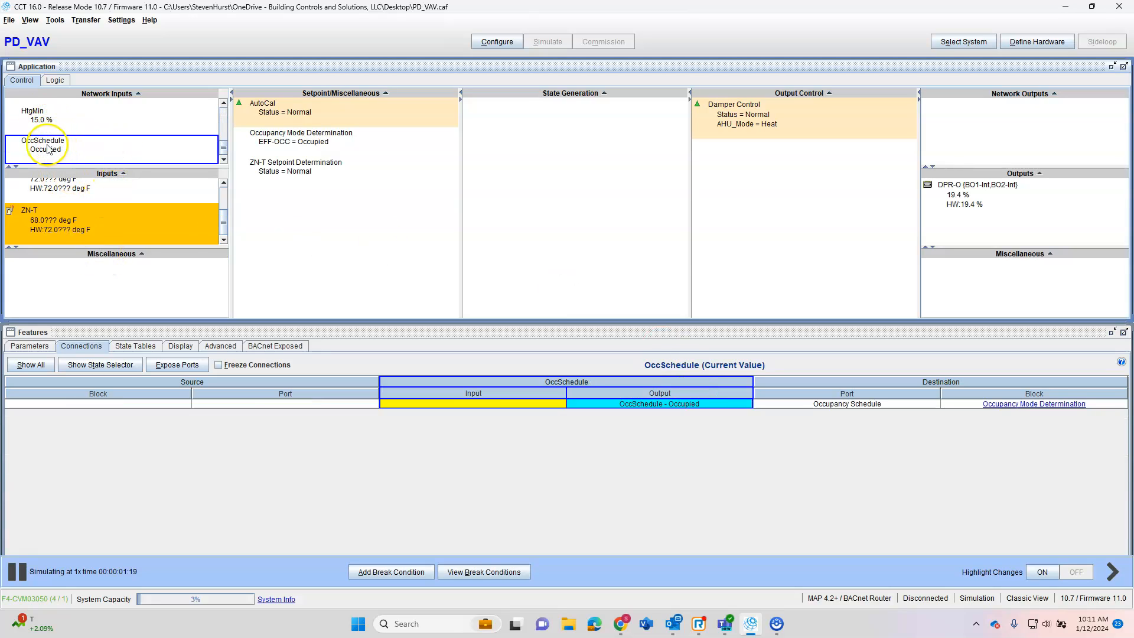
right_click(46, 146)
left_click(69, 152)
left_click(89, 86)
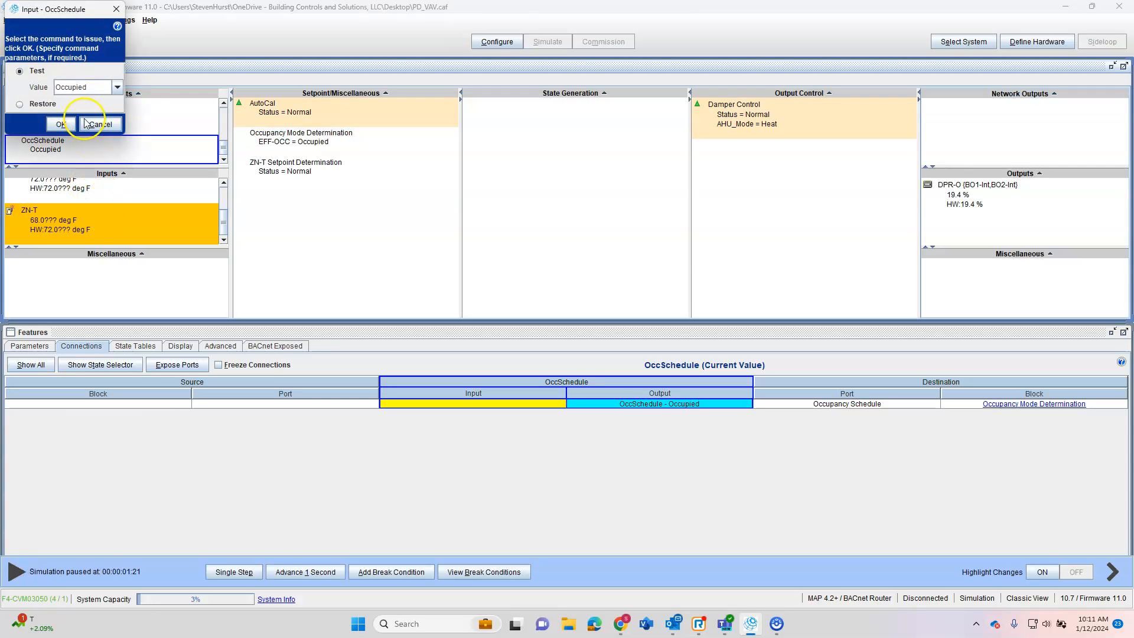
left_click(86, 112)
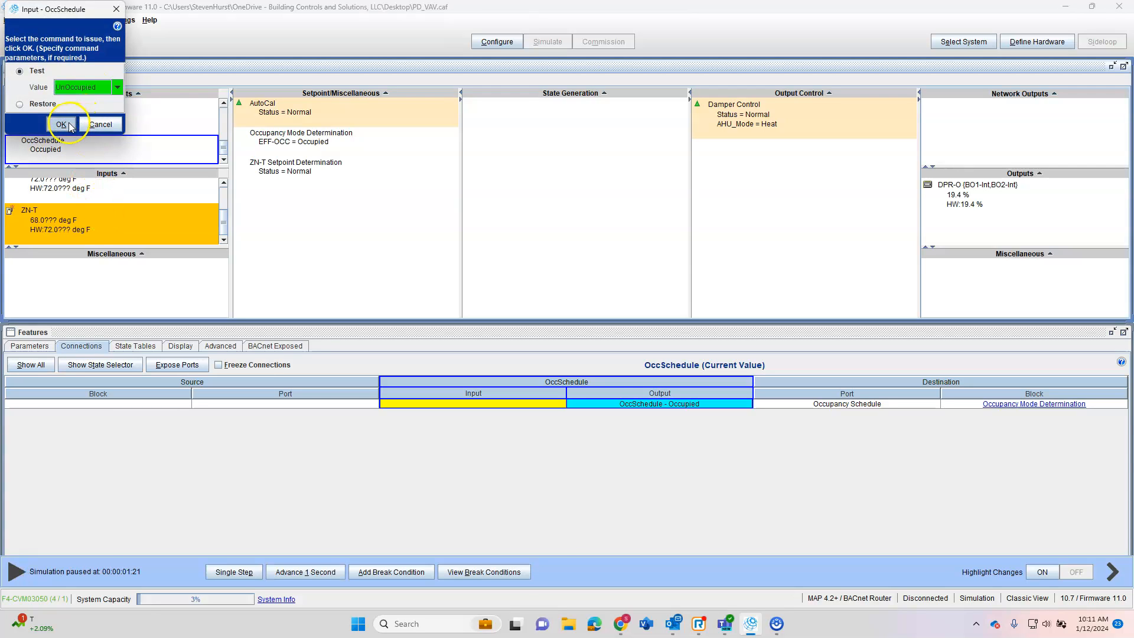
left_click(59, 123)
left_click(120, 165)
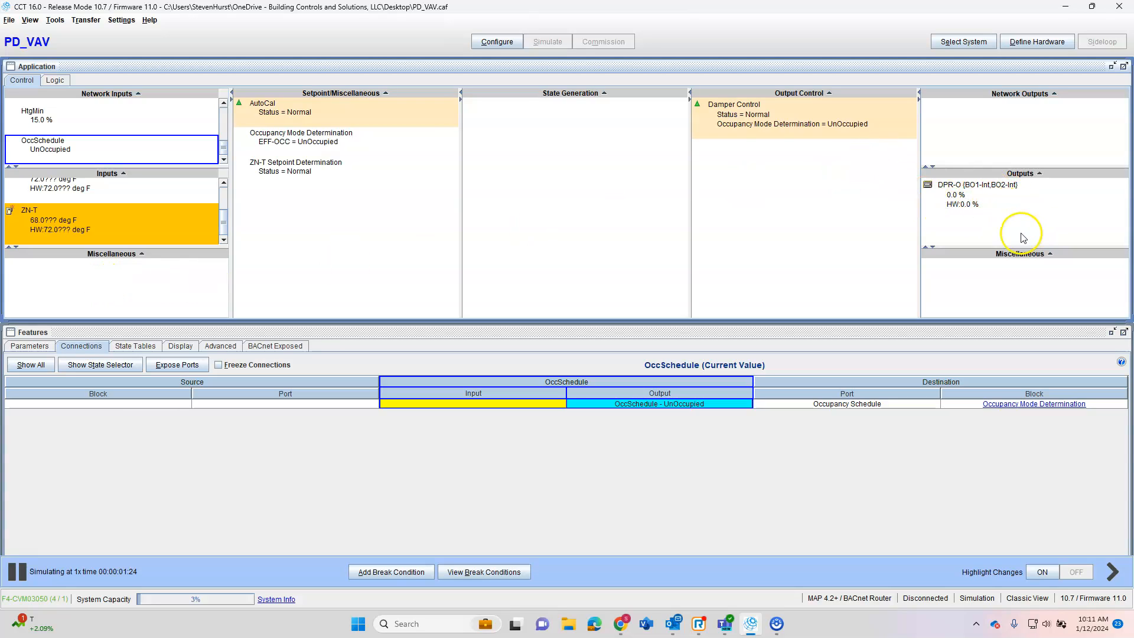
- Review the active rows of the state tables, the current setpoint parameters and the DPR-O damper output
left_click(136, 345)
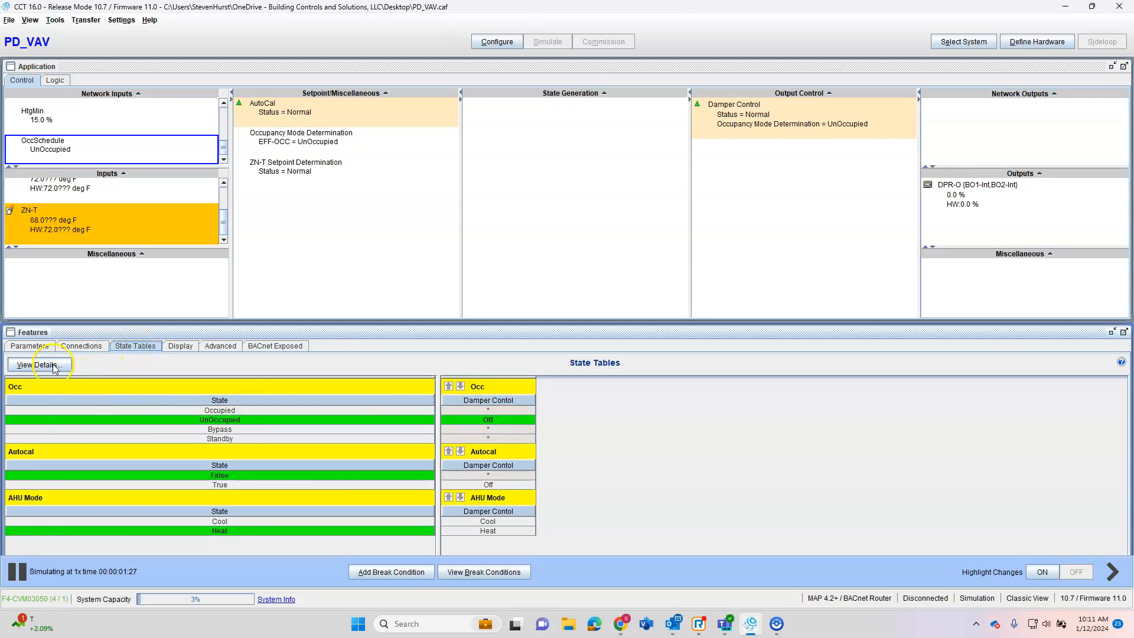
left_click(29, 346)
mouse_move(925, 203)
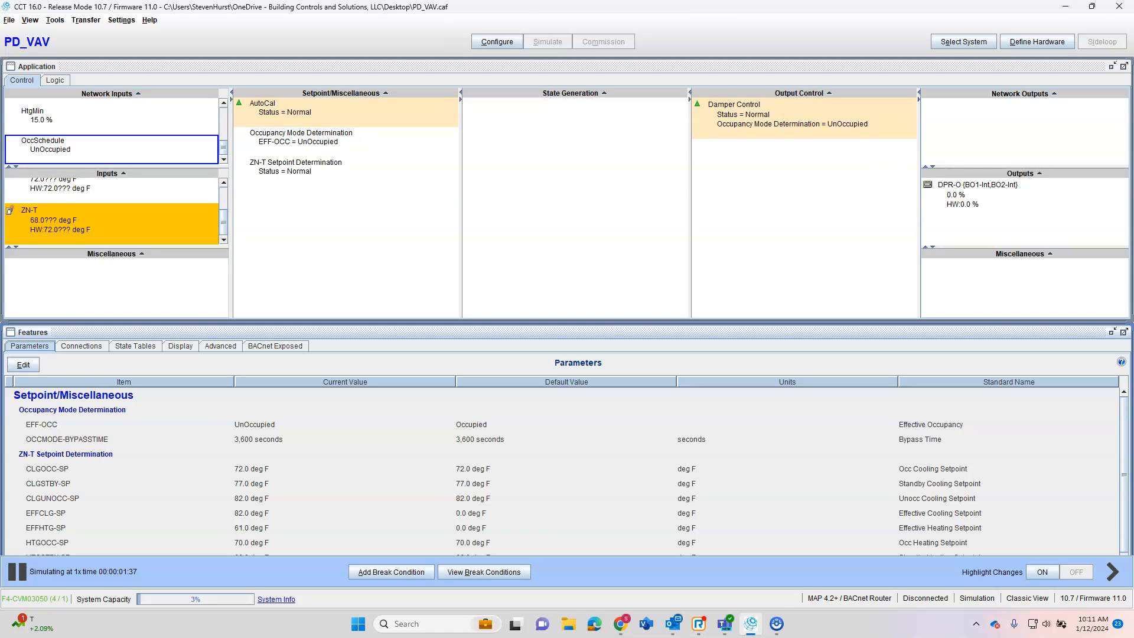
mouse_move(961, 215)
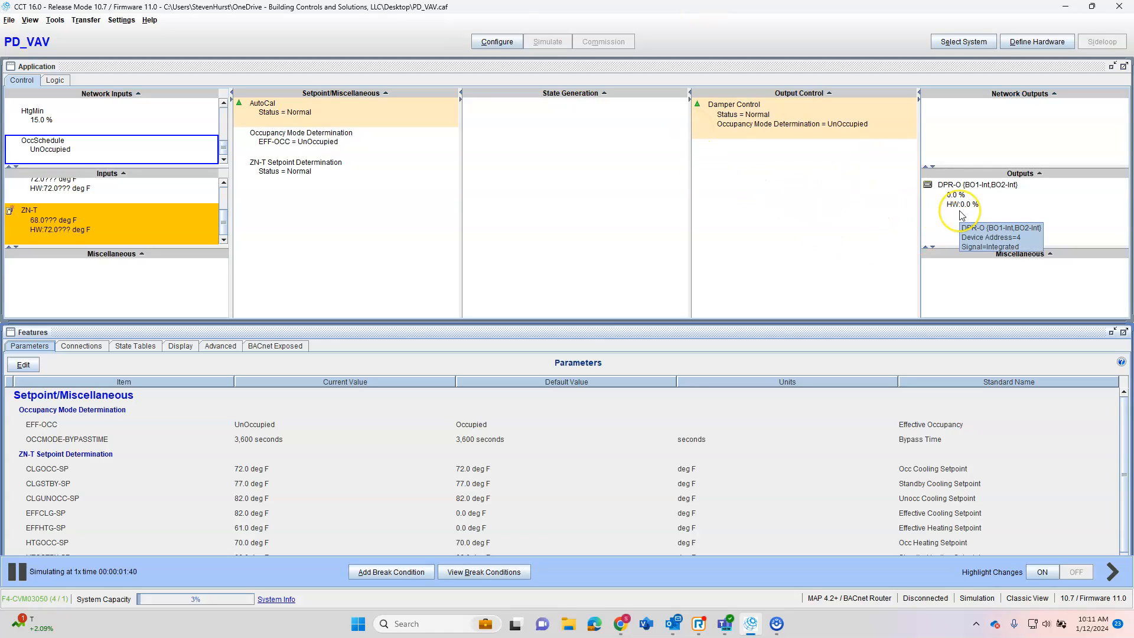